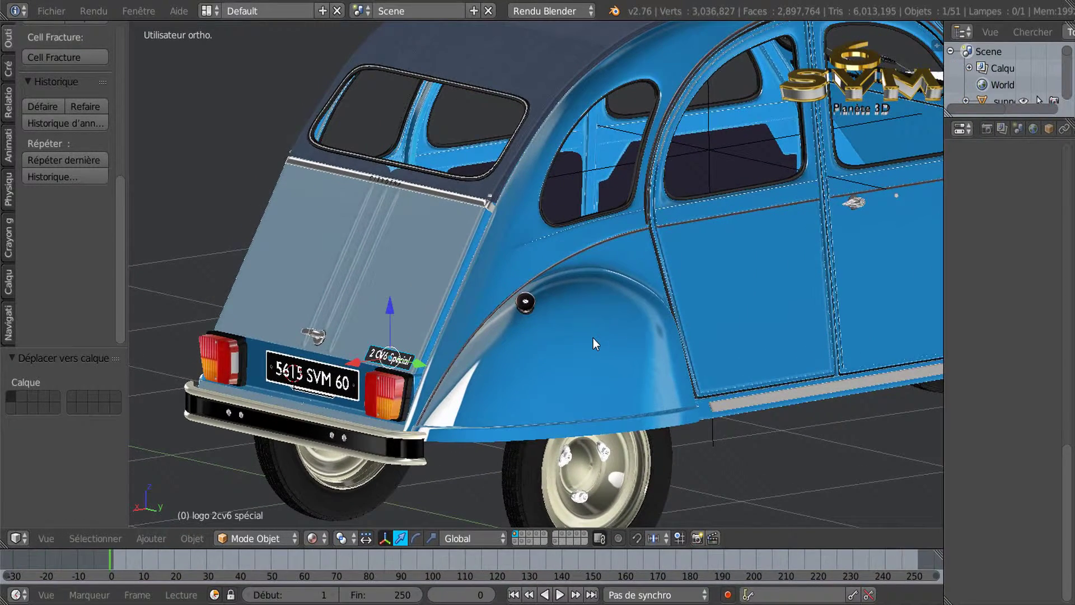
Orbit, pan and zoom to a level side view of the whole car, facing the wheel
scroll(595, 344, "down", 2)
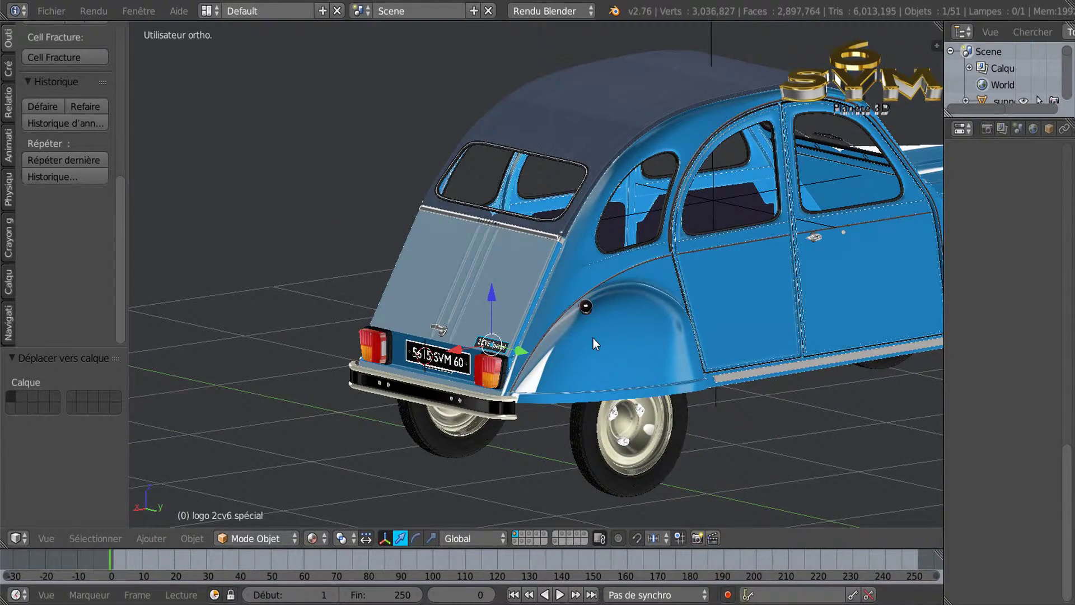
scroll(595, 343, "down", 2)
middle_click_drag(596, 343, 596, 343)
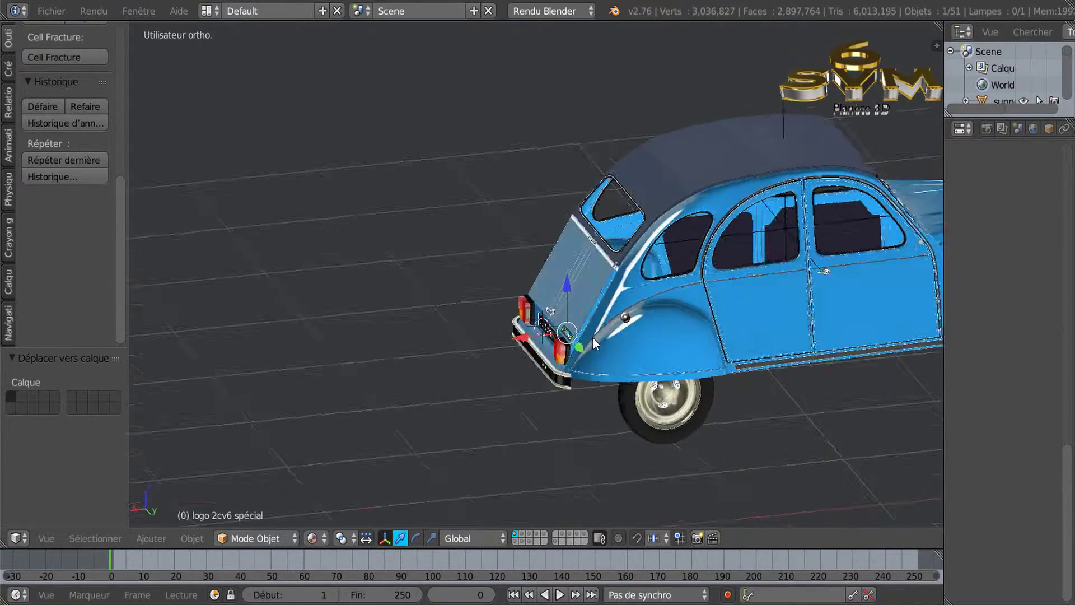
middle_click_drag(595, 343, 595, 344, "shift")
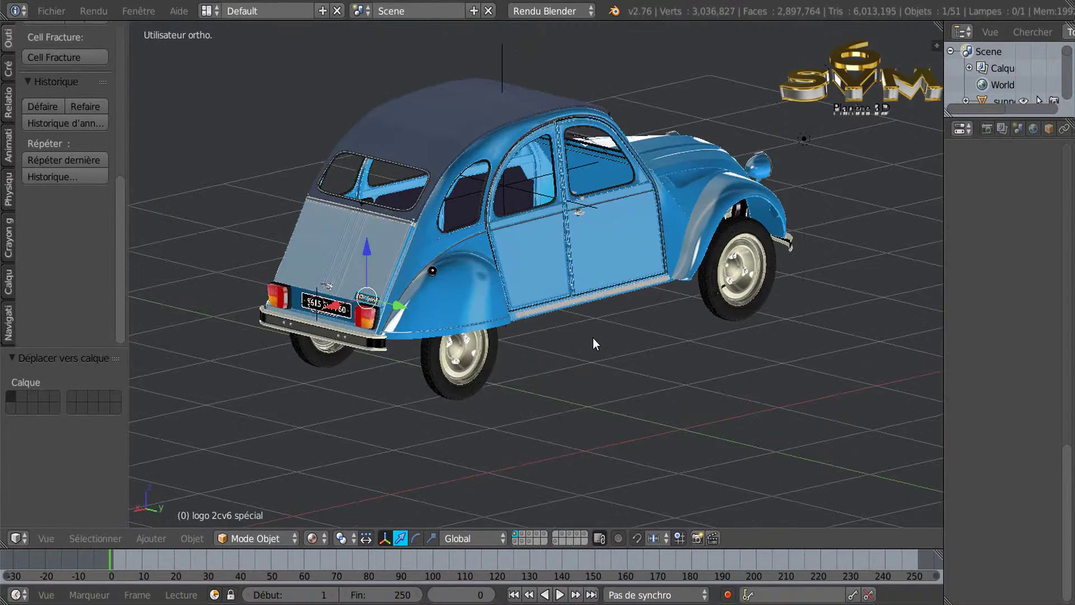
scroll(595, 344, "up", 2)
scroll(595, 343, "up", 2)
scroll(596, 343, "up", 2)
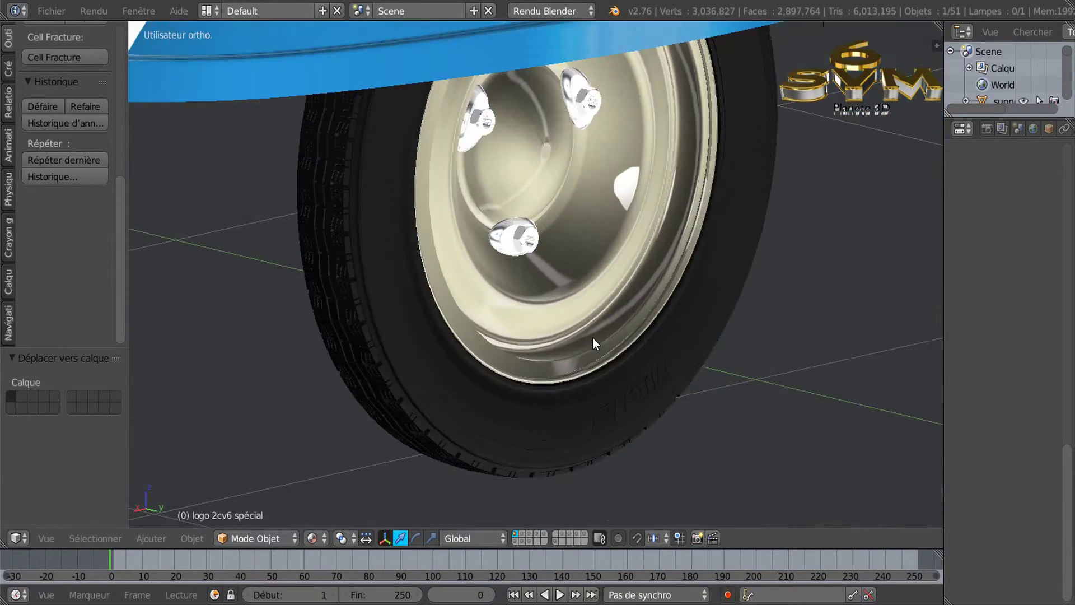
scroll(596, 344, "up", 2)
scroll(595, 343, "up", 2)
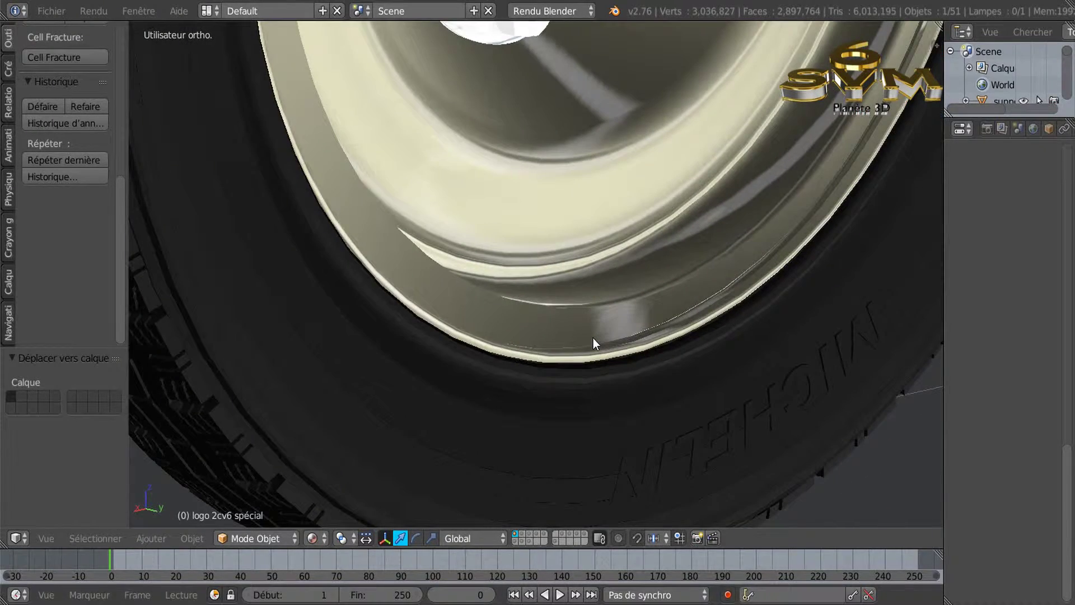
scroll(595, 344, "down", 3)
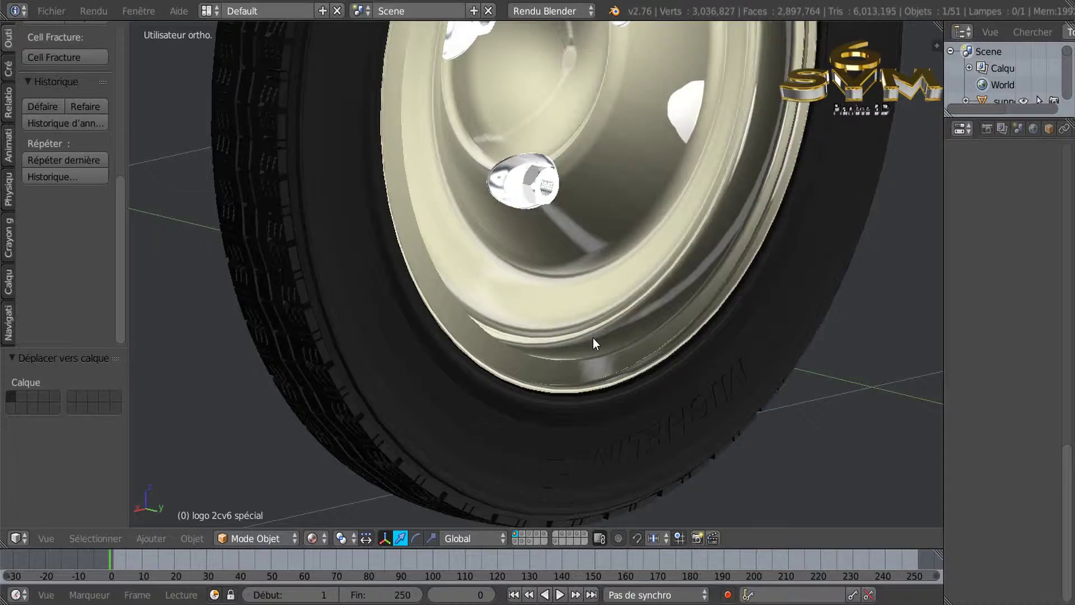
scroll(595, 343, "down", 3)
key("KP_4")
key("KP_4")
scroll(595, 343, "up", 3)
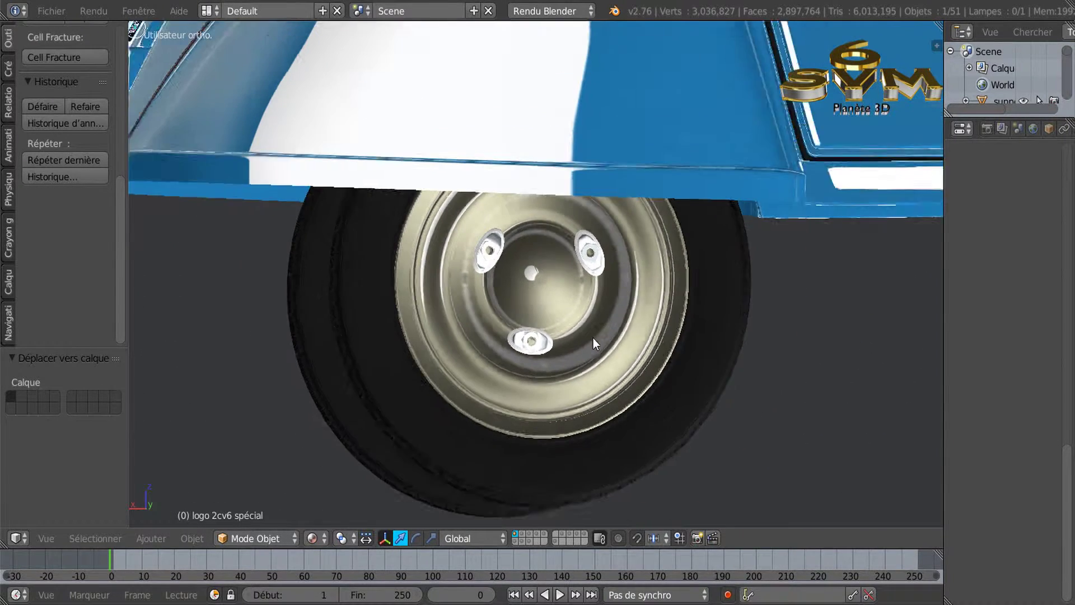
scroll(596, 343, "down", 1)
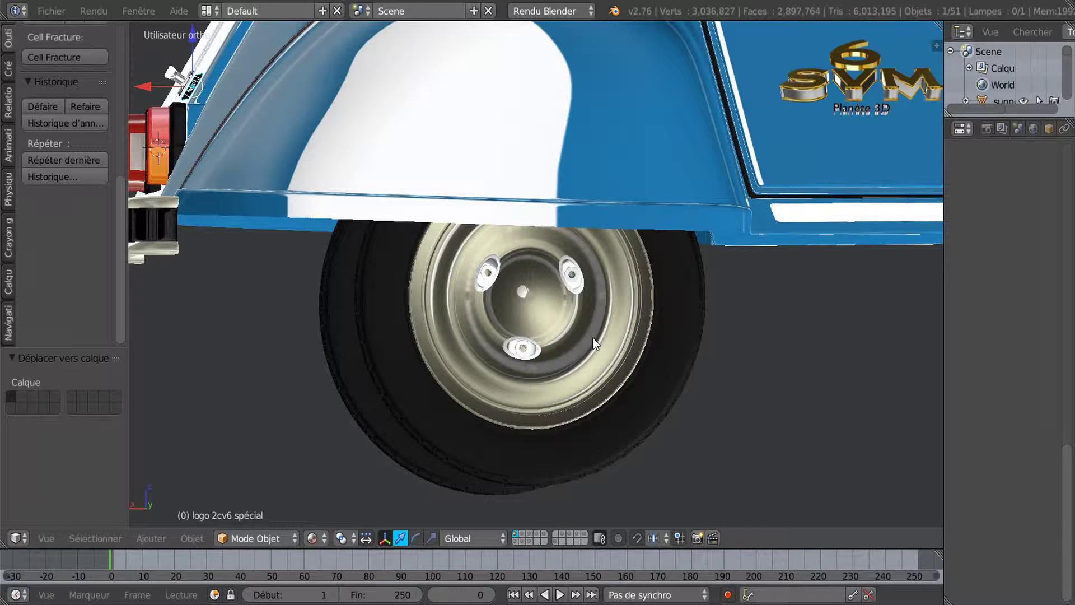
Orbit around the car's rear and underside, then look down on it from above
key("KP_4")
scroll(595, 343, "down", 2)
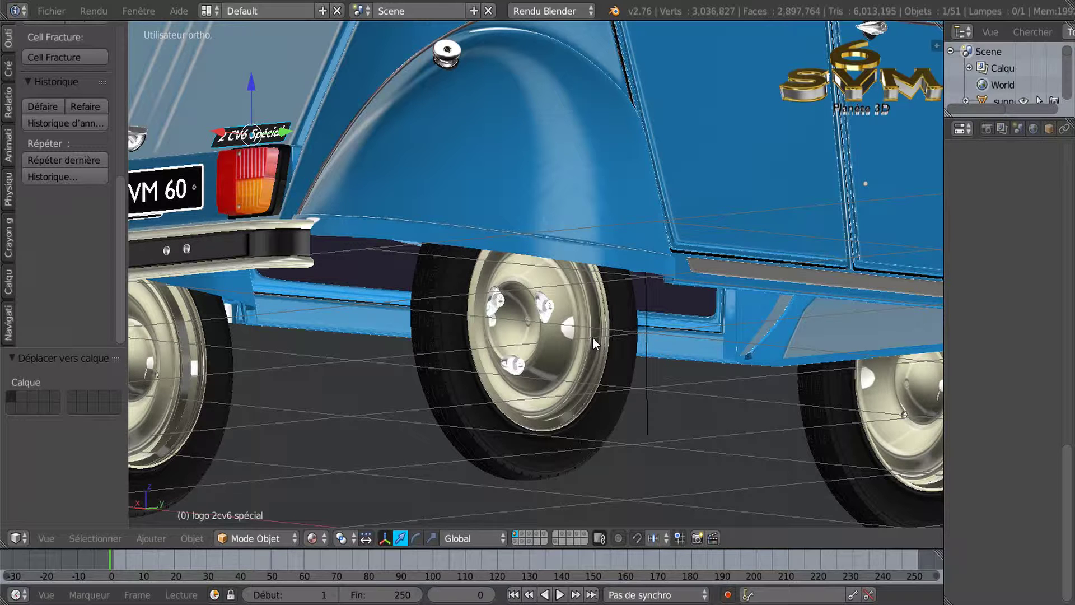
key("KP_4")
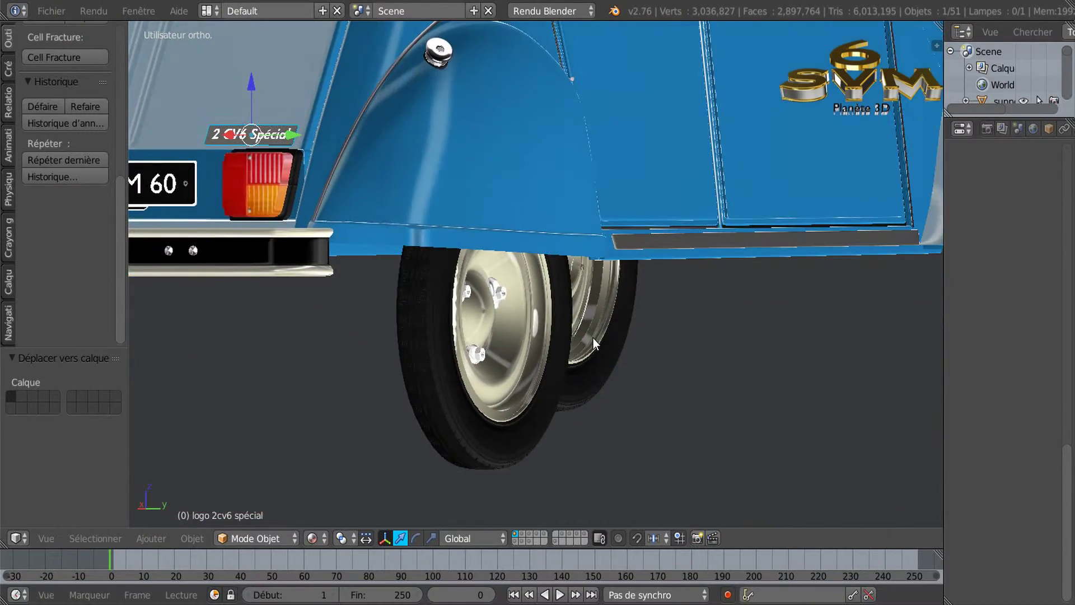
scroll(595, 343, "down", 2)
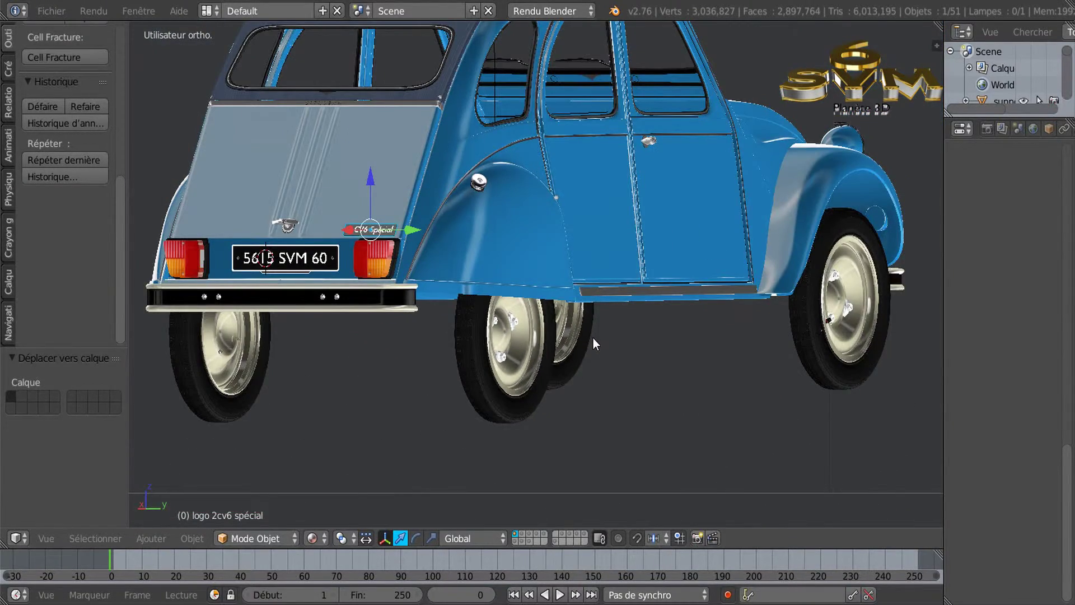
key("KP_2")
key("KP_2")
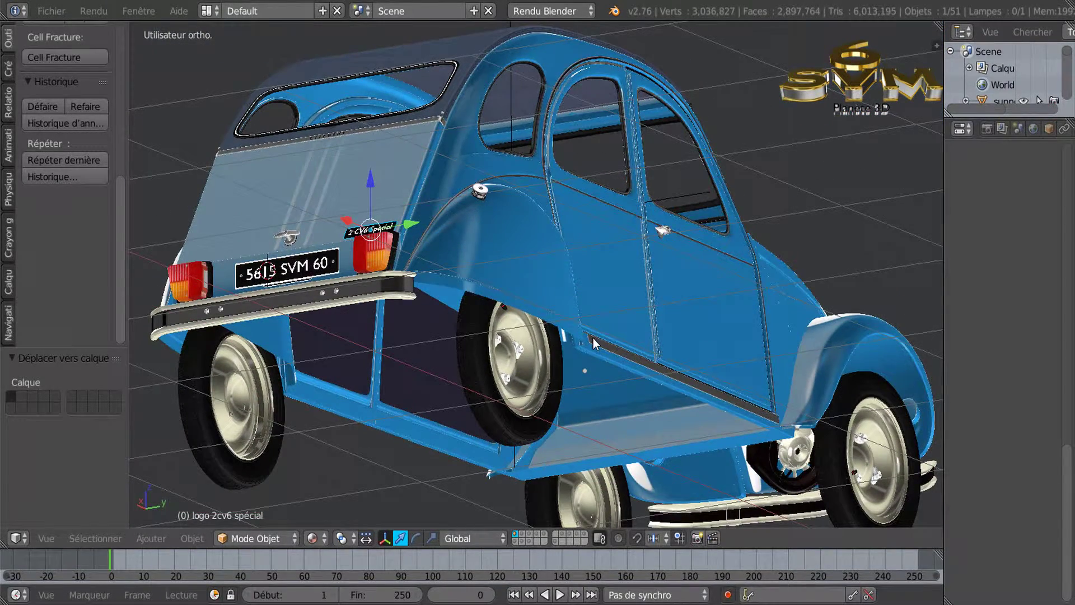
key("KP_8")
key("KP_8")
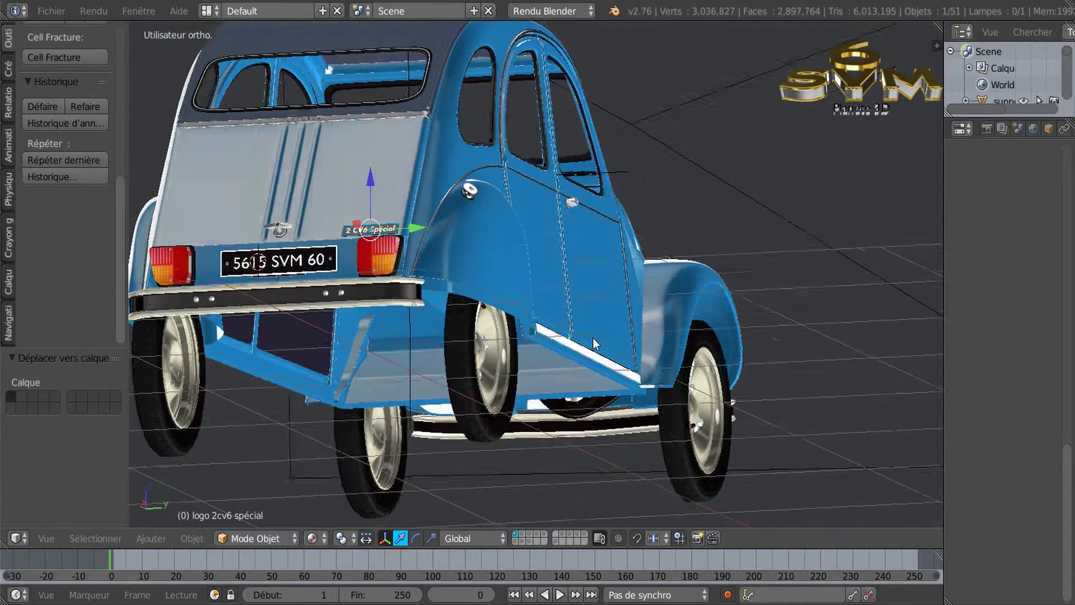
key("KP_8")
key("KP_8")
scroll(595, 343, "down", 2)
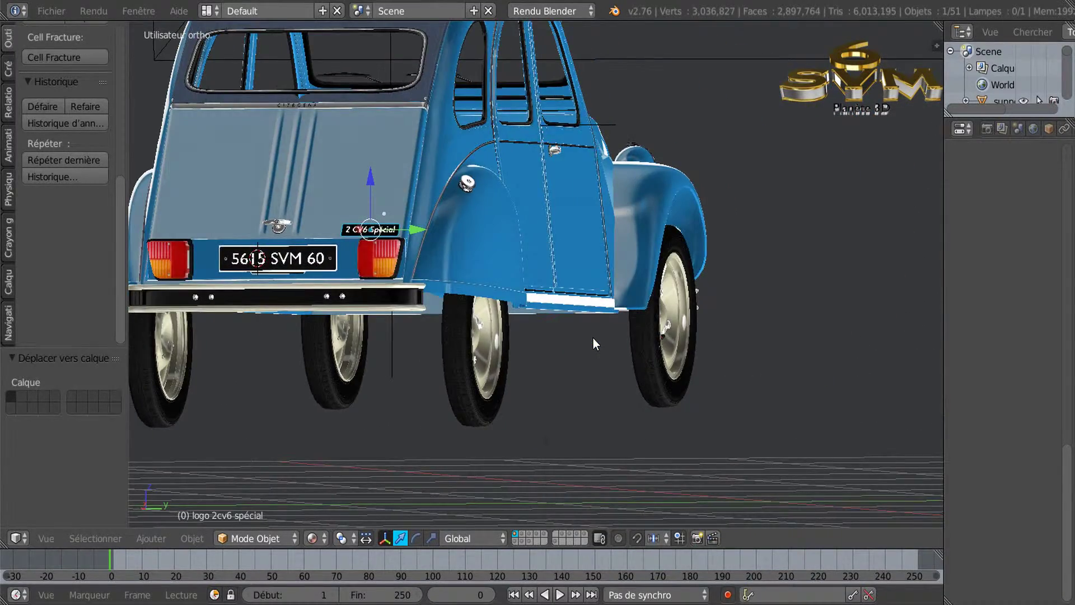
scroll(596, 344, "down", 1)
key("KP_4")
key("KP_4")
key("KP_4")
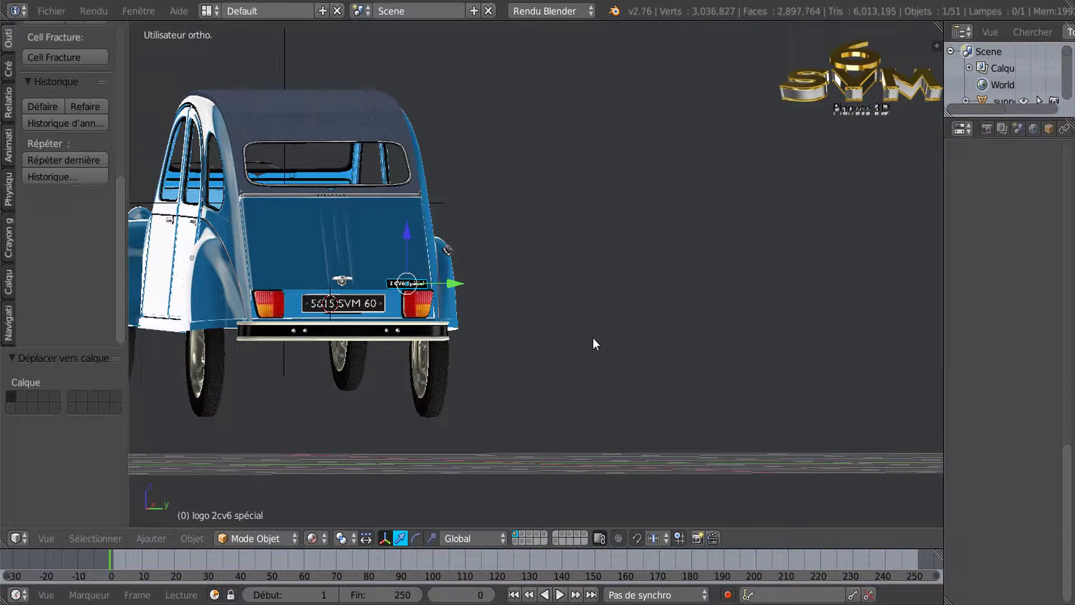
key("ctrl+KP_4")
key("ctrl+KP_4")
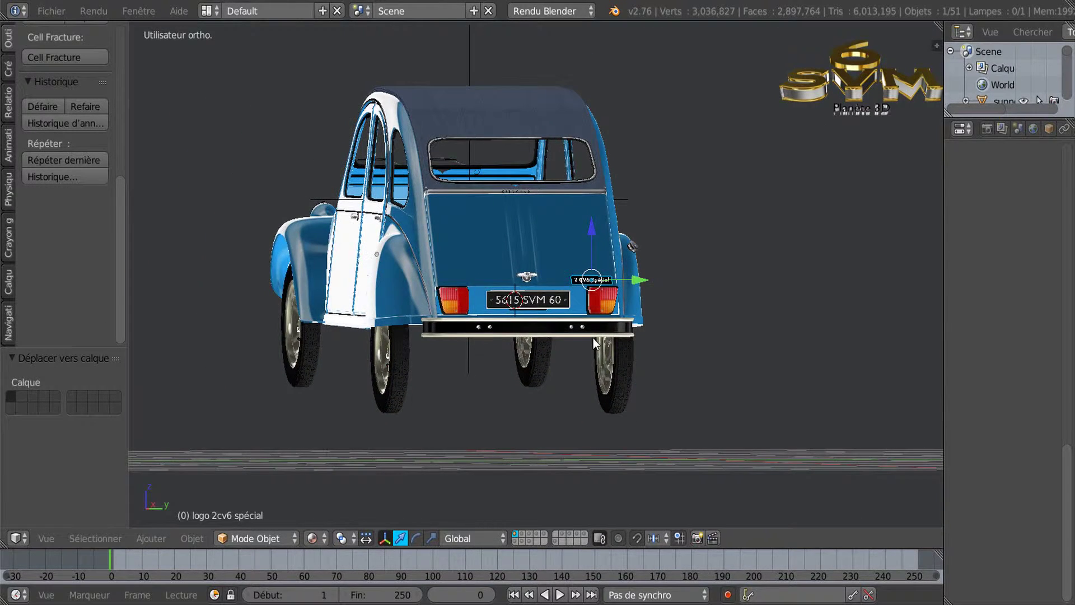
scroll(595, 343, "up", 3)
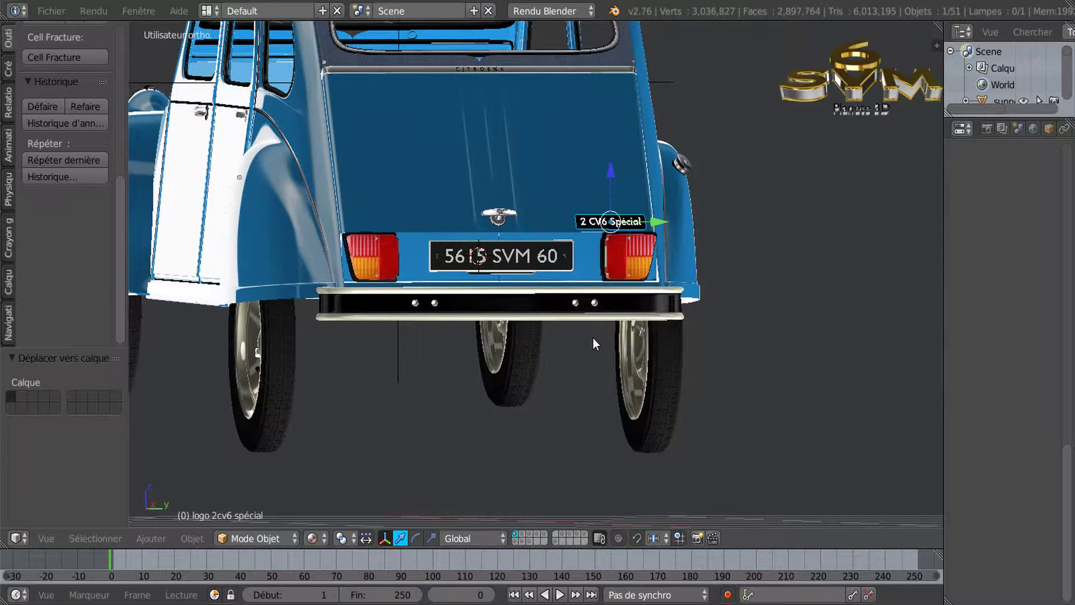
key("KP_8")
key("KP_6")
key("KP_6")
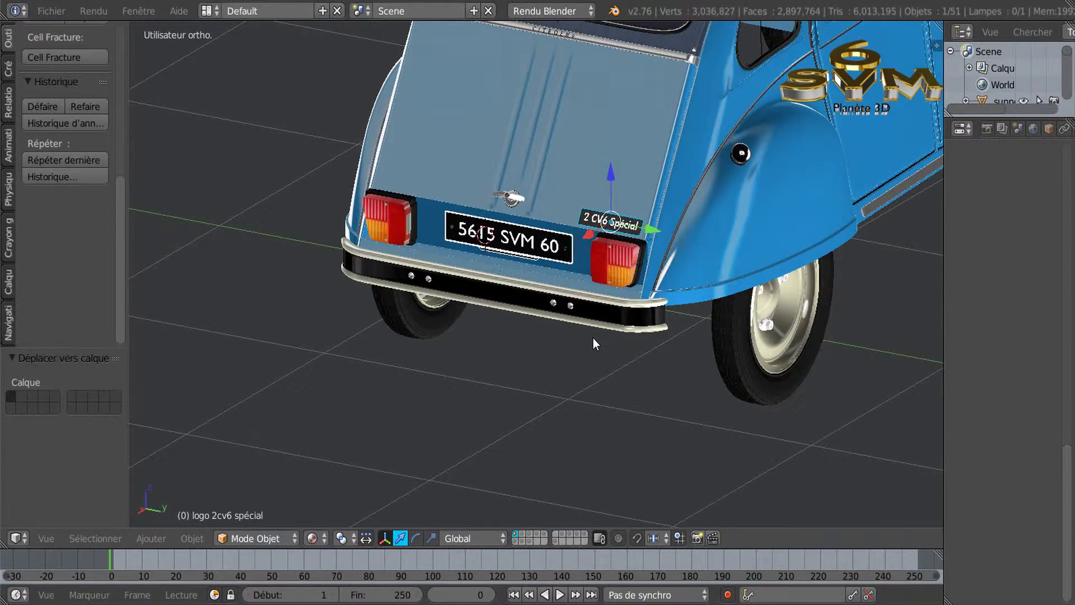
scroll(595, 343, "down", 1)
scroll(594, 342, "up", 1)
scroll(595, 342, "up", 2)
scroll(595, 343, "up", 3)
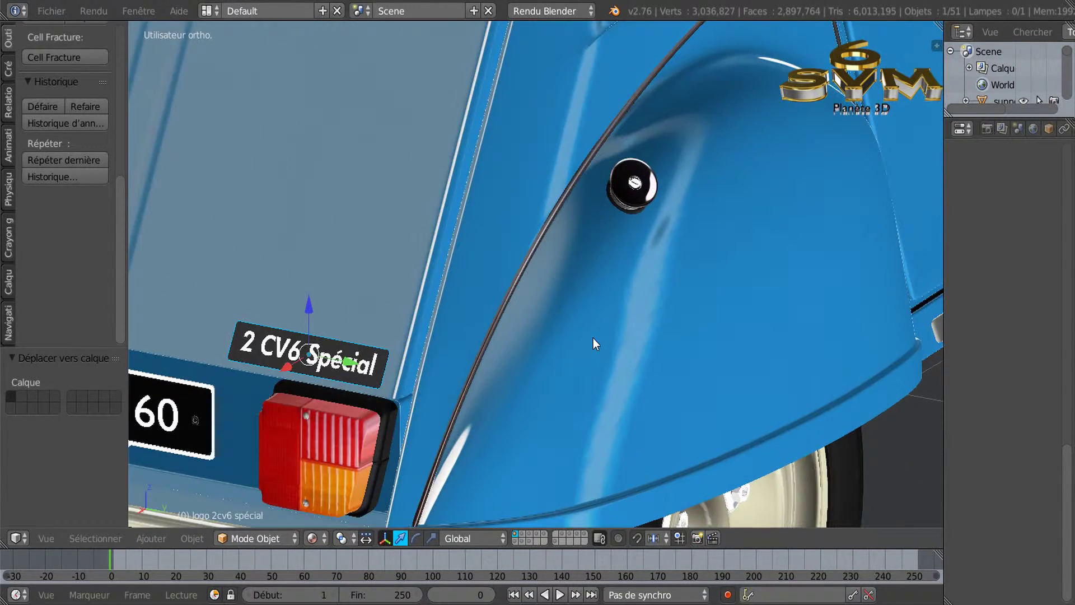
key("KP_8")
key("KP_8")
key("KP_8")
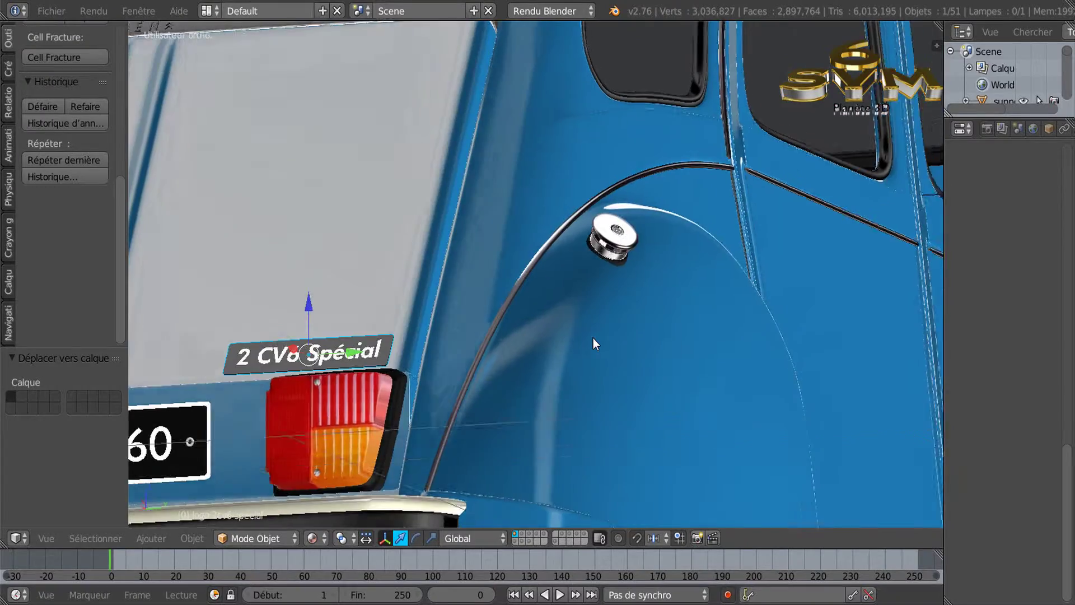
key("KP_8")
scroll(595, 343, "up", 2)
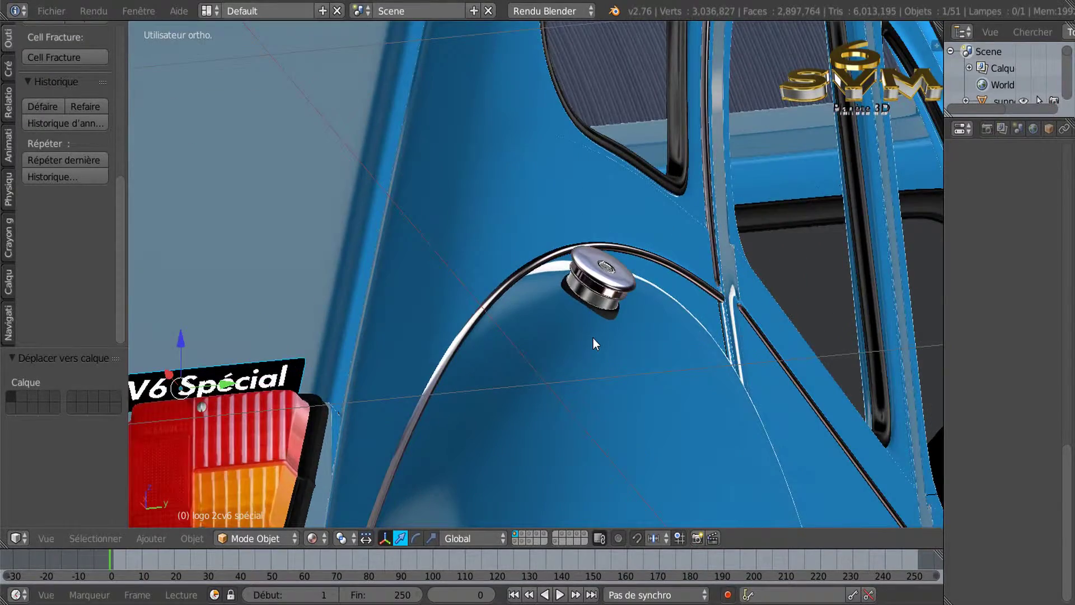
scroll(594, 342, "down", 1)
Inspect the rear fender and fuel cap, rotating toward the 2 CV6 Spécial badge
key("KP_6")
key("KP_6")
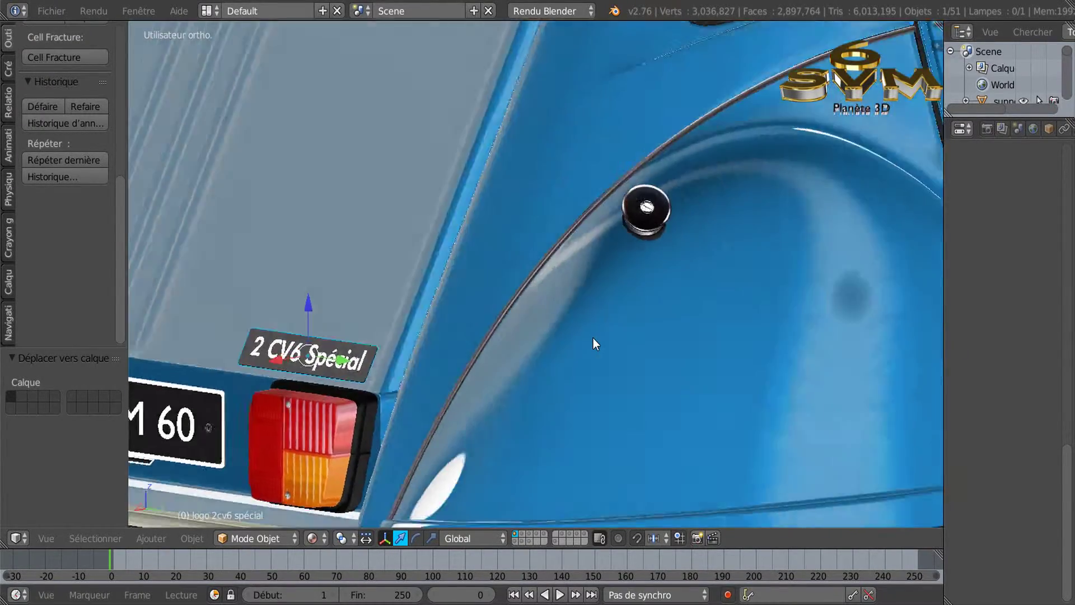
key("KP_6")
key("KP_6")
key("KP_4")
key("KP_4")
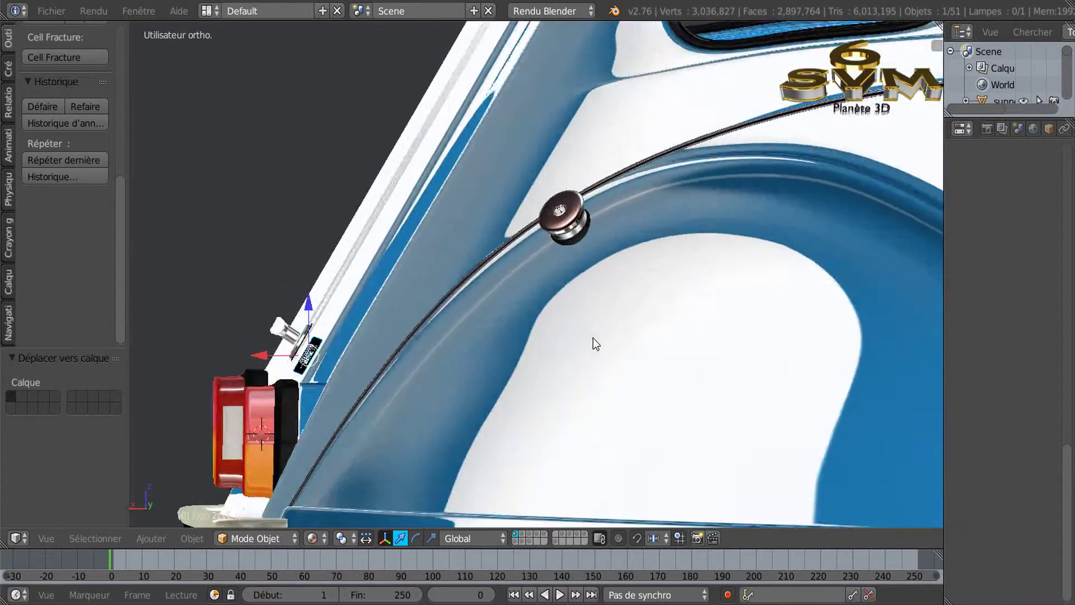
key("KP_4")
key("KP_4")
key("KP_4")
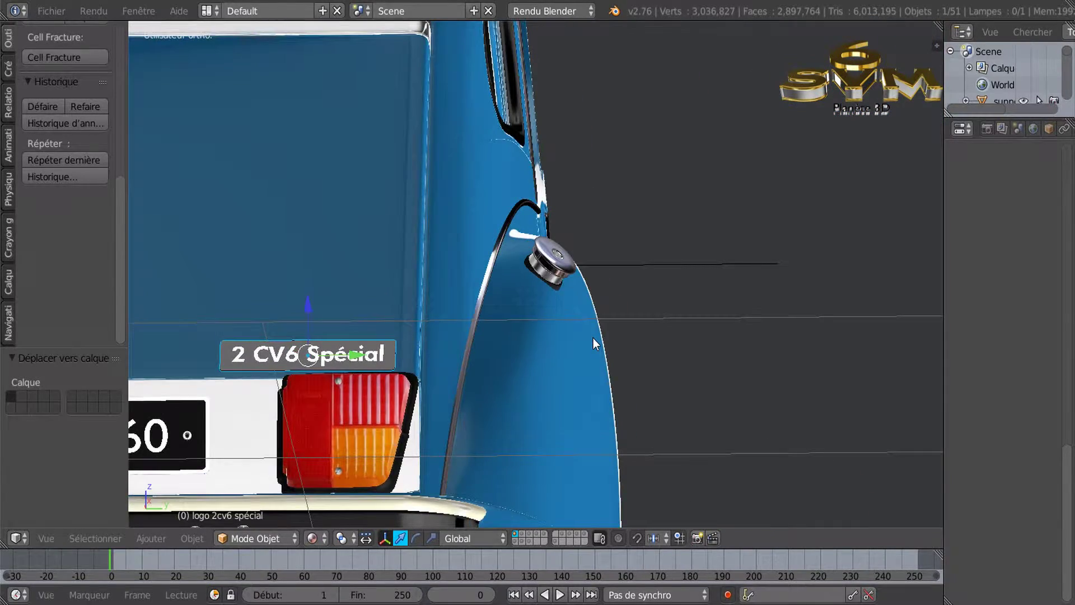
key("KP_6")
key("KP_6")
scroll(595, 344, "up", 2)
scroll(595, 343, "up", 2)
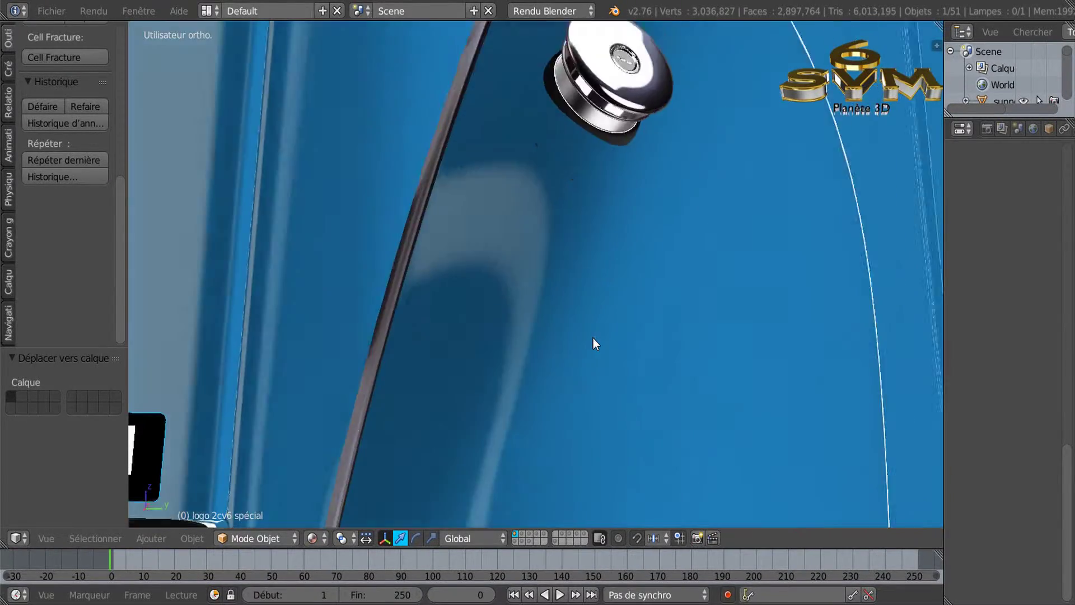
key("KP_6")
scroll(595, 343, "up", 2)
scroll(595, 344, "up", 2)
scroll(595, 343, "down", 2)
key("KP_4")
scroll(596, 343, "down", 2)
key("KP_4")
scroll(596, 343, "down", 2)
key("KP_4")
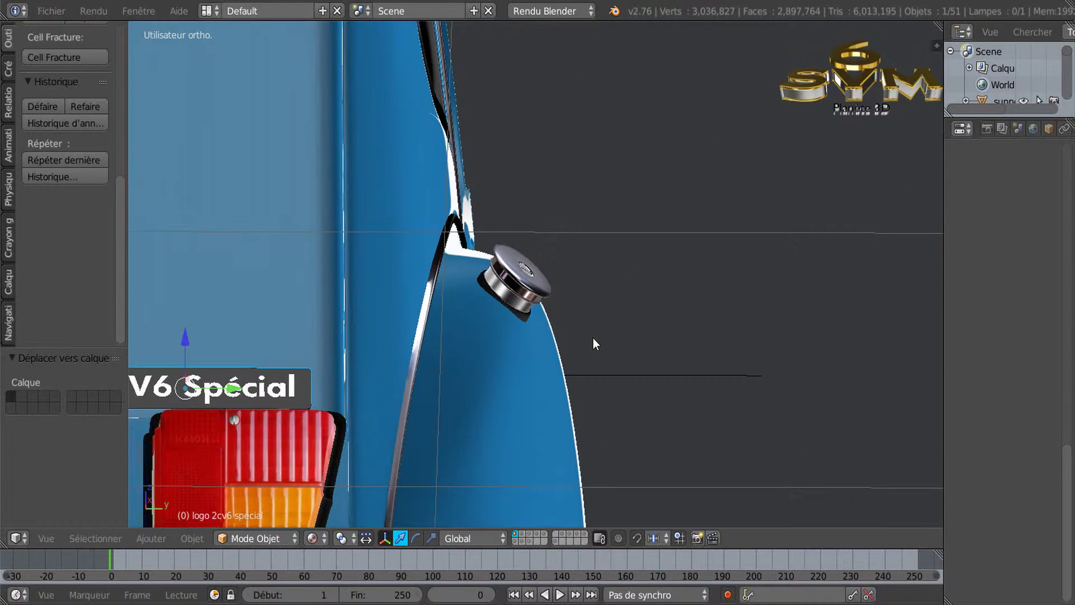
key("KP_4")
scroll(595, 344, "down", 2)
key("KP_4")
scroll(595, 343, "down", 2)
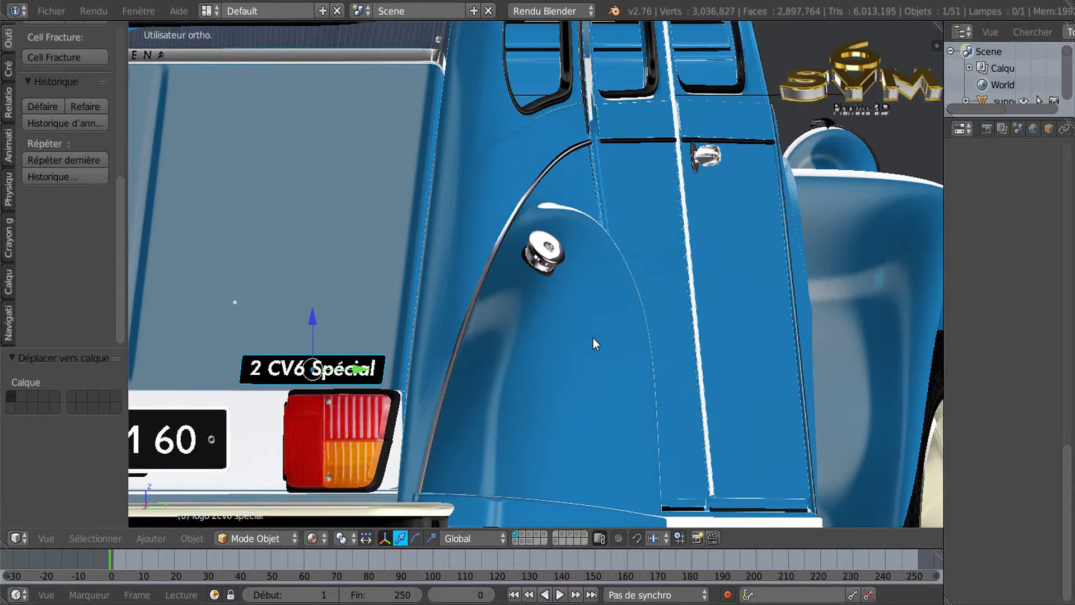
scroll(596, 343, "down", 2)
key("KP_4")
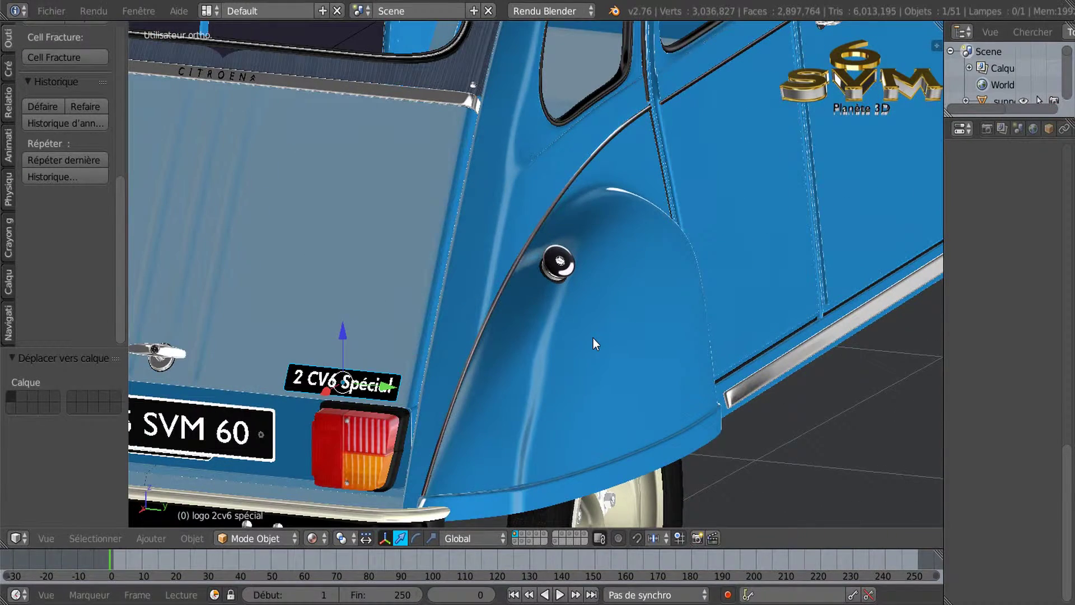
Orbit to a front three-quarter view of the car, then ask to quit Blender
scroll(595, 343, "up", 2)
scroll(595, 343, "up", 1)
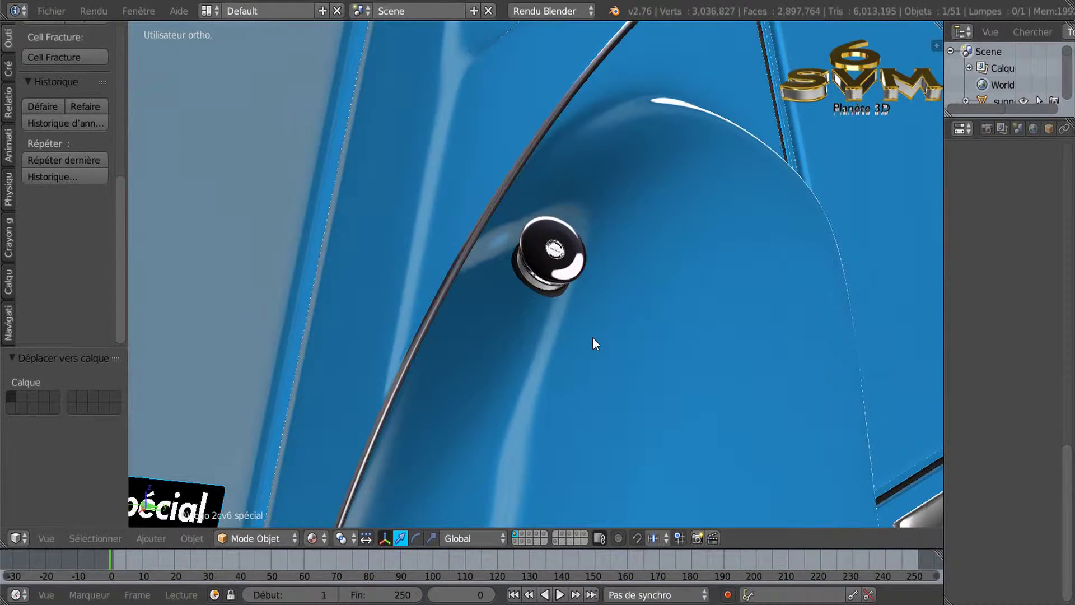
scroll(595, 343, "up", 3)
scroll(596, 343, "up", 3)
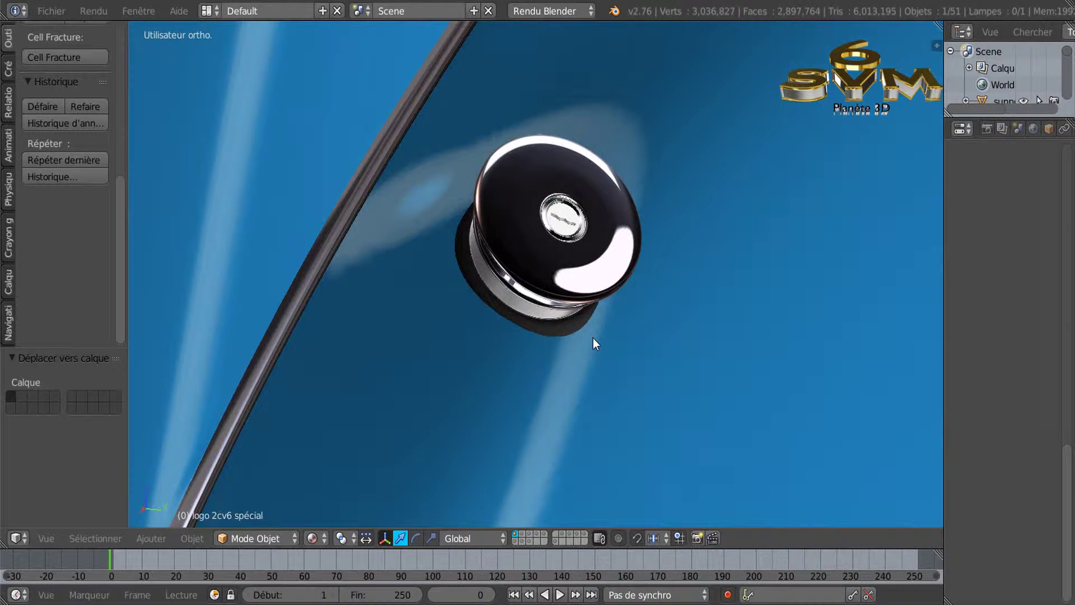
scroll(596, 343, "down", 3)
scroll(595, 343, "down", 2)
scroll(596, 344, "down", 3)
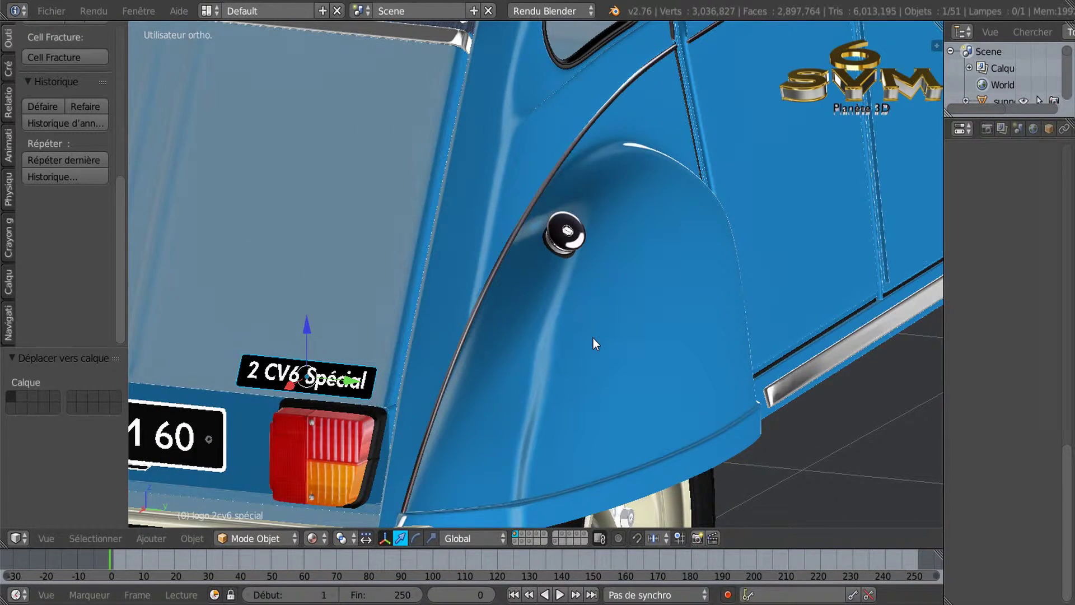
scroll(595, 344, "down", 3)
scroll(595, 343, "down", 2)
scroll(596, 343, "down", 2)
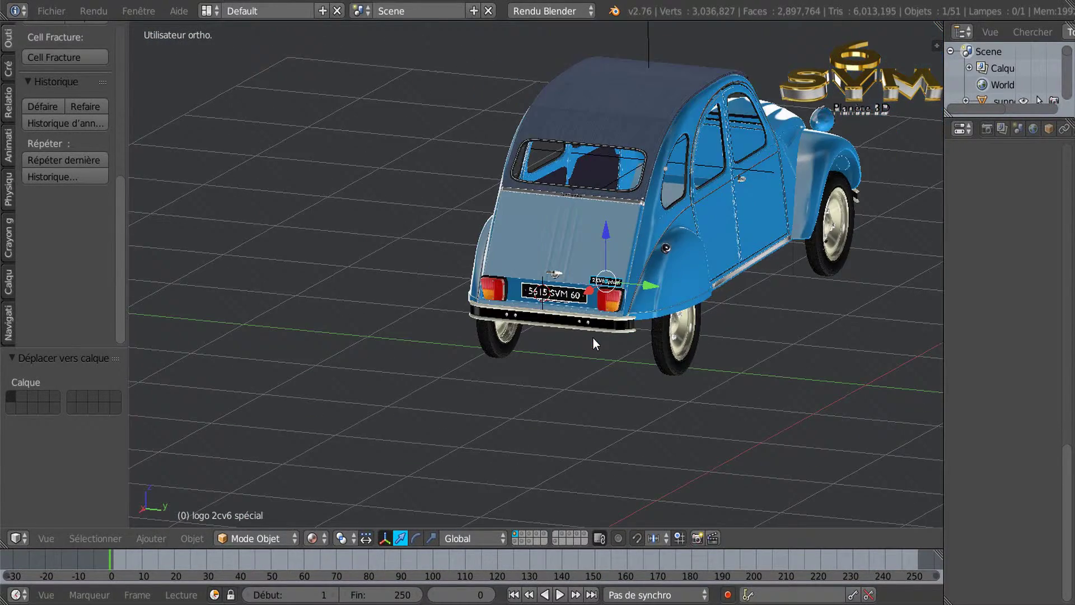
middle_click_drag(595, 344, 595, 344)
scroll(595, 343, "up", 2)
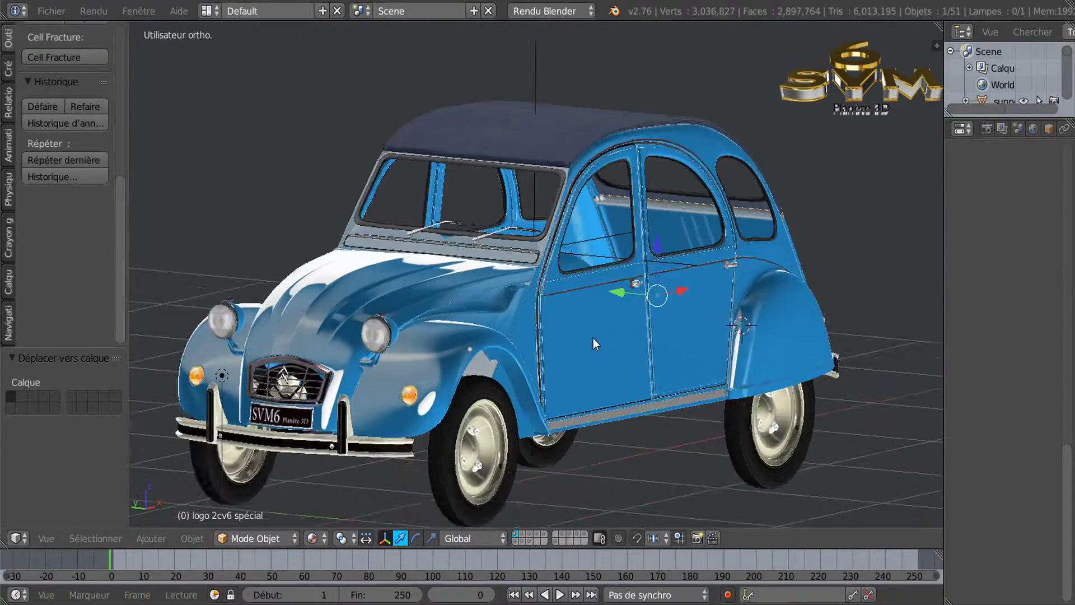
scroll(595, 344, "up", 2)
scroll(596, 343, "down", 1)
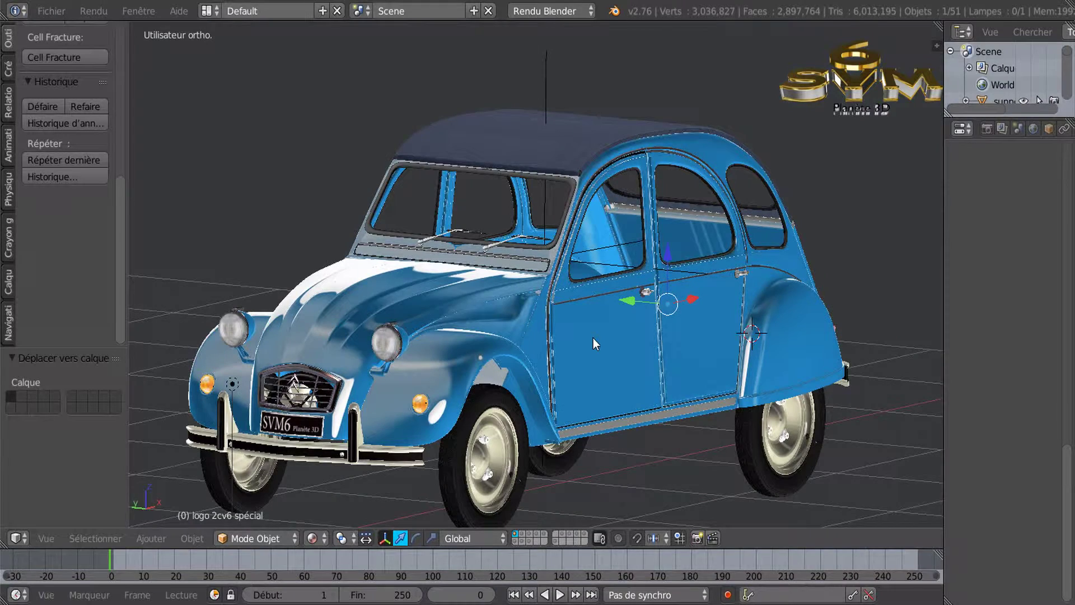
scroll(596, 343, "down", 1, "shift")
scroll(595, 343, "down", 2, "shift")
scroll(595, 344, "down", 2, "shift")
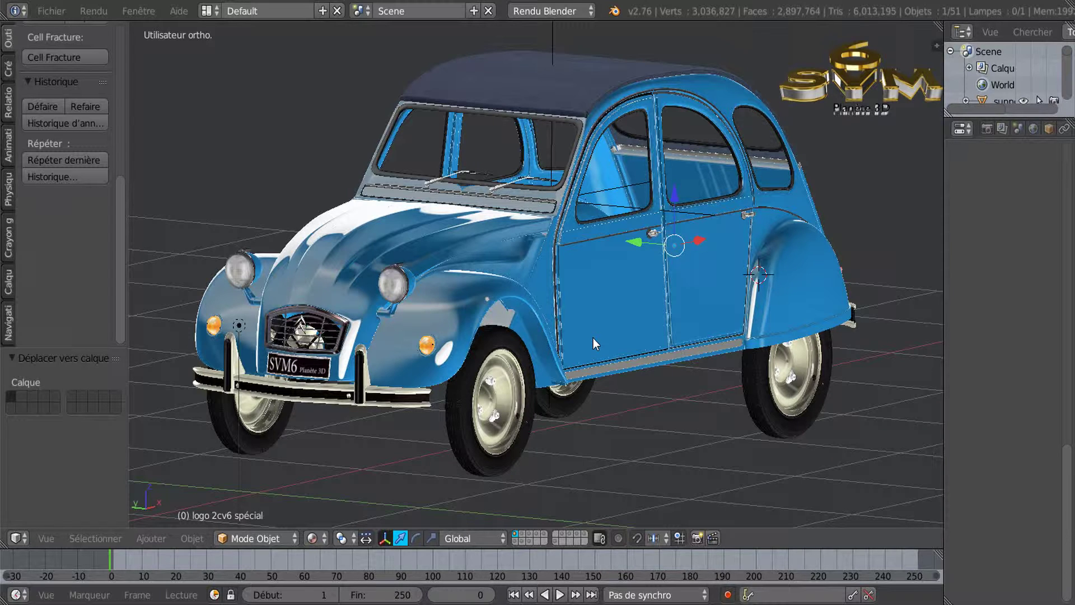
key("KP_4")
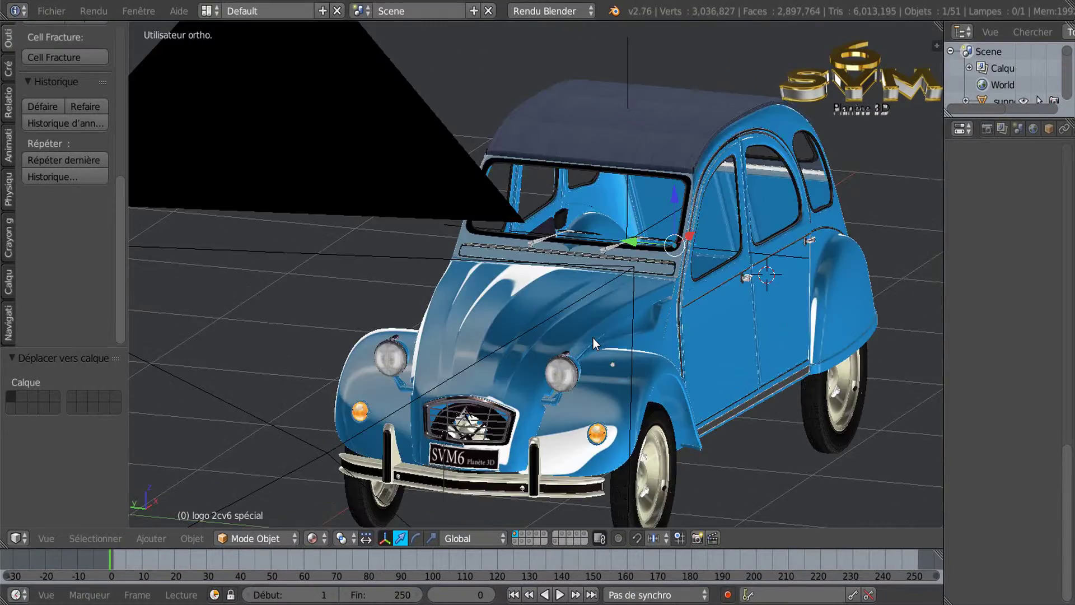
key("KP_4")
key("KP_4")
key("KP_4")
key("KP_6")
key("KP_6")
key("KP_6")
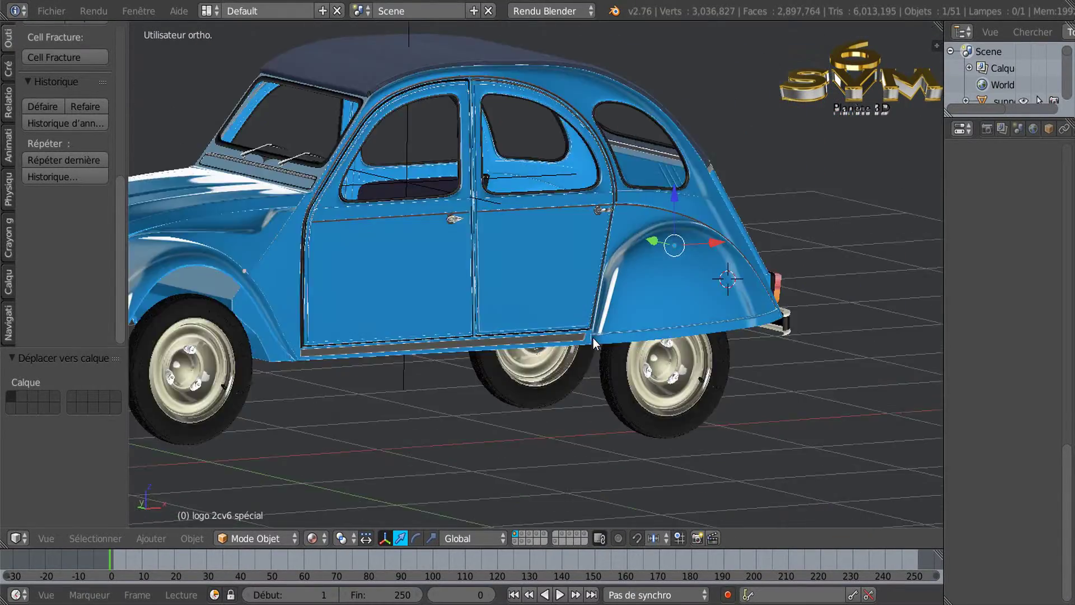
key("KP_4")
key("KP_4")
key("KP_4")
key("KP_4")
key("KP_4")
scroll(595, 343, "down", 2)
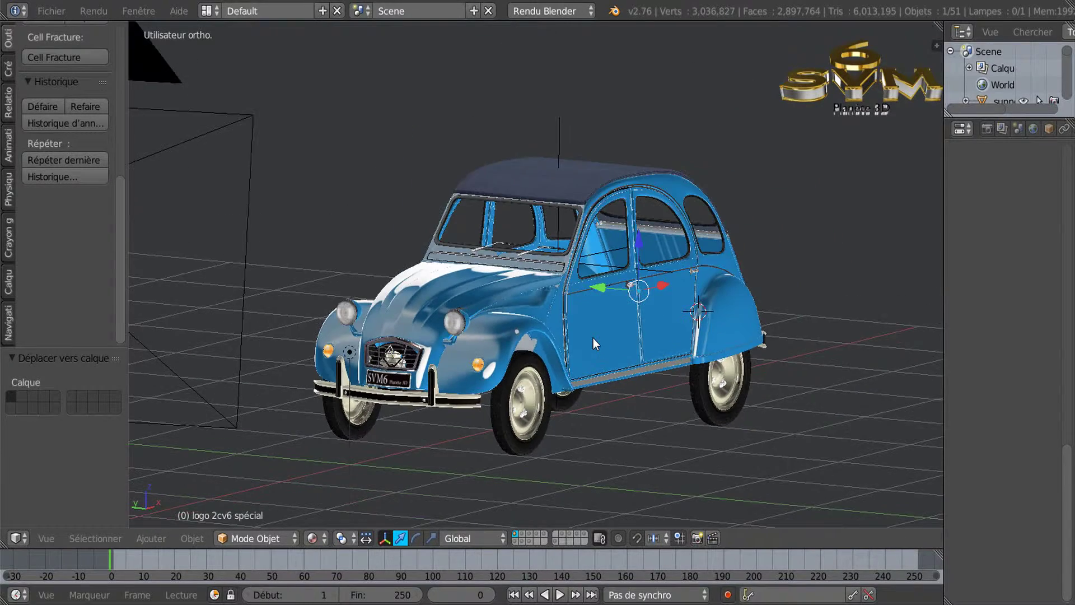
key("KP_8")
scroll(595, 343, "up", 2)
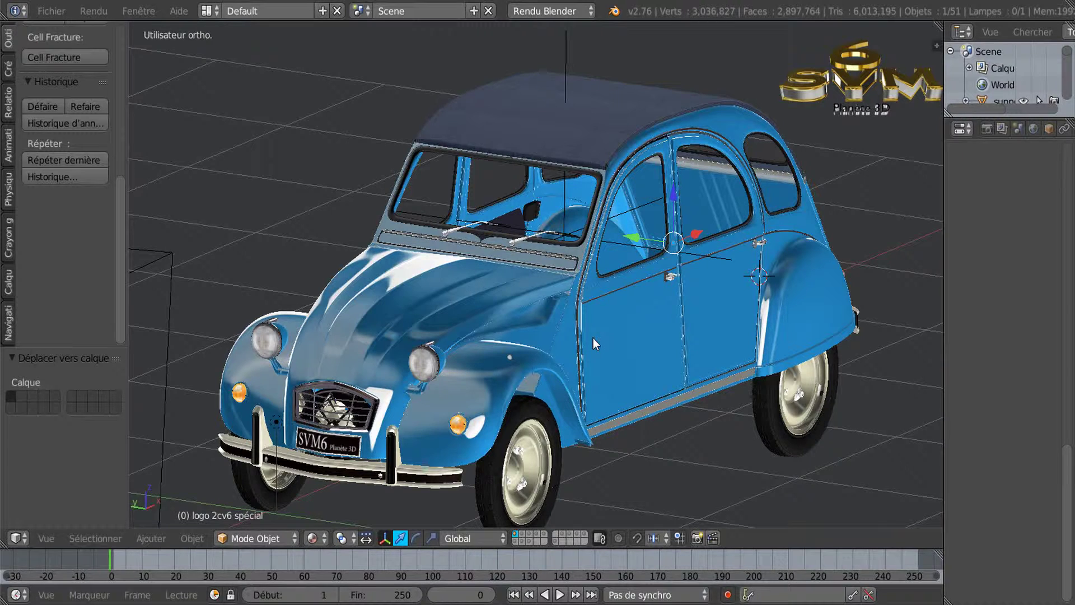
key("alt+F4")
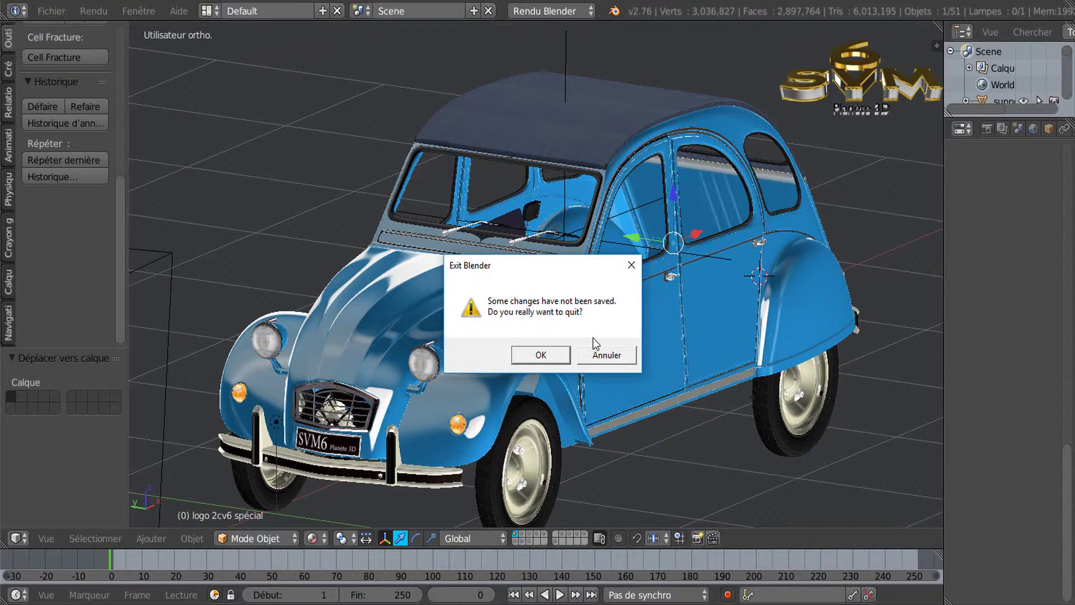
Cancel the quit and switch to the second Blender window holding the empty scene
key("Escape")
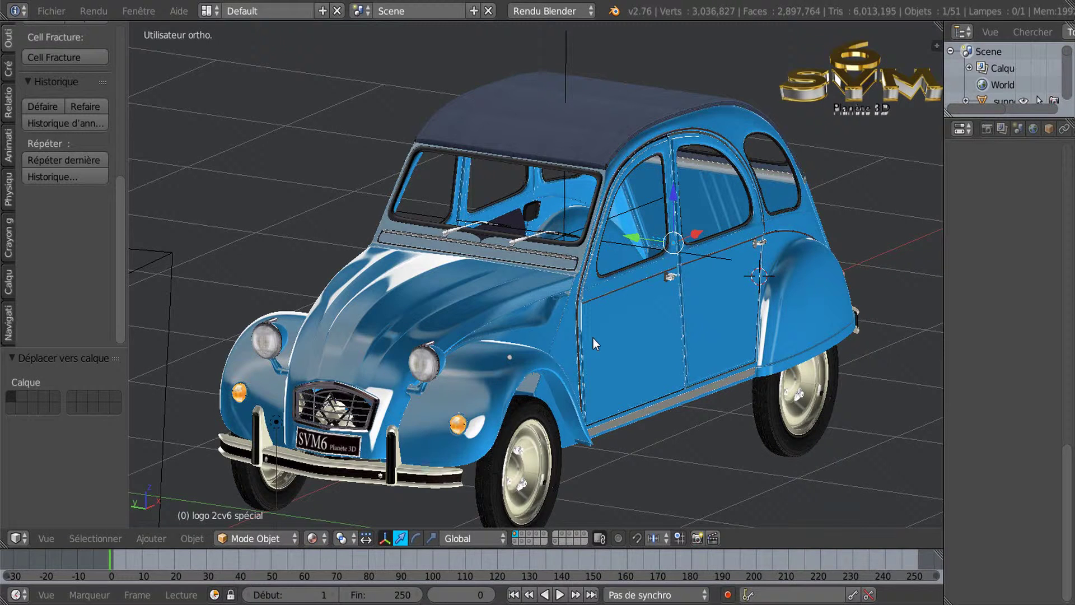
key("super+1")
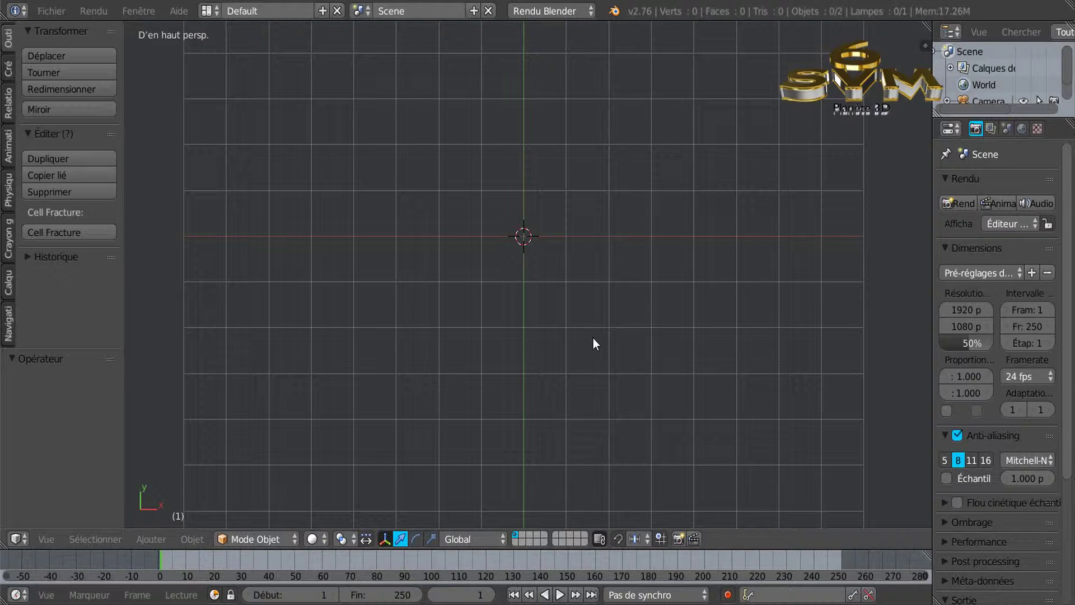
key("super+1")
Place a 32-vertex, radius 1.000 circle and extrude its fully selected outline in Edit Mode
left_click(594, 342)
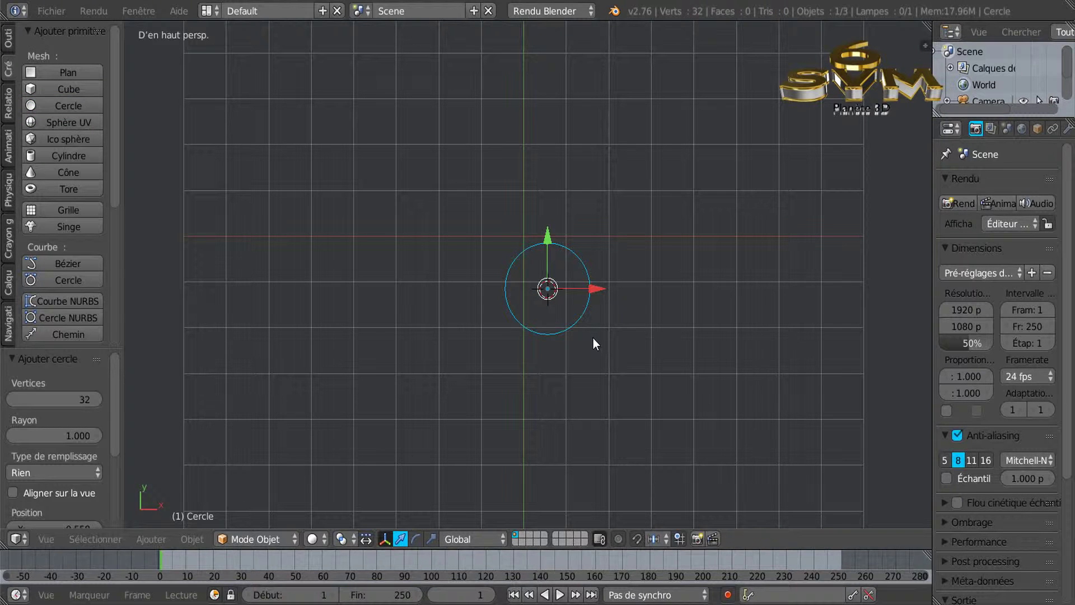
key("Tab")
key("KP_8")
key("KP_8")
key("KP_8")
key("KP_8")
key("KP_8")
scroll(596, 343, "up", 2)
scroll(596, 344, "up", 2)
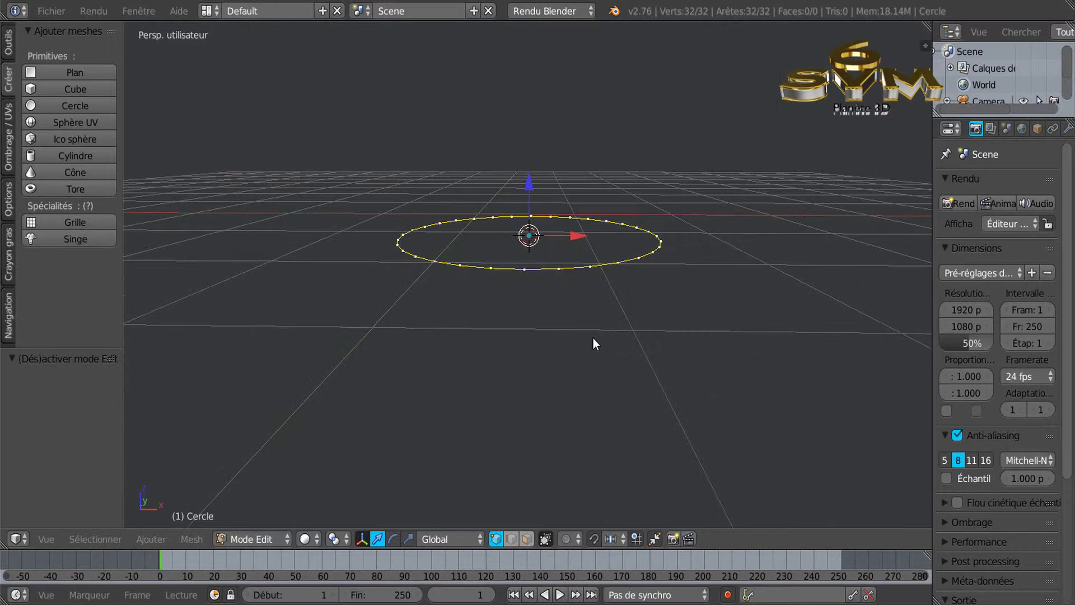
key("KP_8")
key("KP_2")
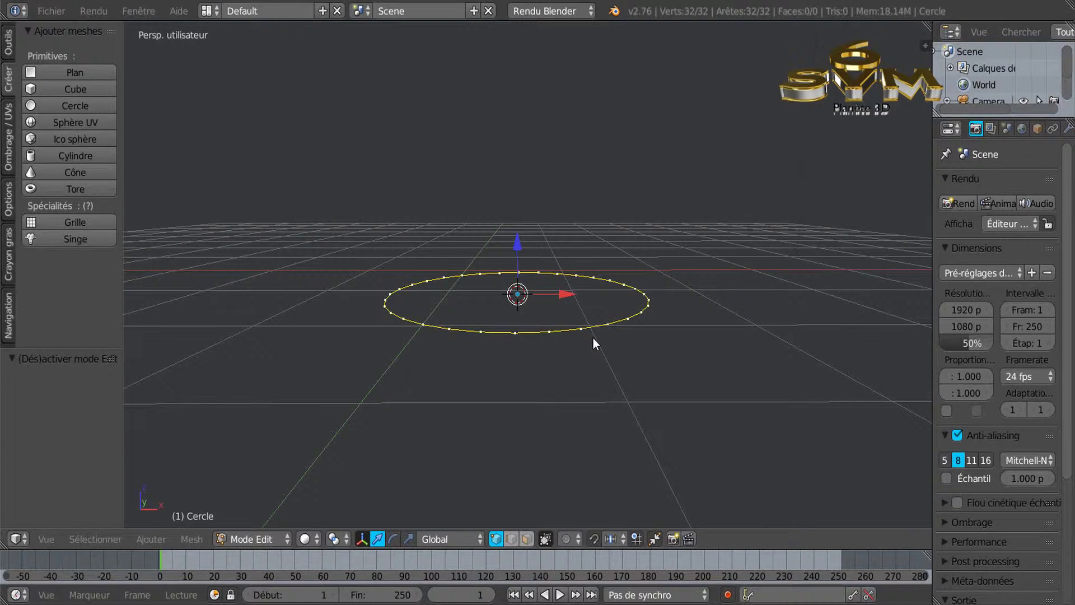
scroll(596, 343, "up", 1)
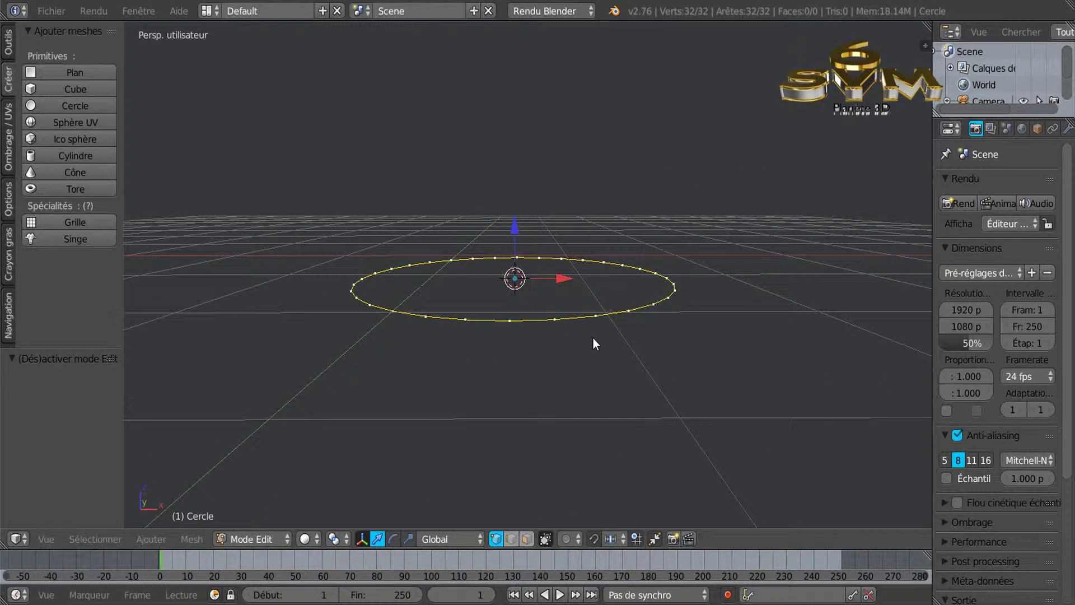
key("a")
key("a")
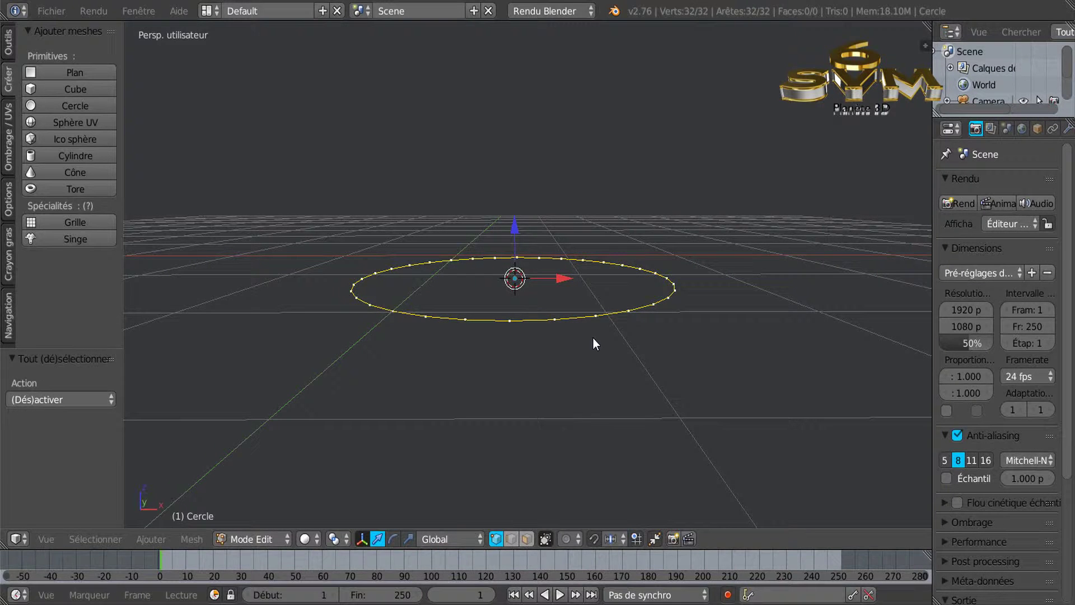
key("e")
key("Escape")
Raise the extruded ring straight up along Z to form a low wall
key("g")
key("z")
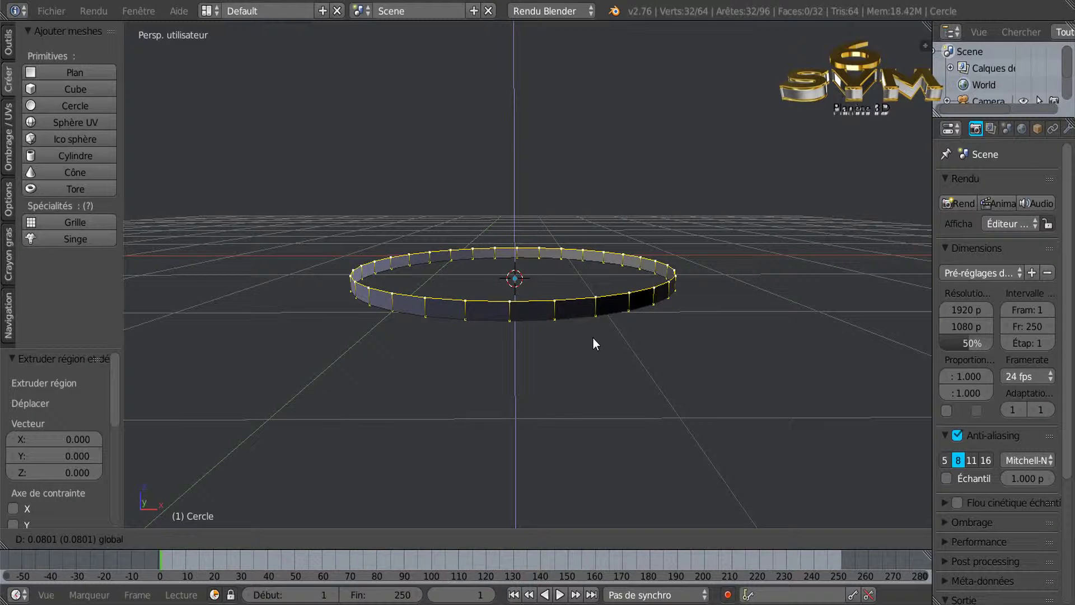
left_click(596, 343)
scroll(595, 343, "up", 1)
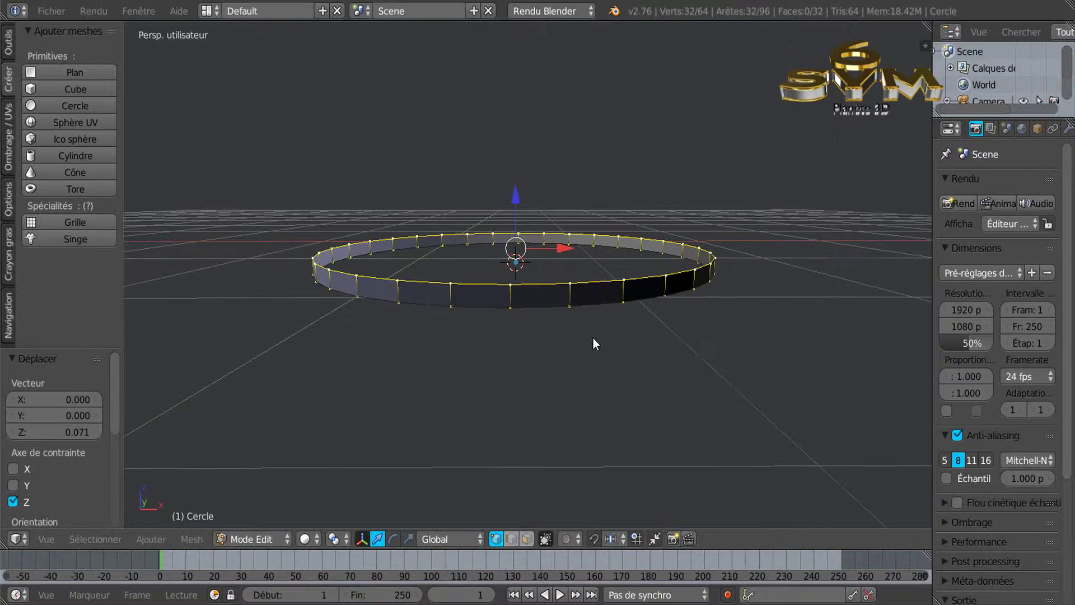
key("KP_2")
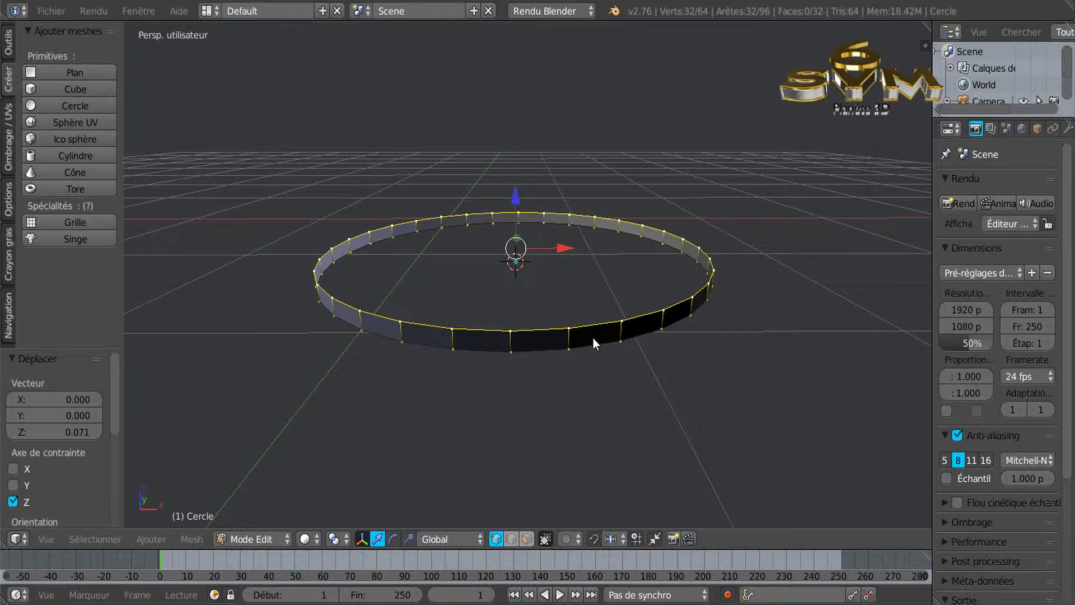
Extrude the top edge inward twice, lifting each new inner edge slightly along Z
key("e")
key("s")
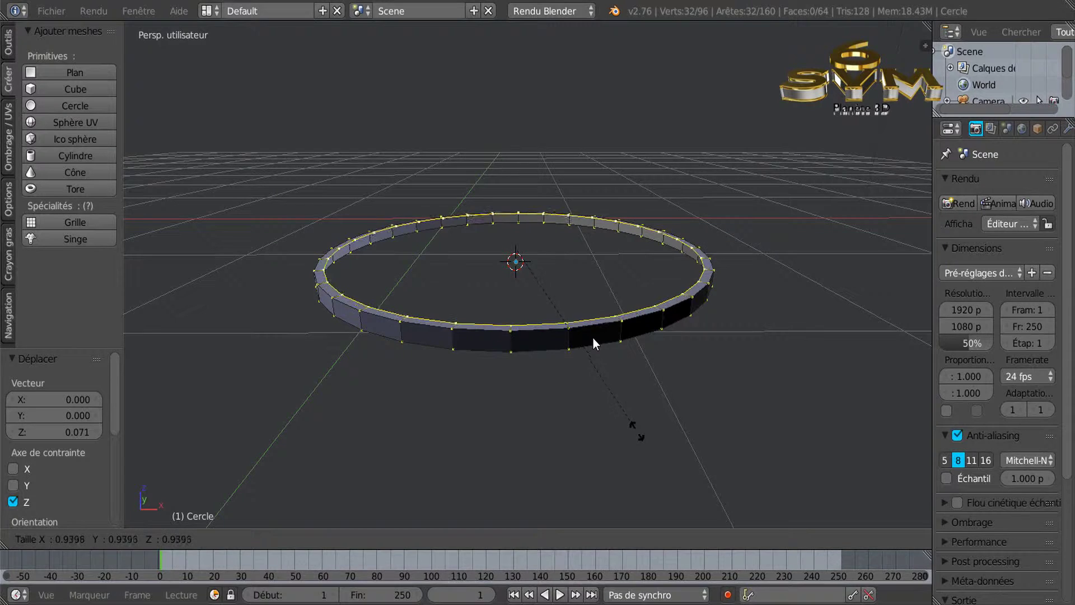
left_click(595, 343)
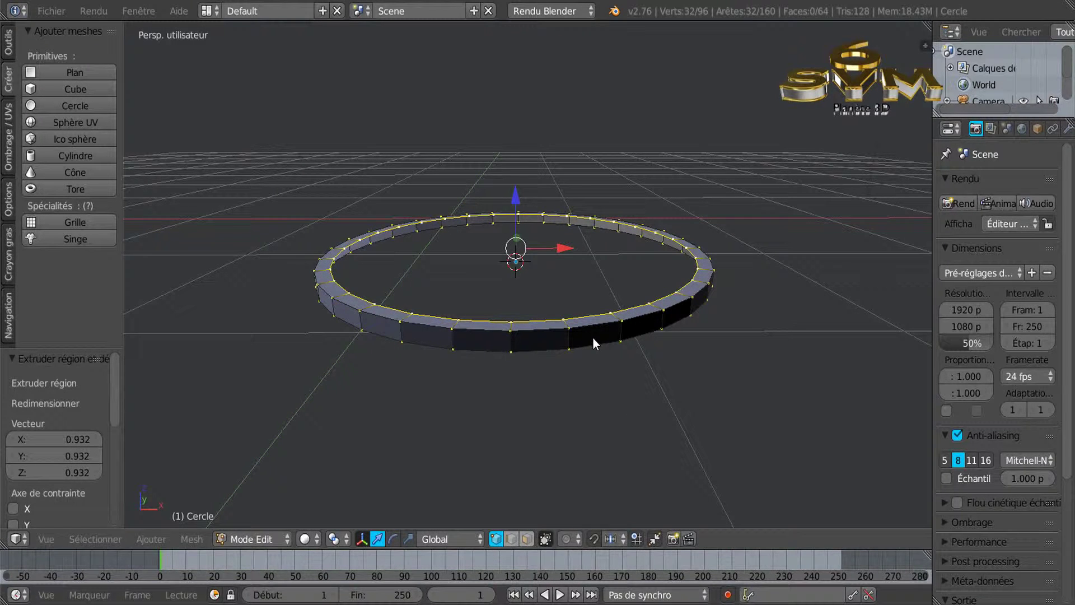
key("g")
key("z")
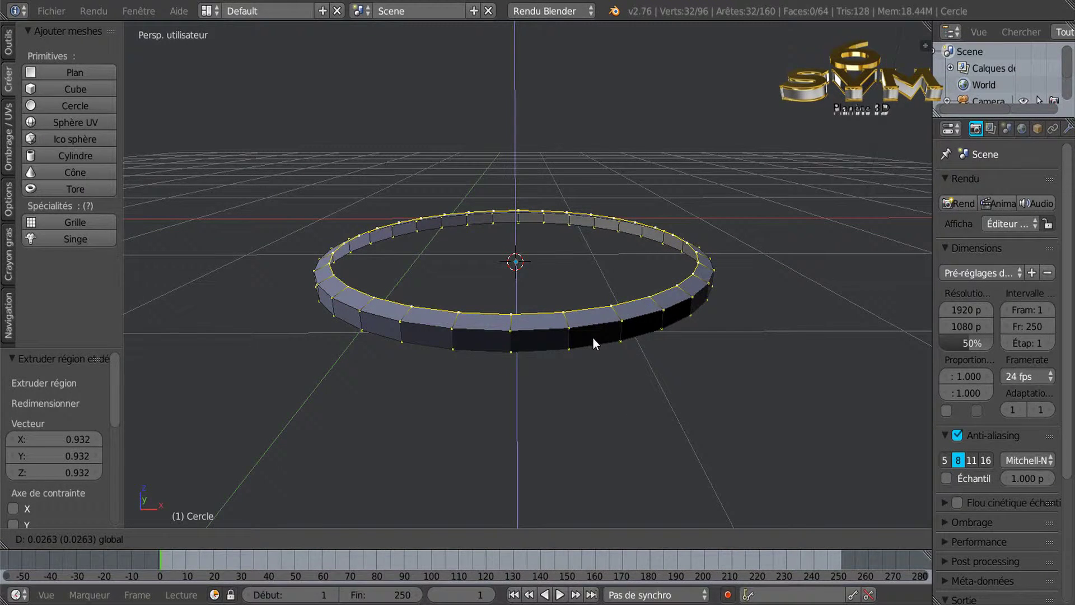
left_click(596, 343)
key("e")
key("s")
left_click(595, 343)
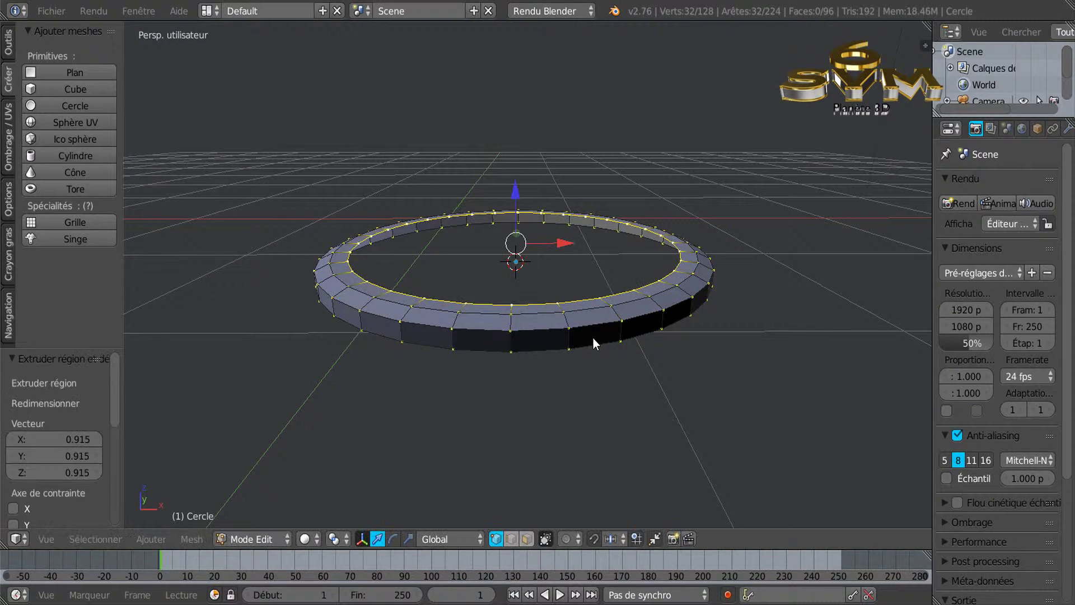
key("g")
key("z")
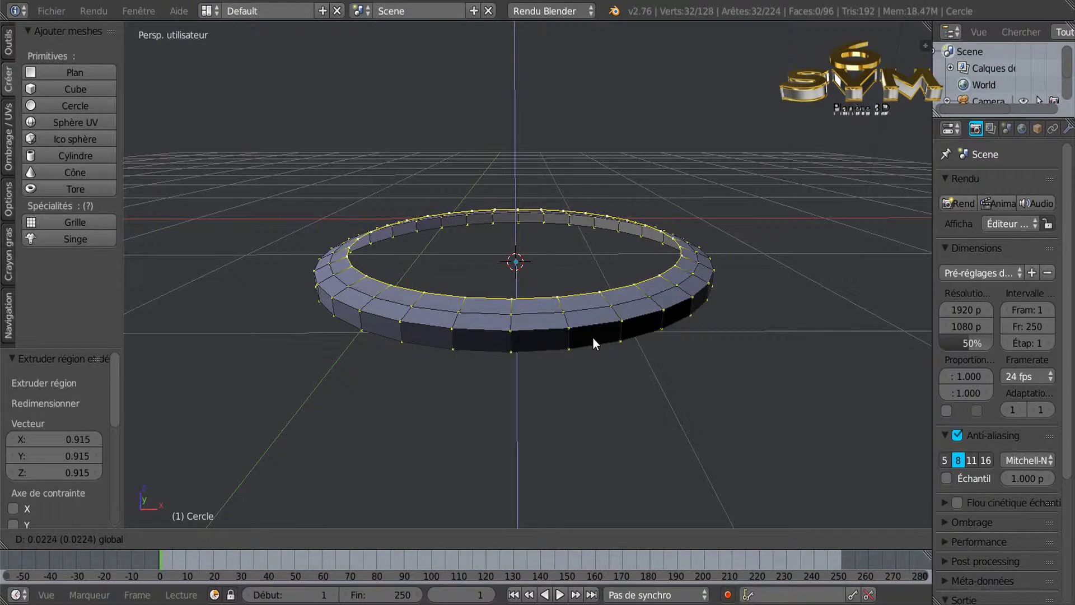
left_click(595, 343)
Extrude the inner edge inward once more and lift the innermost edge about 0.011
key("e")
key("s")
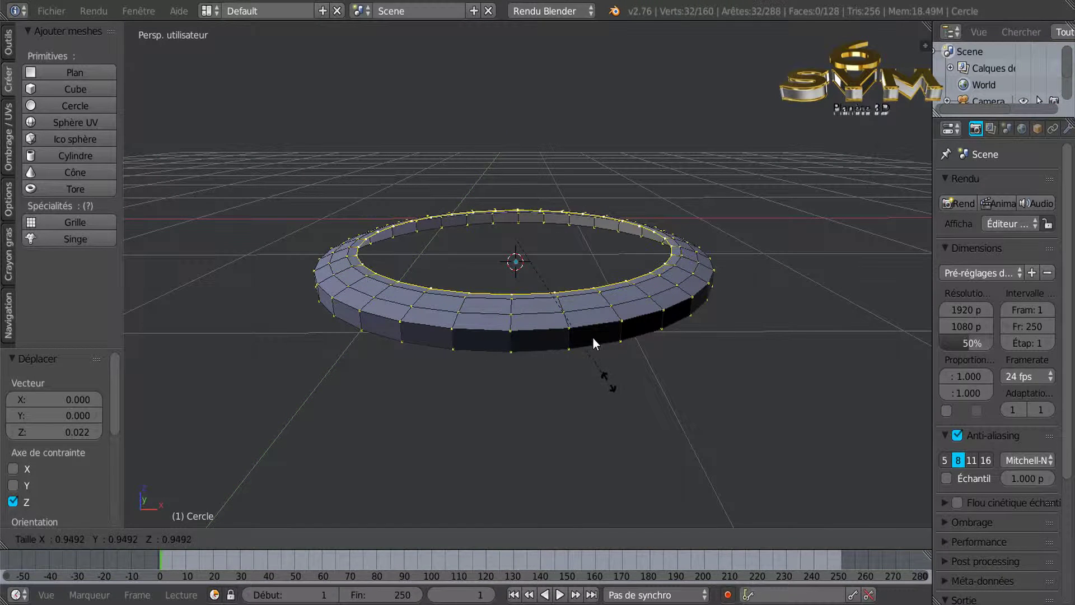
left_click(595, 343)
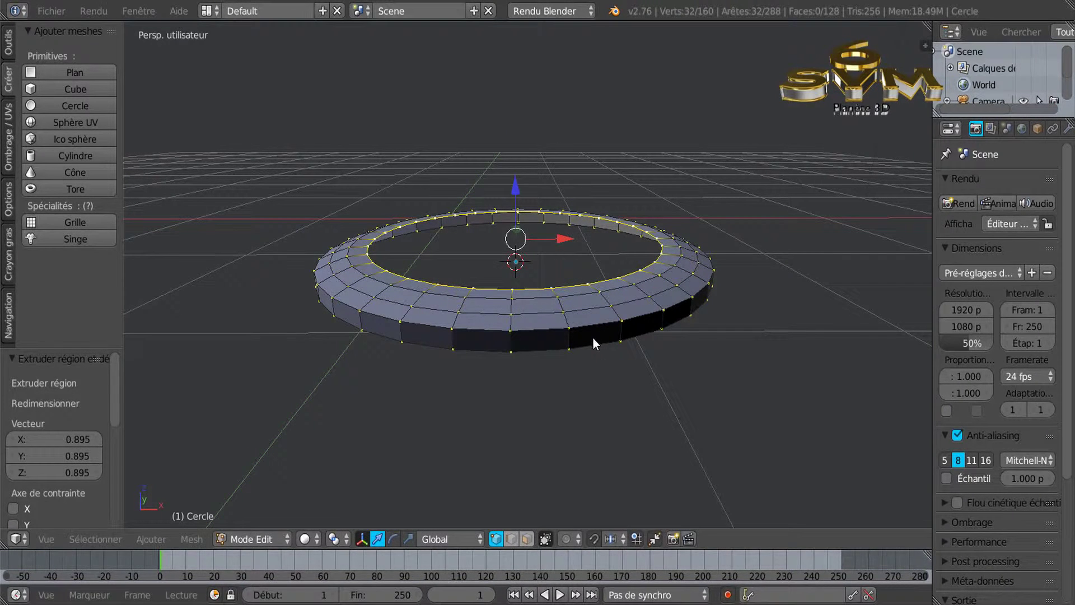
key("g")
key("z")
left_click(594, 343)
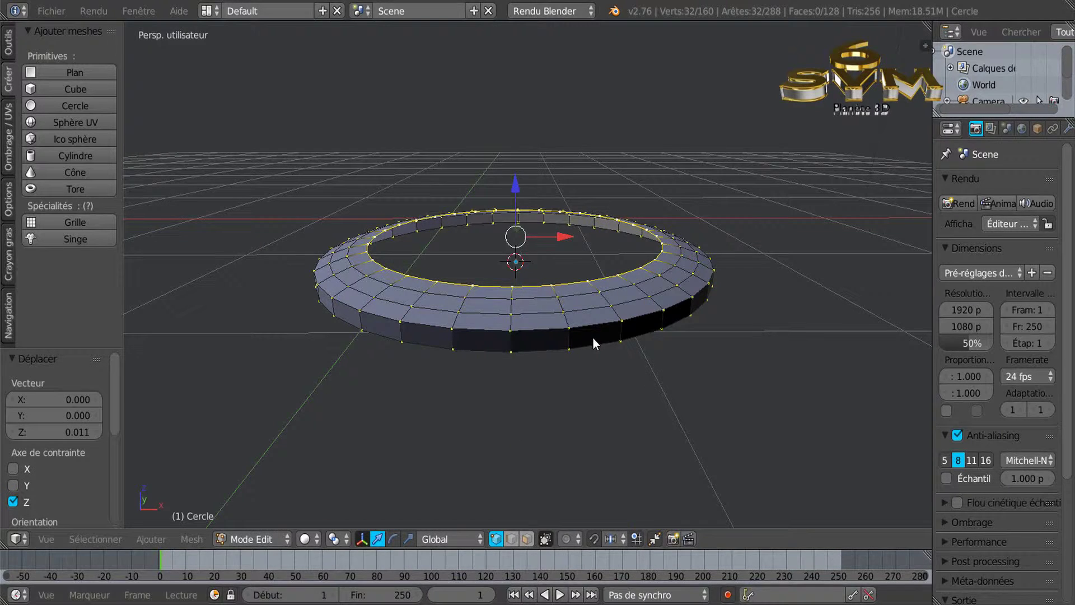
scroll(595, 343, "up", 3)
scroll(595, 343, "down", 2)
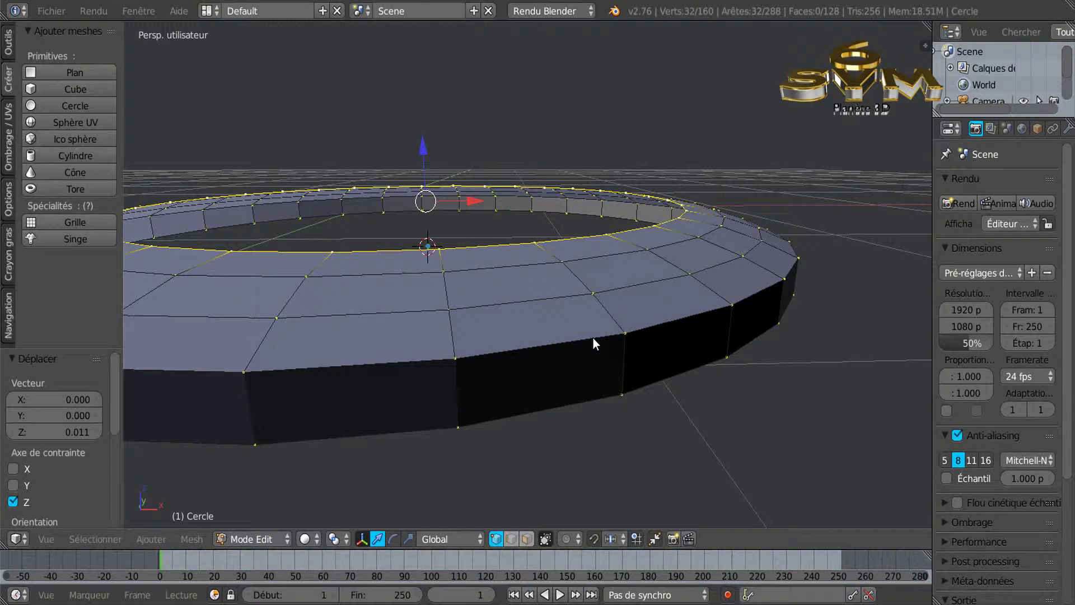
scroll(595, 343, "down", 3)
scroll(595, 343, "down", 1)
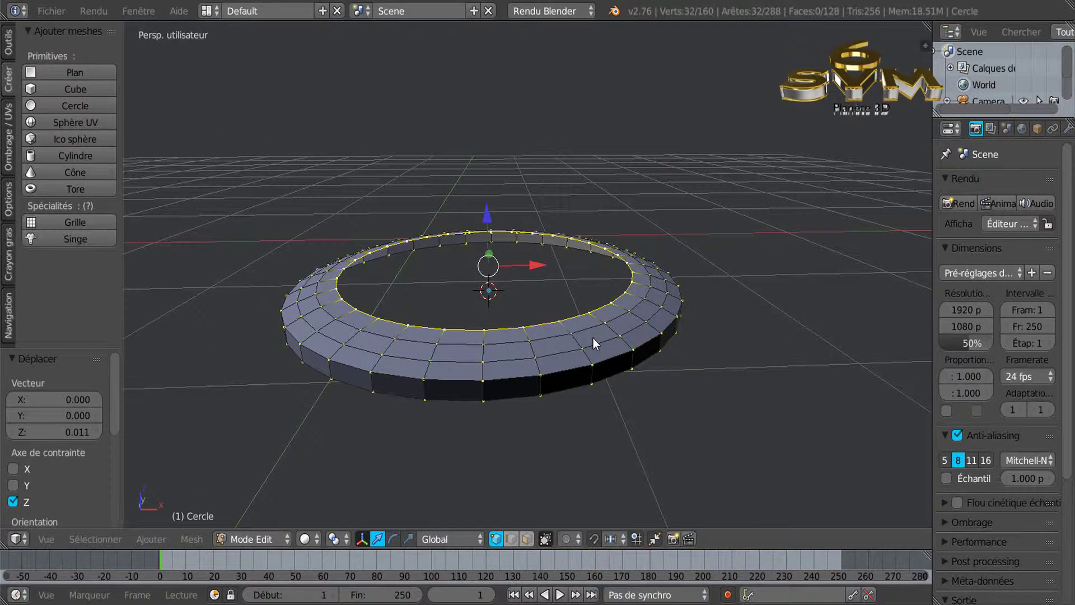
Extrude the inner loop, shrink it to 0.893 scale and nudge it slightly up along Z
key("e")
key("s")
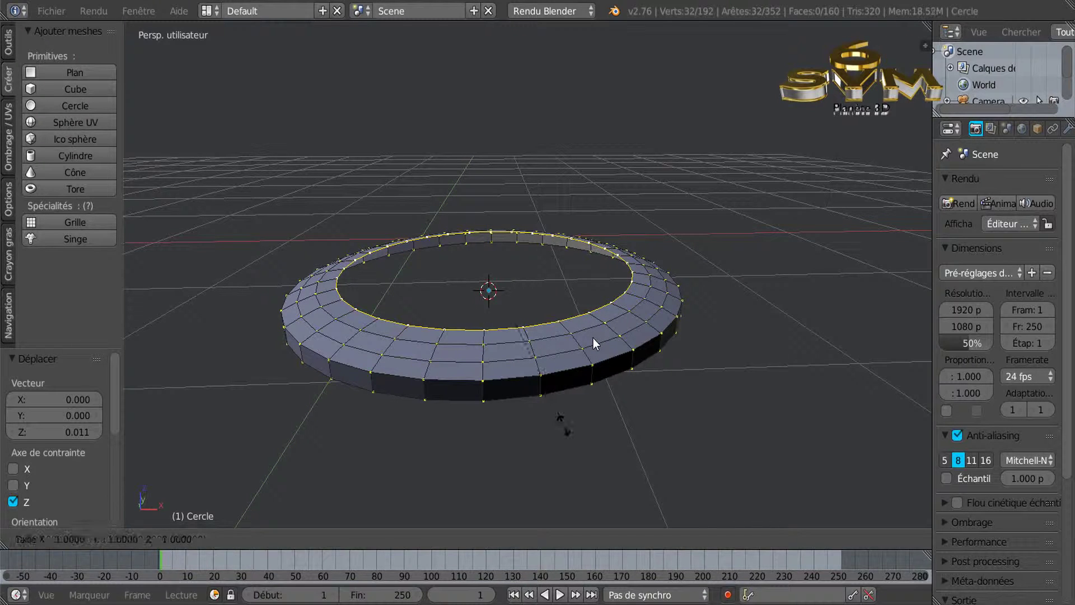
key("Escape")
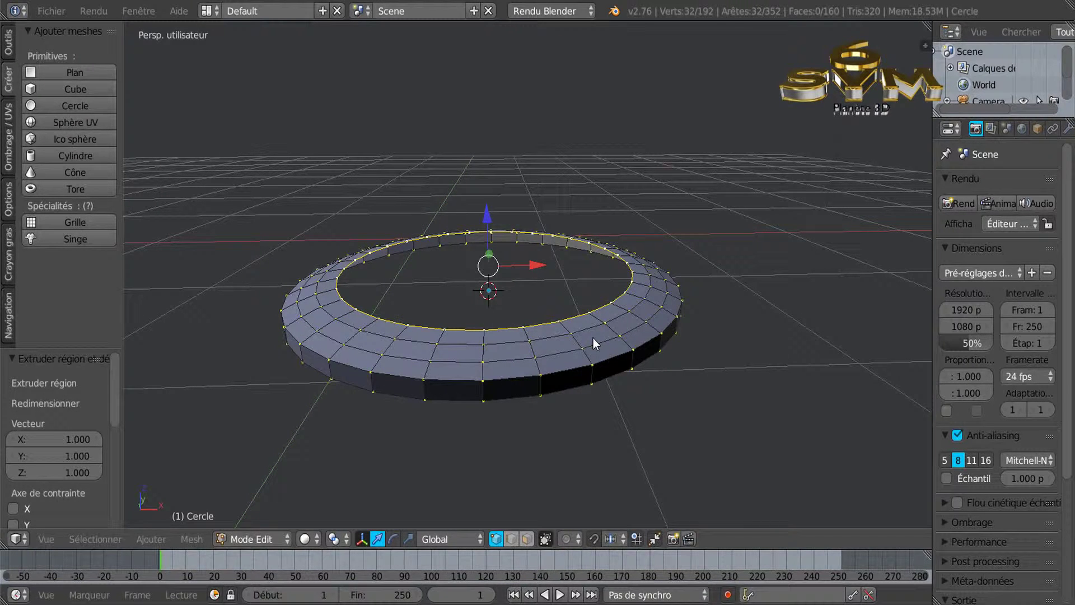
key("s")
left_click(595, 343)
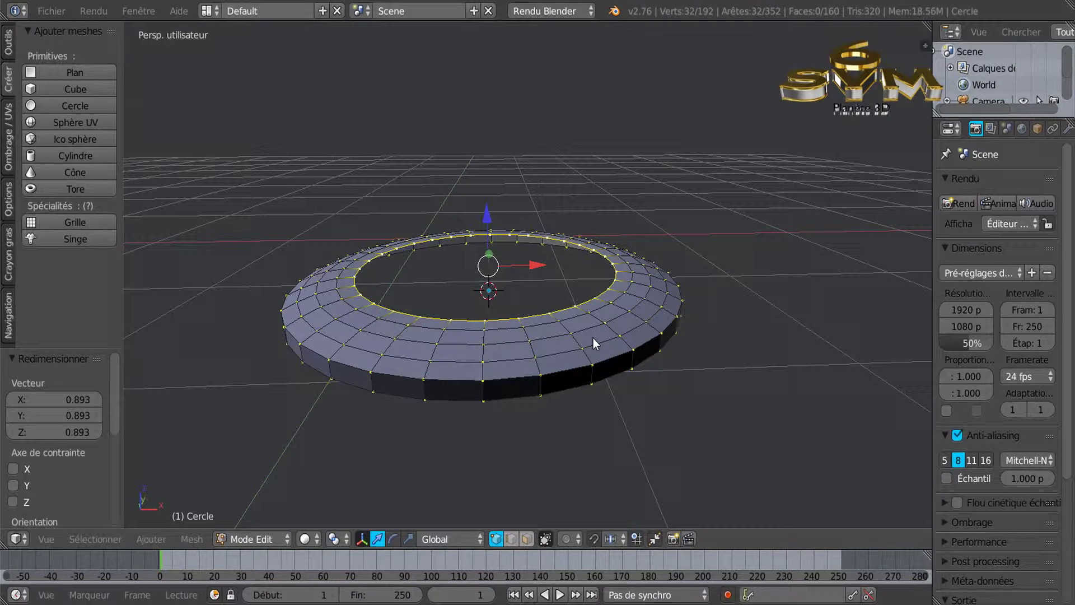
key("s")
left_click(595, 344)
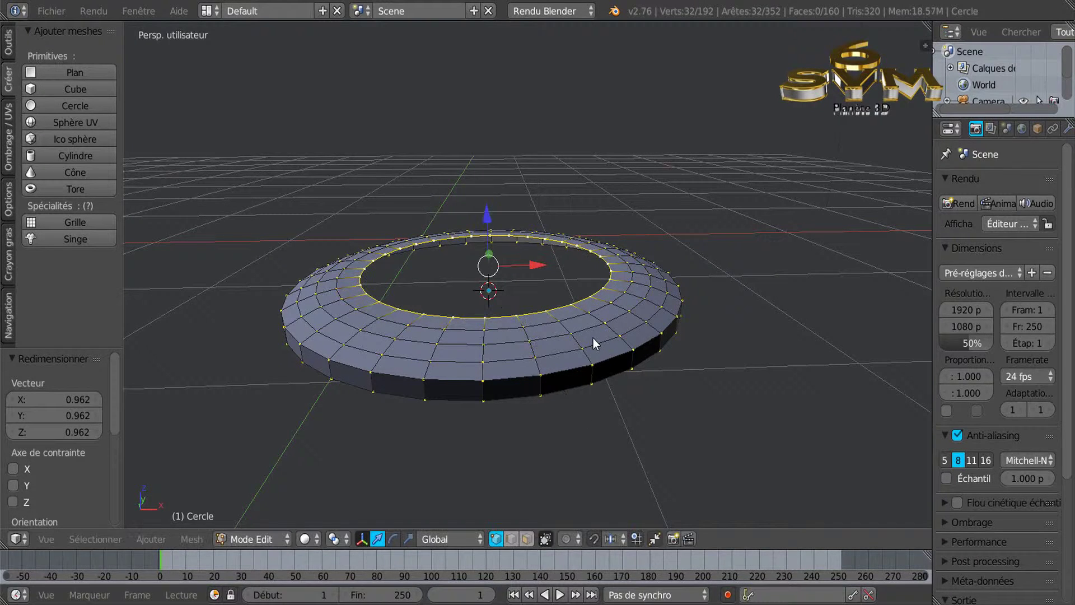
key("g")
key("z")
left_click(595, 344)
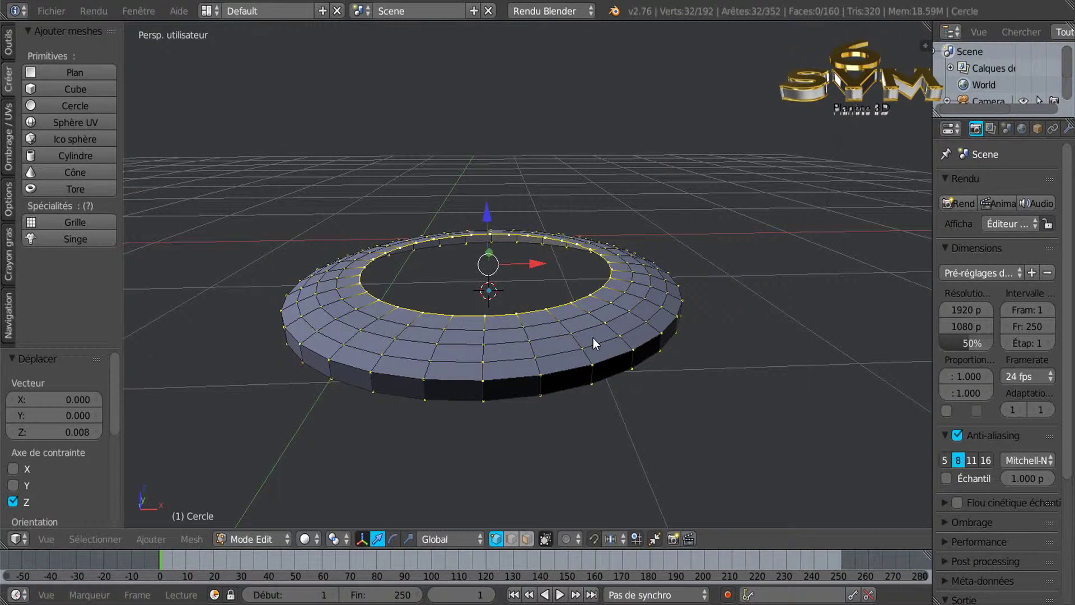
key("KP_2")
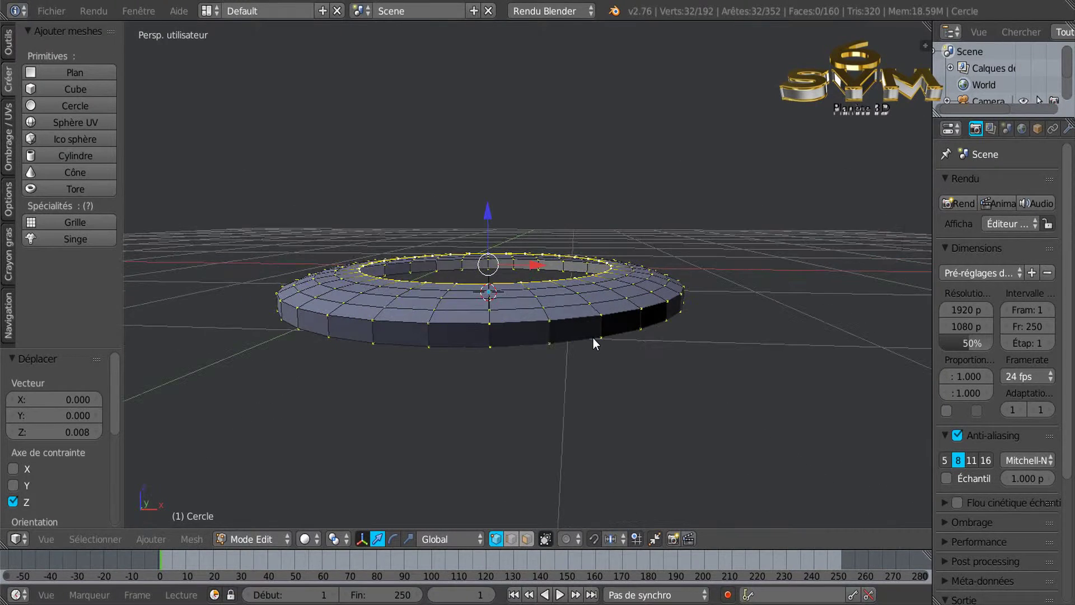
key("KP_8")
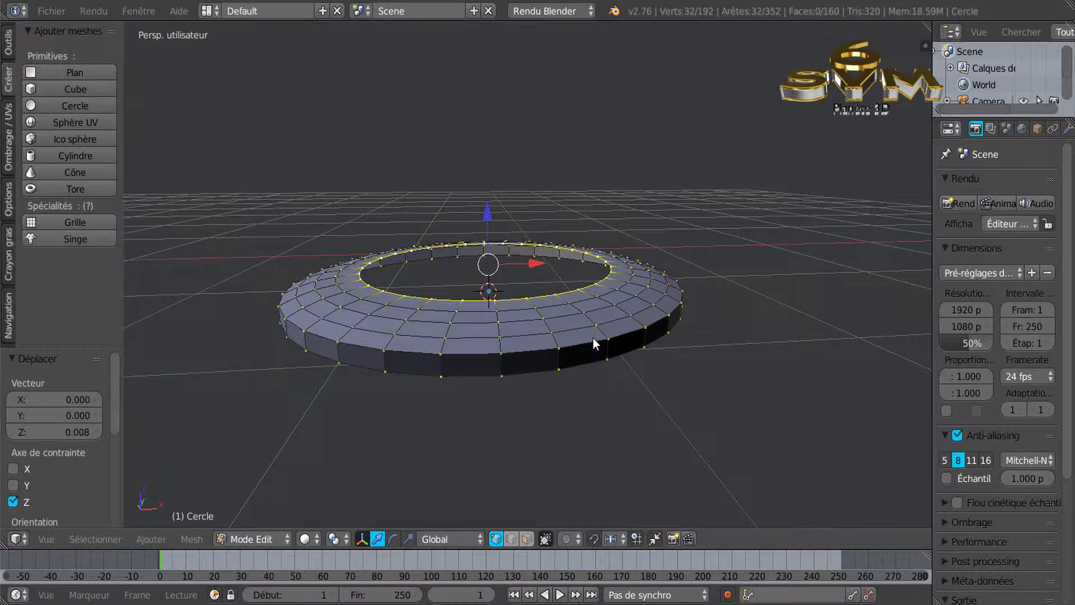
Extrude another inner ring scaled to 0.827 and adjust its height along Z
key("e")
key("s")
left_click(595, 344)
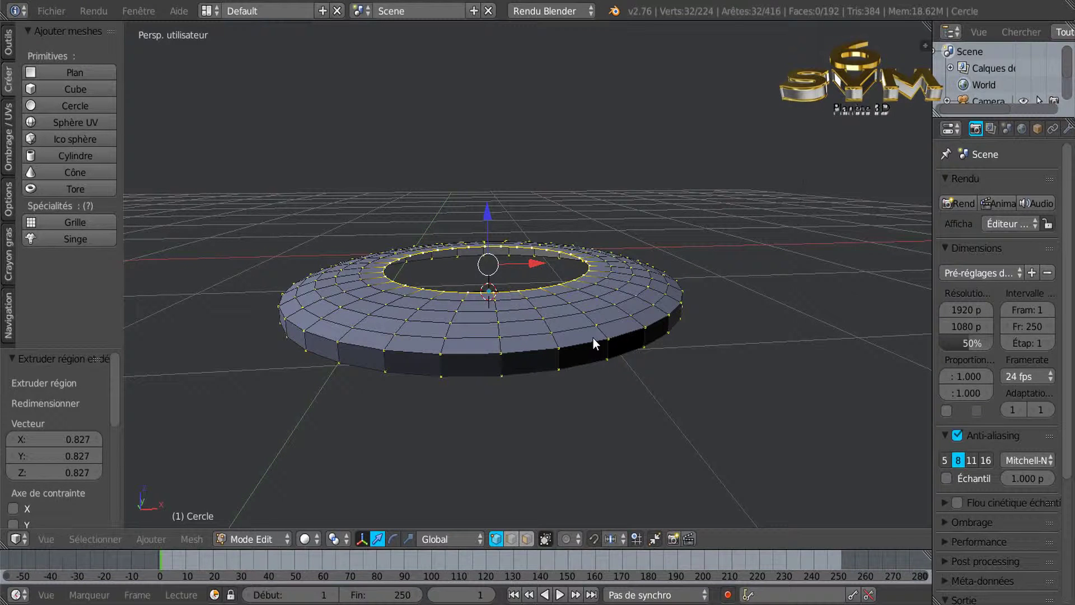
key("g")
key("z")
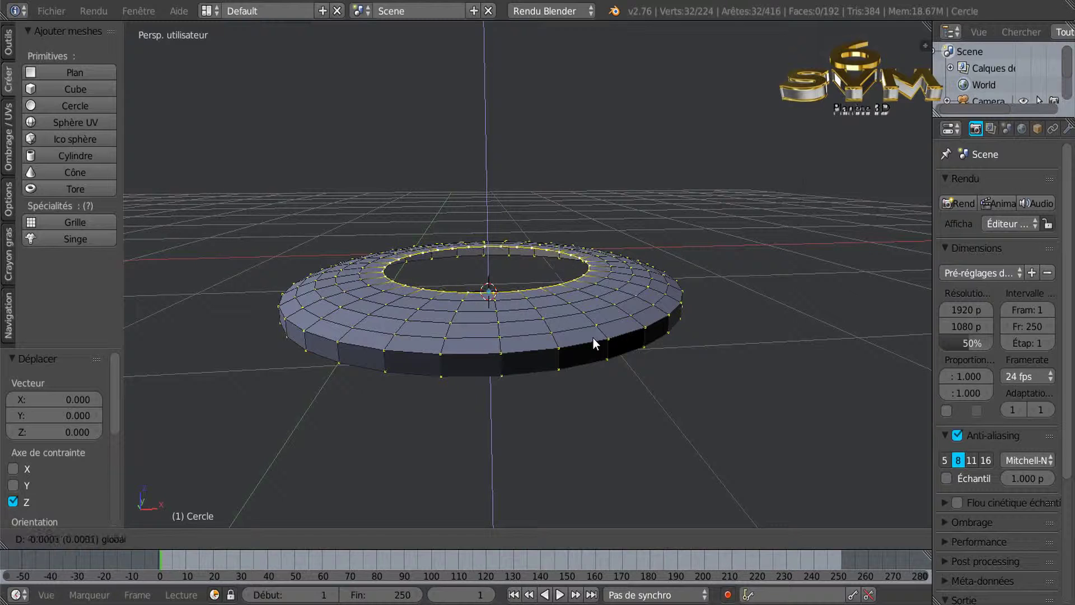
left_click(595, 344)
middle_click_drag(595, 343, 595, 344)
Shrink the innermost ring to 0.534, leaving only a small central hole
key("s")
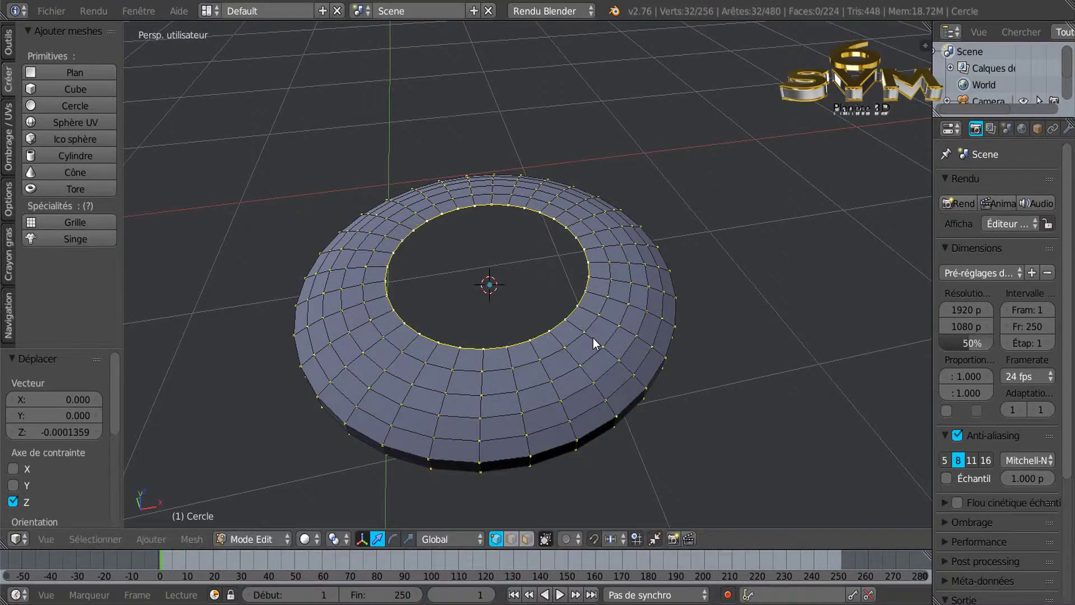
left_click(594, 343)
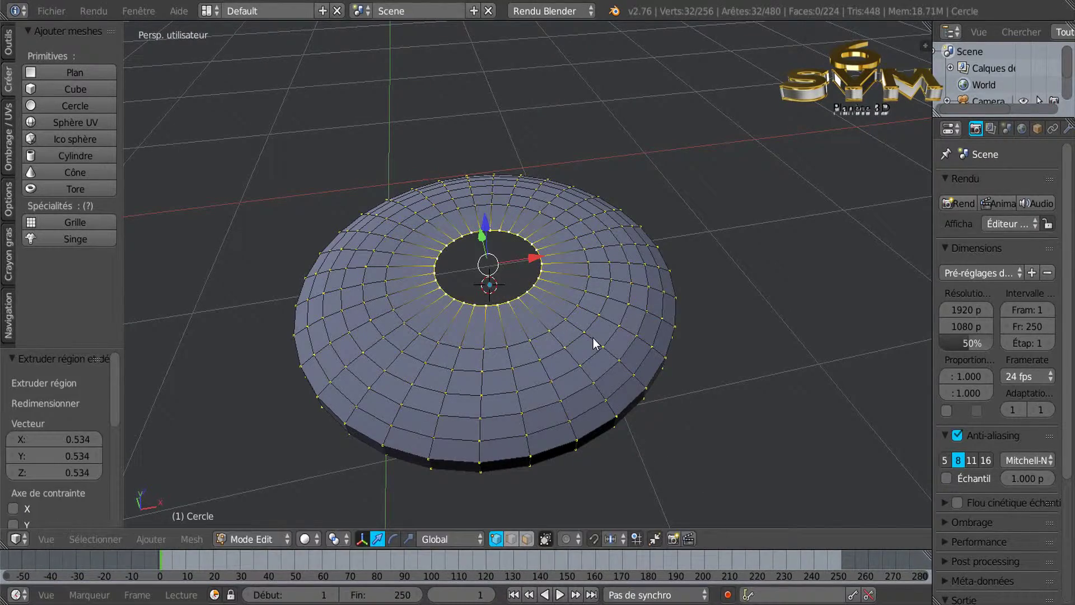
middle_click_drag(595, 343, 595, 344)
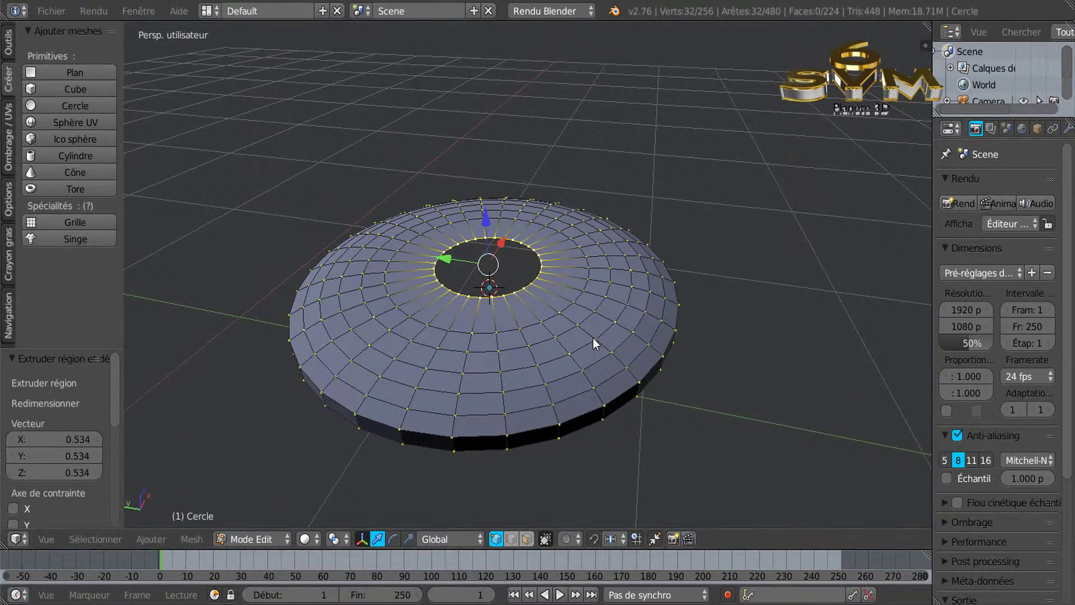
Widen the Properties editor and open the Add Modifier list in the Modifiers tab
left_click_drag(932, 302, 796, 303)
left_click(932, 128)
left_click(935, 184)
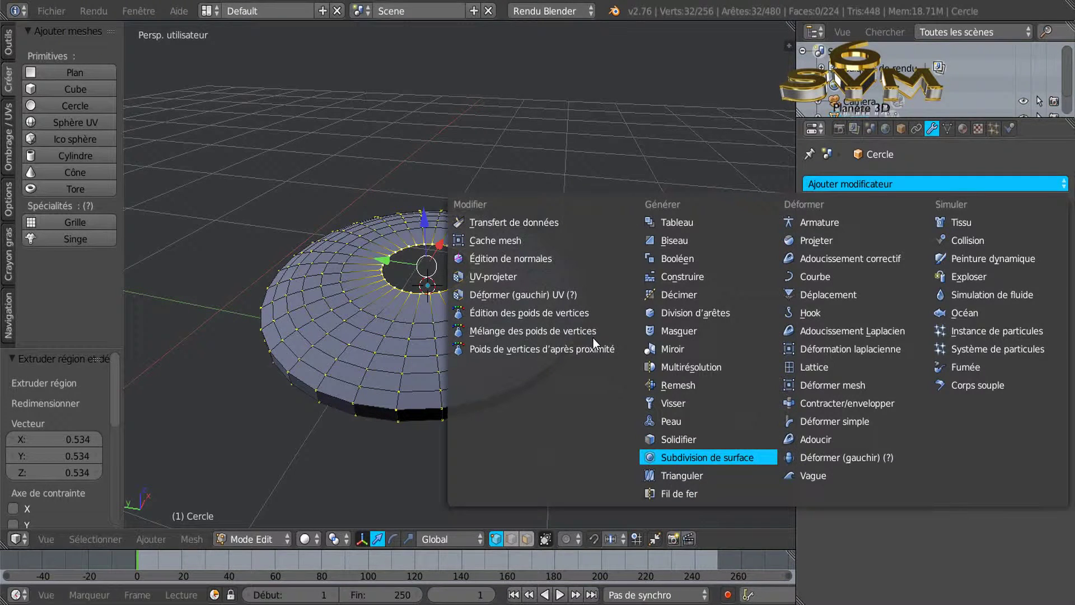
Add a Subdivision Surface modifier with viewport level 3, then return to Object Mode
key("Return")
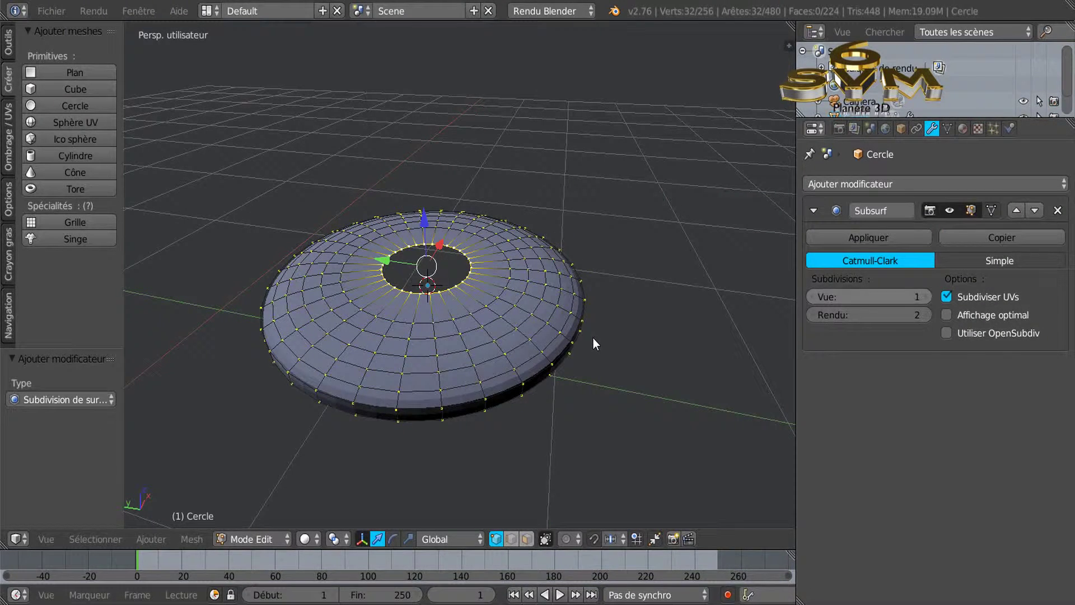
key("ctrl+3")
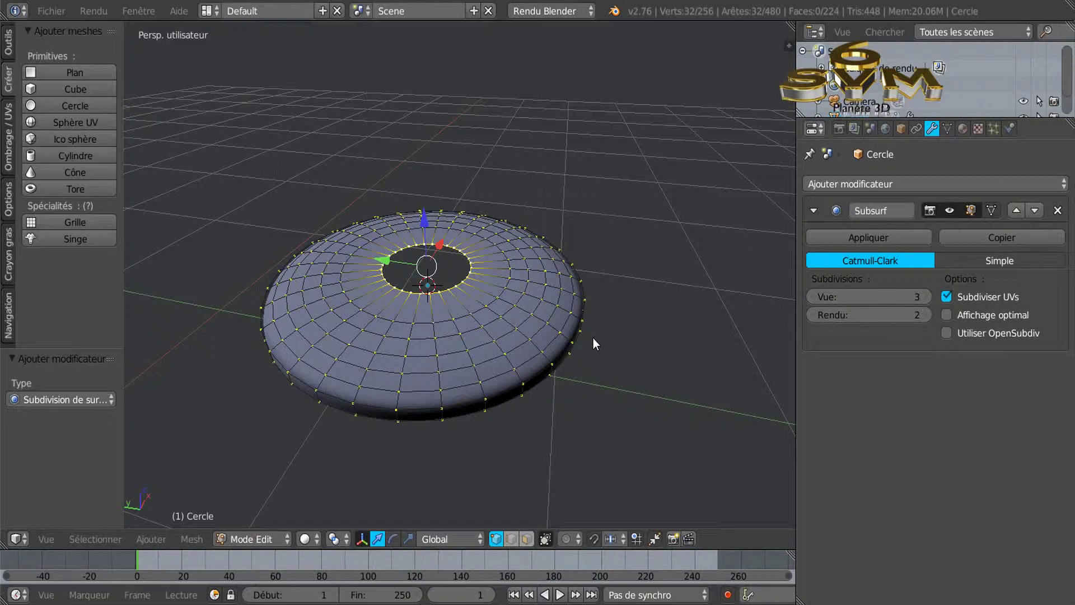
scroll(595, 343, "up", 3)
scroll(595, 342, "down", 3)
scroll(595, 343, "down", 3)
scroll(595, 343, "down", 3)
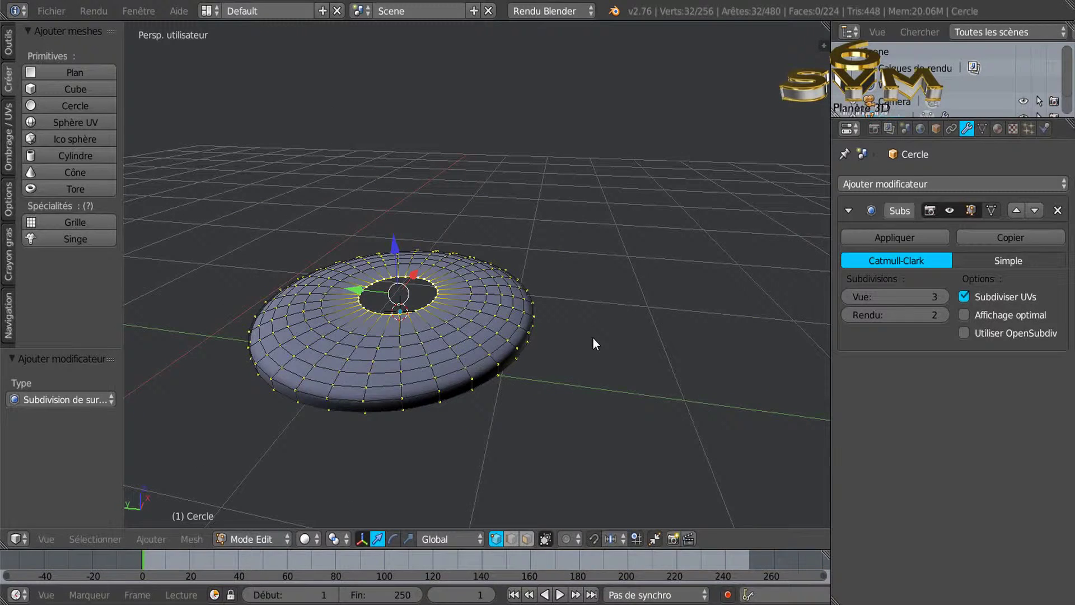
key("Tab")
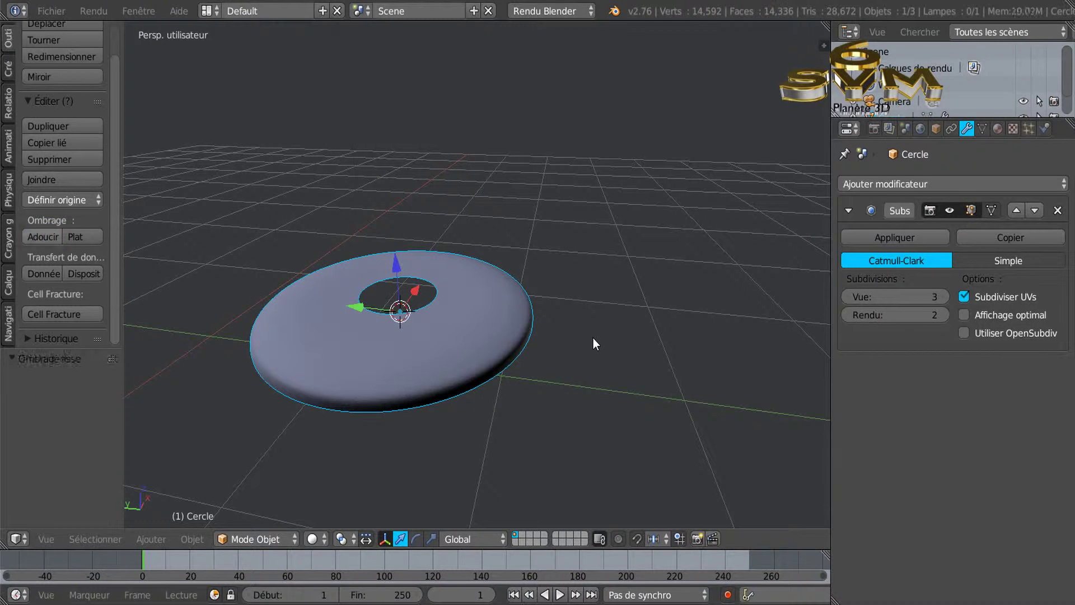
Extrude the central hole's edge loop down to -0.165 along Z, forming a short tube
key("Tab")
key("KP_6")
key("KP_6")
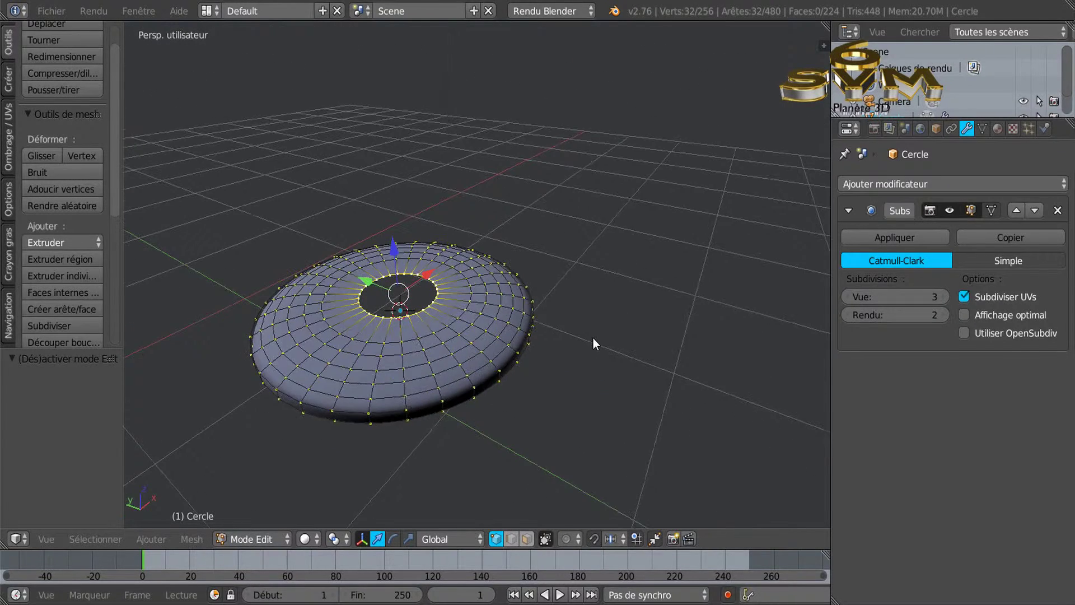
key("KP_8")
key("KP_8")
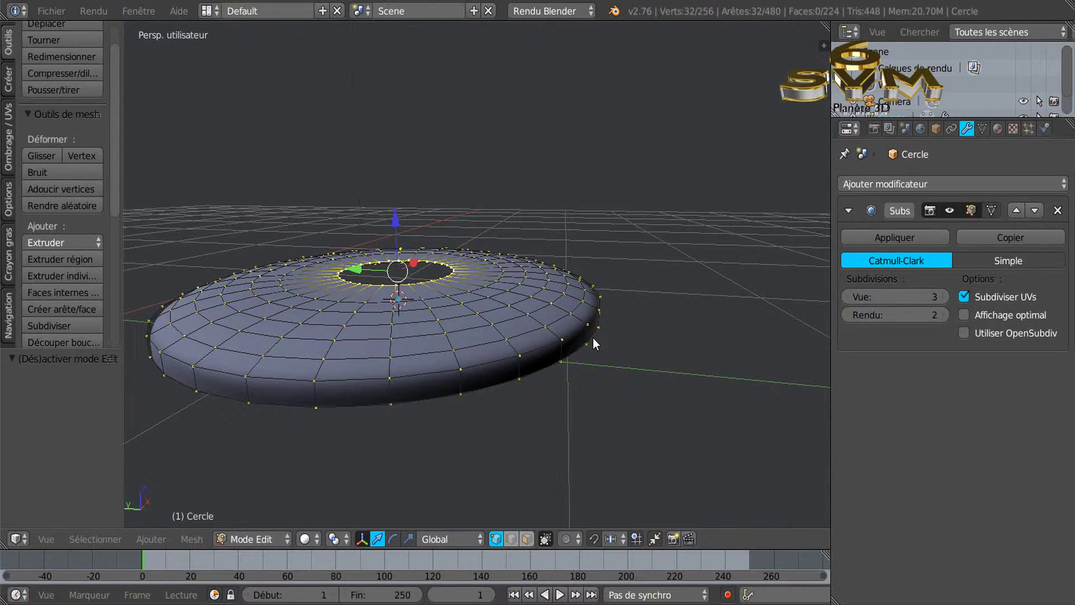
key("e")
key("z")
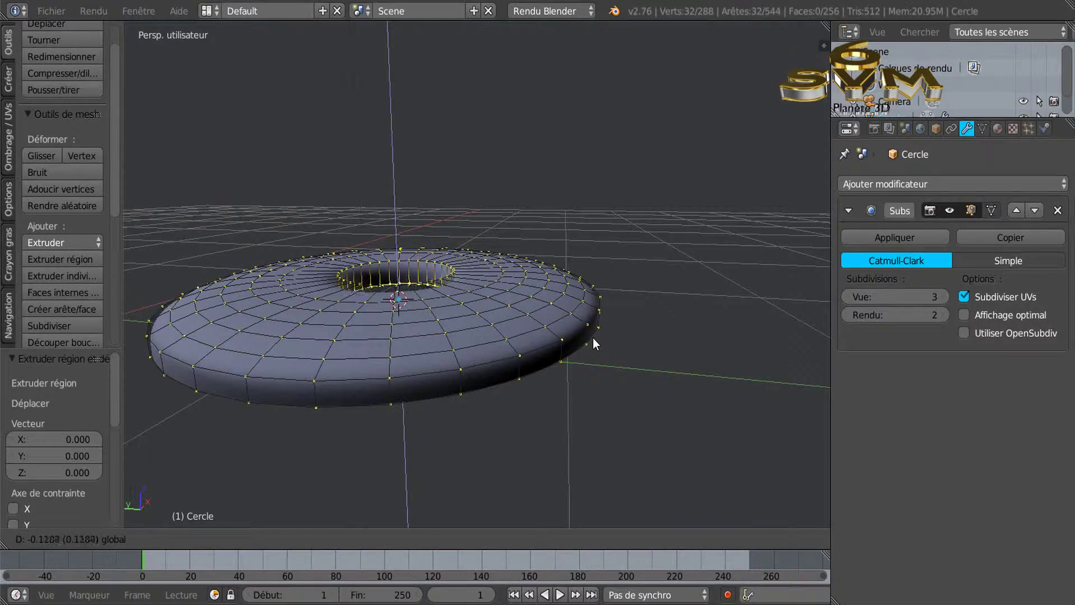
left_click(595, 343)
key("KP_2")
key("KP_2")
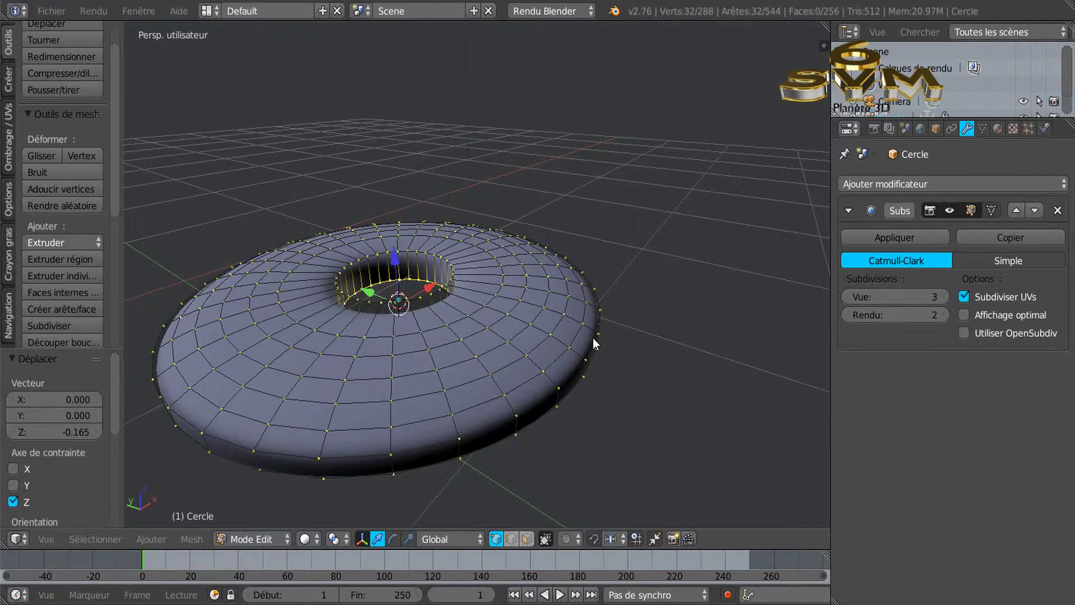
scroll(595, 343, "up", 3)
scroll(595, 343, "down", 2)
key("KP_2")
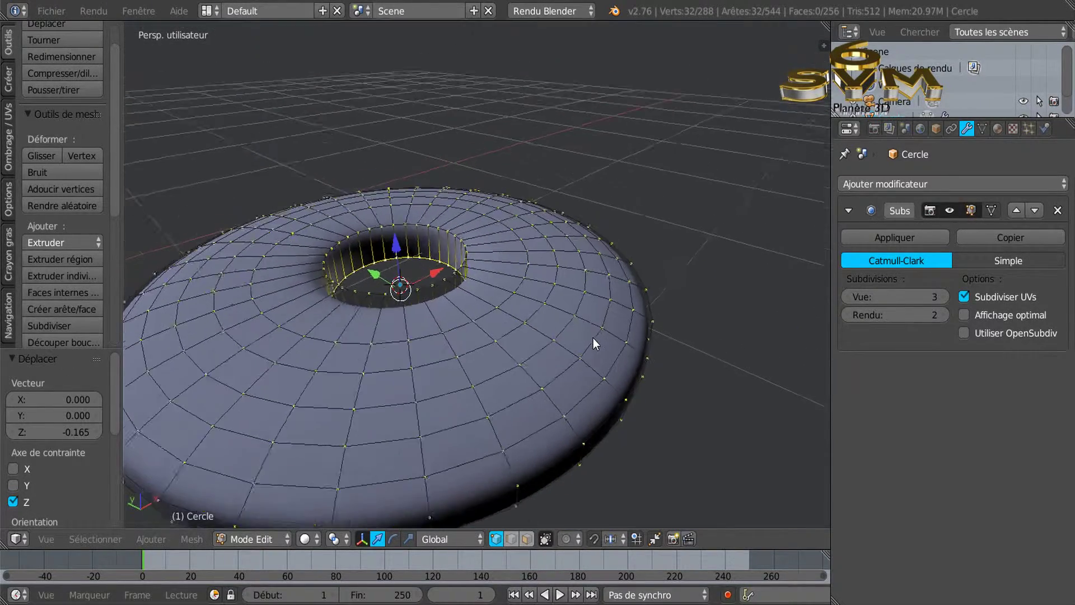
key("ctrl+r")
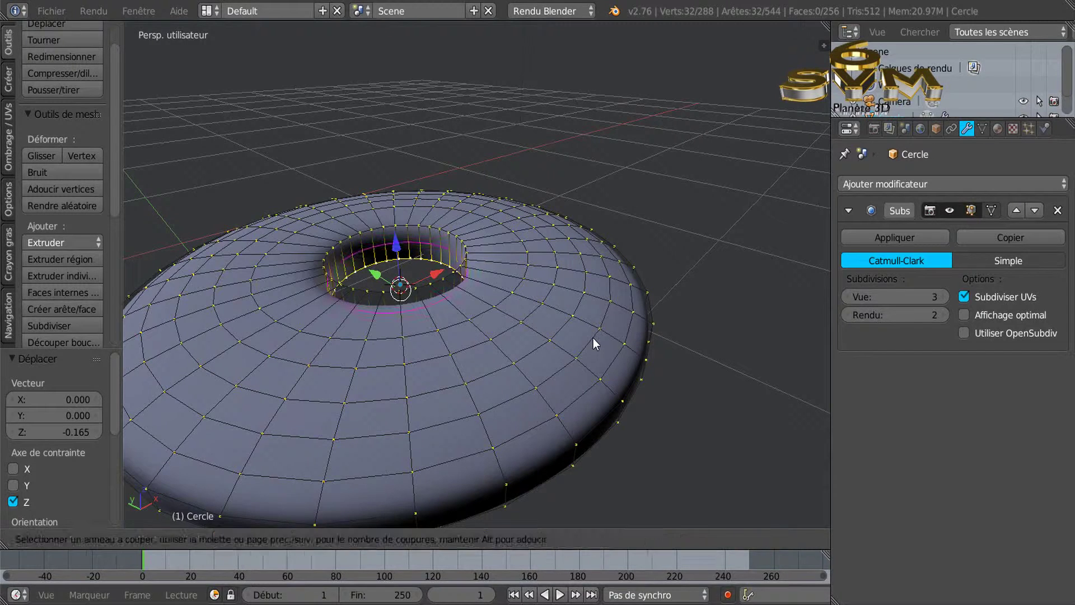
key("Escape")
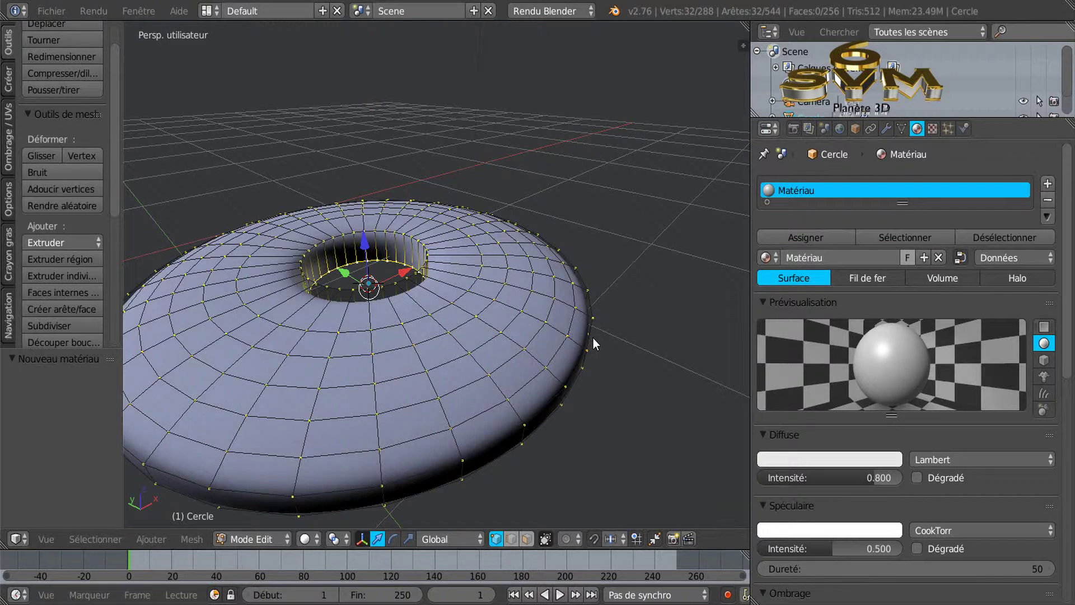
Scroll through the new 'Matériau' material settings in the Properties panel
scroll(907, 364, "down", 5)
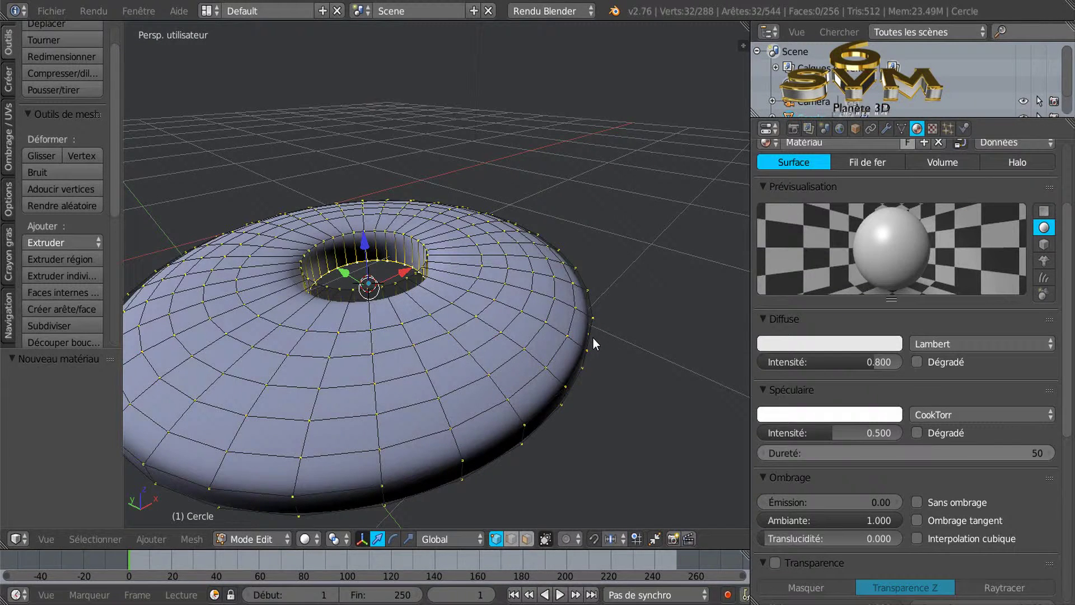
scroll(907, 364, "up", 2)
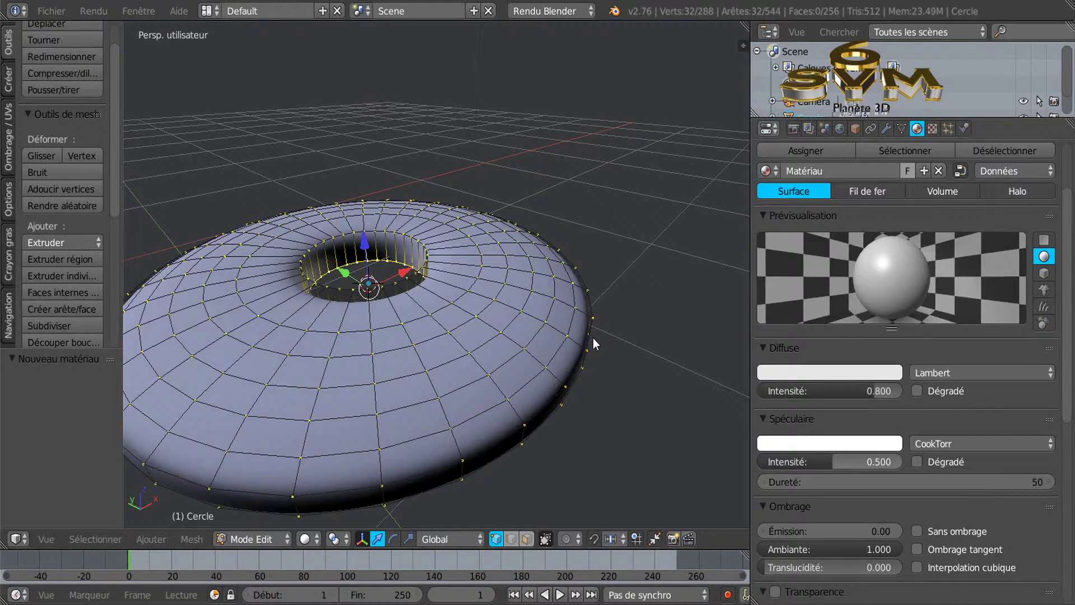
scroll(907, 364, "down", 5)
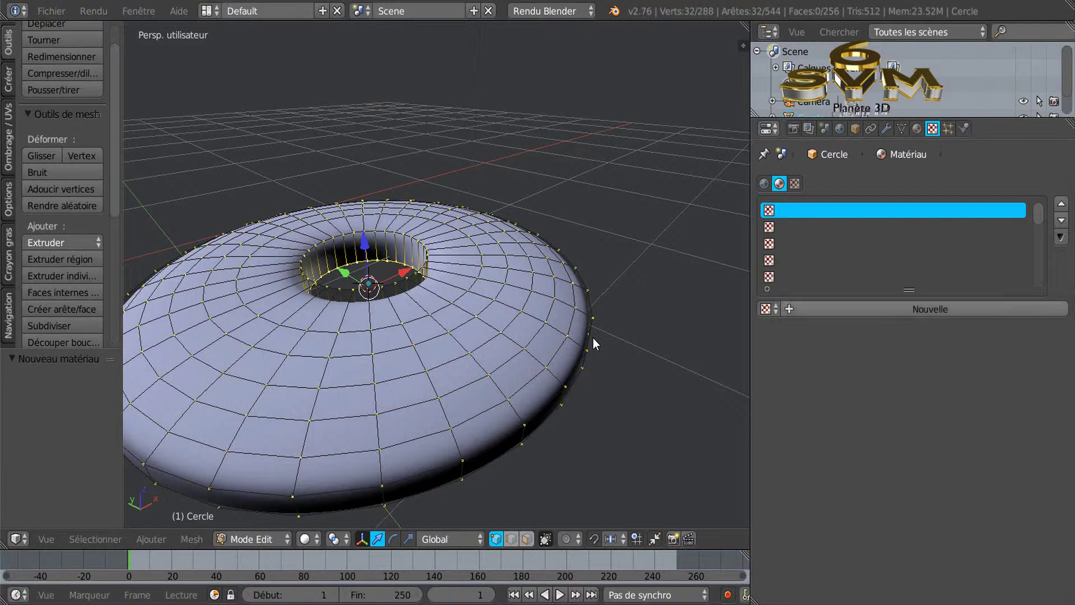
Create a new texture and load 'chrome ultra.png' from the Chrome folder as its image
left_click(929, 309)
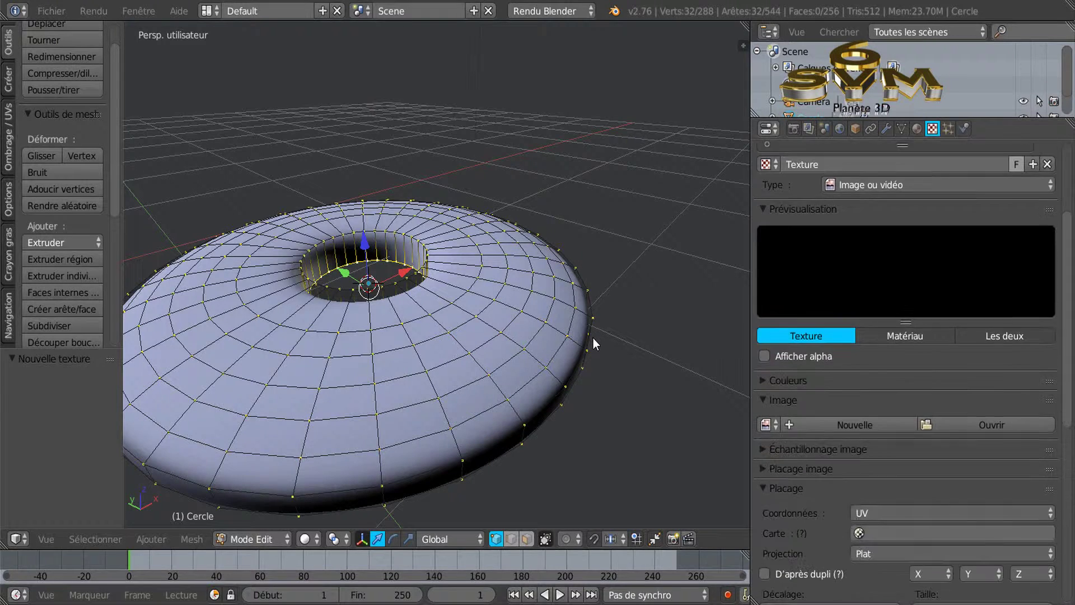
key("Left")
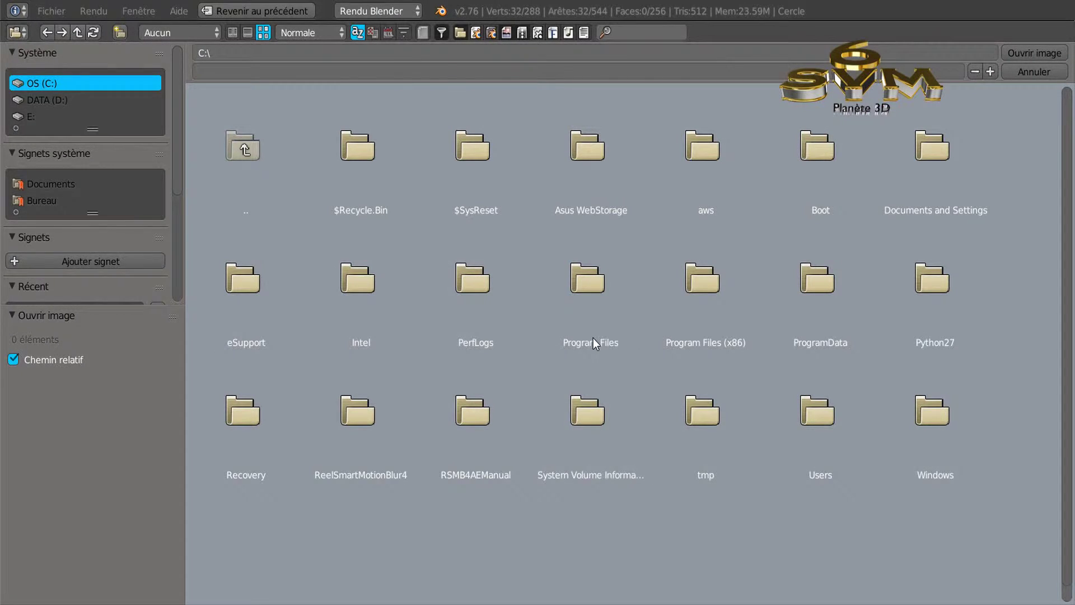
scroll(85, 173, "down", 3)
scroll(86, 174, "down", 2)
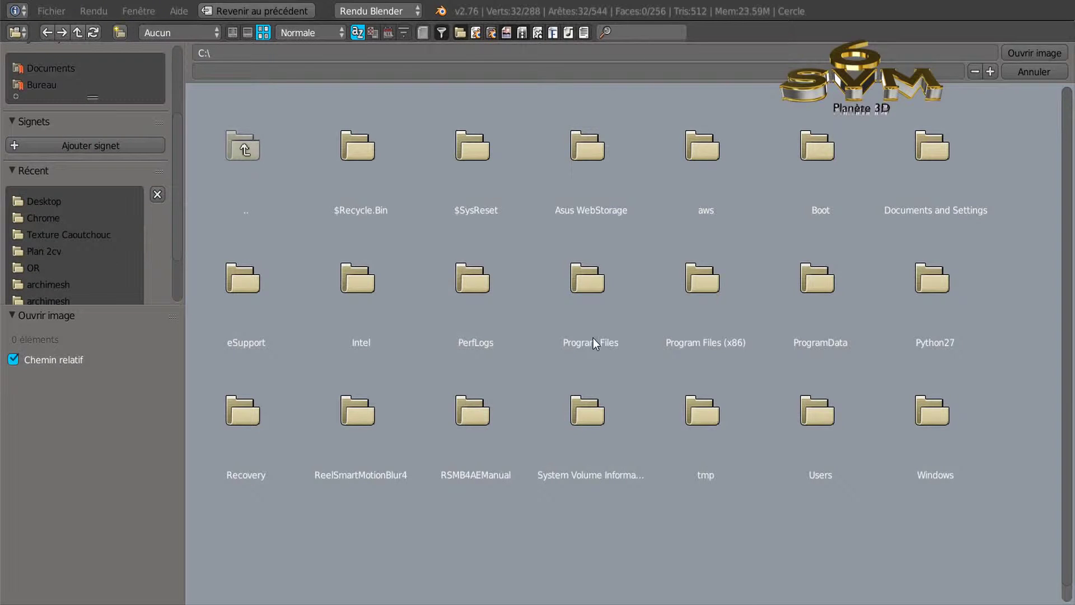
left_click(43, 218)
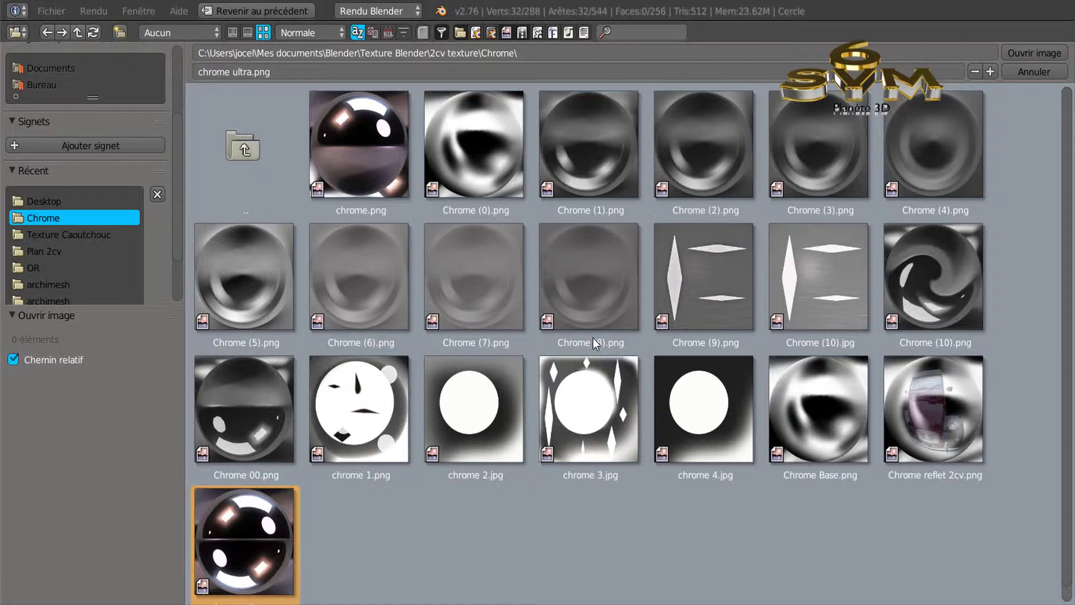
key("Return")
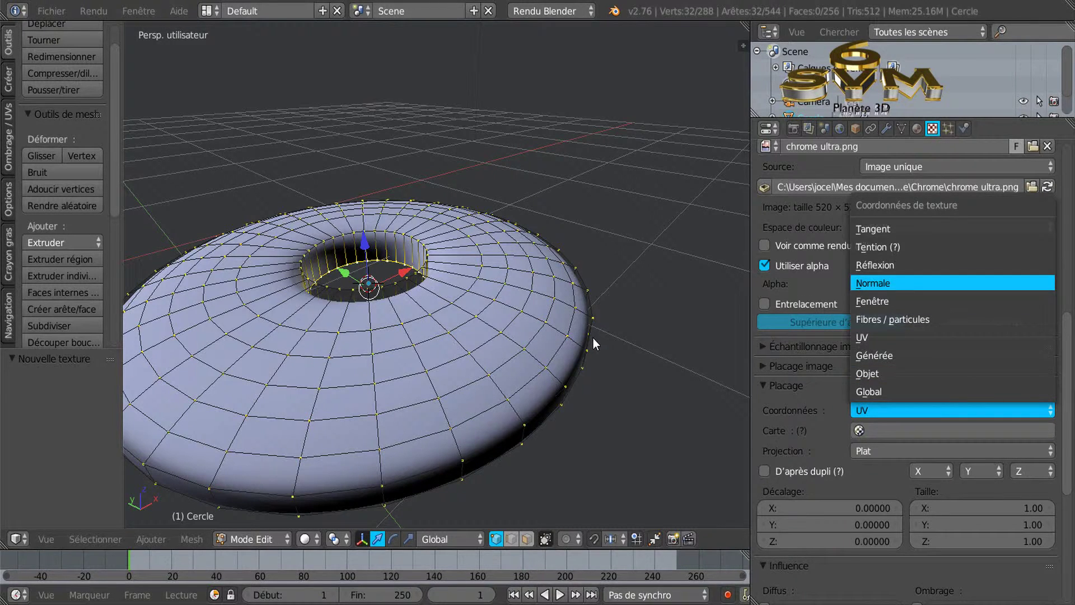
Map the texture by Normal coordinates and assign 'Matériau' to the whole mesh
key("Return")
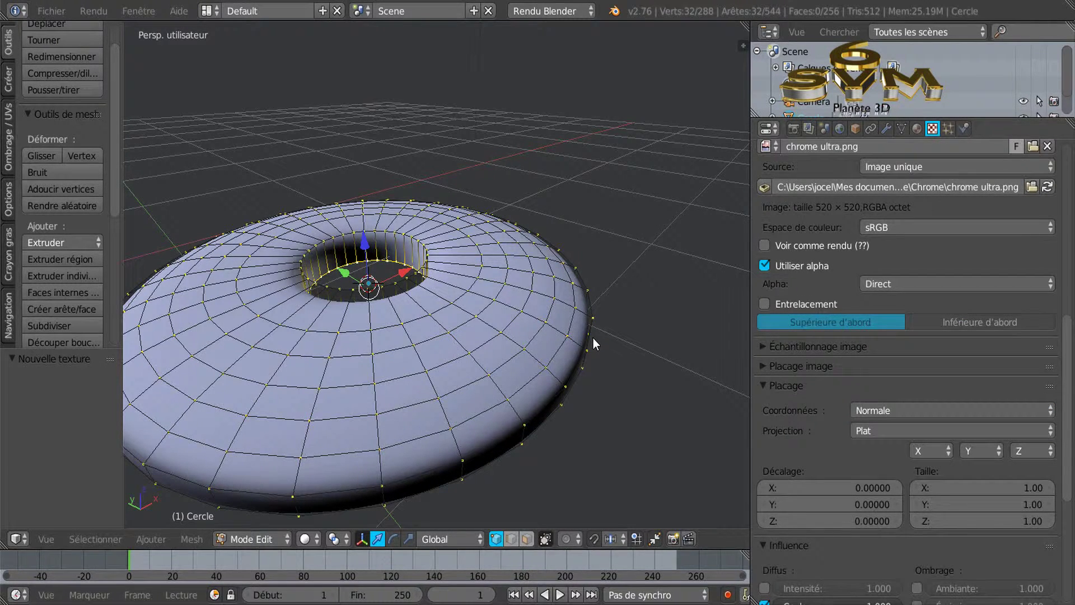
left_click(916, 129)
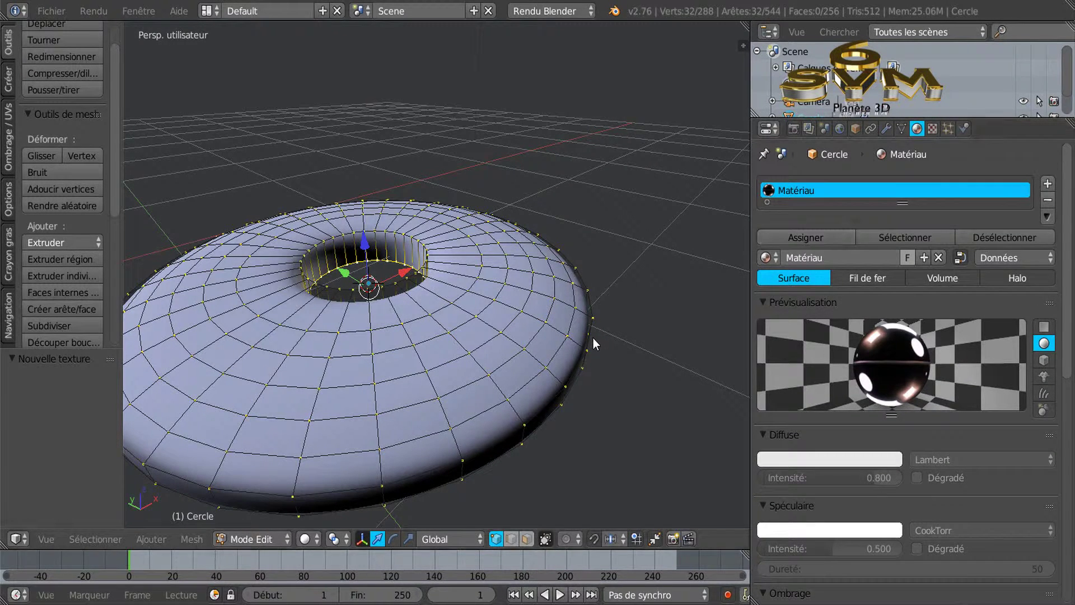
key("a")
key("a")
left_click(806, 238)
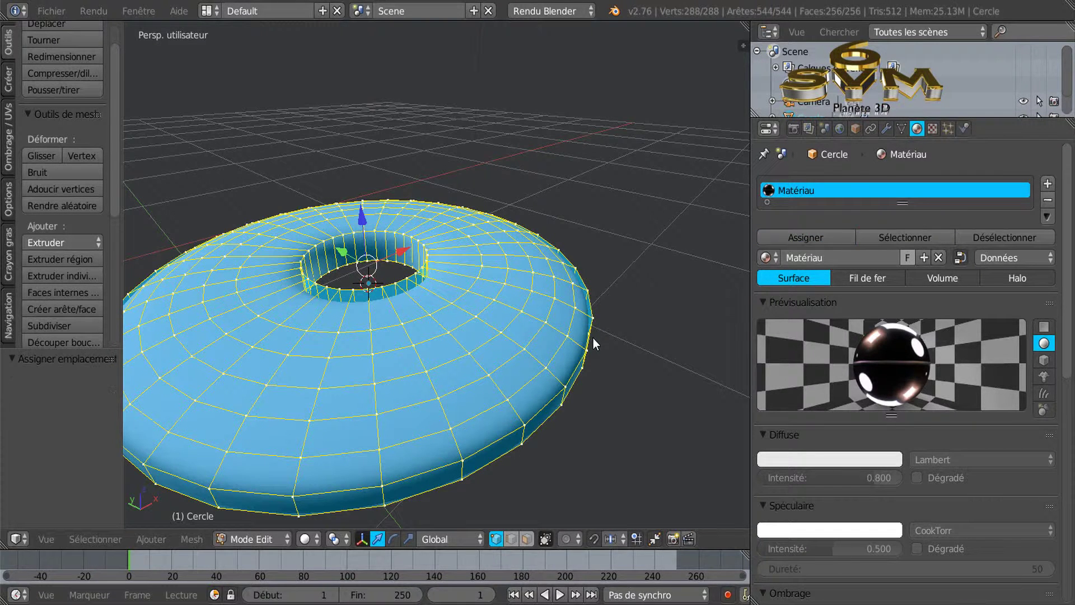
Switch viewport shading to Material and orbit to inspect the glossy chrome surface
left_click(304, 539)
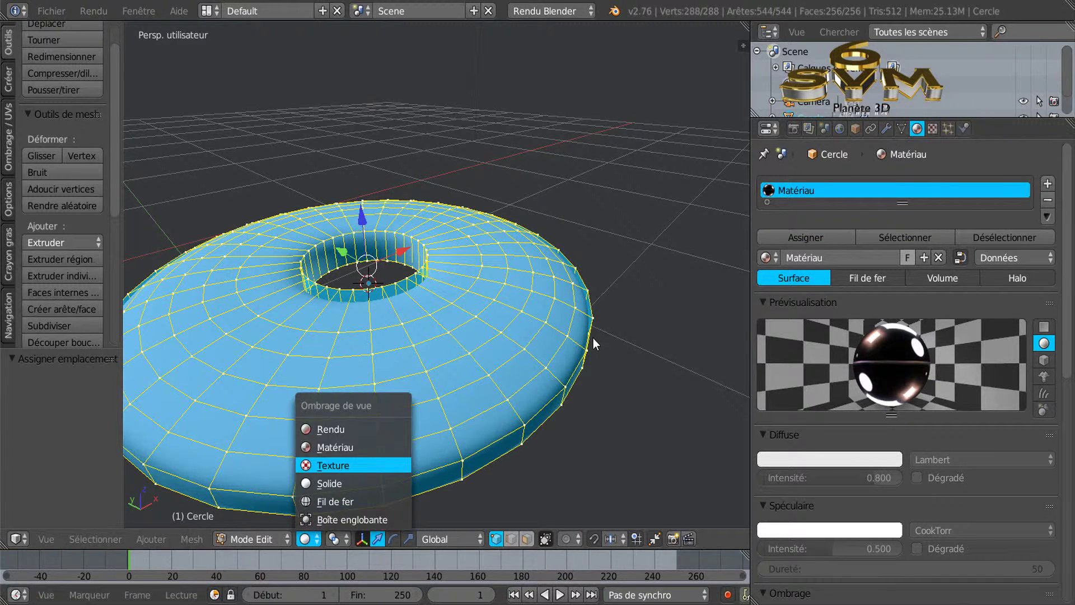
key("Up")
key("Return")
middle_click_drag(595, 344, 594, 344)
scroll(595, 344, "down", 3)
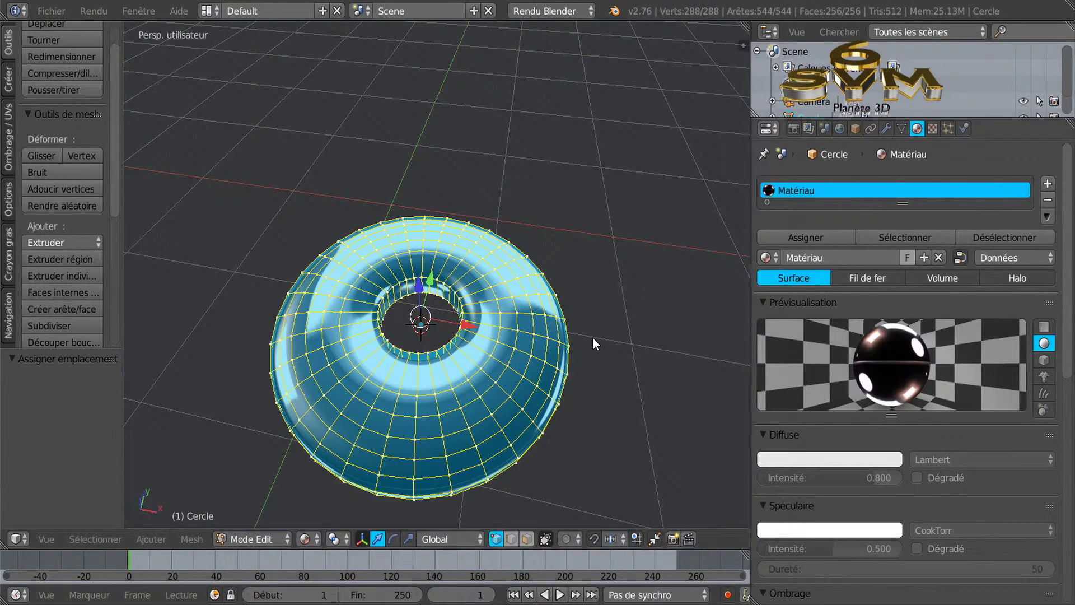
middle_click_drag(595, 344, 595, 344)
scroll(595, 344, "up", 3)
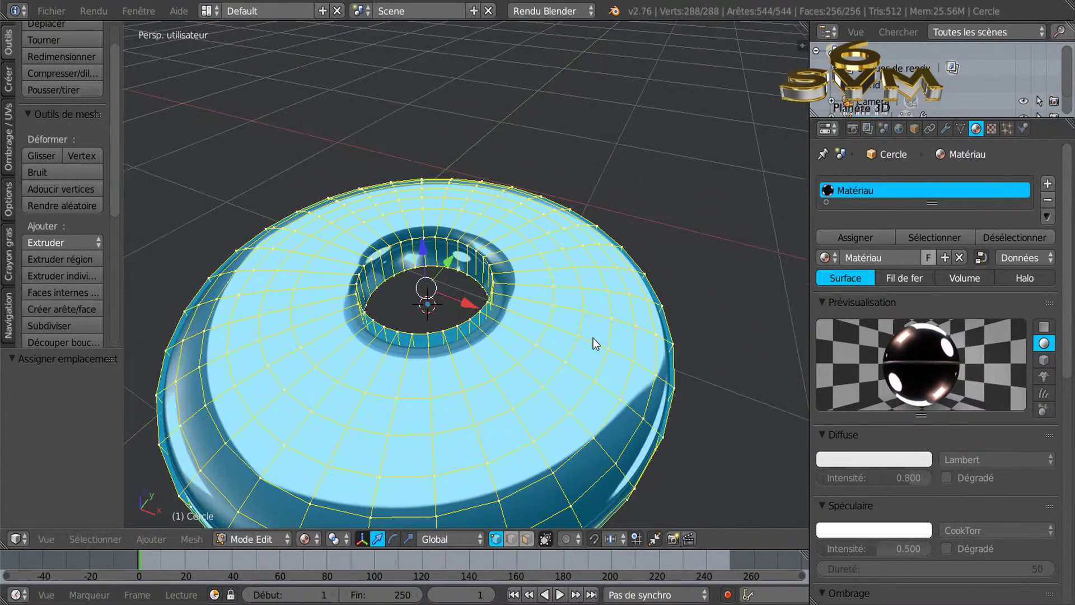
scroll(595, 344, "up", 5)
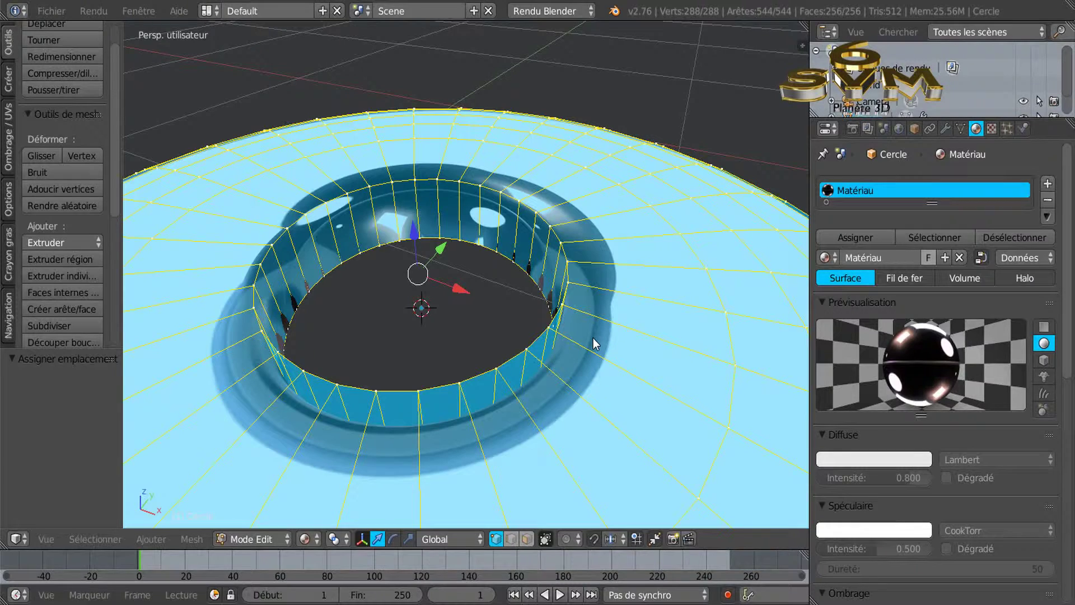
Add a loop cut in the hole wall and slide it onto the rim with factor 1
key("ctrl+r")
left_click(595, 344)
key("1")
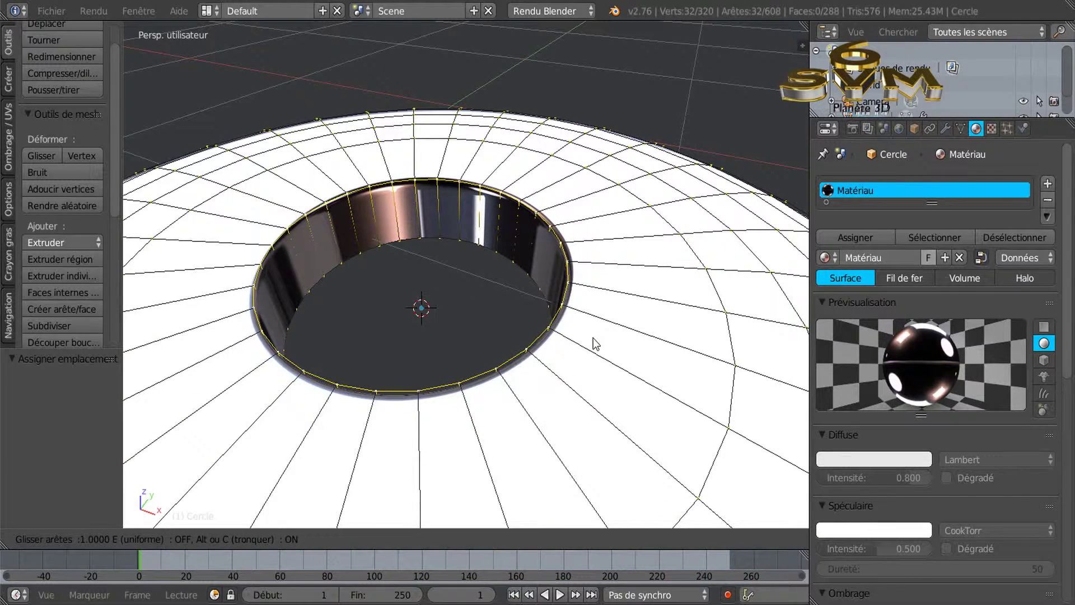
key("Return")
middle_click_drag(595, 344, 595, 344)
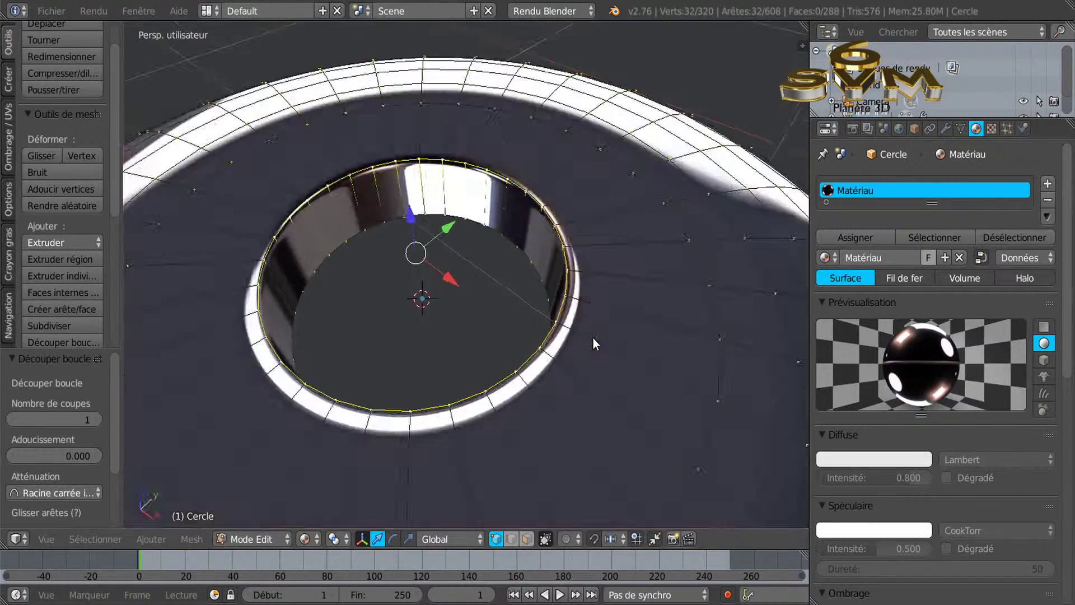
scroll(594, 344, "up", 2)
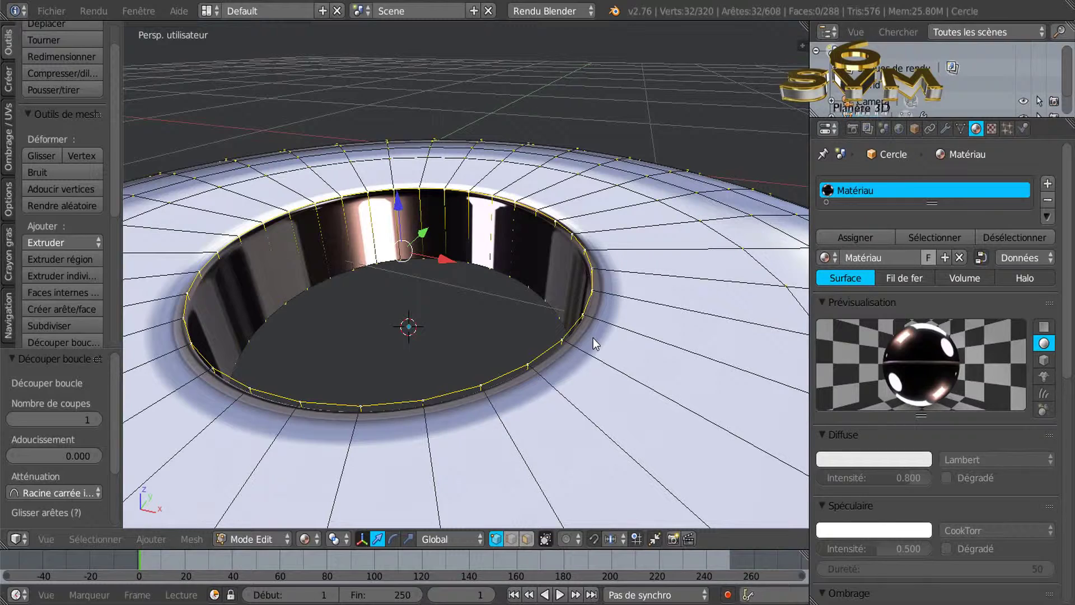
Duplicate the hole's 32-vertex edge ring in place
key("super")
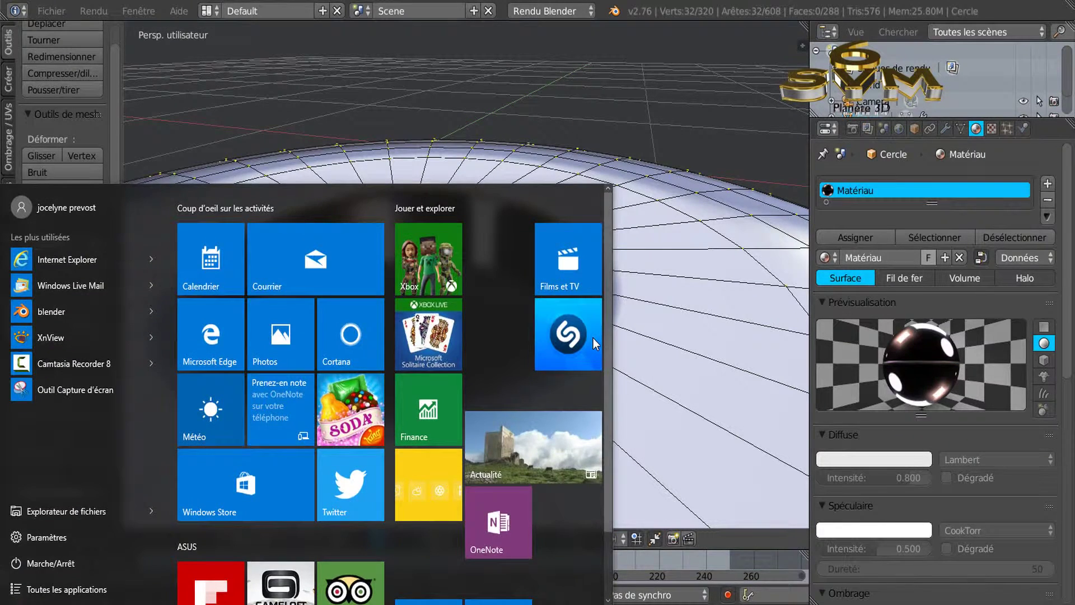
key("Escape")
scroll(595, 343, "up", 2)
scroll(594, 344, "up", 2)
scroll(595, 344, "down", 1)
scroll(594, 344, "down", 2)
scroll(594, 344, "down", 1)
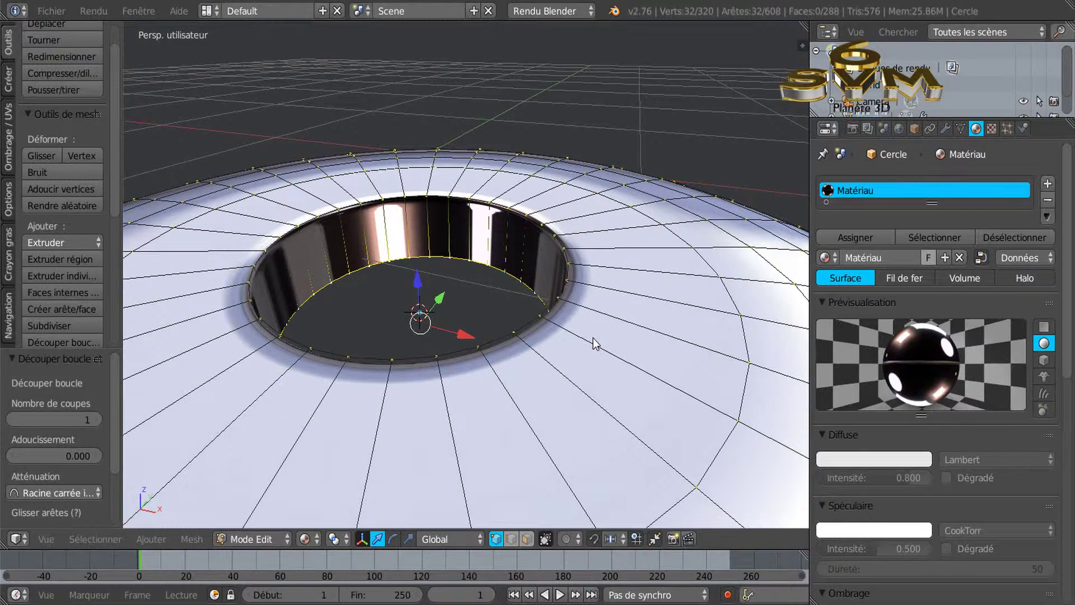
key("shift+d")
key("Escape")
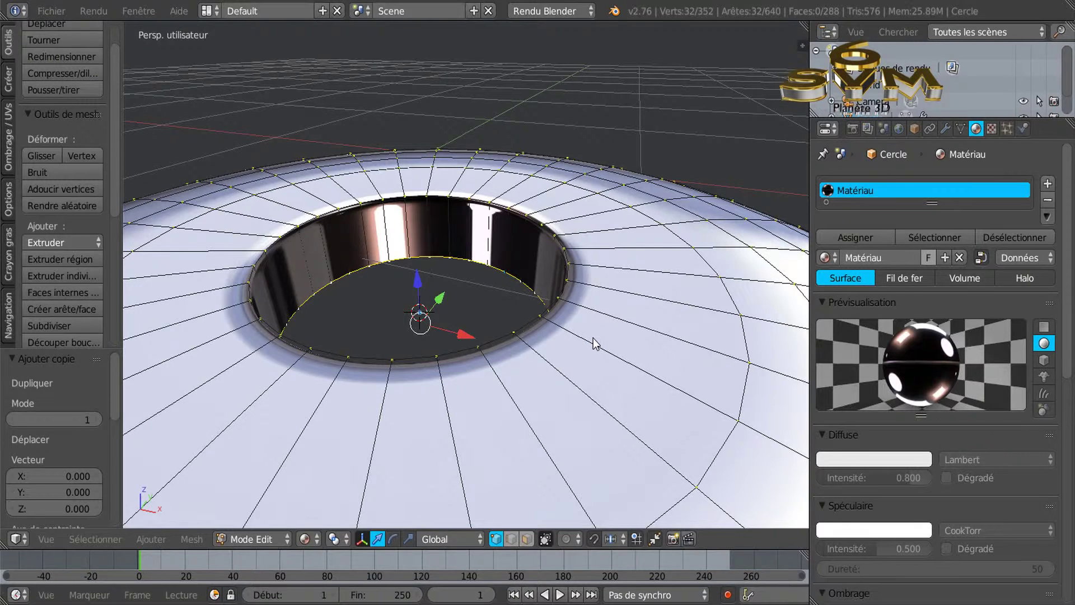
Raise the duplicated ring 0.167 along Z and scale it to 0.992
key("g")
key("z")
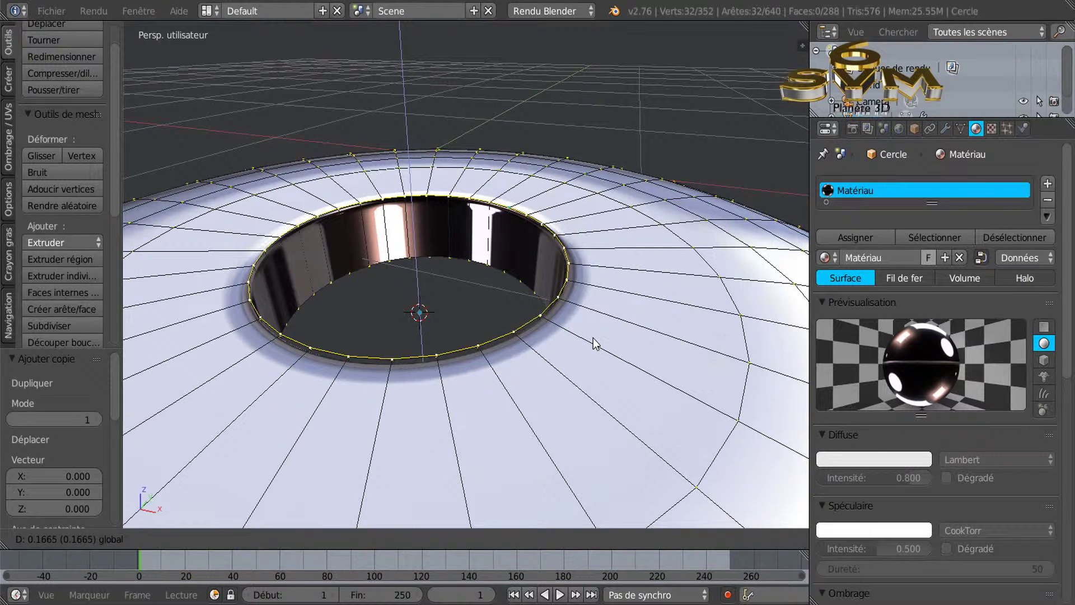
left_click(595, 344)
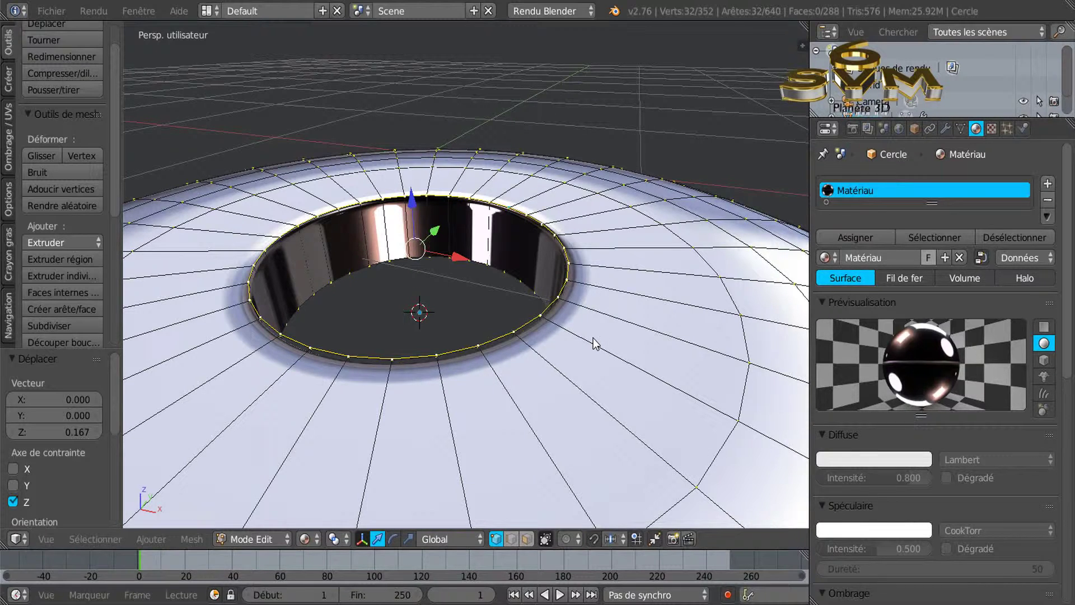
key("s")
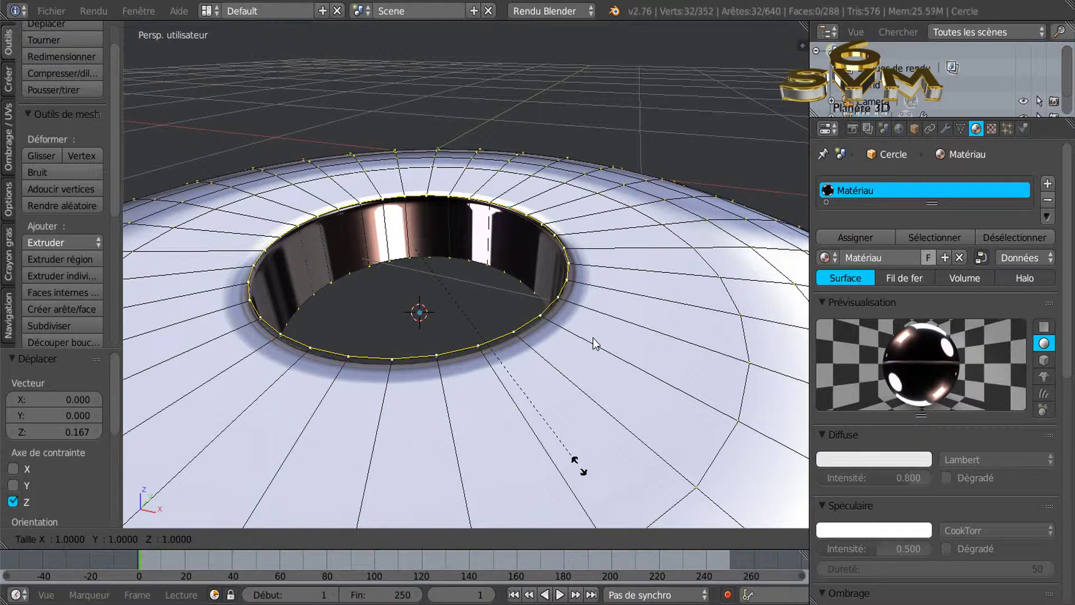
left_click(574, 437)
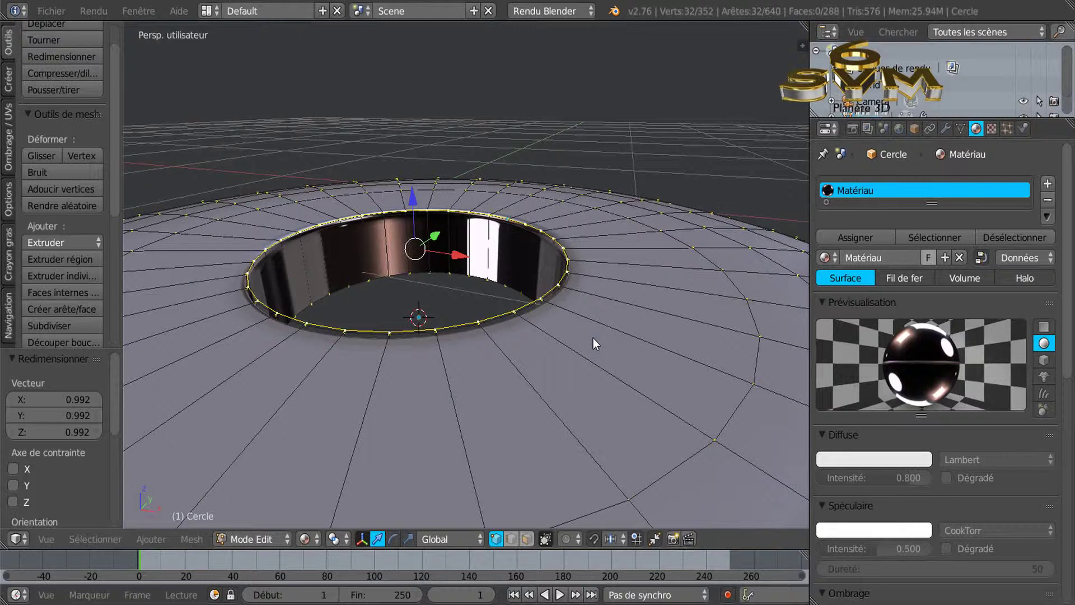
Extrude the ring in place and lower the new loop 0.125 along Z
key("e")
right_click(595, 344)
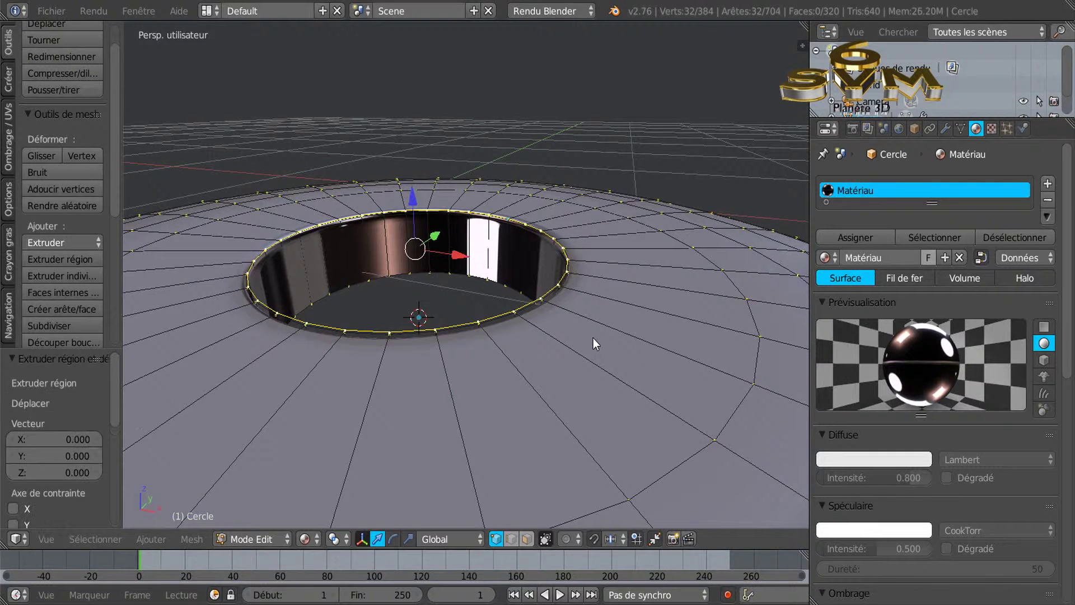
type("gz-0.125")
key("Return")
scroll(596, 343, "up", 1)
scroll(595, 344, "up", 2)
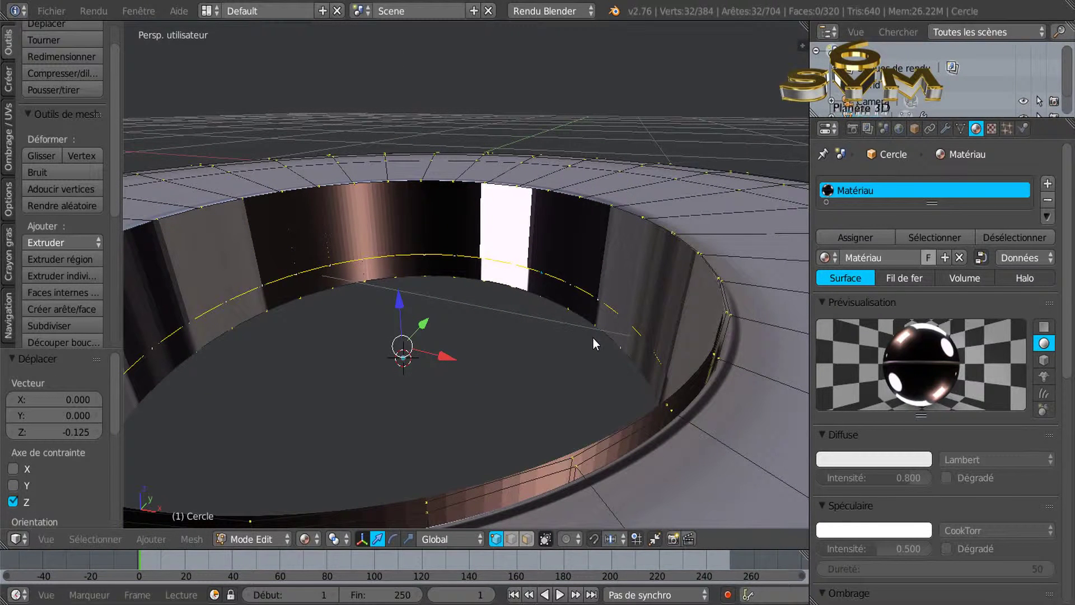
Select the linked wall faces and shrink them to 0.992 scale
key("ctrl+l")
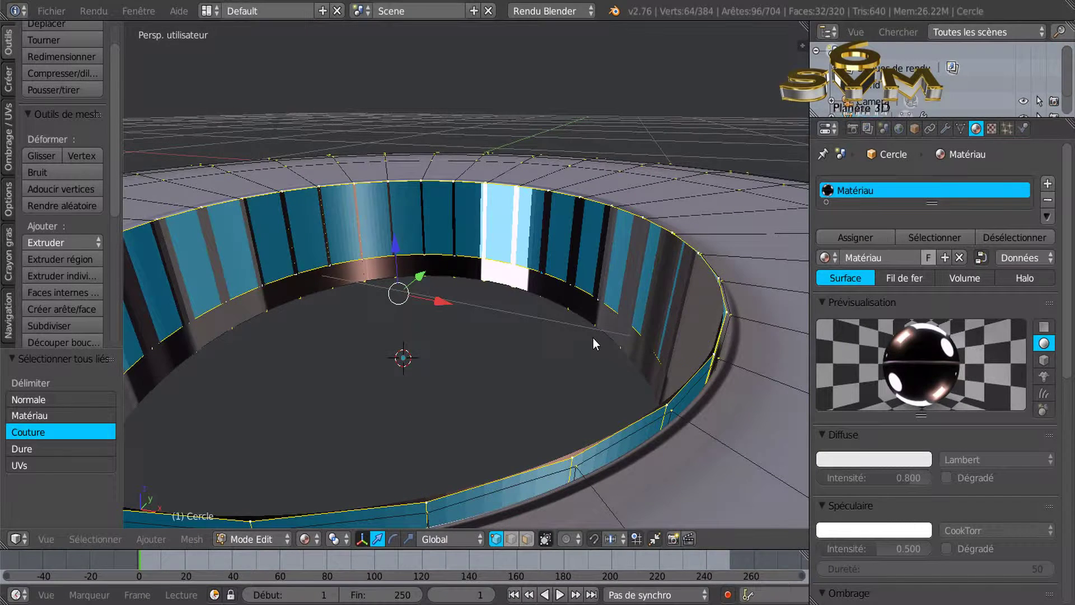
scroll(595, 344, "down", 6)
scroll(596, 344, "up", 3)
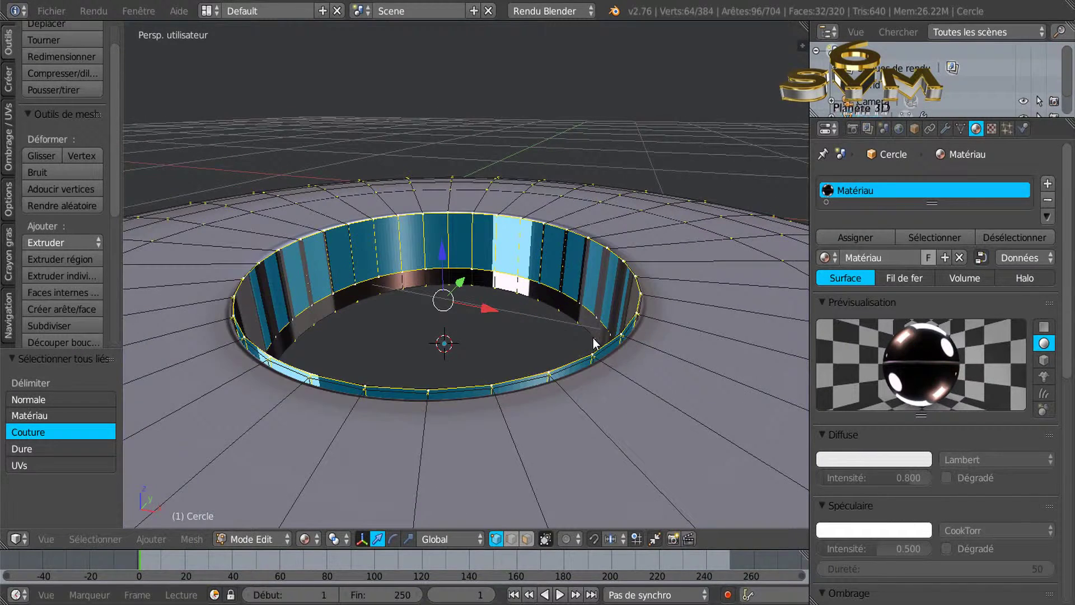
scroll(594, 342, "up", 2)
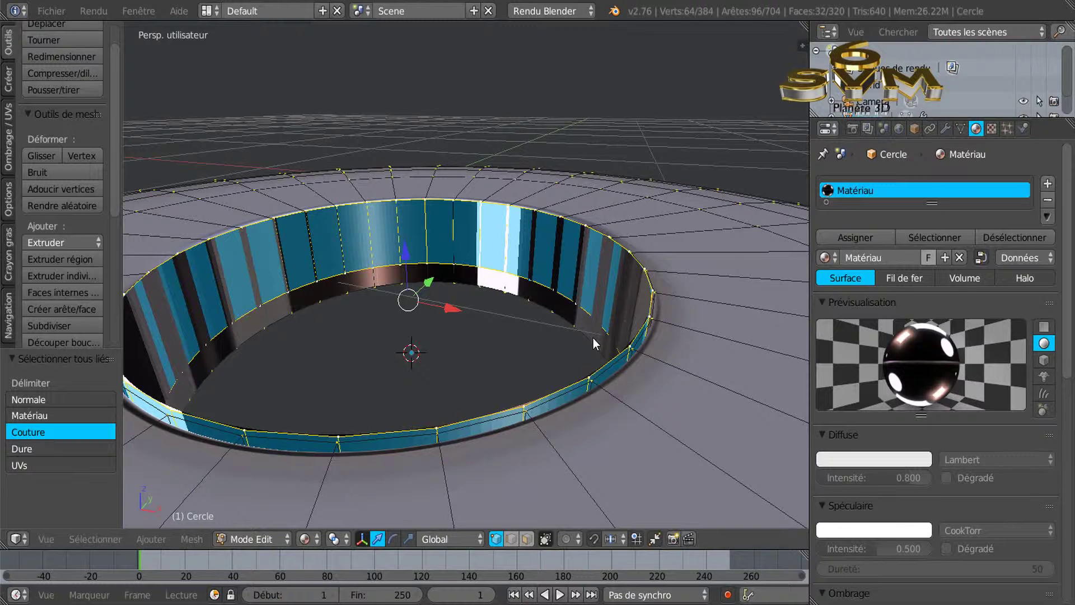
key("s")
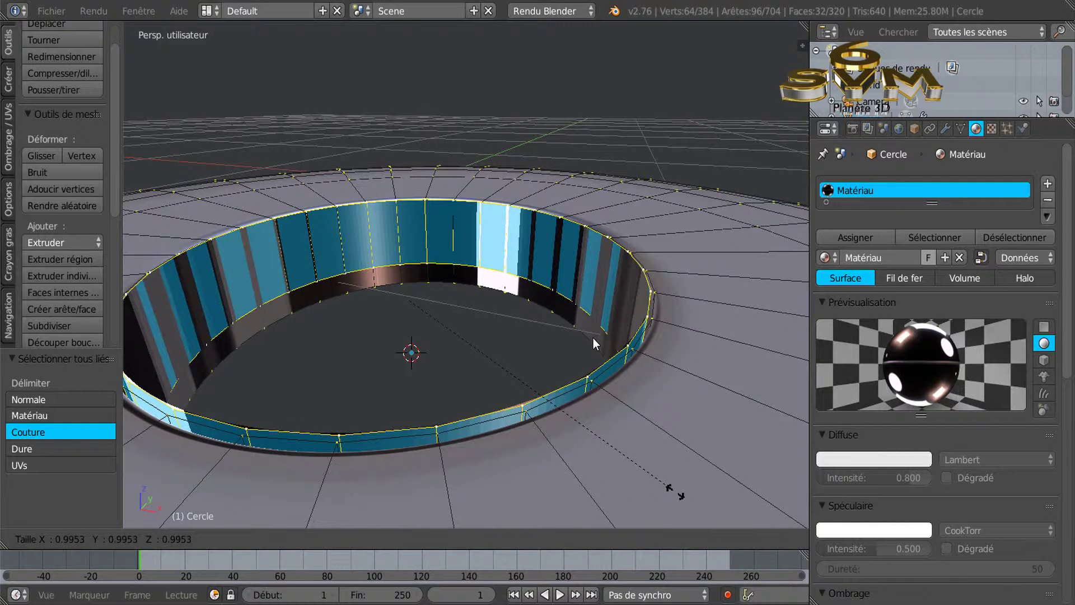
left_click(595, 342)
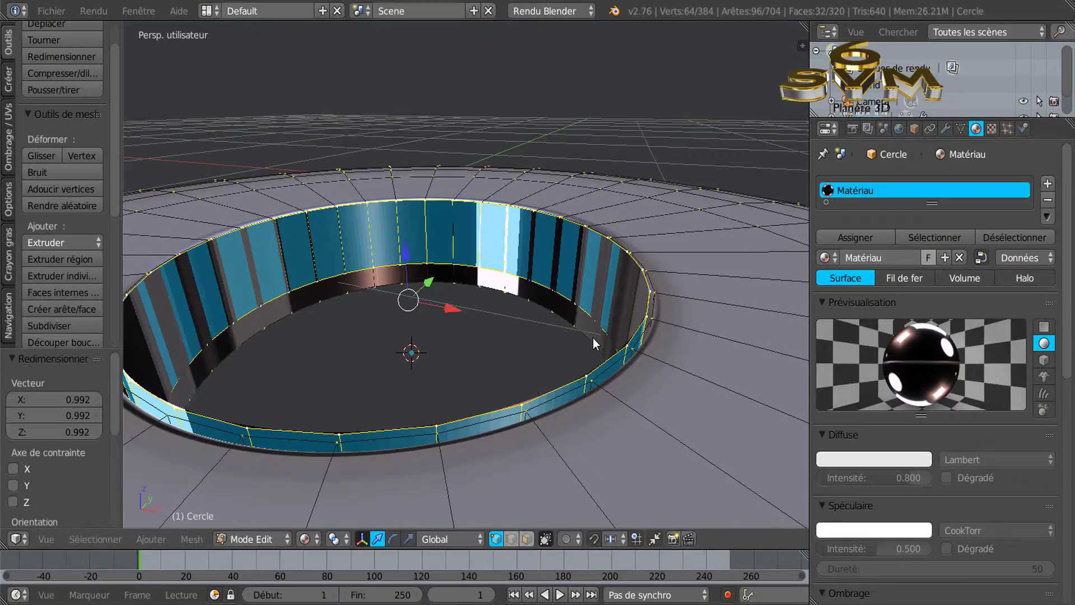
scroll(595, 343, "down", 6)
scroll(595, 342, "up", 1)
Raise the wall ring 0.347 along Z and add a second, empty material slot
key("g")
key("z")
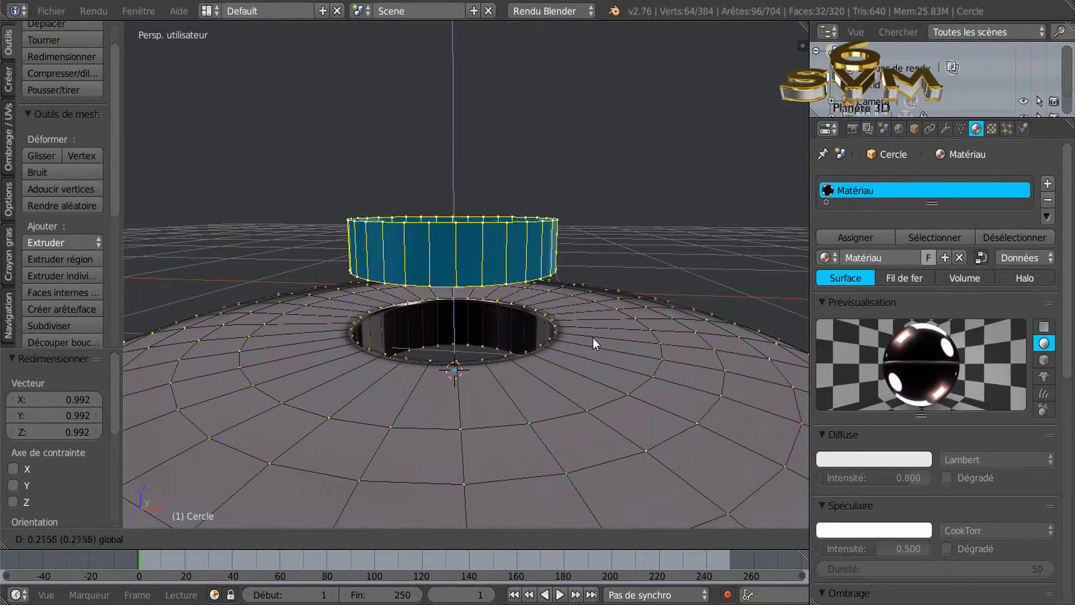
left_click(594, 343)
scroll(595, 343, "up", 3)
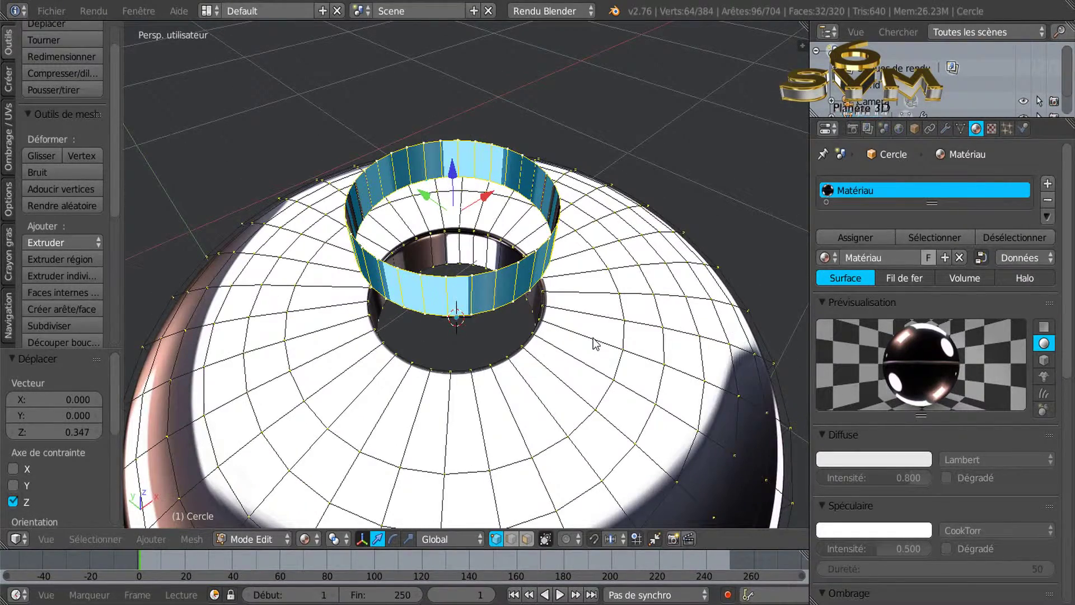
scroll(595, 343, "up", 1)
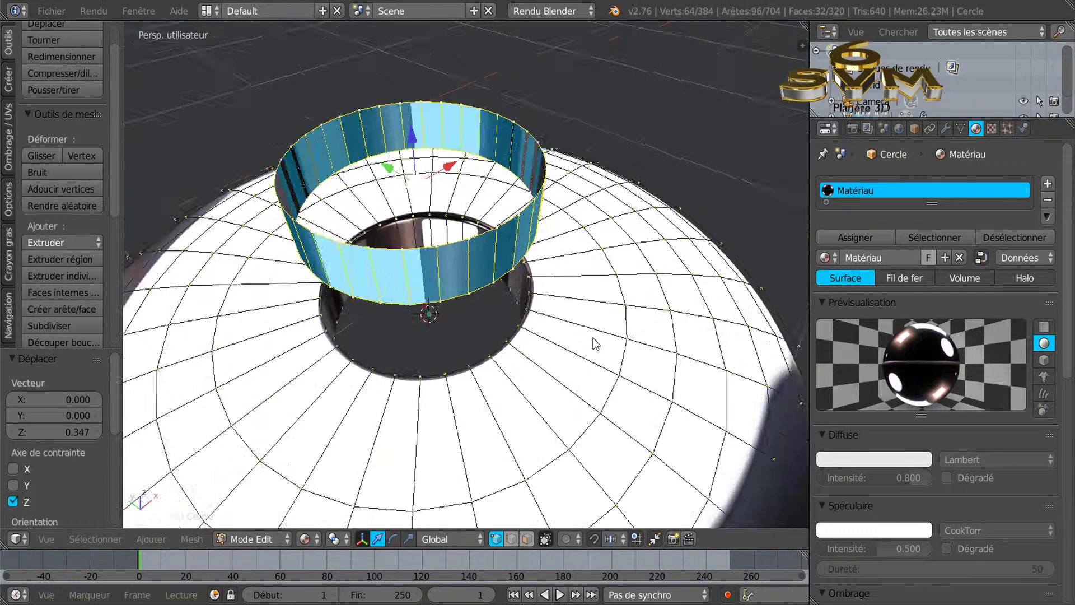
scroll(594, 342, "up", 1)
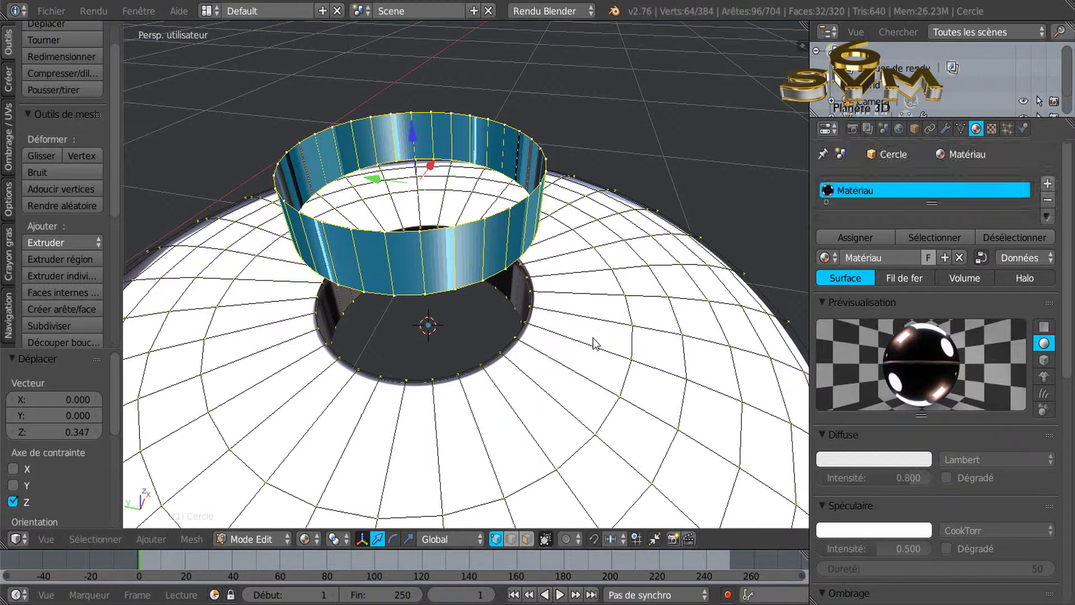
left_click(1047, 183)
Create shadeless material Matériau.001 with an image texture mapped by Normal coordinates
left_click(913, 296)
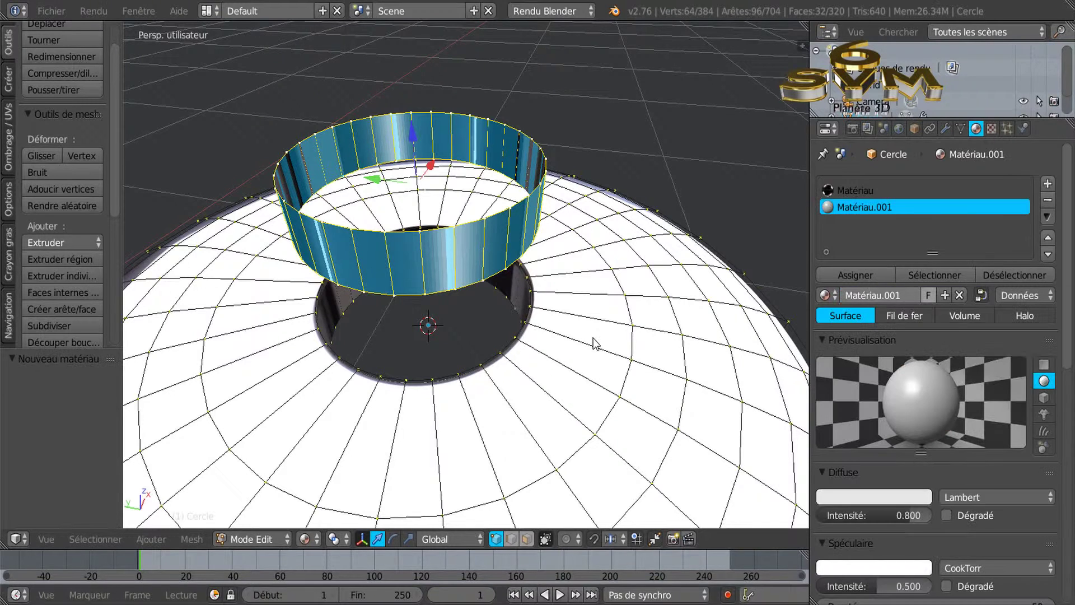
scroll(946, 404, "down", 3)
scroll(946, 403, "down", 4)
scroll(946, 403, "down", 3)
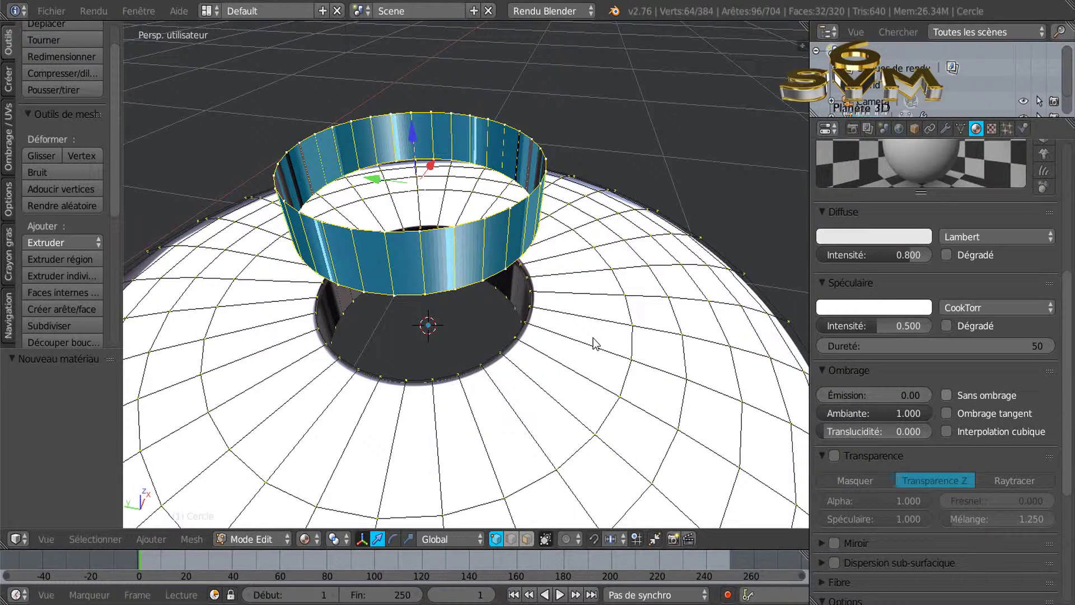
left_click(947, 395)
left_click(992, 128)
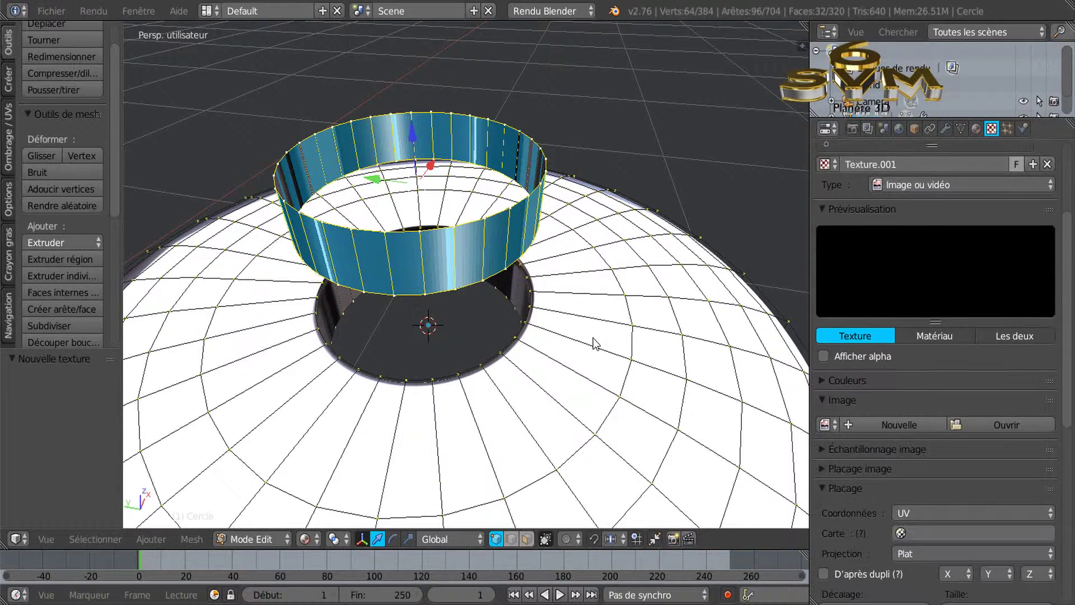
left_click(952, 513)
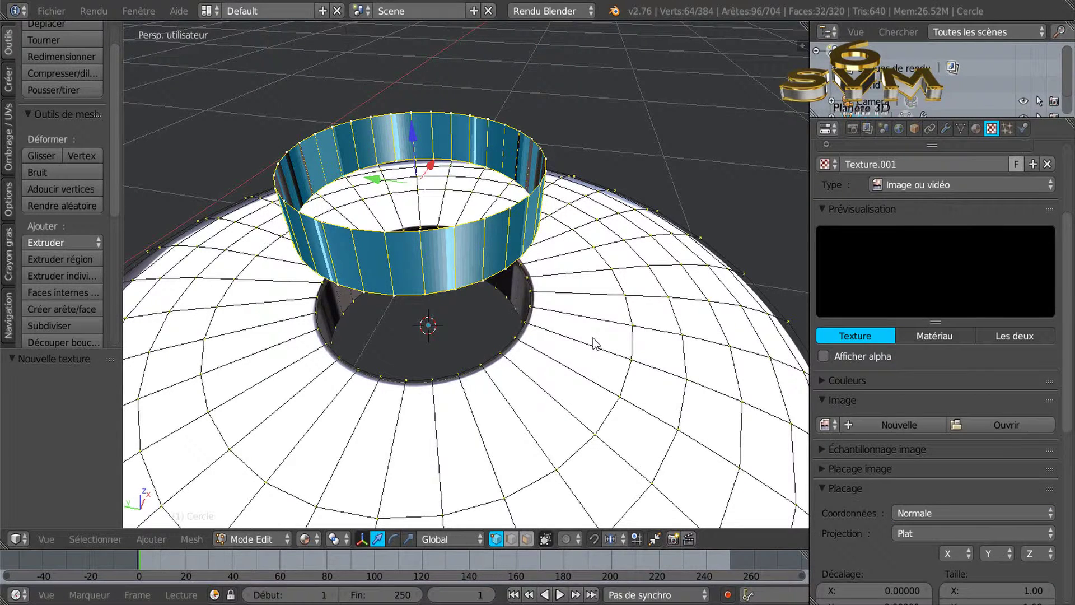
left_click(1002, 424)
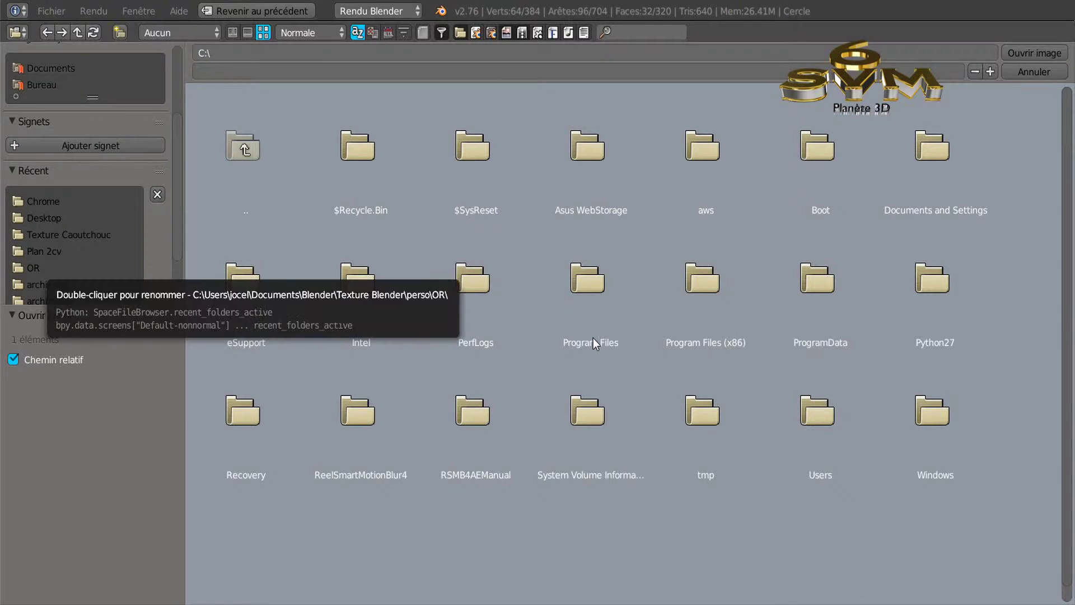
Load Chrome (0).png from the Chrome folder as Texture.001's image
scroll(73, 252, "down", 3)
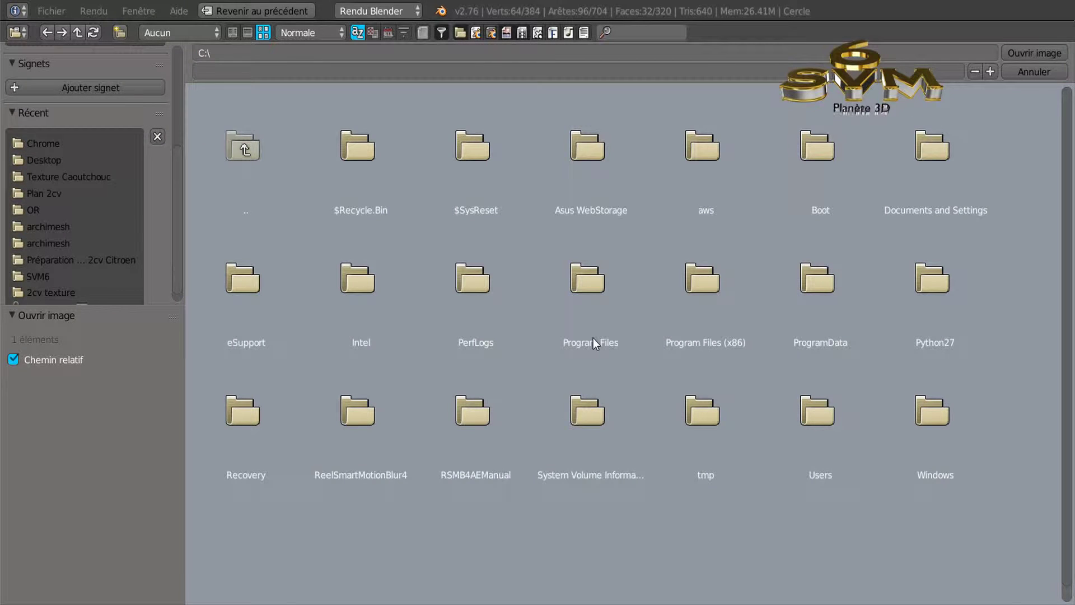
left_click(43, 143)
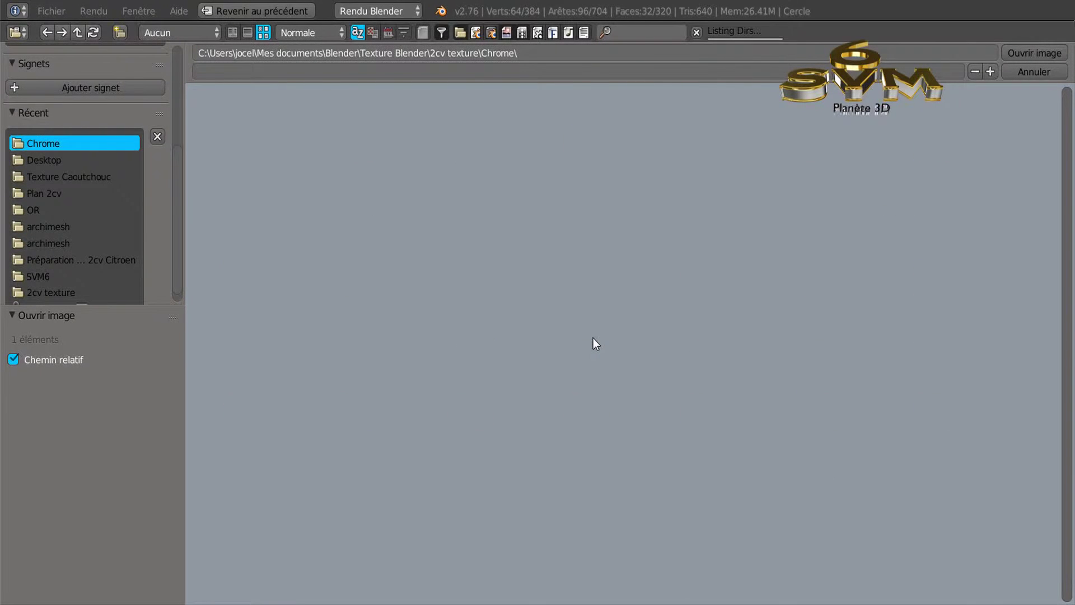
left_click(473, 149)
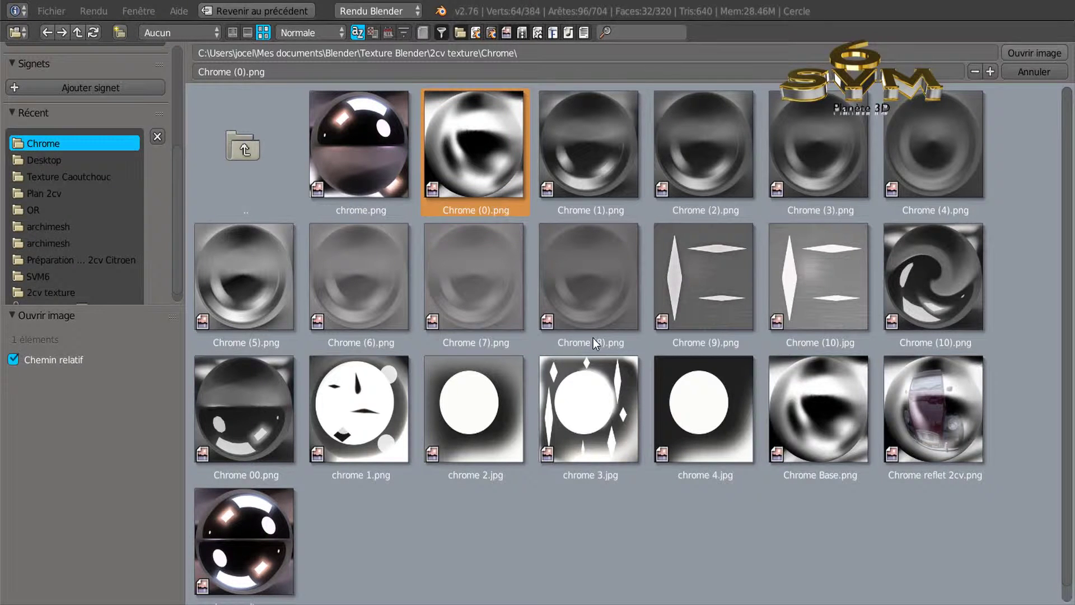
key("Return")
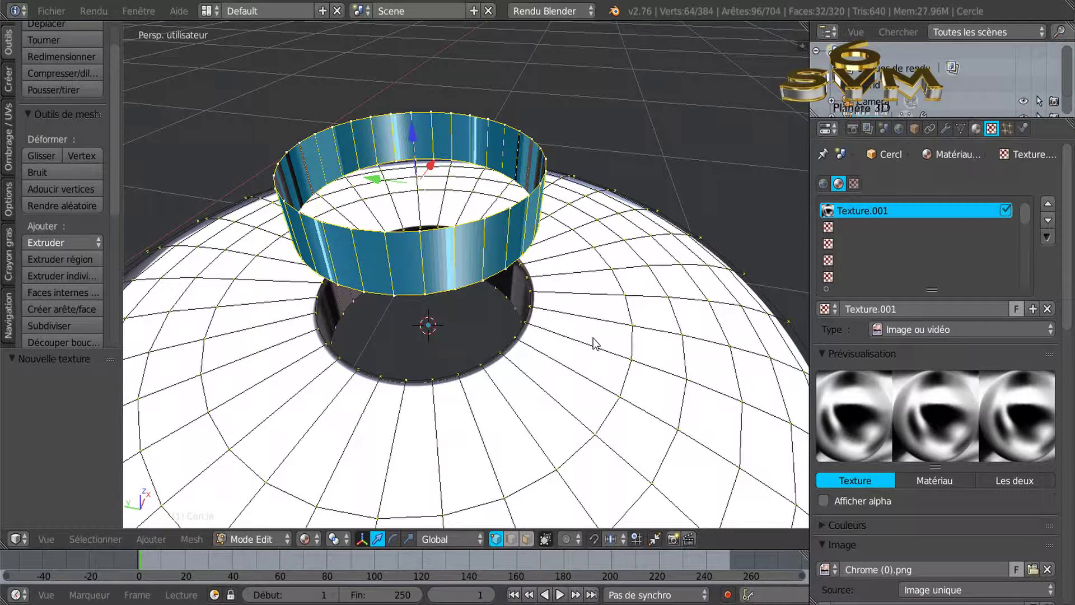
Assign Matériau.001 to the ring faces, then deselect them and switch to face selection
left_click(977, 129)
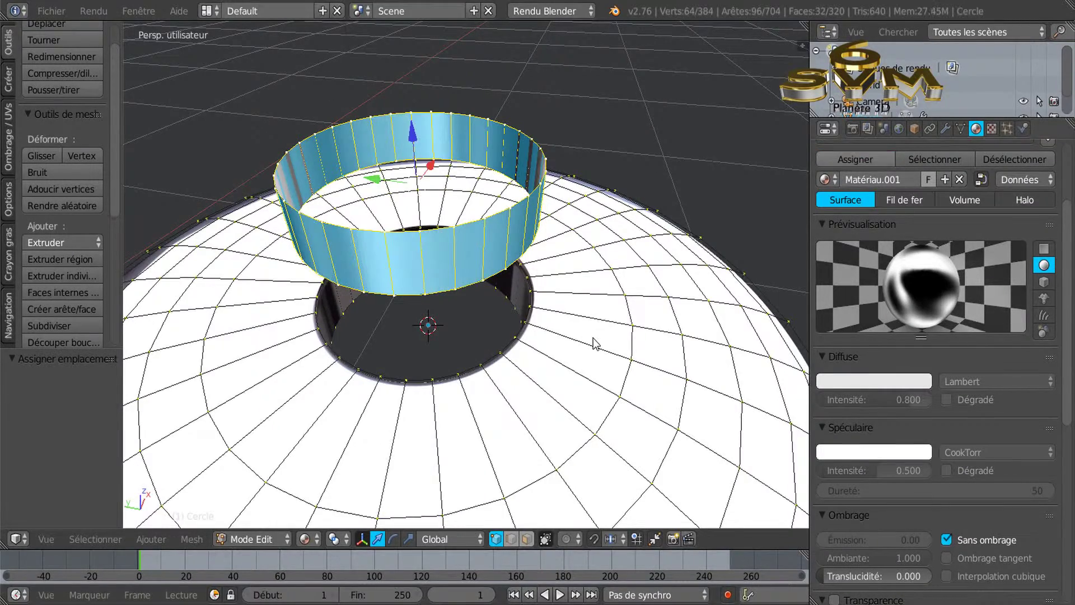
scroll(595, 344, "down", 2)
scroll(596, 344, "down", 2)
scroll(596, 344, "up", 1)
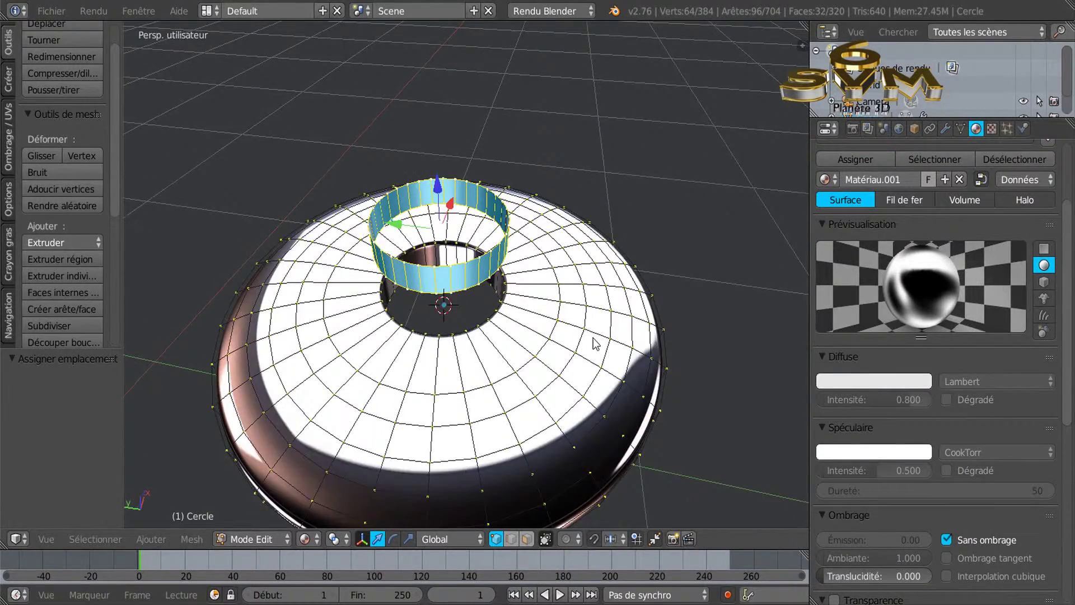
scroll(596, 343, "up", 3)
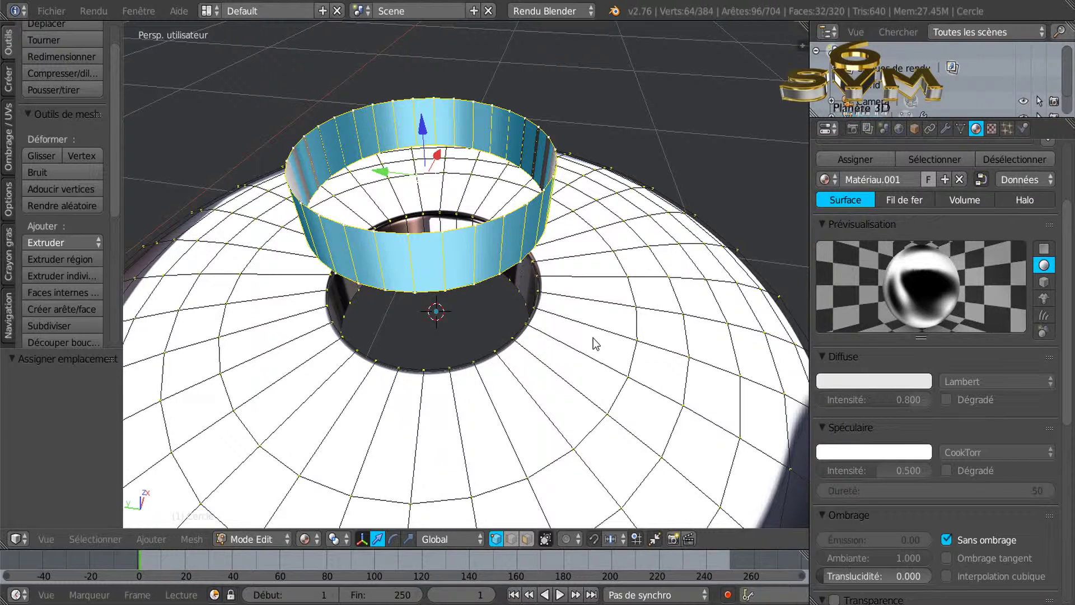
key("ctrl+z")
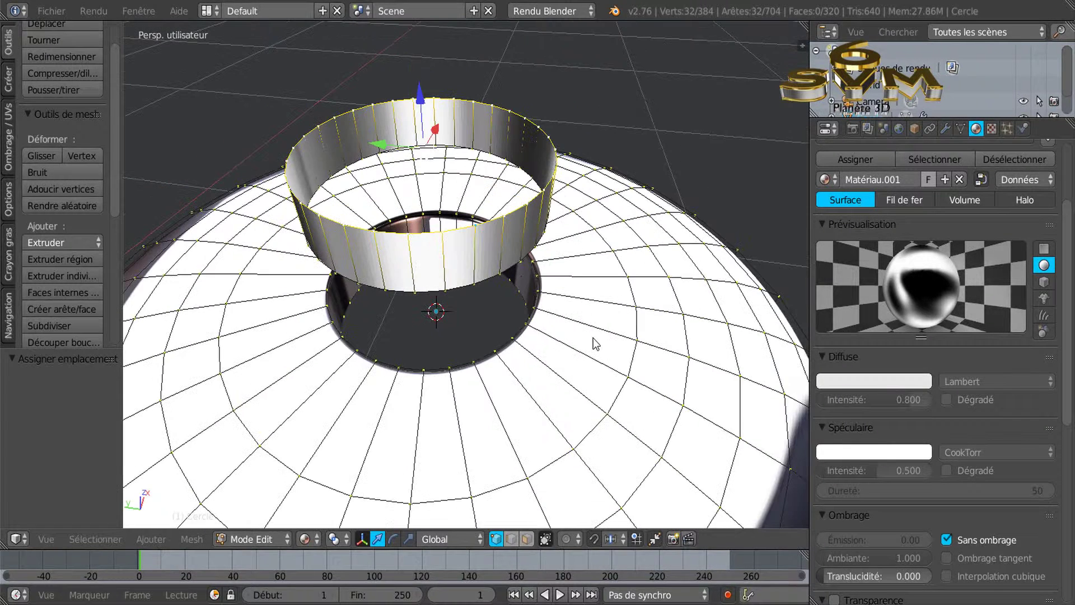
key("ctrl+Tab")
Switch to vertex selection and select the ring's top edge loop
key("3")
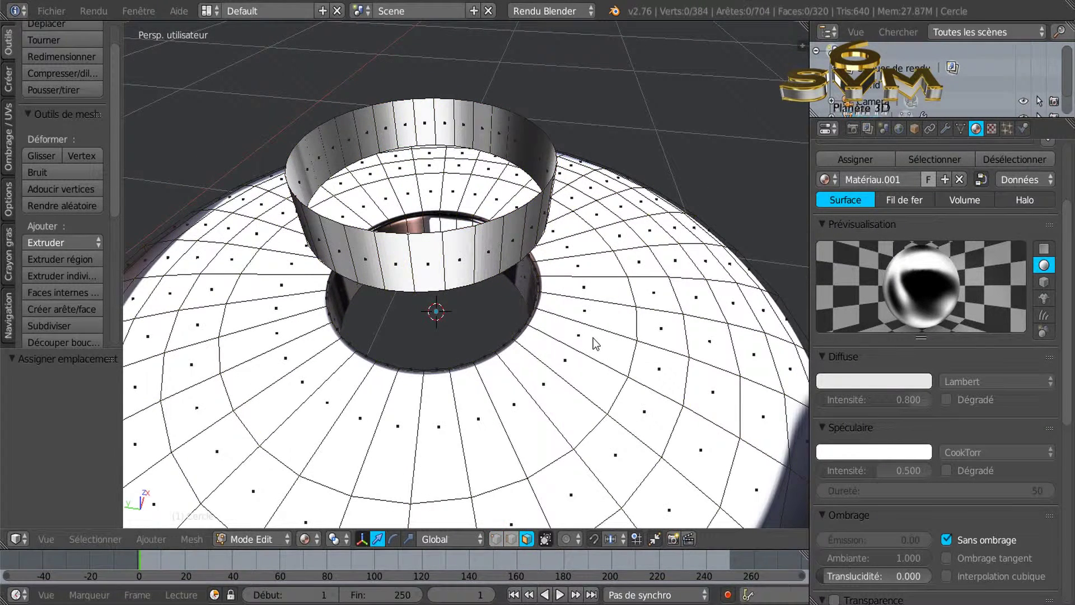
key("2")
key("1")
scroll(596, 343, "up", 2)
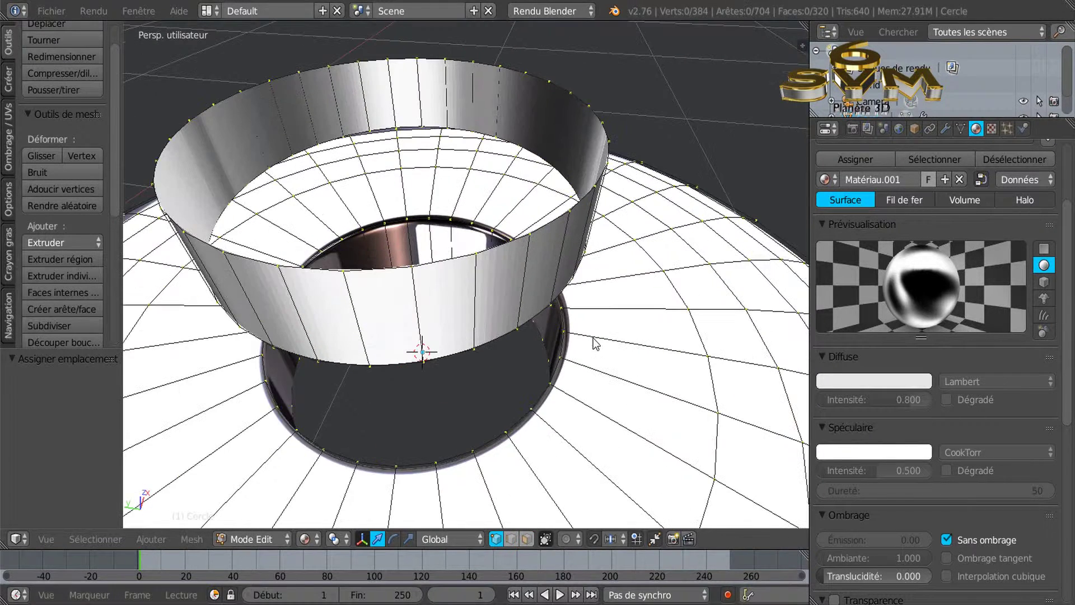
key("ctrl+shift+alt+m")
scroll(596, 344, "down", 2)
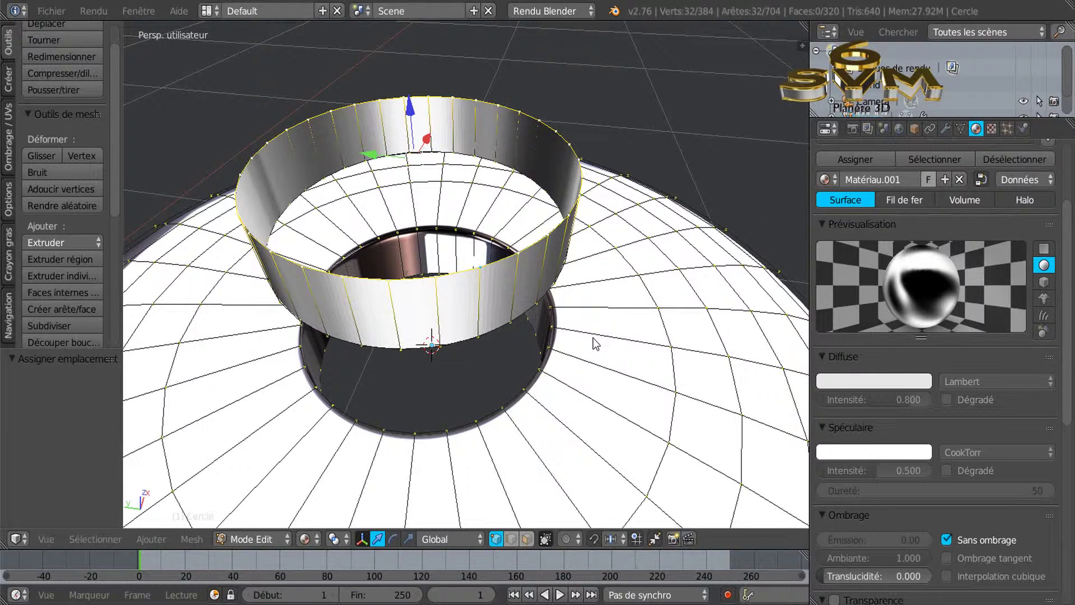
Extrude the top loop and scale it to 0.98, then extrude again and lower it slightly on Z
key("e")
key("s")
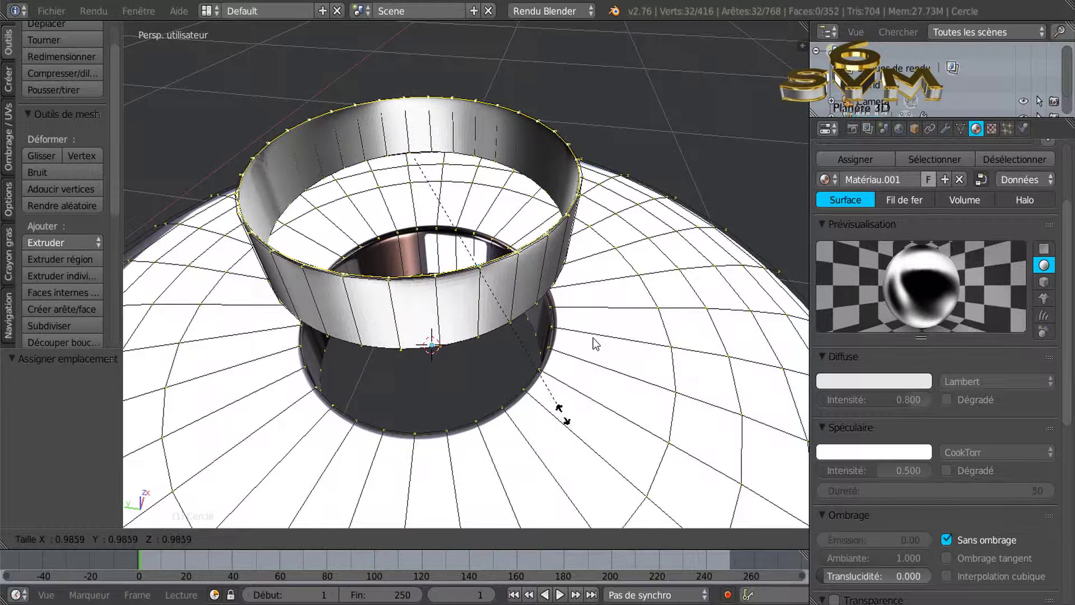
type("0.98")
key("Return")
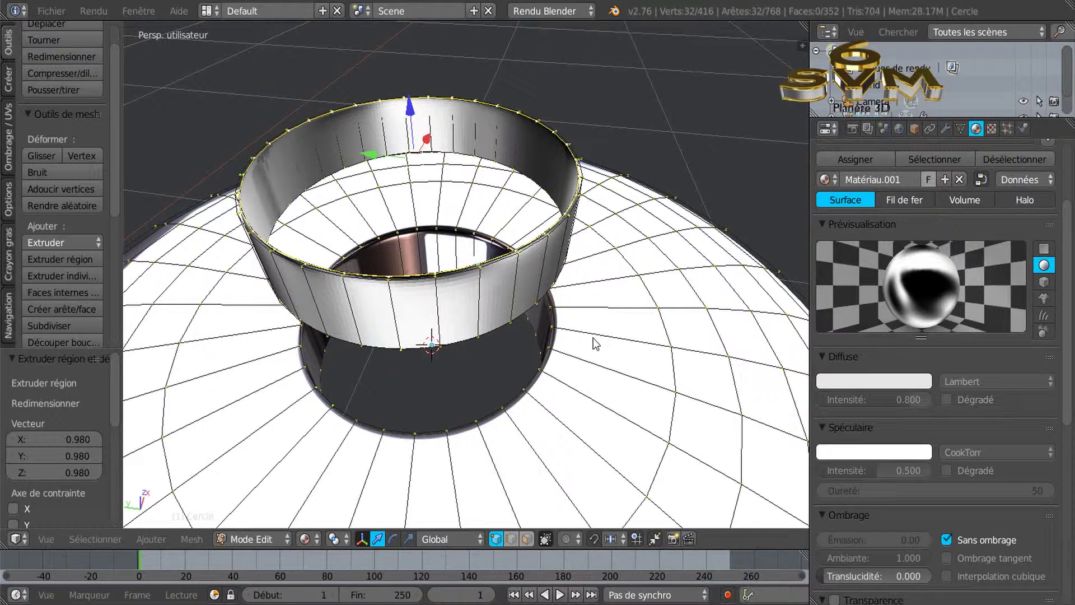
scroll(596, 343, "up", 2)
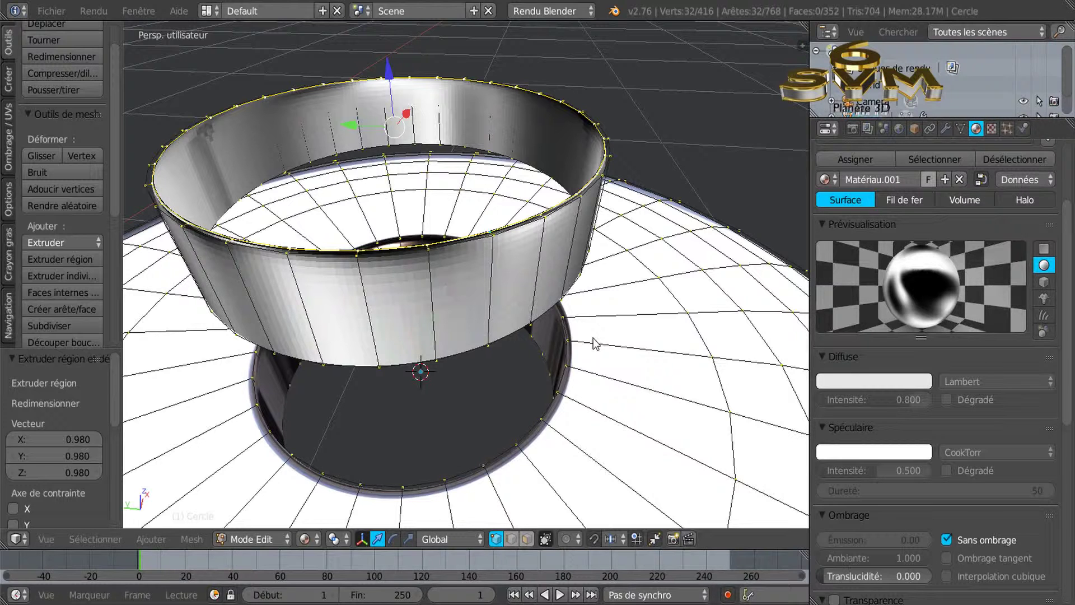
key("e")
right_click(595, 343)
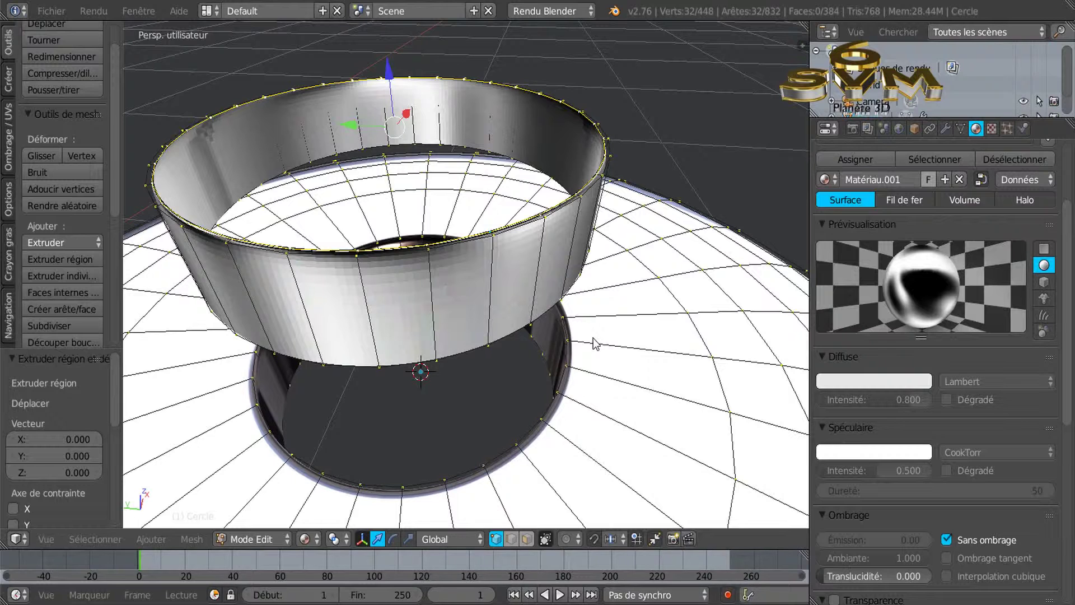
key("g")
key("z")
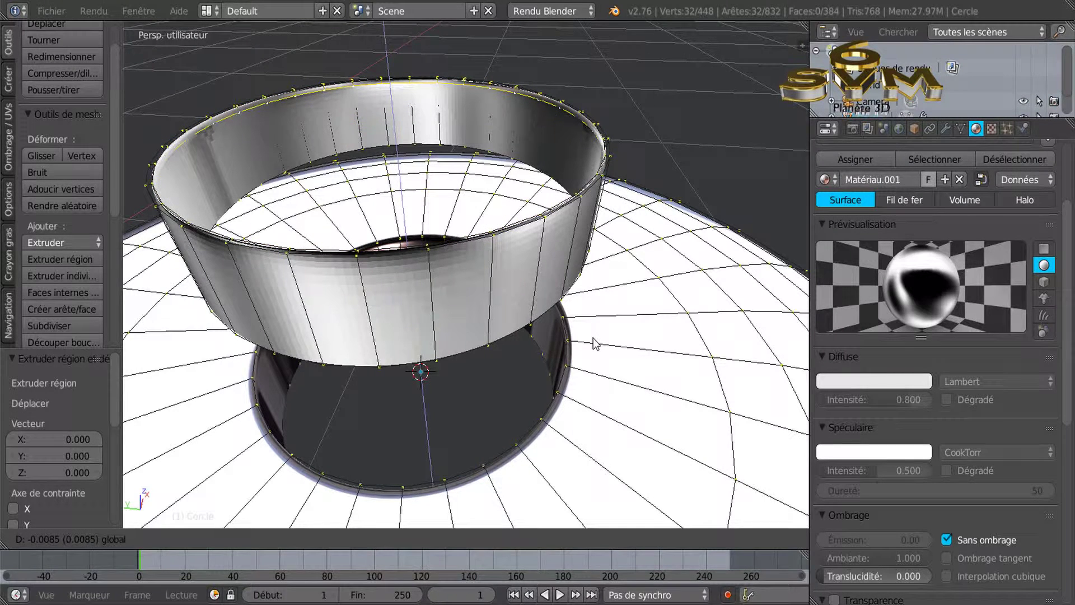
left_click(595, 343)
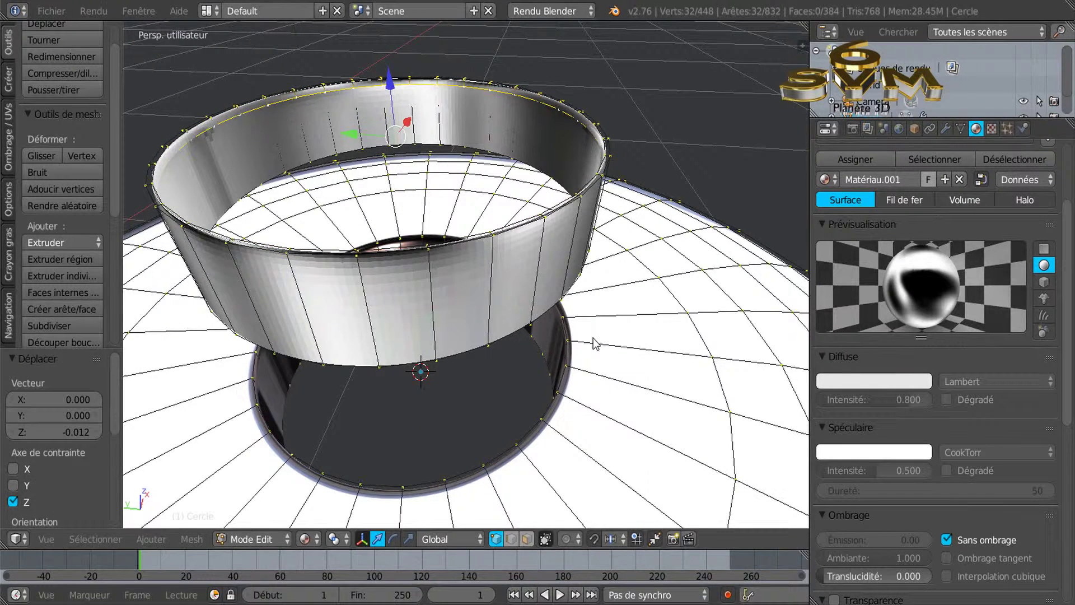
Extrude and shrink the loop to about 0.98, then extrude and raise it 0.015 on Z
key("e")
right_click(595, 344)
key("s")
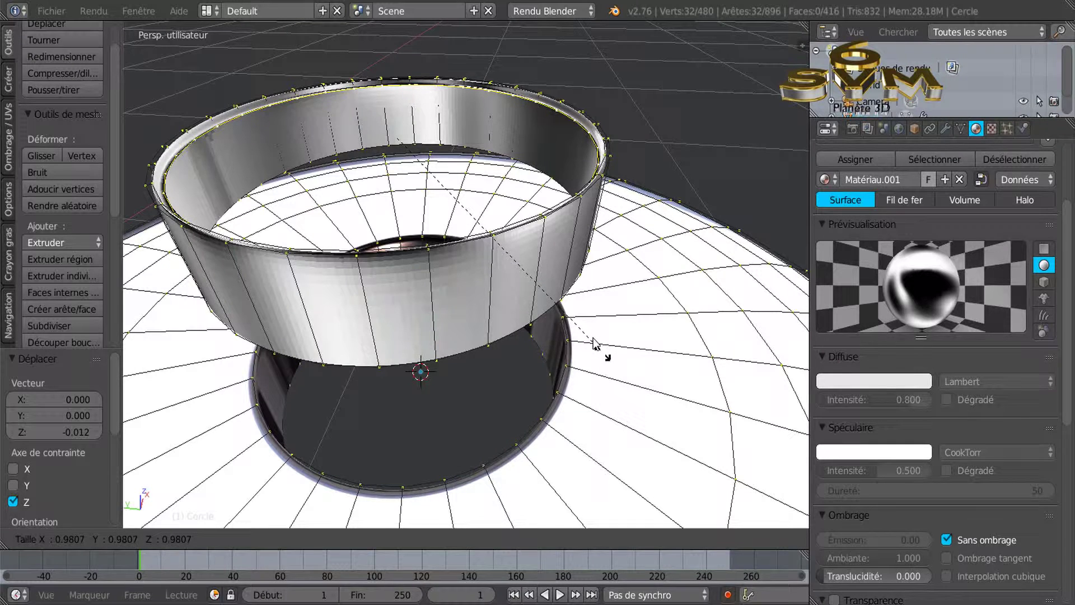
left_click(595, 343)
key("e")
right_click(595, 342)
key("g")
key("z")
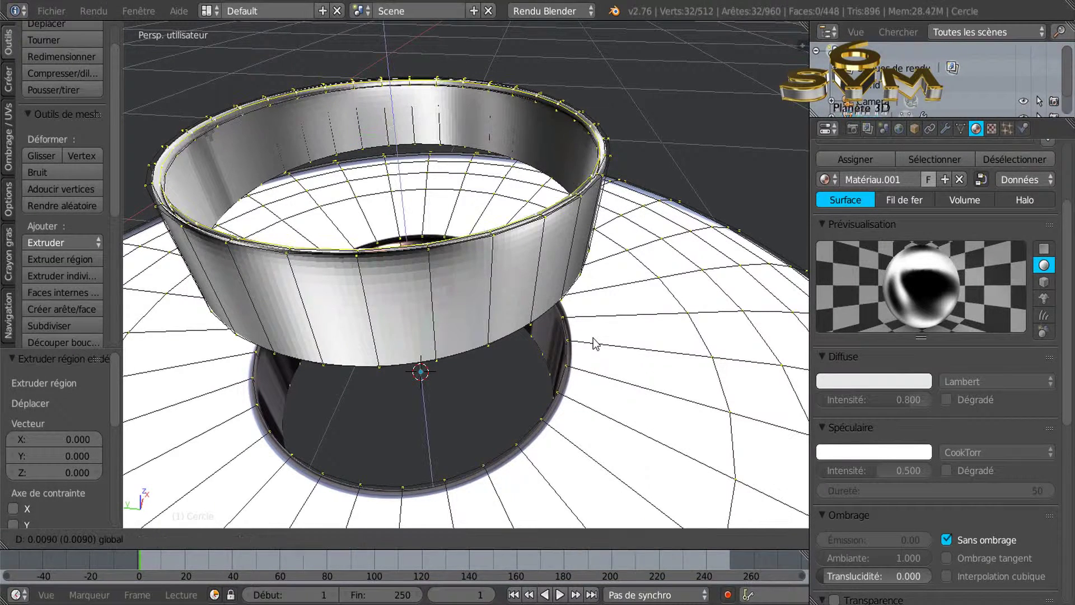
left_click(595, 344)
Orbit beneath the ring and back above to inspect the rolled lip
key("KP_8")
key("KP_8")
key("KP_8")
key("KP_8")
key("KP_8")
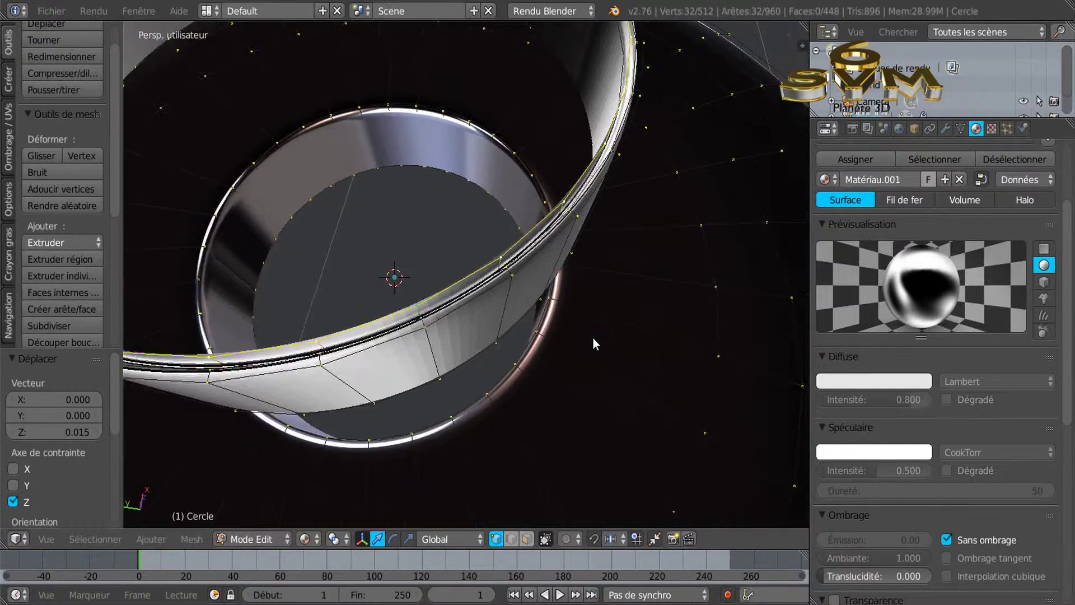
key("KP_8")
key("KP_8")
key("KP_8")
key("KP_8")
key("KP_8")
key("KP_8")
key("KP_8")
scroll(596, 344, "up", 2)
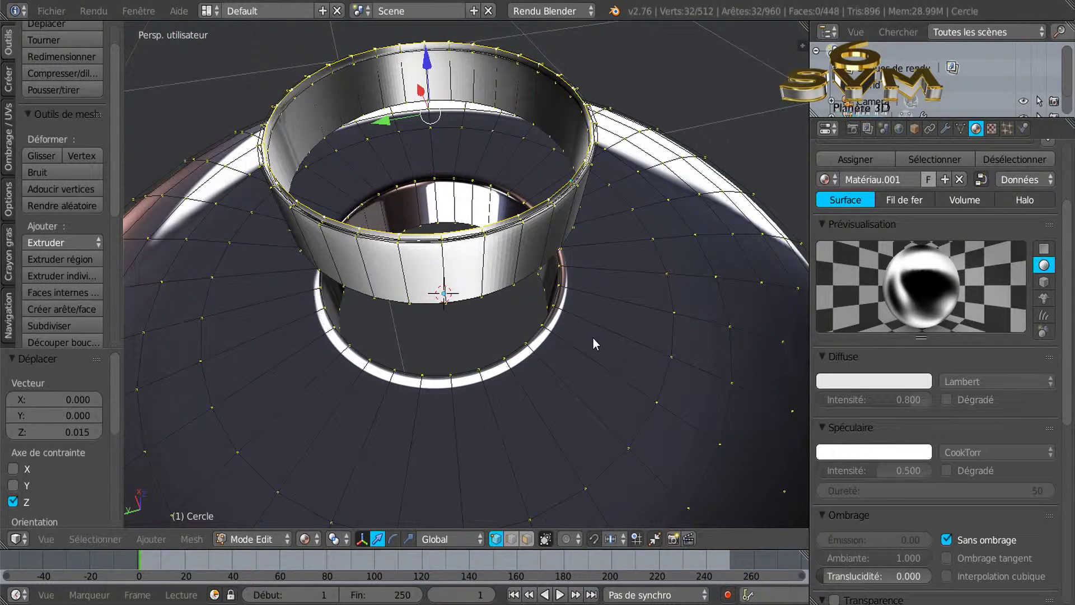
key("KP_2")
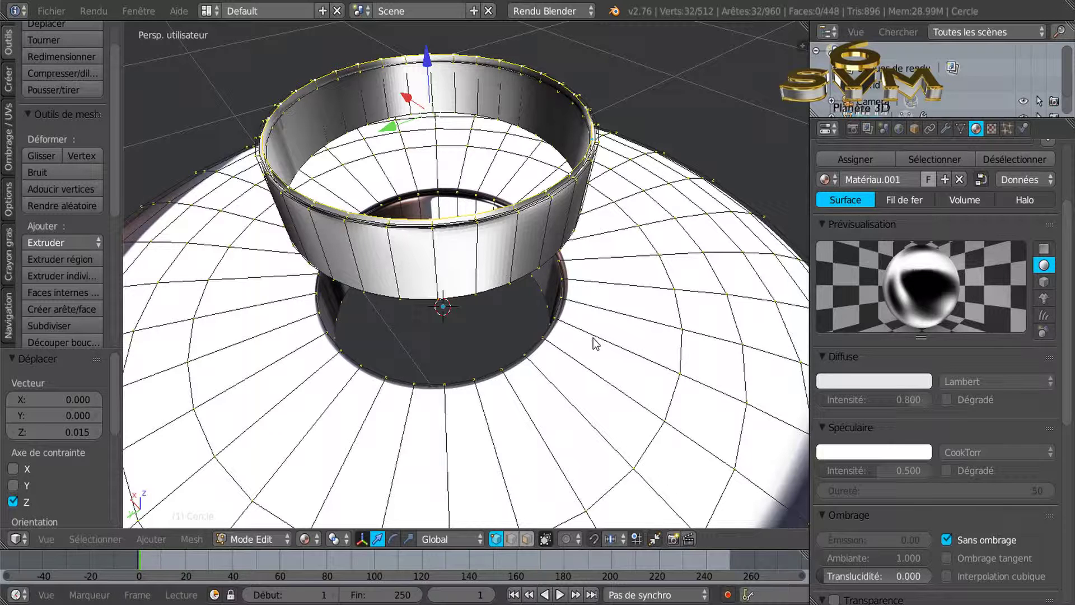
Extrude the top loop inward to 0.904, then extrude it a small step up along Z
key("e")
key("s")
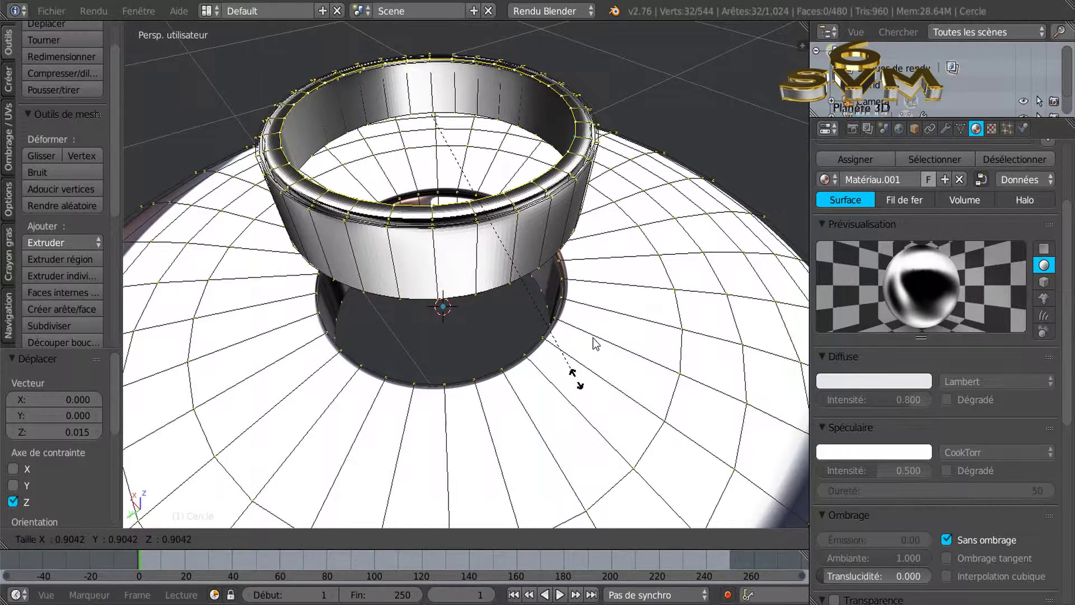
left_click(575, 379)
middle_click_drag(596, 344, 596, 344)
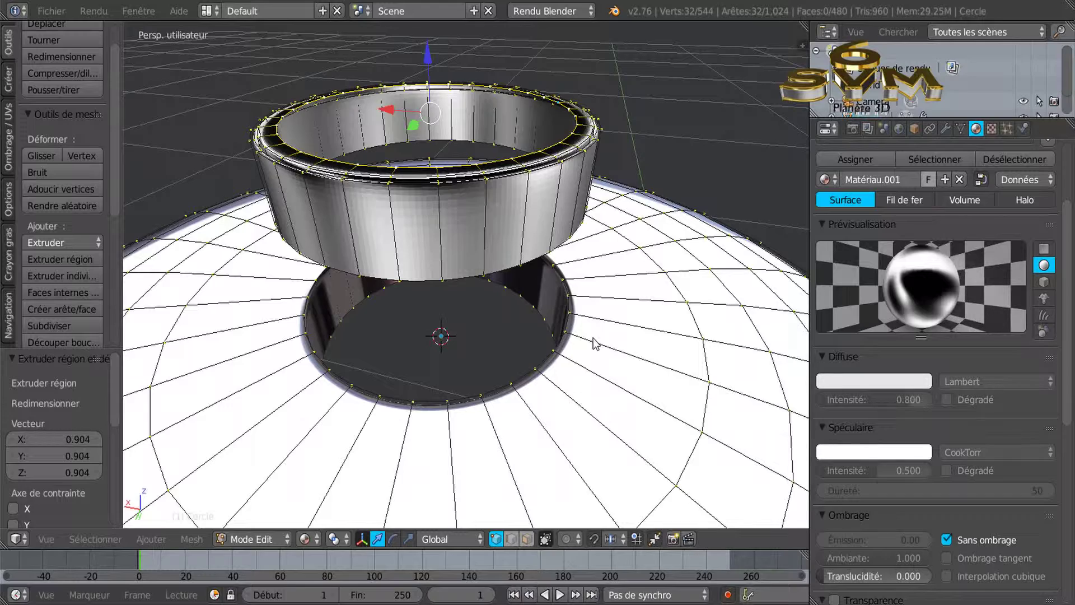
middle_click_drag(595, 344, 595, 344)
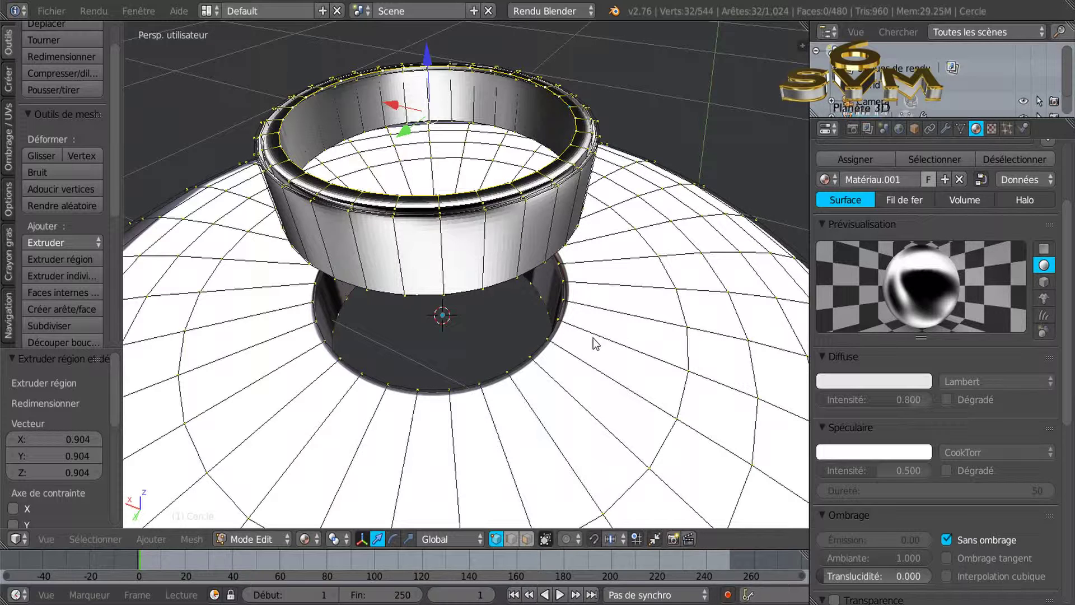
key("e")
key("z")
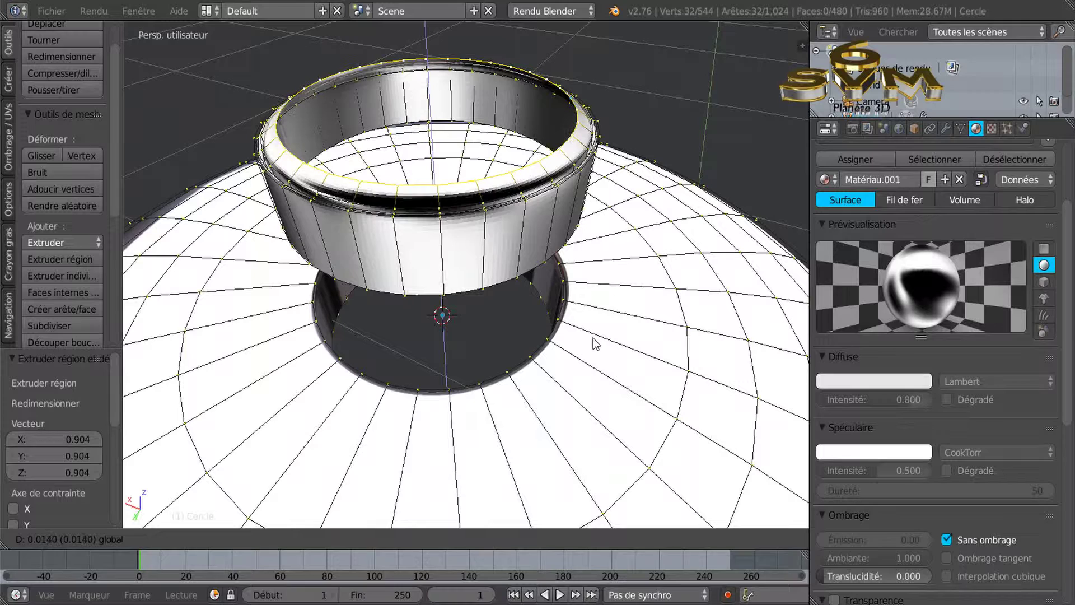
left_click(595, 343)
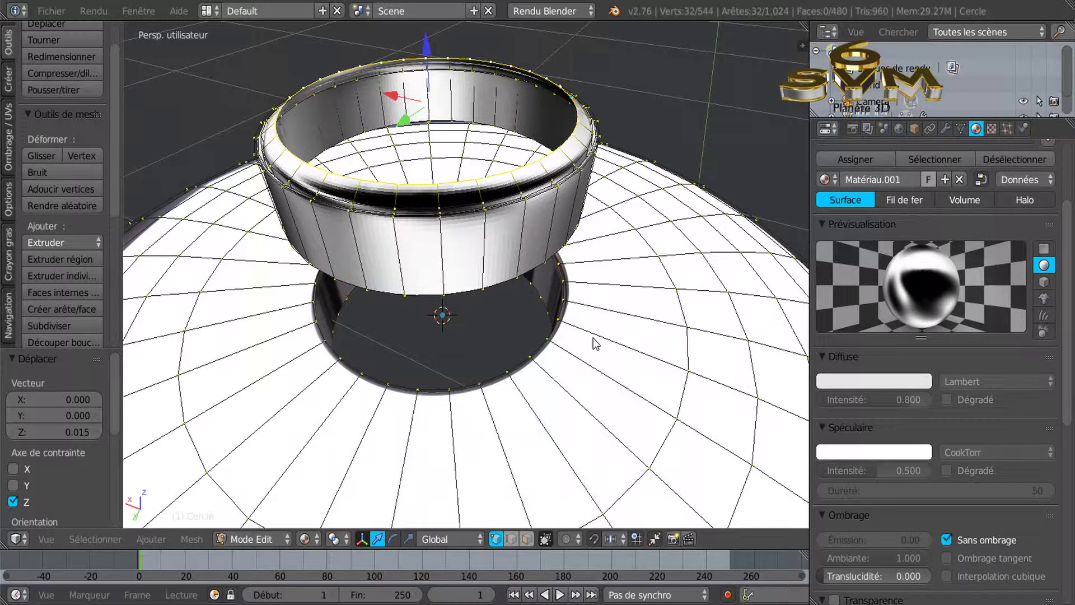
Extrude the edge and scale it to 0.910, then lower it 0.024 along Z
key("e")
right_click(595, 343)
key("s")
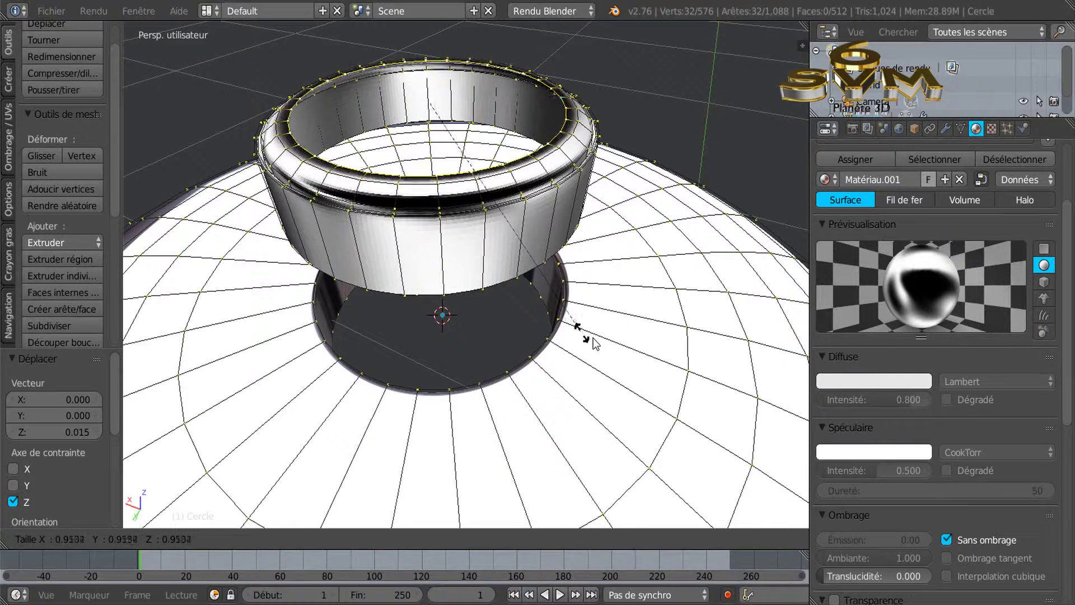
left_click(595, 343)
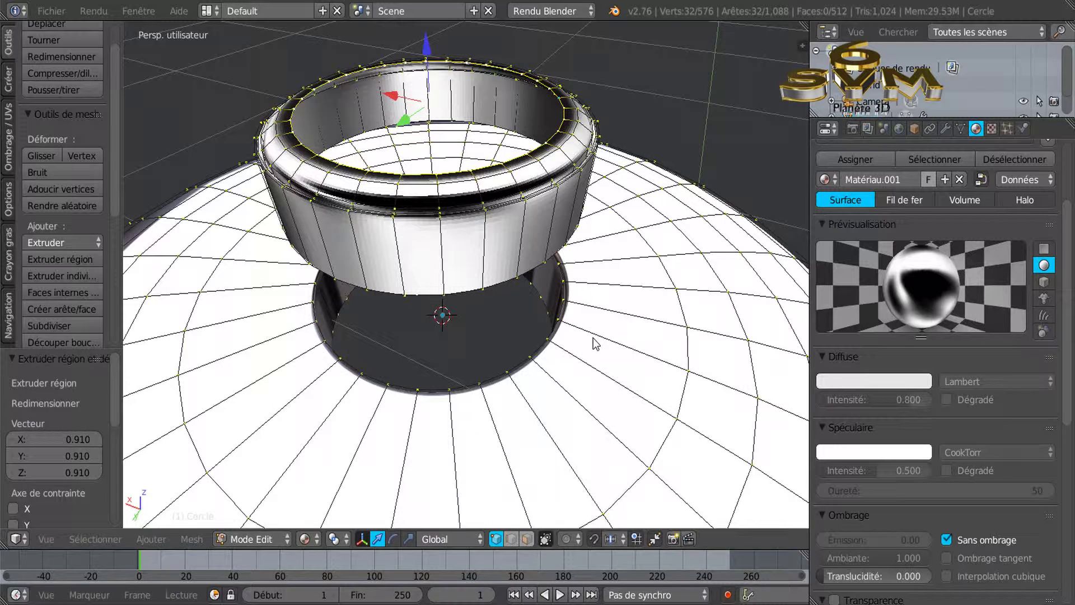
key("g")
key("z")
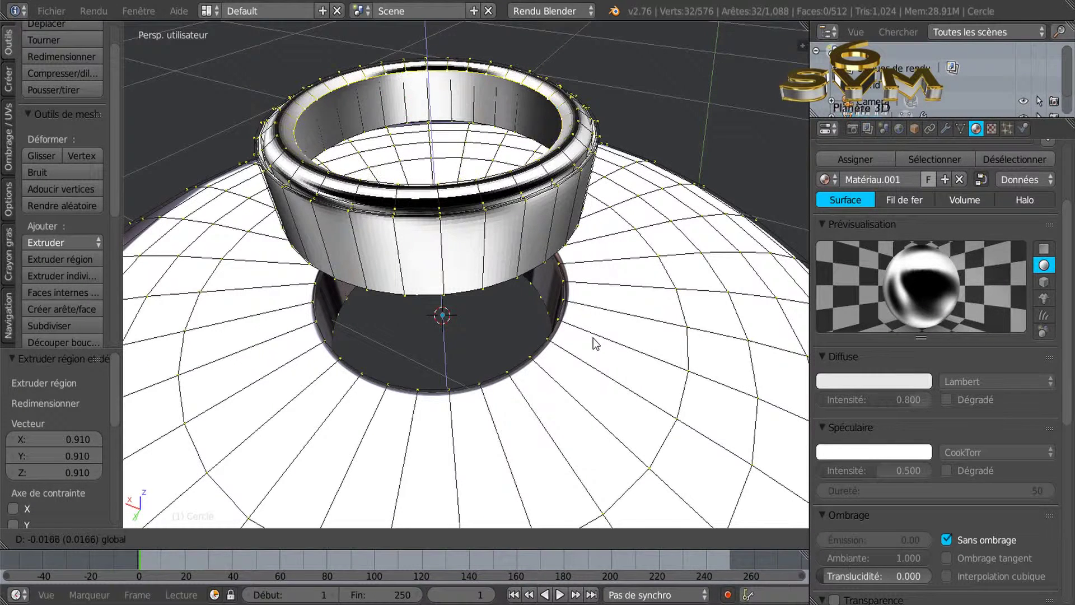
left_click(595, 344)
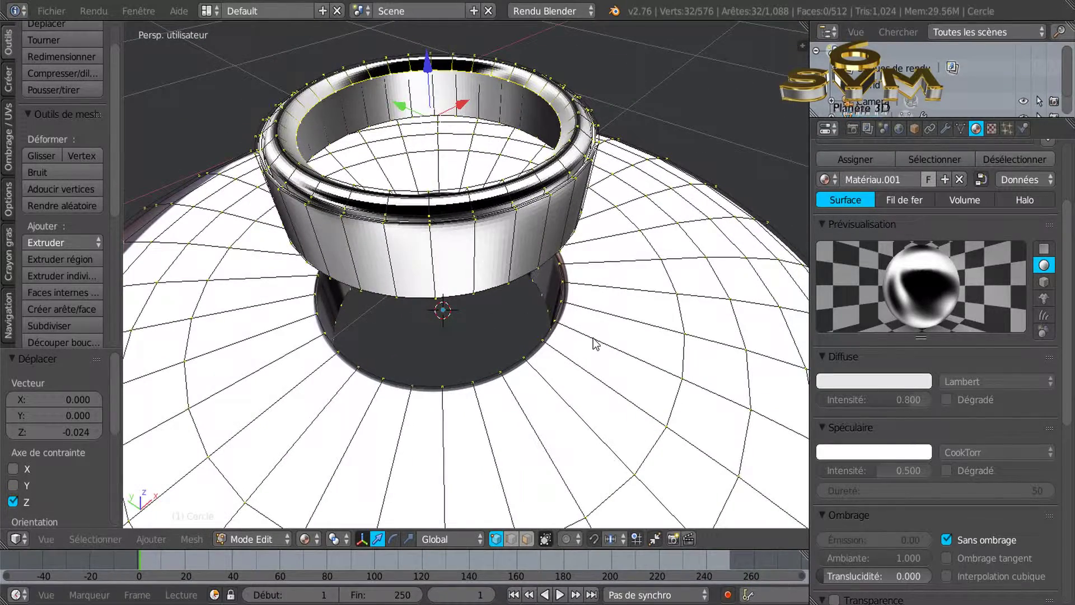
Extrude the inner edge and scale it to 0.371, closing the top around a small hole
key("e")
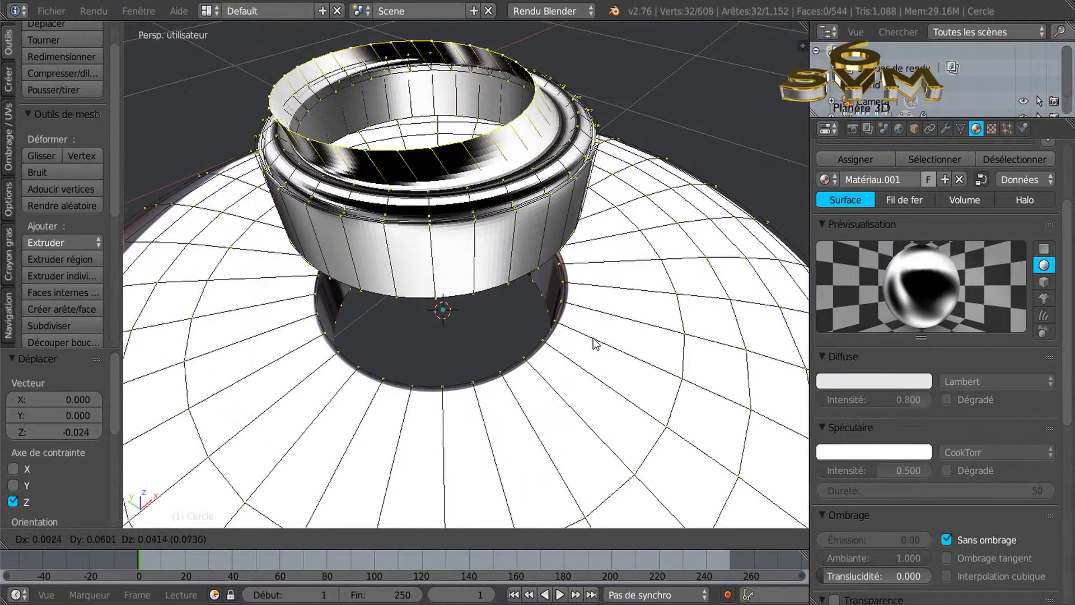
right_click(596, 343)
key("s")
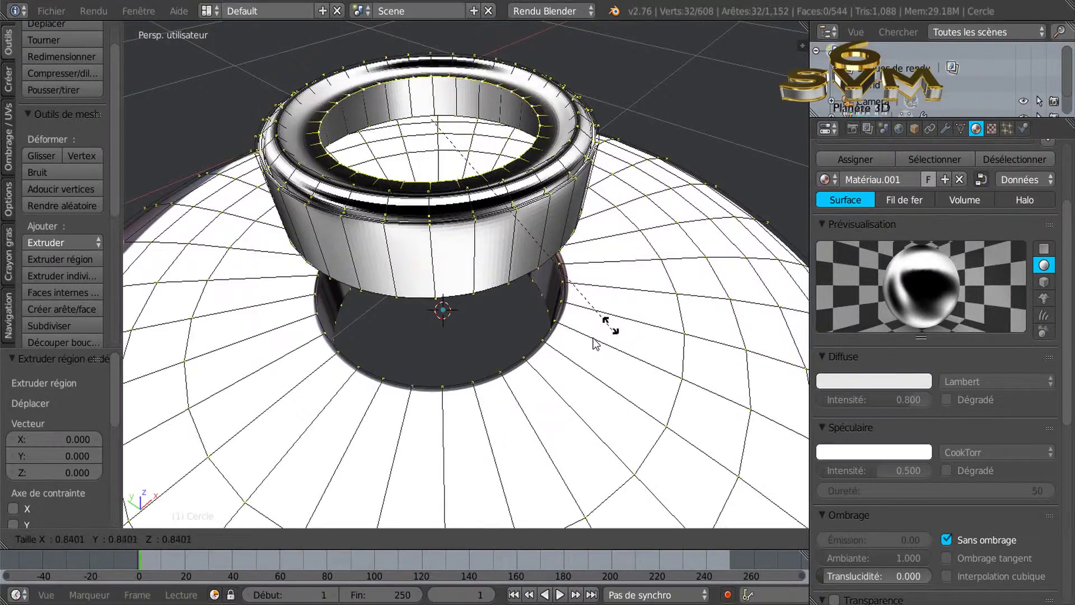
left_click(596, 343)
middle_click_drag(595, 343, 596, 343)
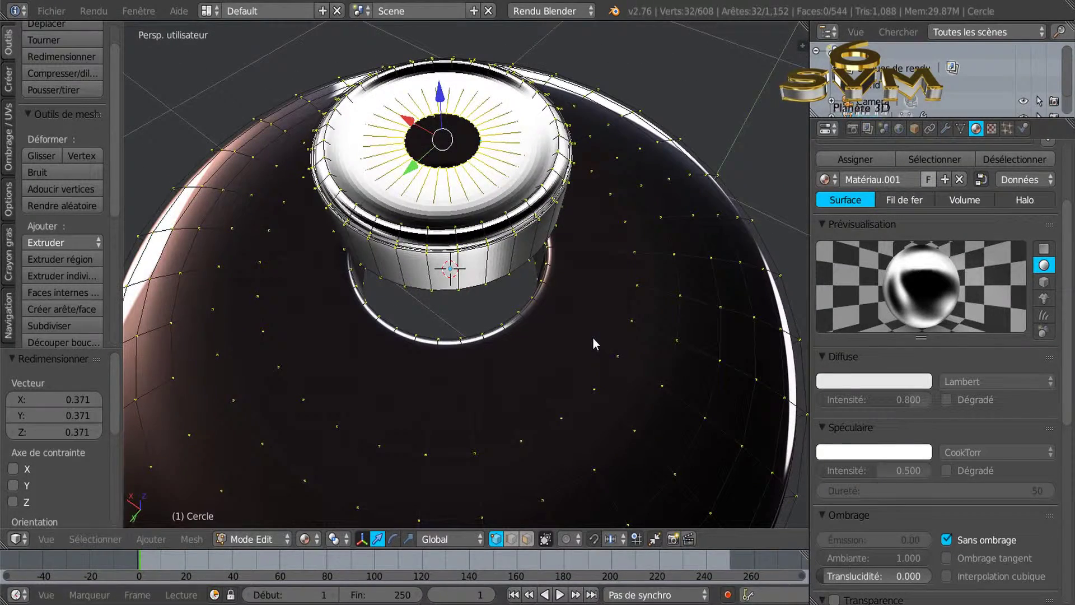
Add an edge loop across the cap top and slide it outward
key("e")
key("g")
key("g")
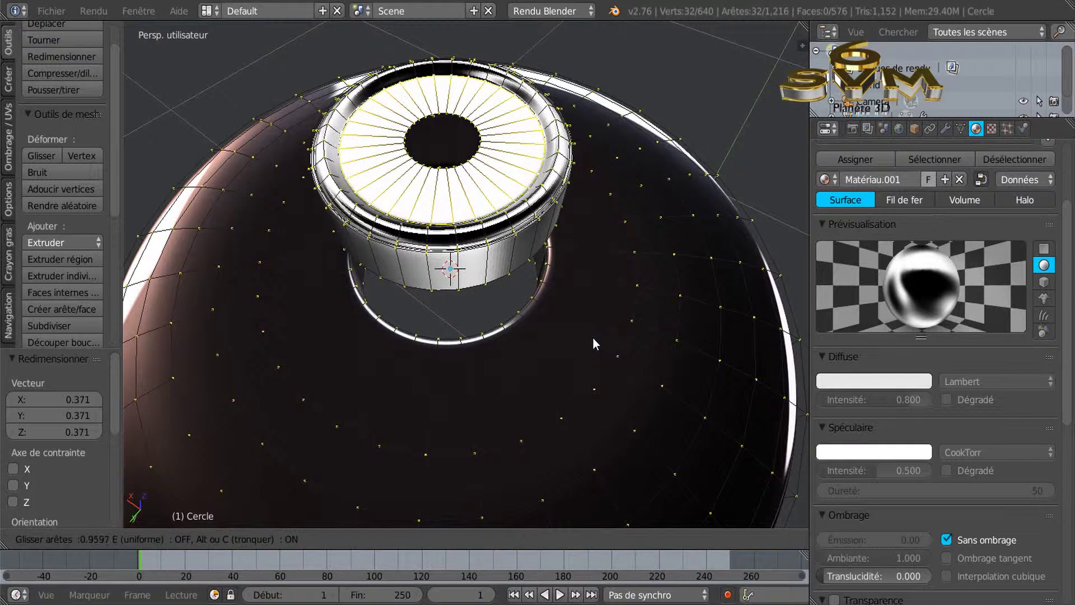
left_click(595, 343)
Apply Adoucir (Smooth) shading to the ring in Object mode, then resume Edit mode
key("Tab")
key("Tab")
key("Tab")
key("KP_7")
key("KP_2")
key("KP_2")
key("KP_2")
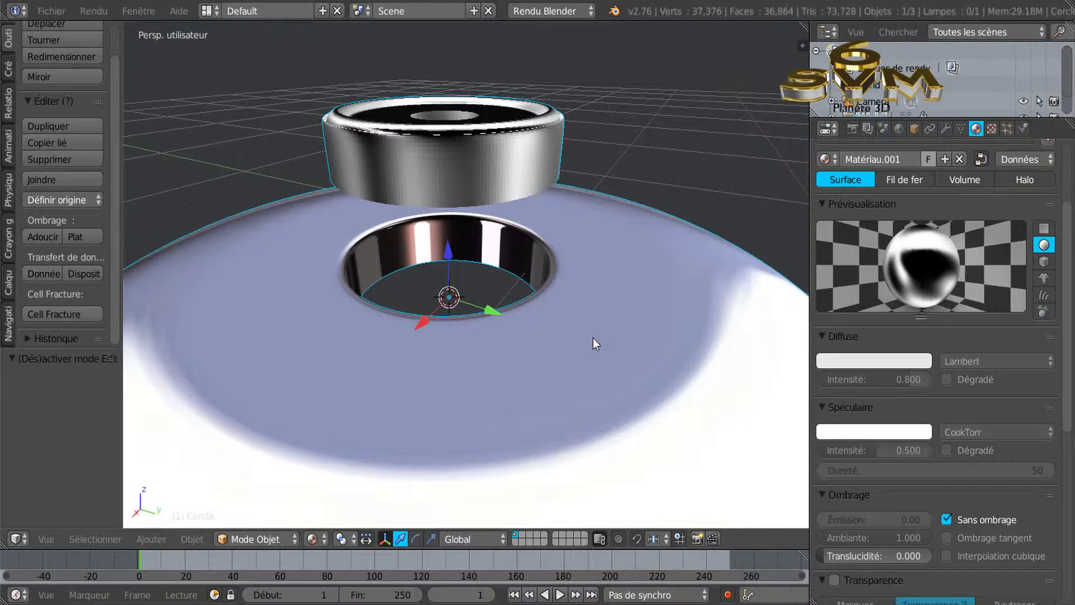
left_click(42, 236)
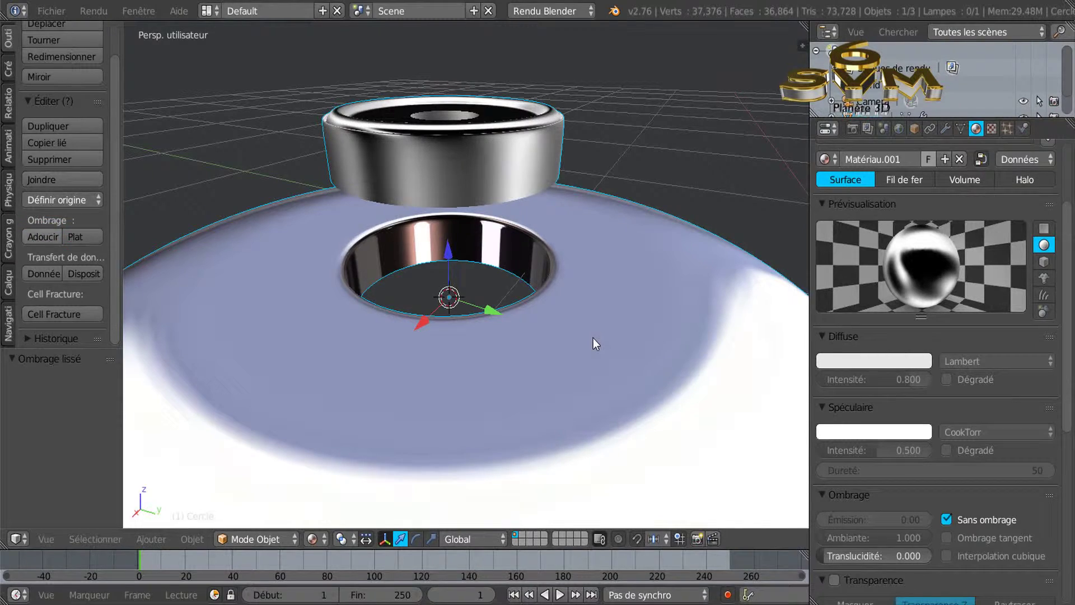
key("Tab")
key("KP_8")
key("KP_8")
key("KP_8")
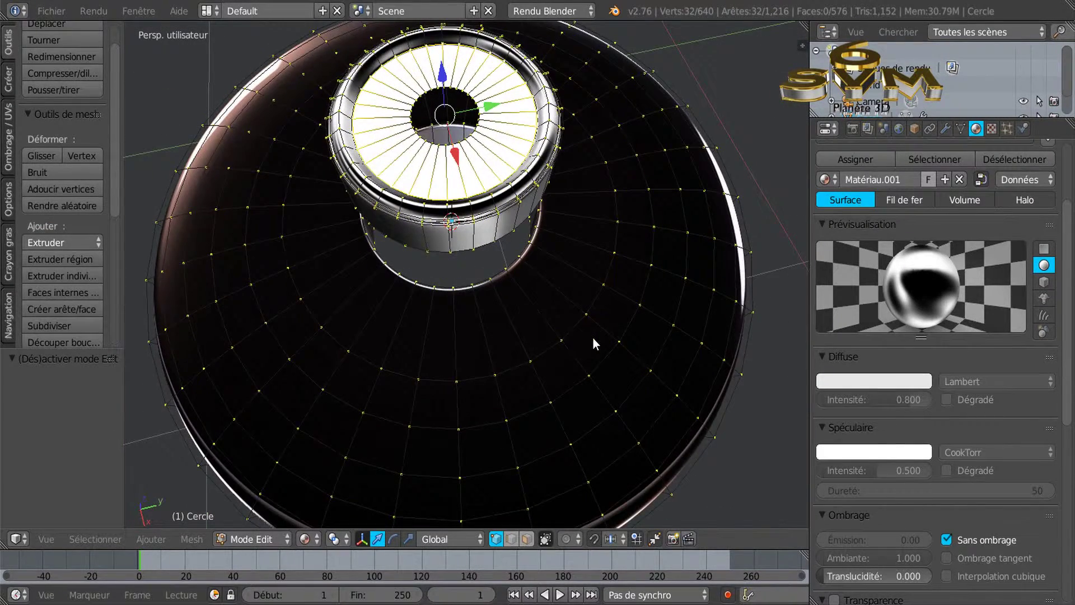
Add three loop cuts around the cap's outer rim, each slid toward the edge, then return to Object mode
key("KP_2")
key("KP_2")
key("KP_2")
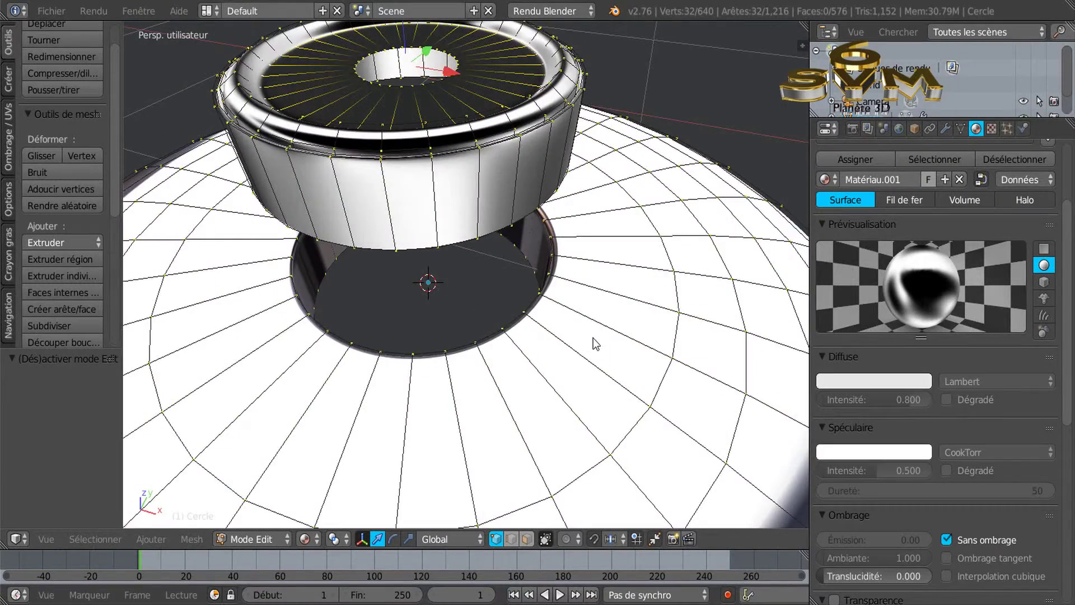
key("KP_8")
key("KP_8")
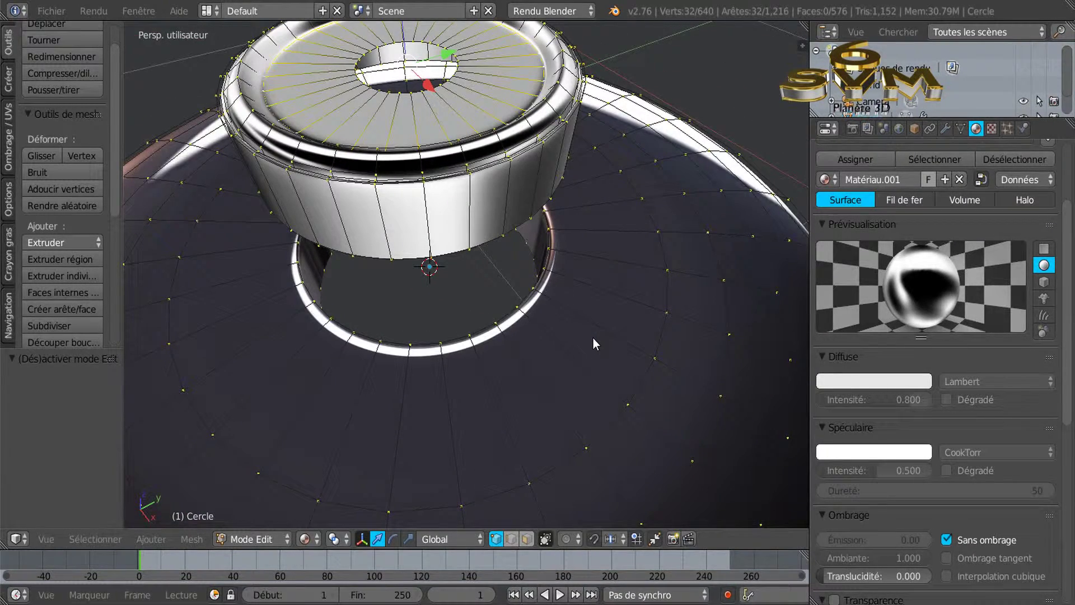
key("ctrl+r")
left_click(595, 343)
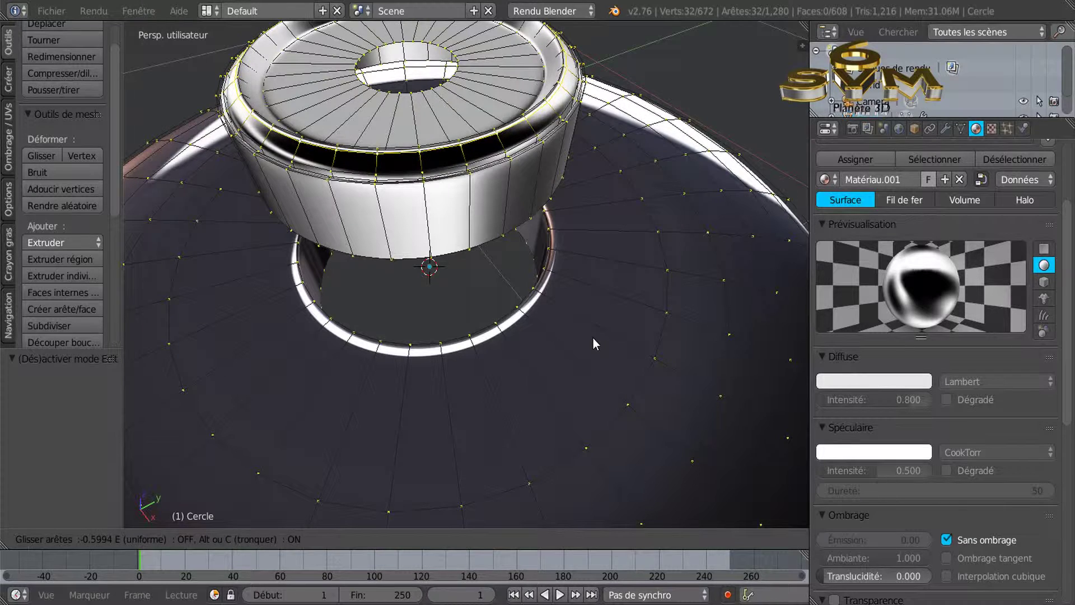
left_click(595, 343)
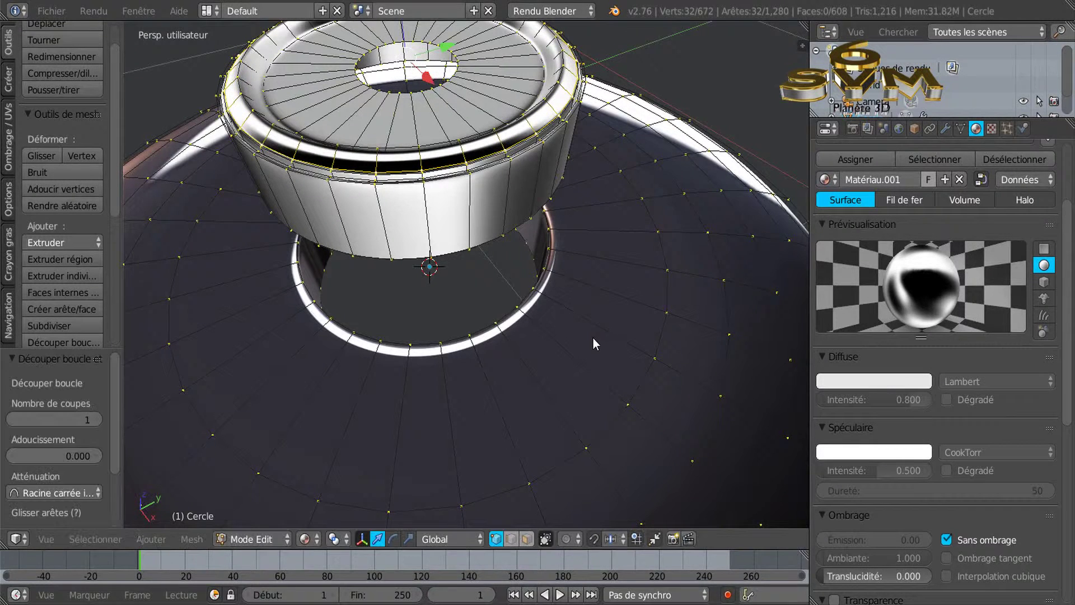
key("ctrl+r")
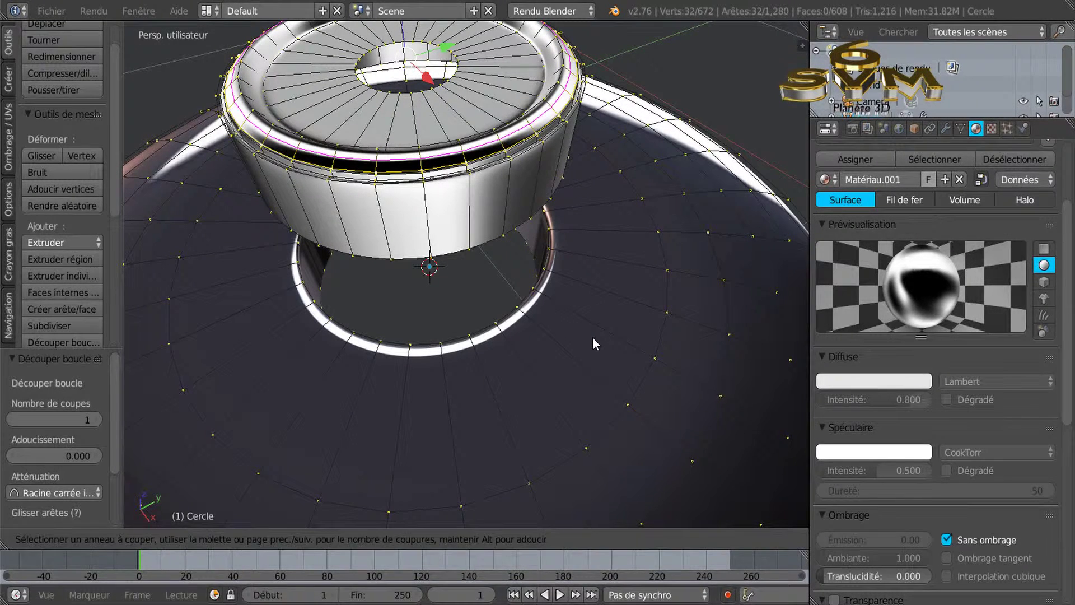
left_click(595, 344)
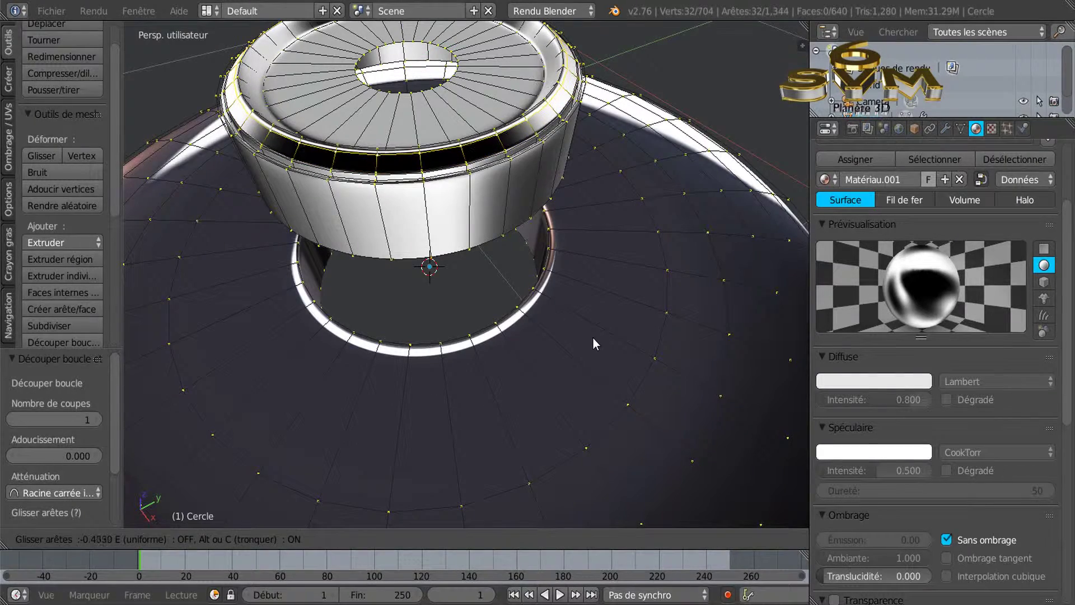
left_click(594, 344)
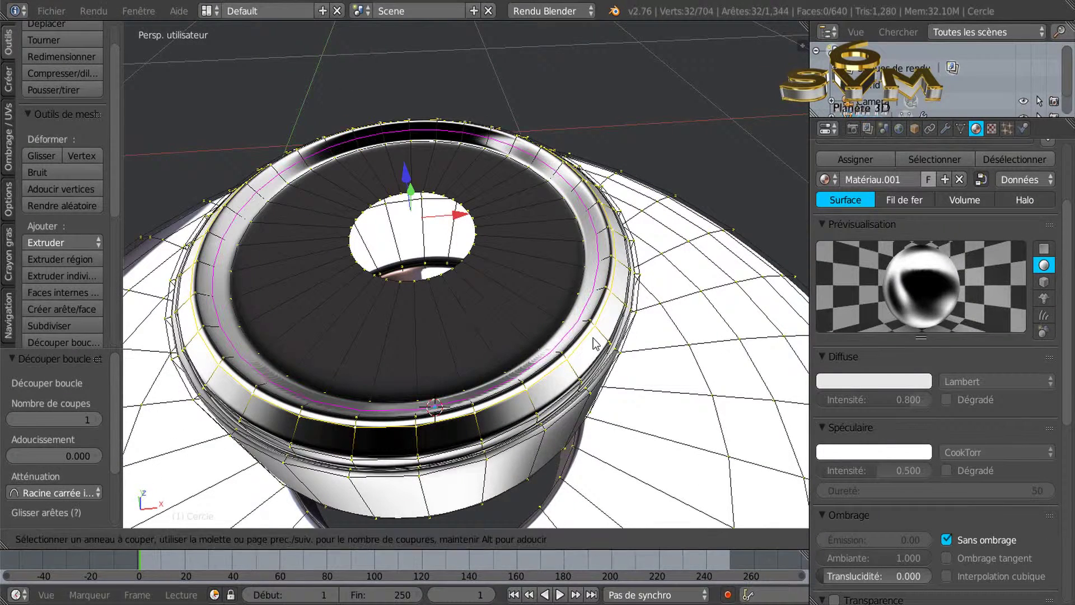
left_click(594, 344)
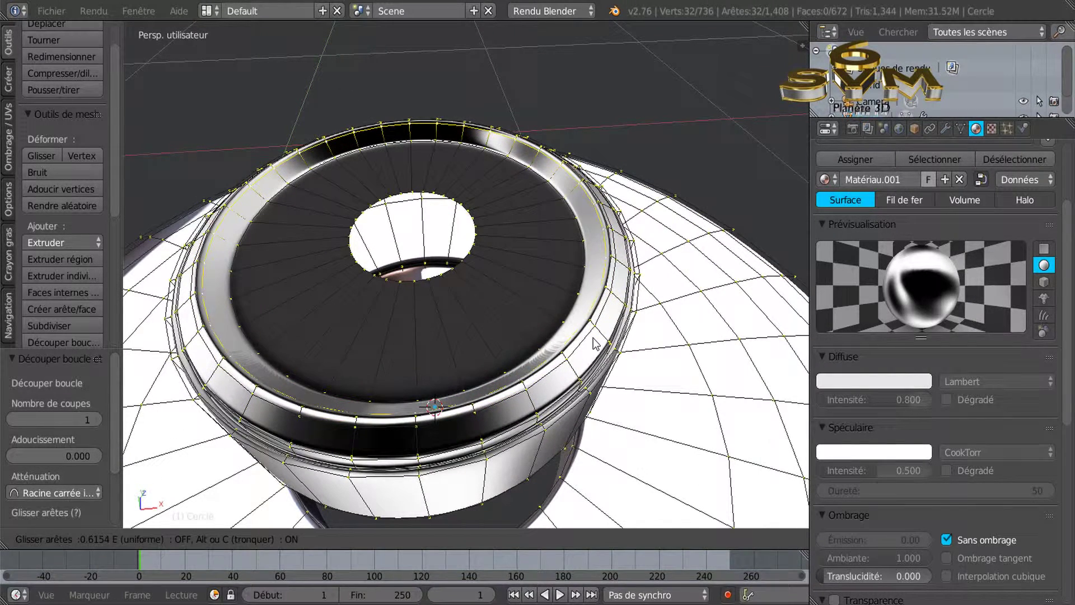
left_click(595, 344)
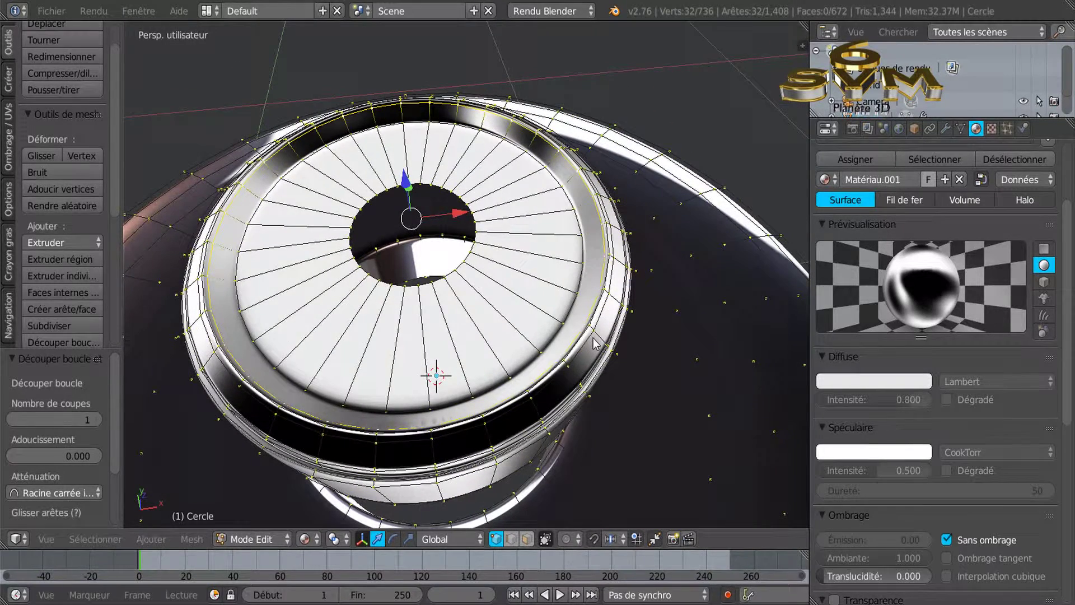
key("Tab")
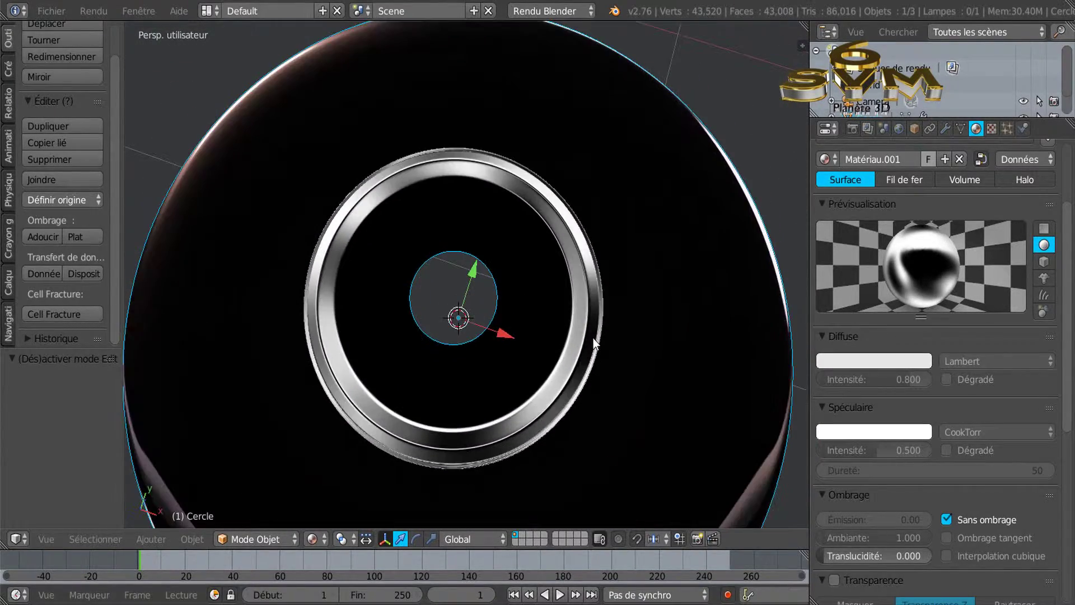
Flatten the inner circle's top and bottom vertex runs into straight lines with LoopTools Gstretch
key("KP_7")
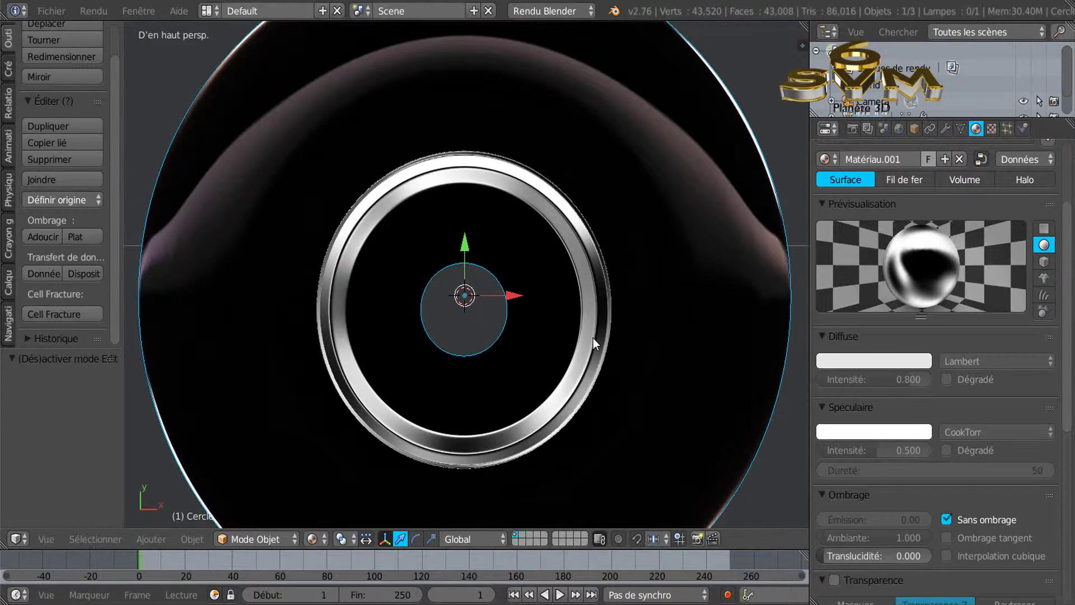
scroll(595, 343, "down", 2)
key("Tab")
scroll(594, 343, "up", 3)
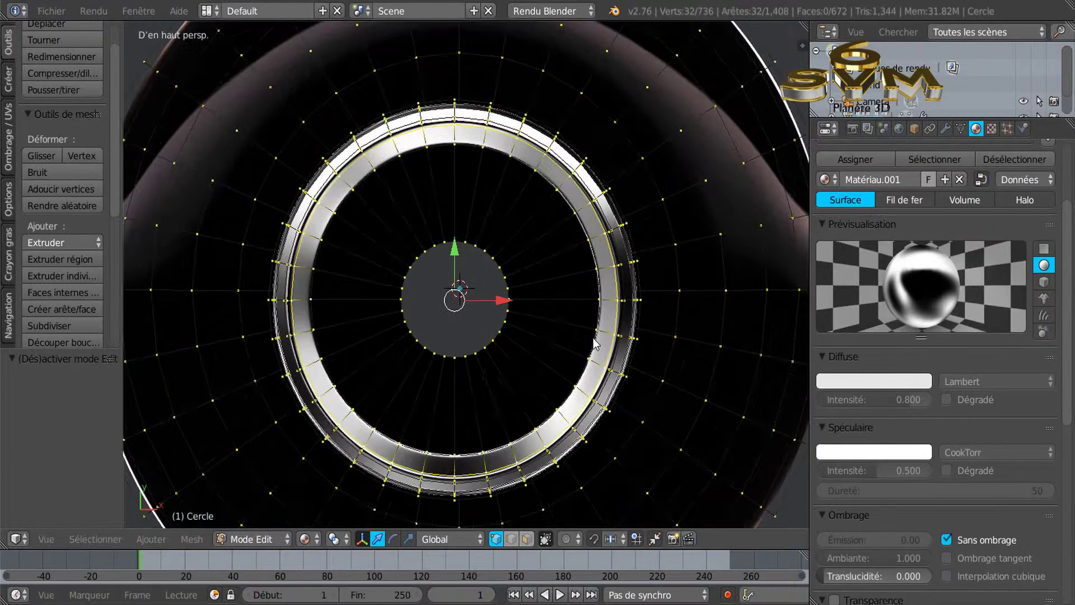
scroll(595, 343, "up", 2)
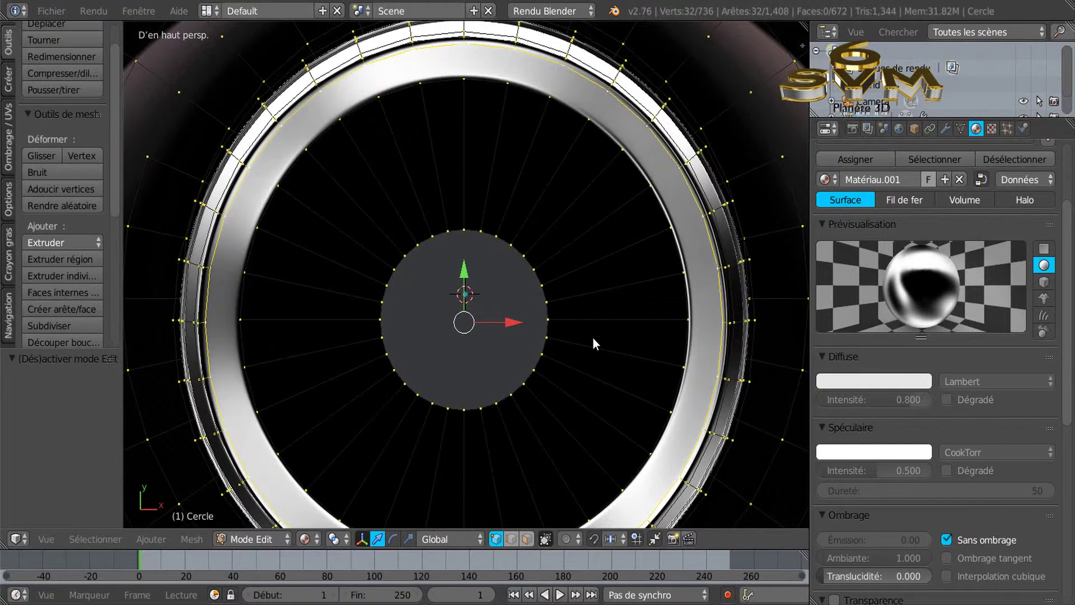
key("ctrl+z")
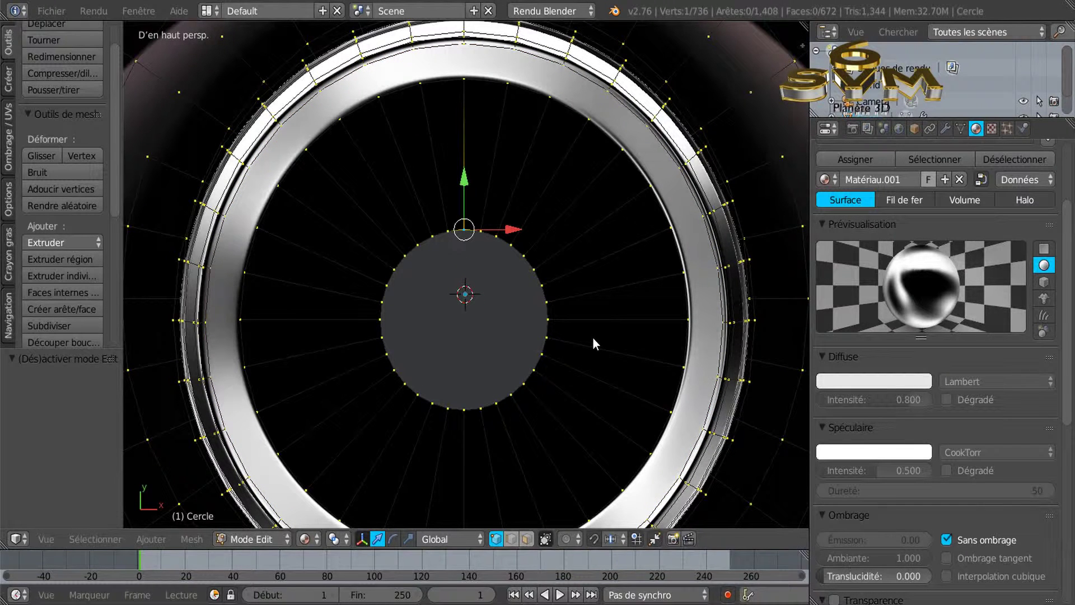
key("ctrl+KP_Add")
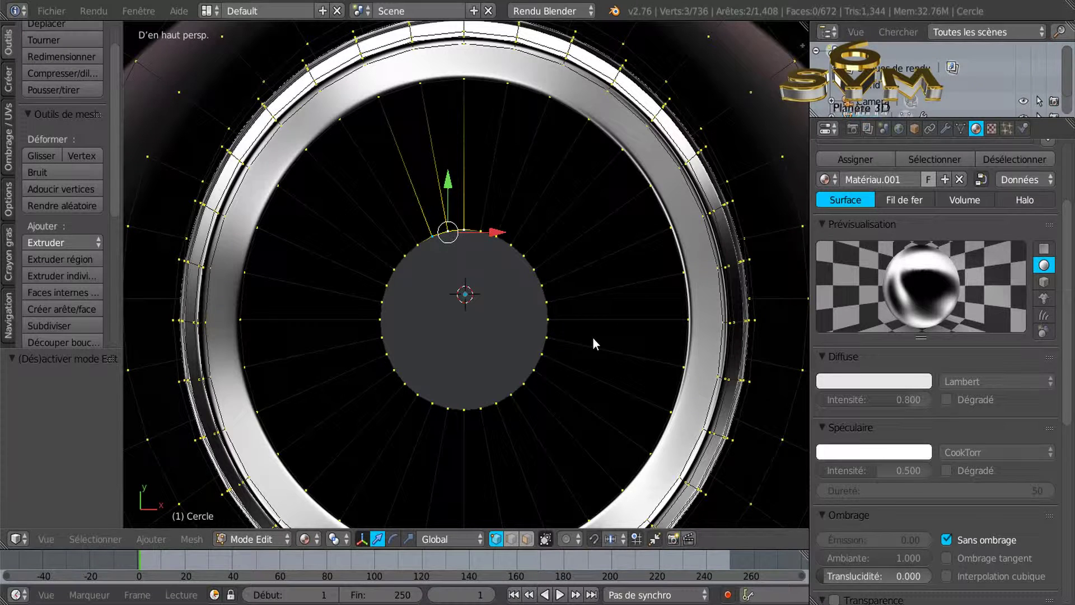
key("ctrl+shift+KP_Add")
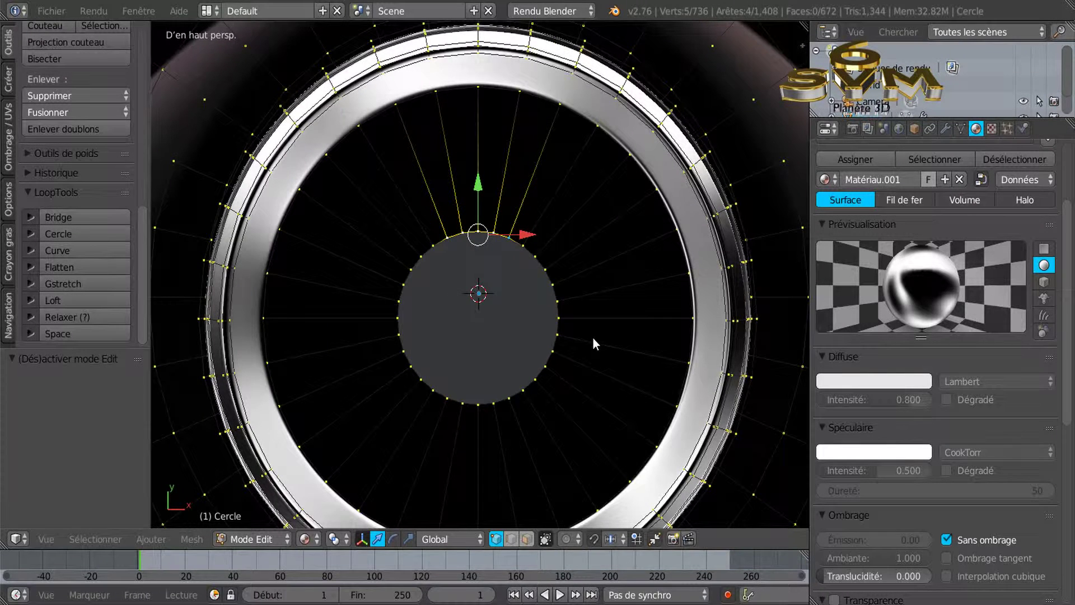
left_click(62, 283)
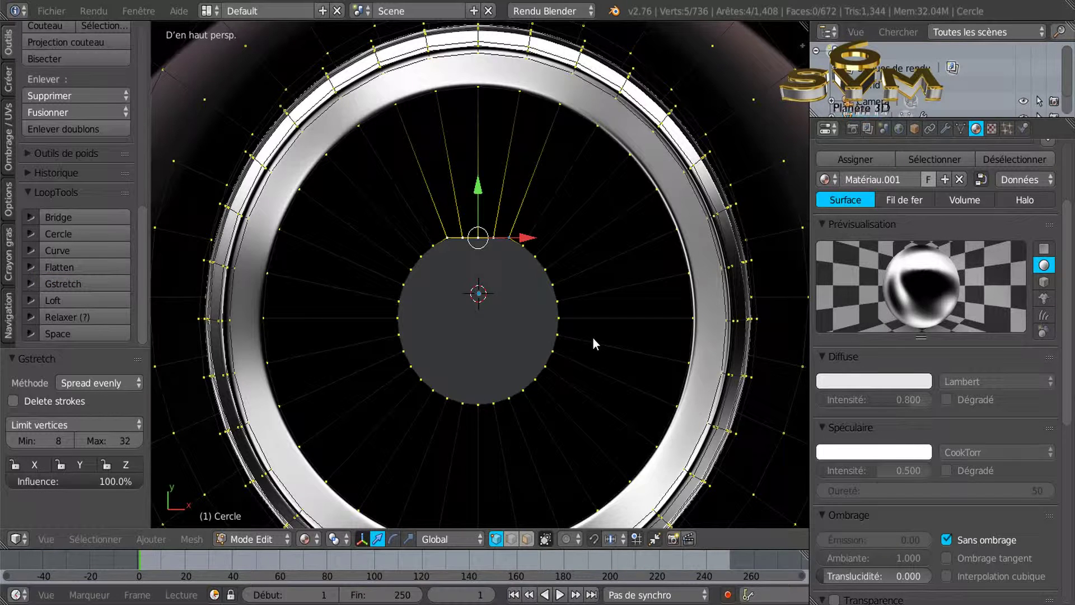
key("ctrl+z")
key("ctrl+KP_Add")
key("ctrl+KP_Add")
key("ctrl+KP_Add")
key("ctrl+KP_Add")
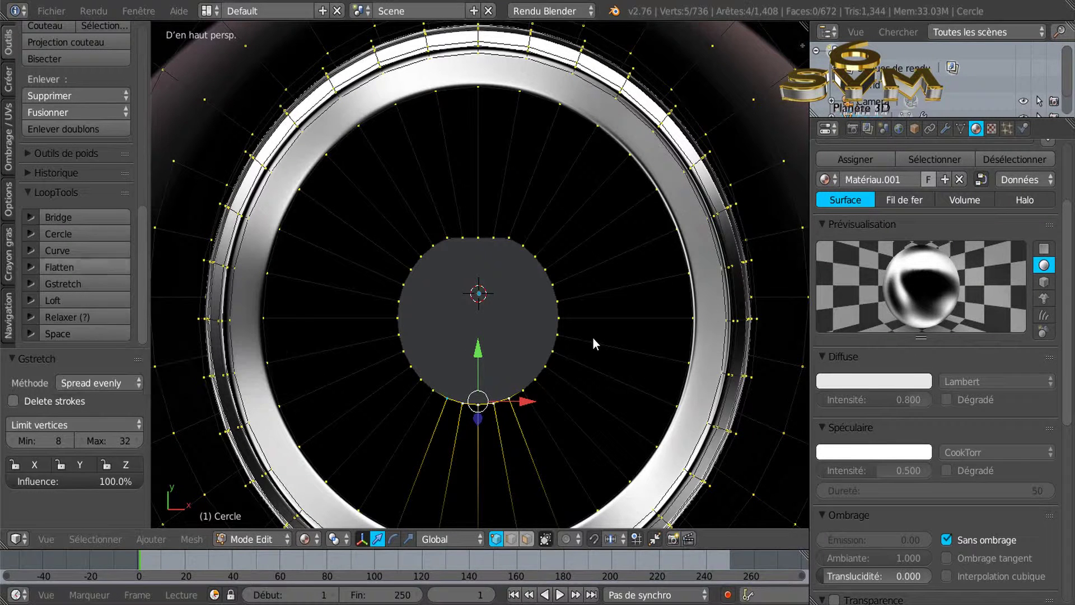
key("shift+r")
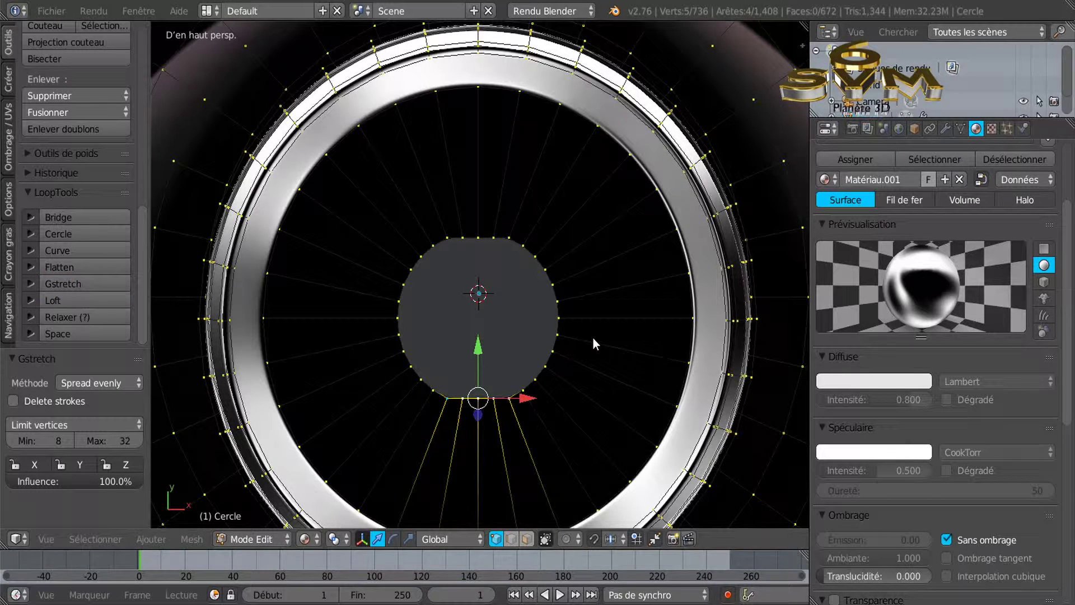
Straighten the circle's right-side vertices into a vertical column and shift it along X
key("a")
key("c")
mouse_move(578, 279)
left_mouse_down()
mouse_move(543, 280)
mouse_move(540, 358)
left_mouse_up()
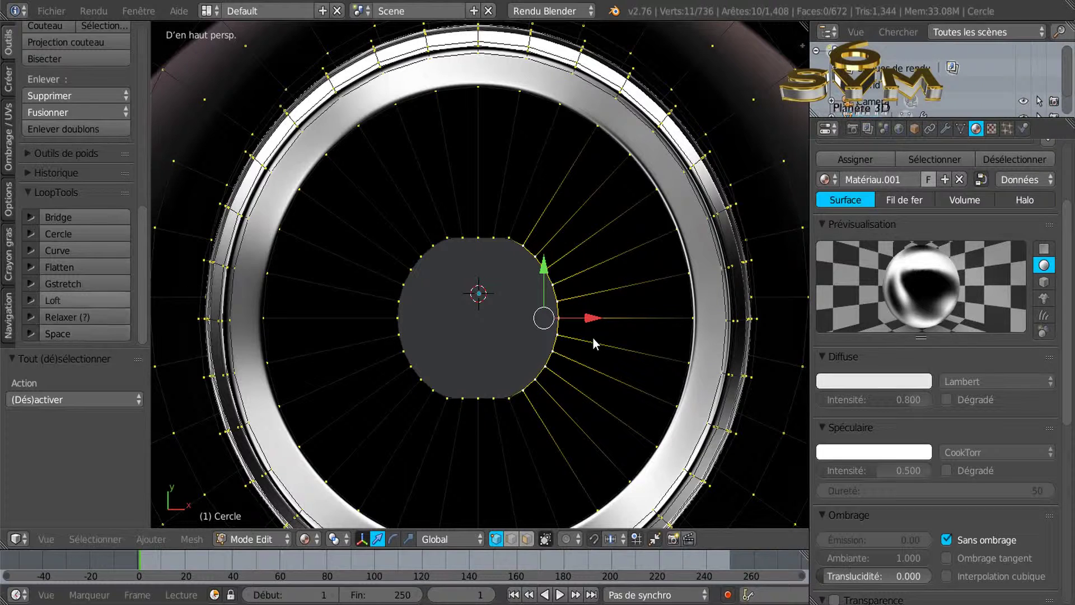
key("shift+r")
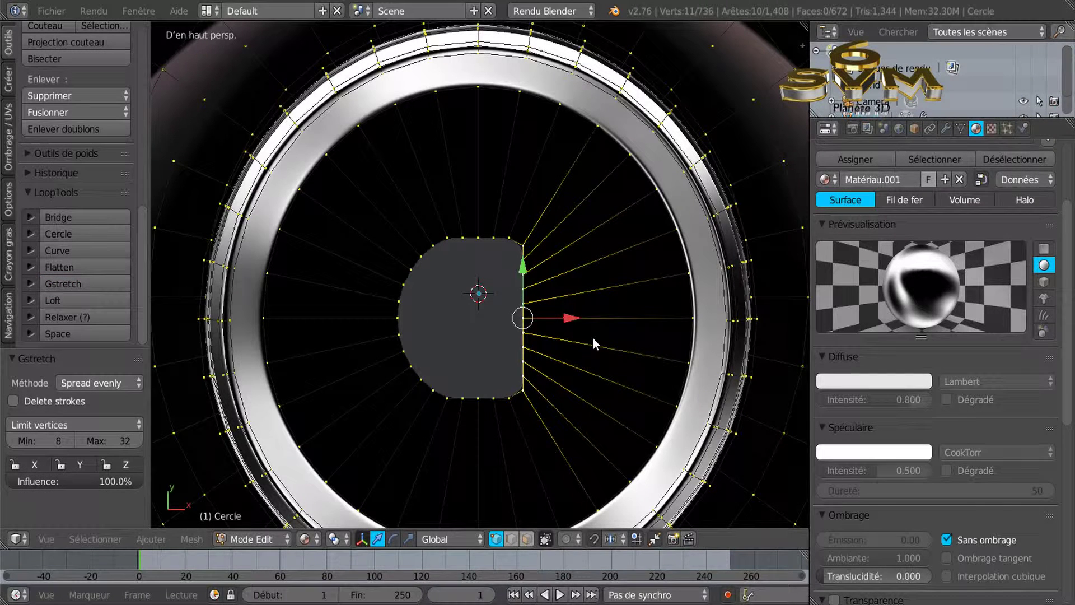
key("g")
key("x")
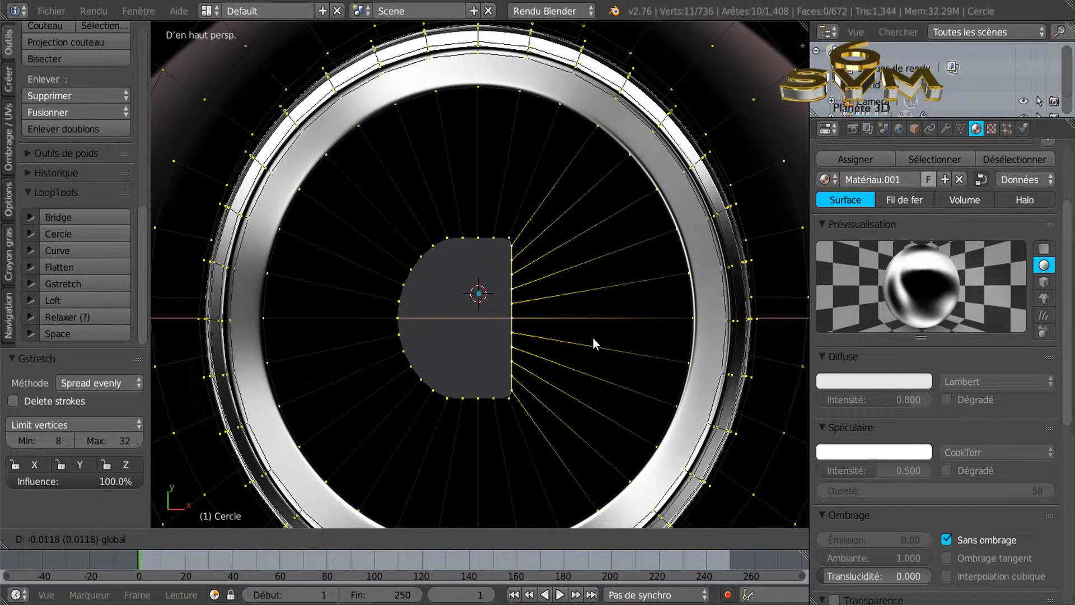
left_click(594, 344)
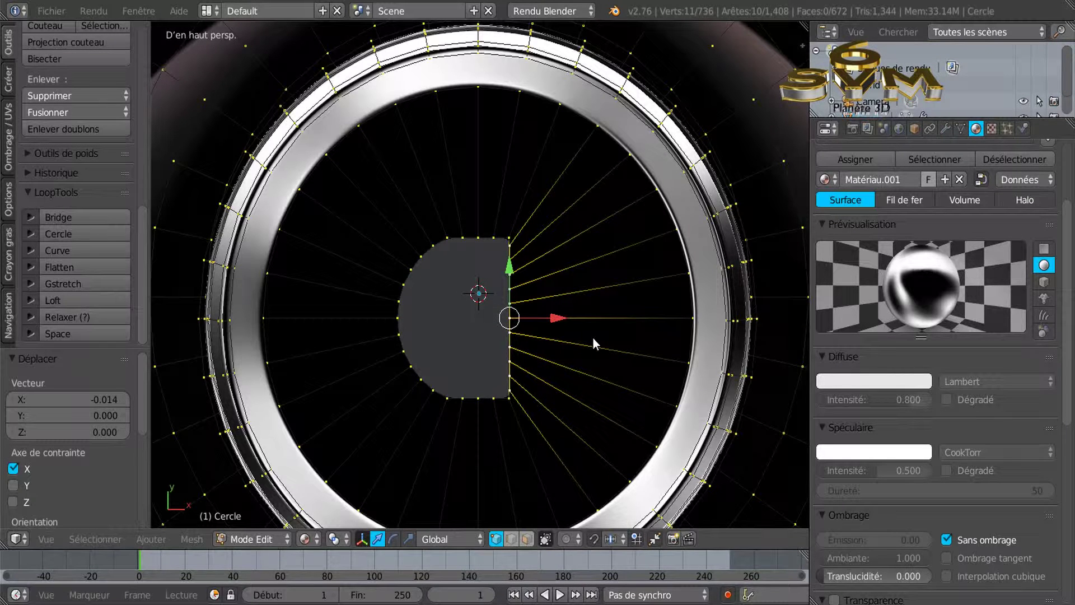
Straighten the circle's left arc into a vertical column and shift it along X
key("a")
key("c")
mouse_move(421, 252)
left_mouse_down()
mouse_move(395, 349)
mouse_move(427, 396)
left_mouse_up()
key("Escape")
left_click(63, 284)
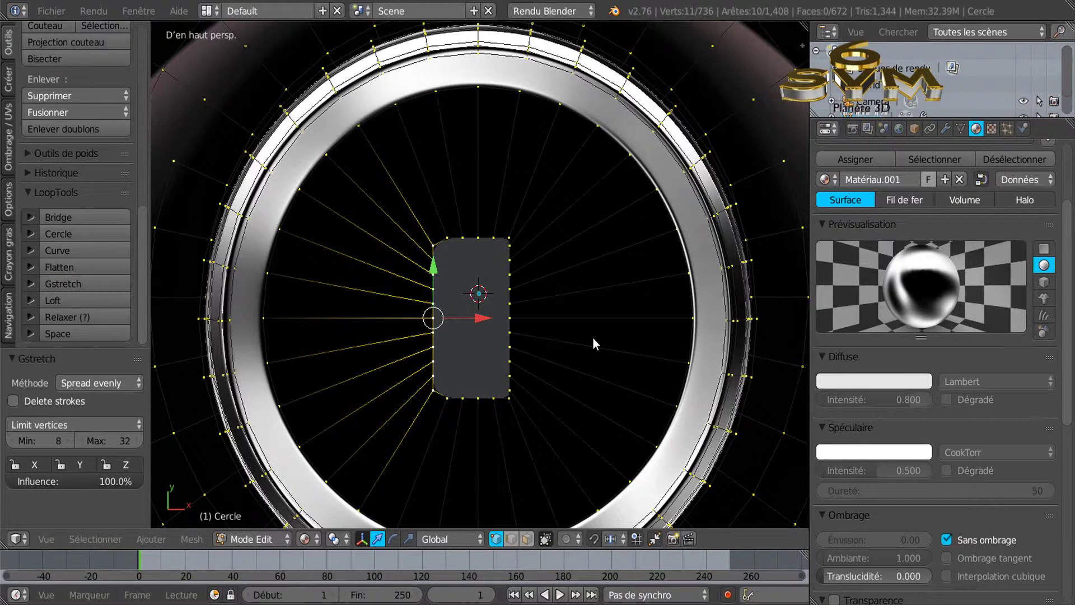
key("g")
key("x")
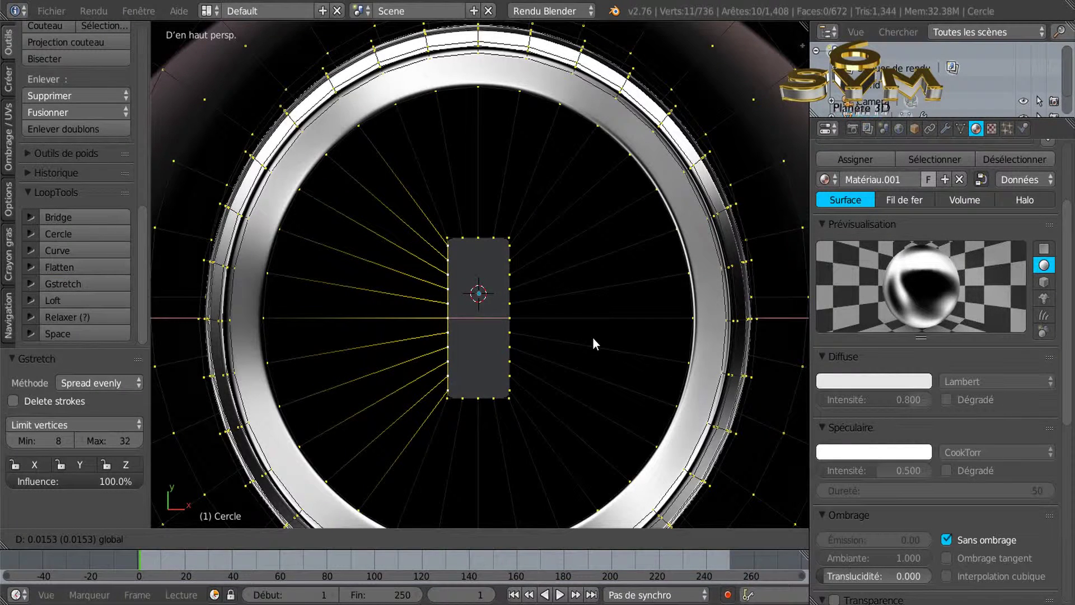
left_click(595, 343)
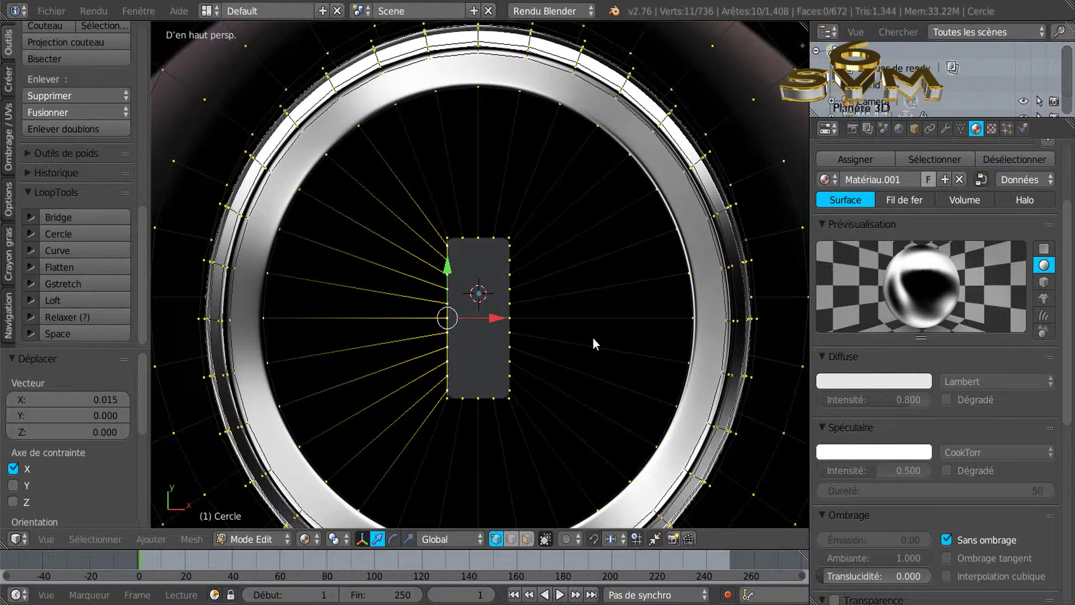
Scale the rectangular slot loop to 0.428 on X and 2.068 on Y
key("ctrl+l")
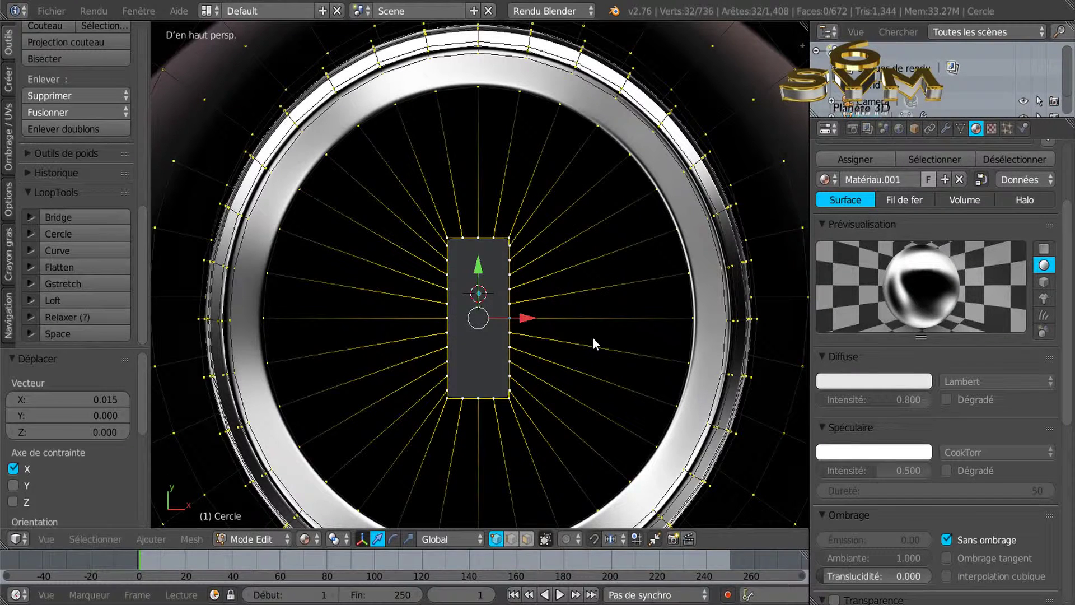
key("ctrl+alt+s")
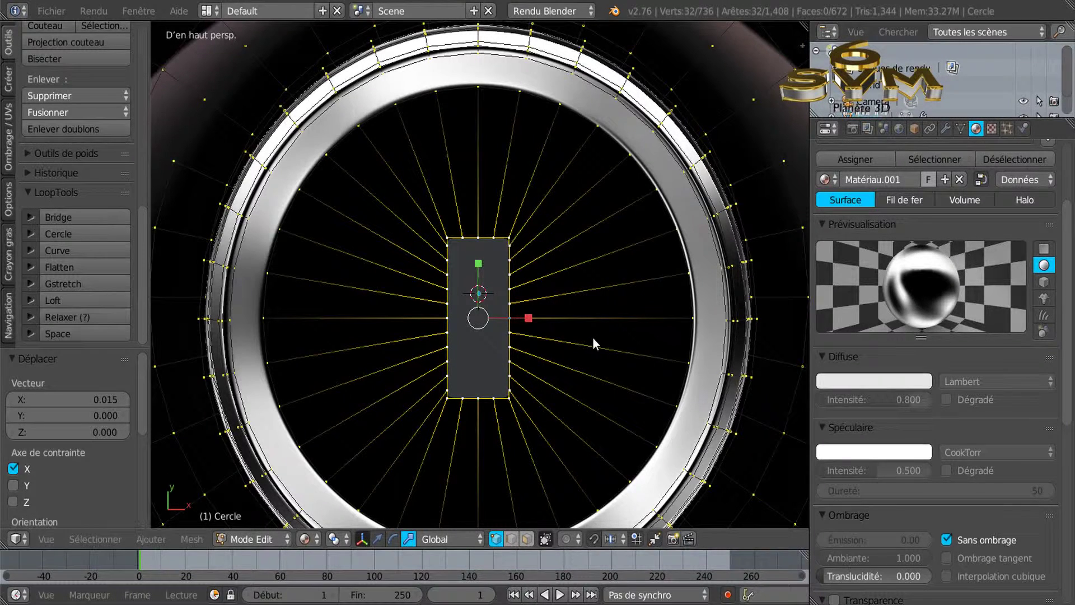
key("s")
key("x")
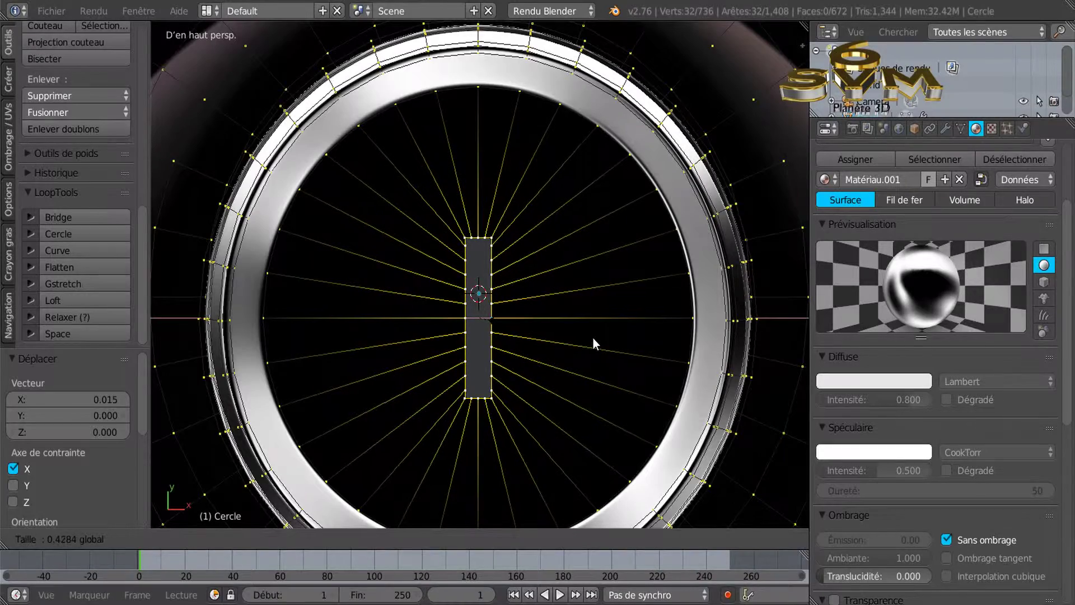
left_click(595, 344)
key("s")
key("y")
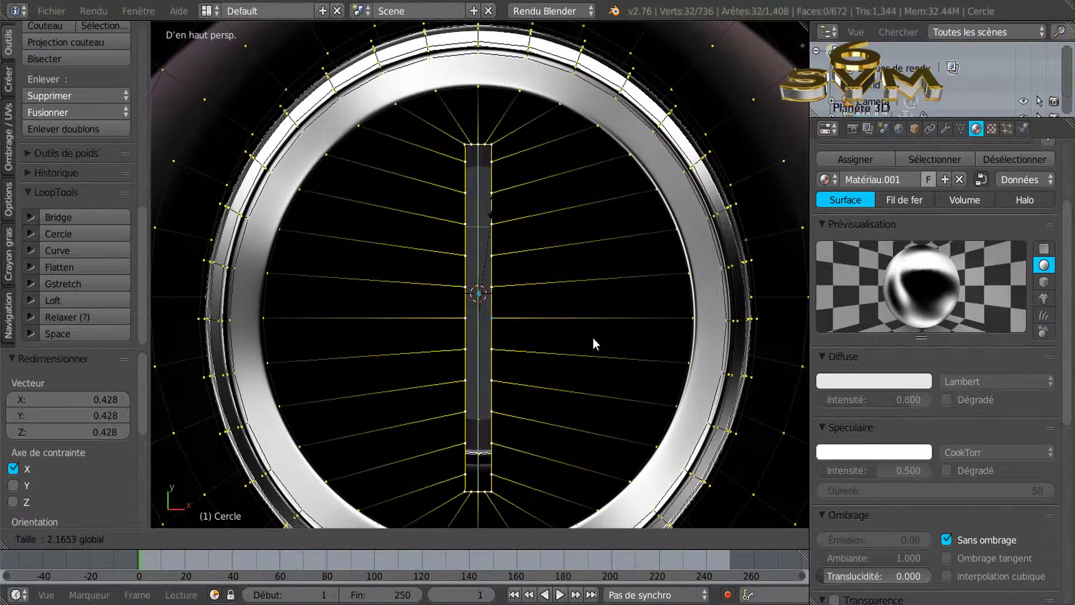
left_click(595, 344)
scroll(594, 344, "down", 4)
Return to top view, zoom in on the slot and switch to edge select mode
middle_click_drag(594, 343, 594, 344)
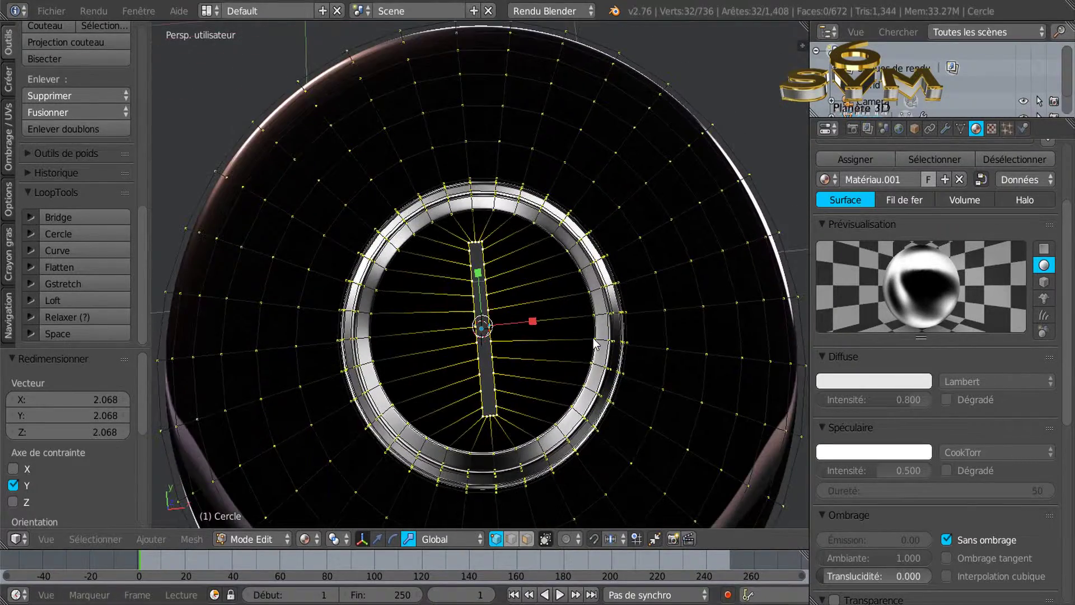
key("KP_7")
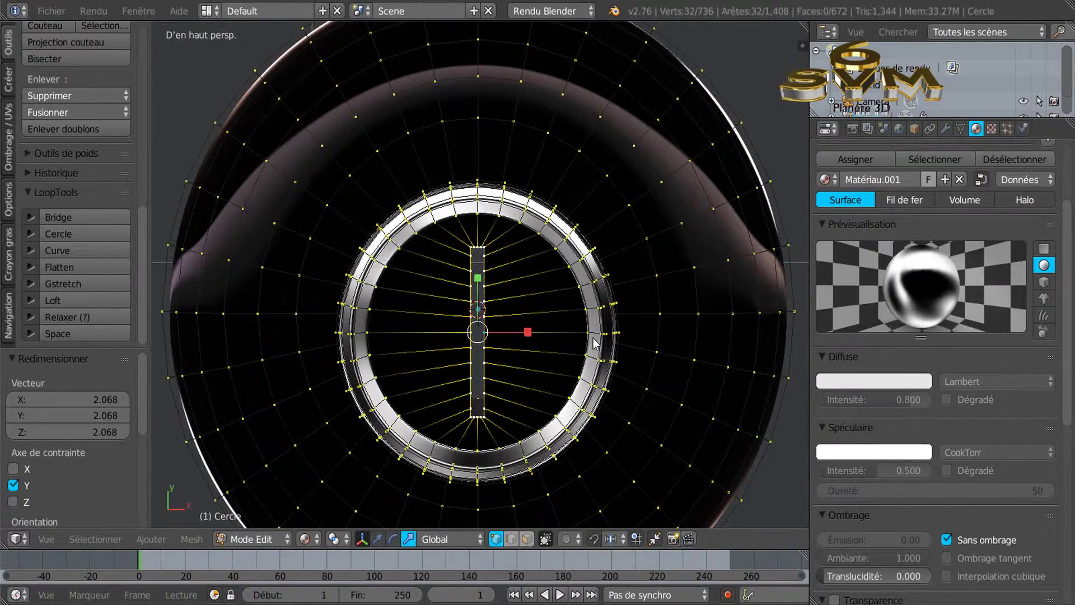
scroll(594, 344, "up", 3)
key("2")
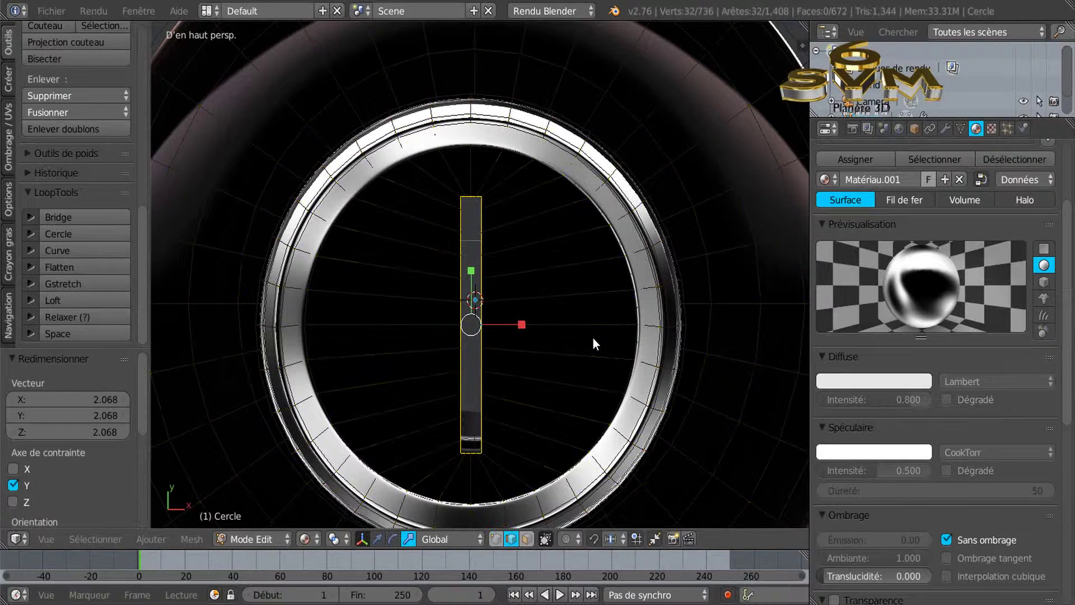
scroll(595, 344, "up", 1)
Shift the upper pair of slot side edges sideways along X to kink the slot
right_click(594, 344)
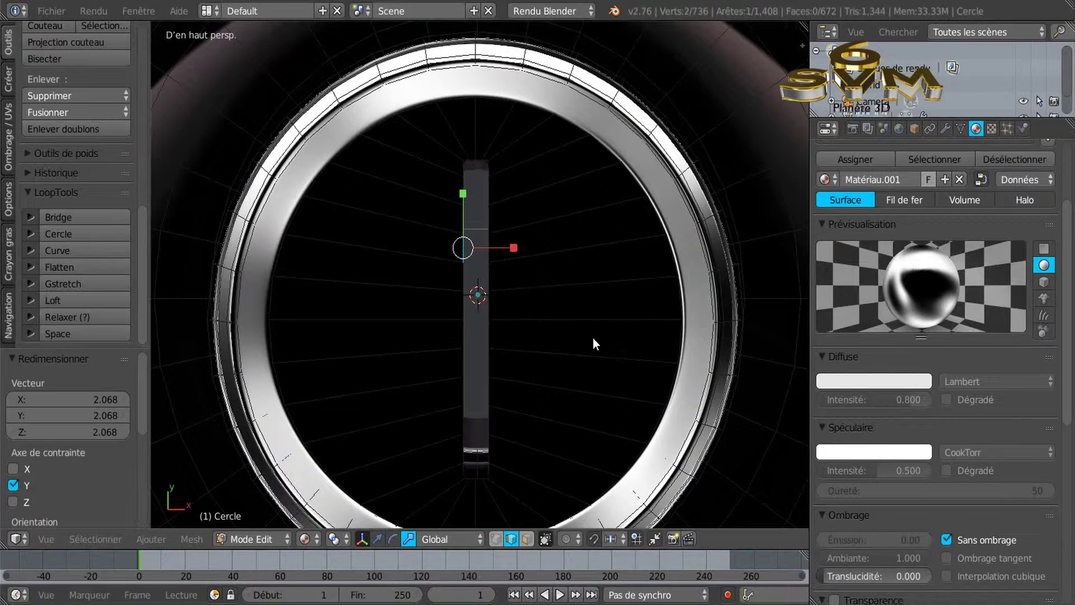
right_click(594, 344, "shift")
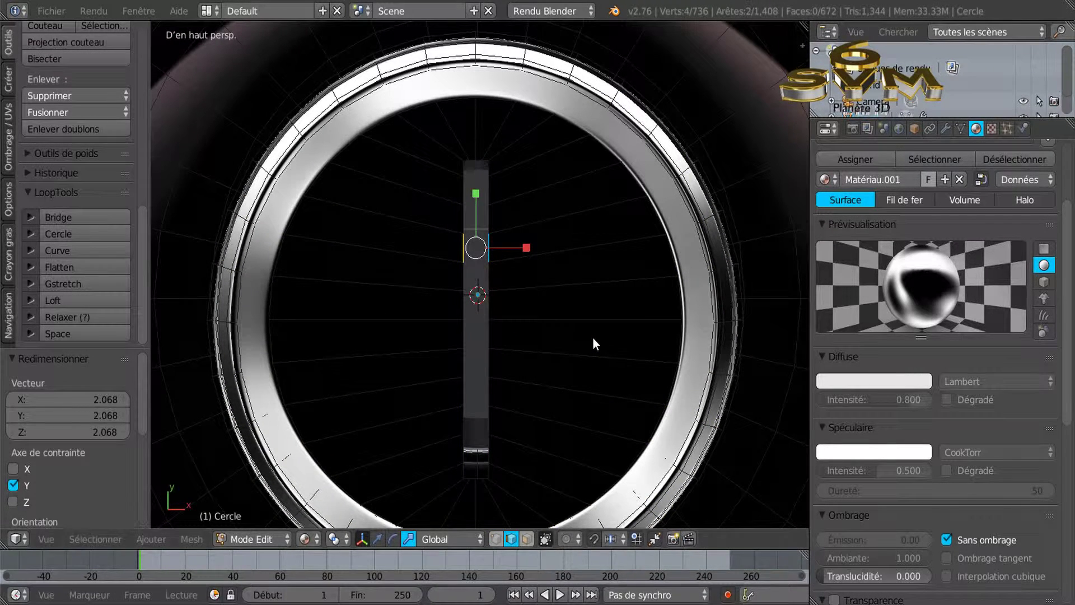
key("ctrl+space")
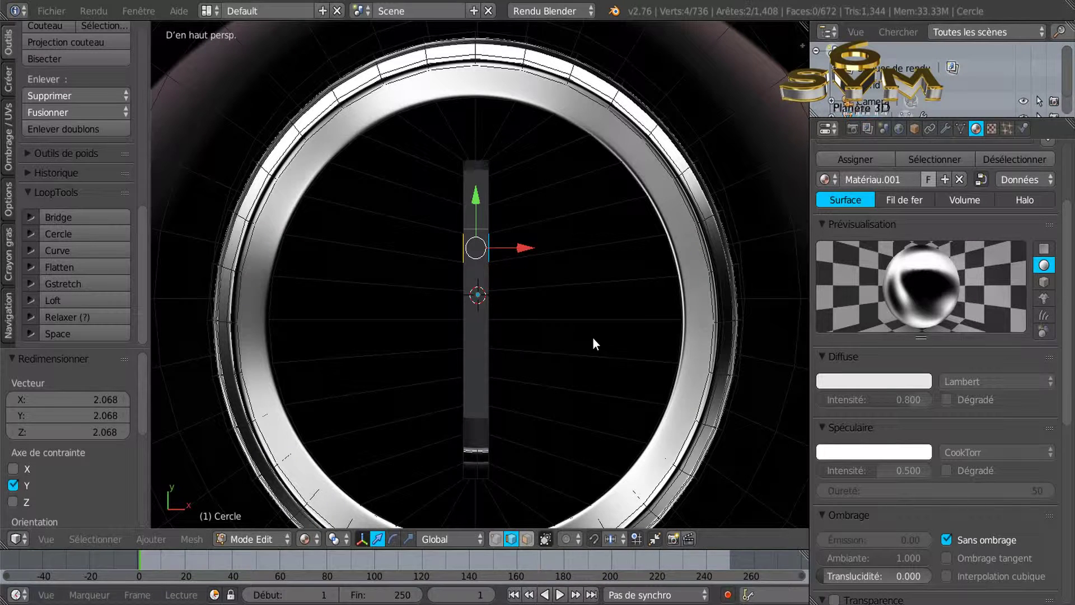
key("g")
key("x")
left_click(594, 344)
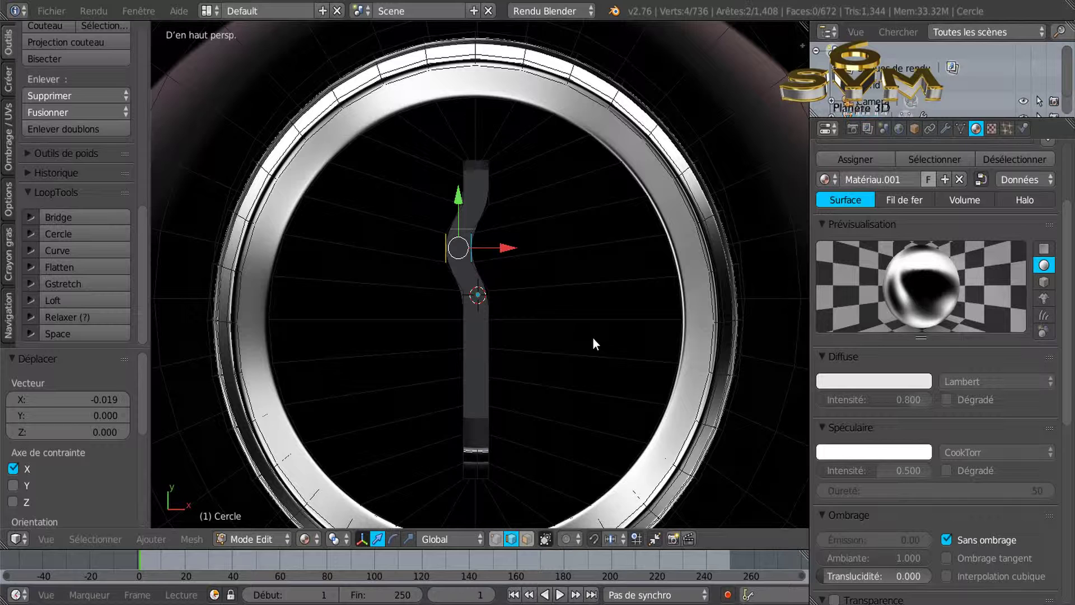
Shift the lower slot edges along X, about -0.018, to complete the S-curve
key("ctrl+z")
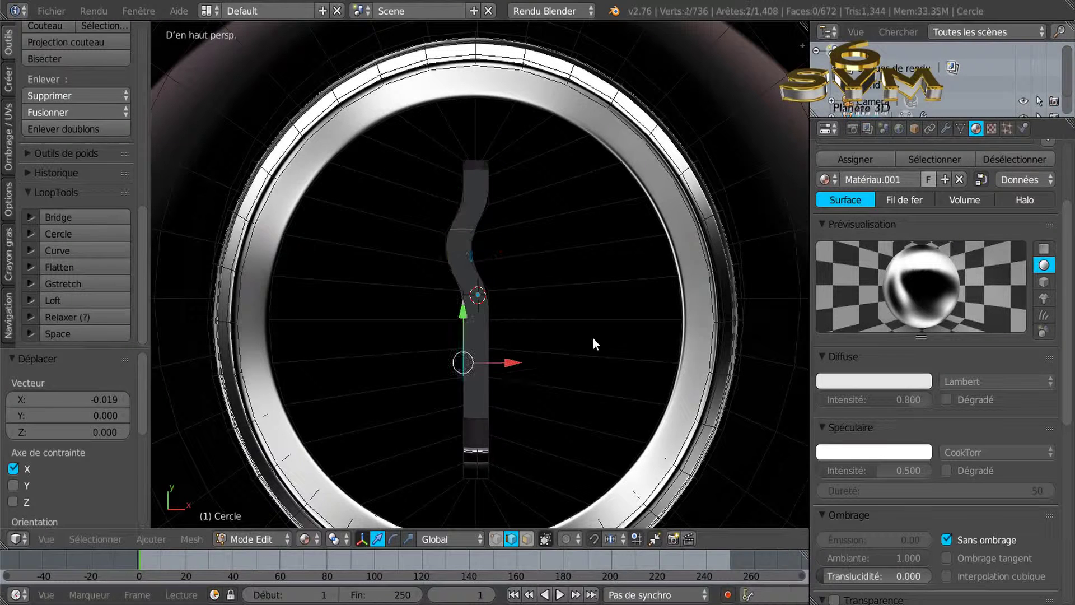
key("ctrl+KP_Add")
key("g")
key("x")
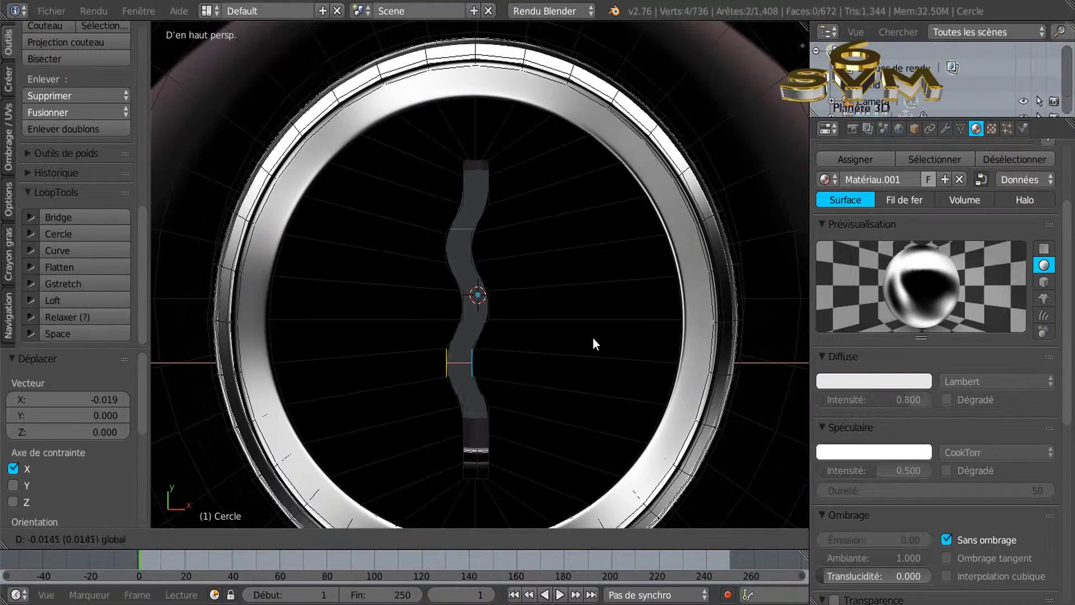
left_click(594, 344)
Inspect the wavy slot, then select its entire outline in vertex mode from top view
scroll(594, 343, "down", 2)
key("KP_2")
key("KP_4")
key("KP_2")
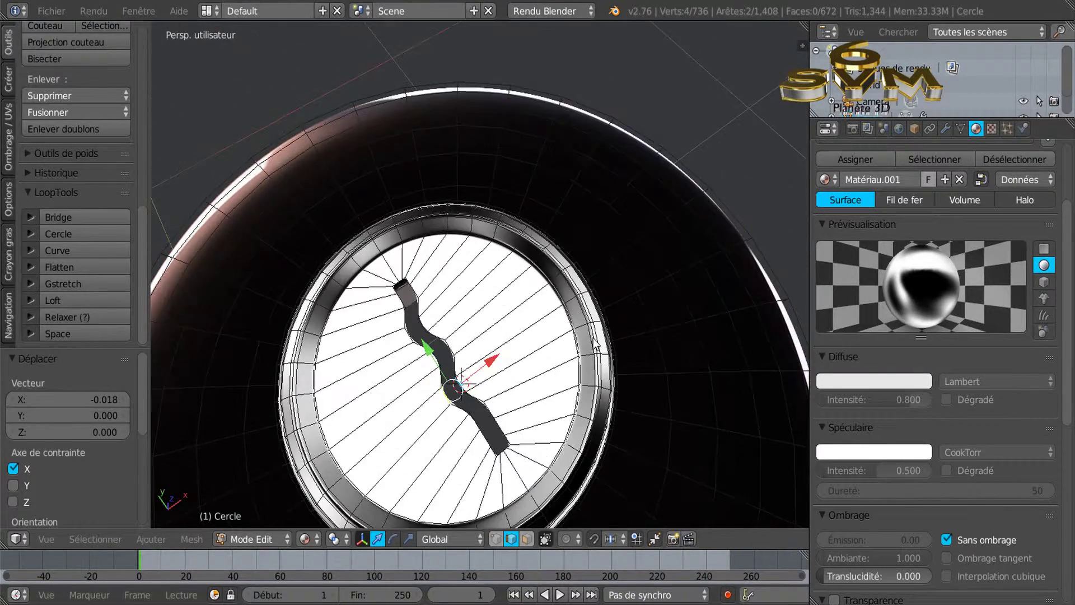
scroll(594, 344, "up", 3)
key("1")
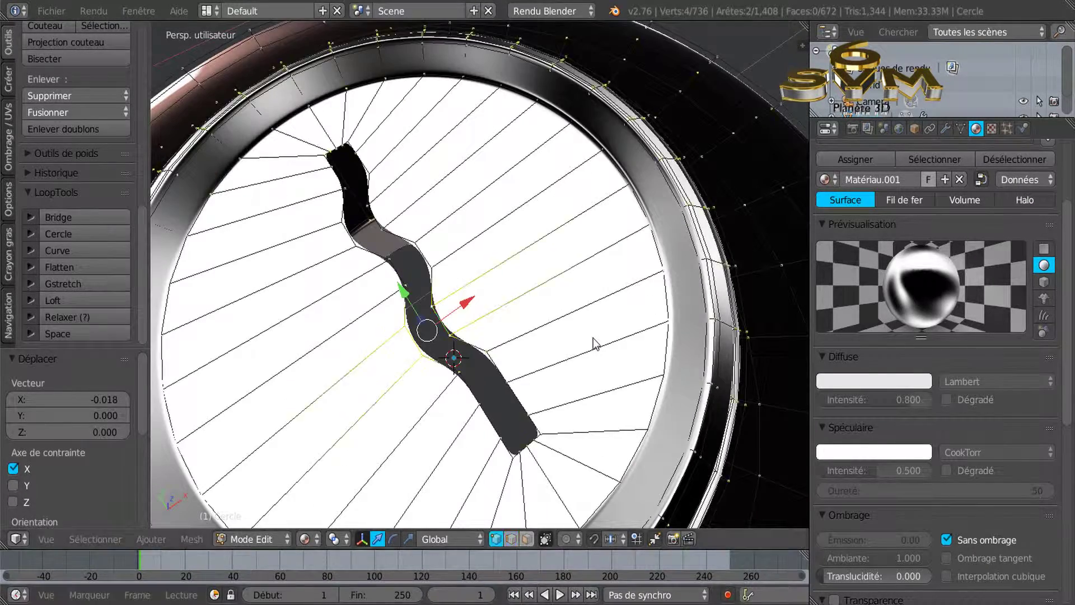
scroll(594, 343, "up", 4)
right_click(594, 347, "alt")
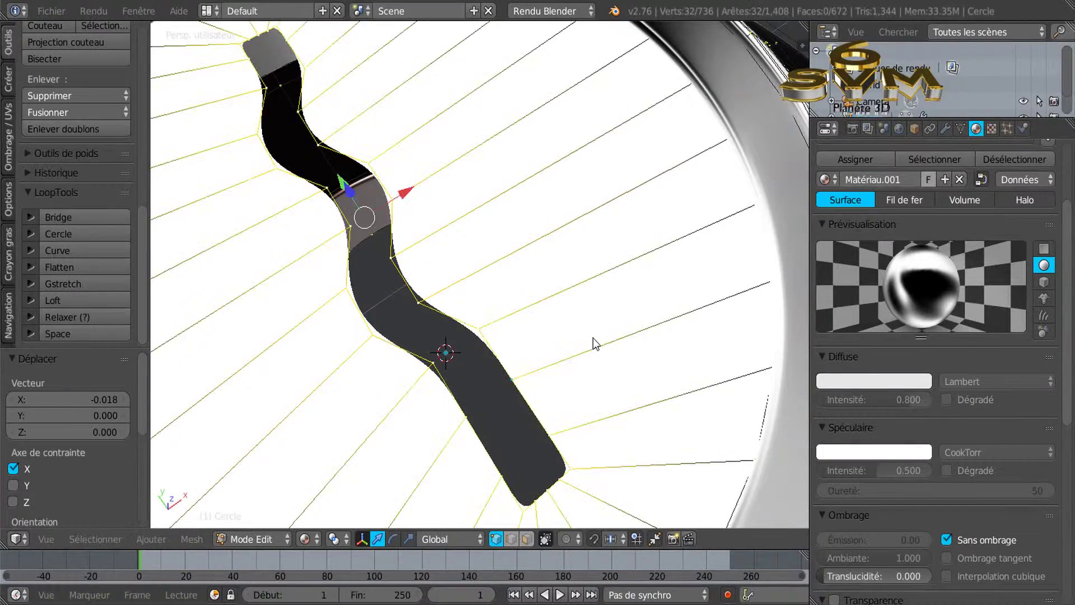
scroll(594, 344, "down", 4)
key("KP_7")
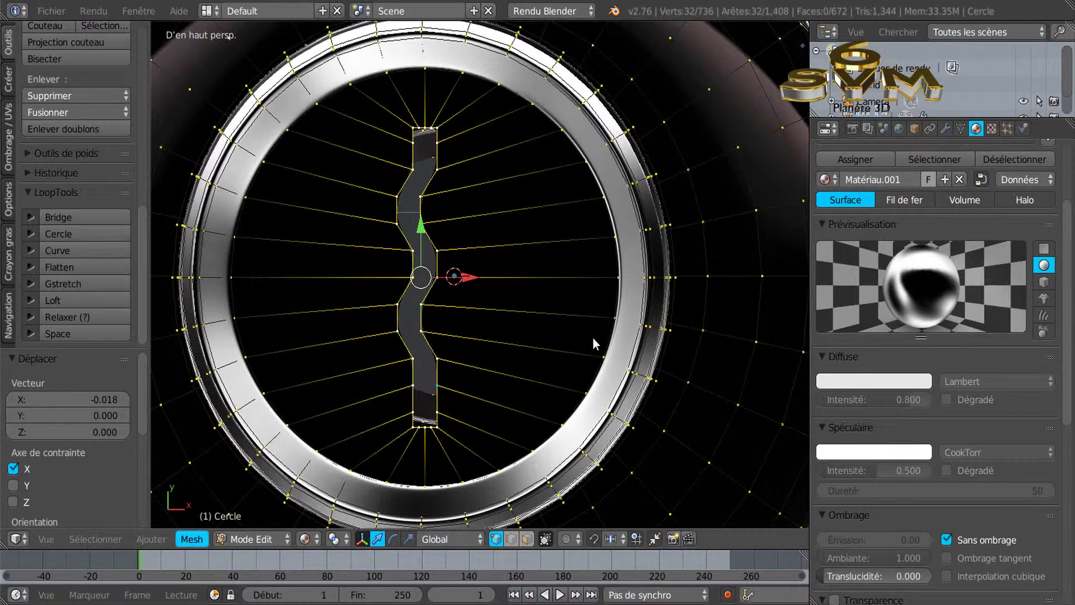
Switch the viewport to solid grey shading and orbit to a tilted view of the disc top
left_click(192, 539)
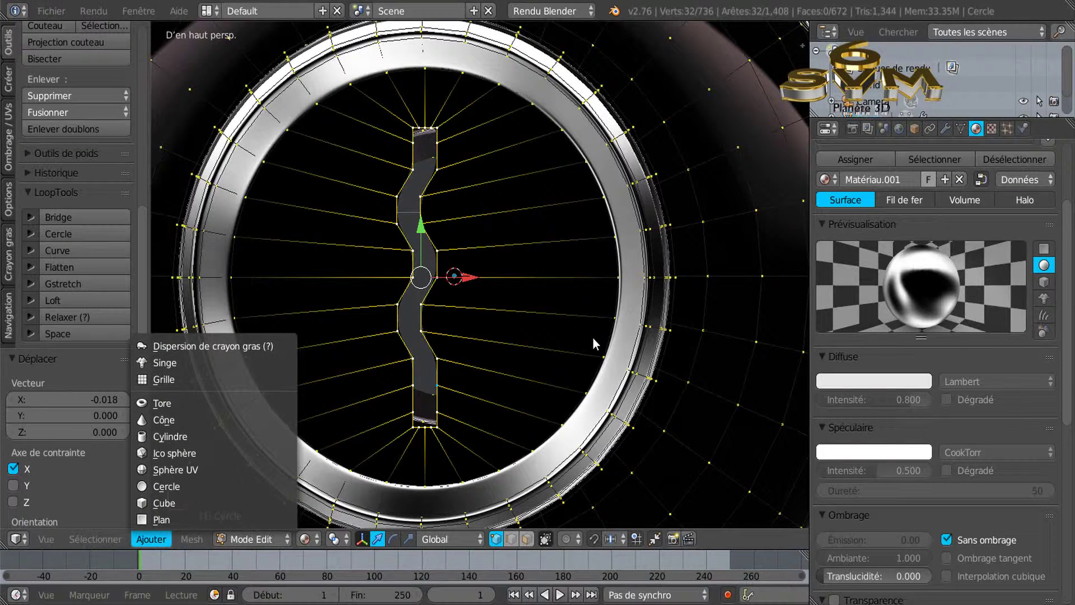
key("Right")
key("Up")
key("Up")
key("Escape")
left_click(305, 539)
left_click(336, 482)
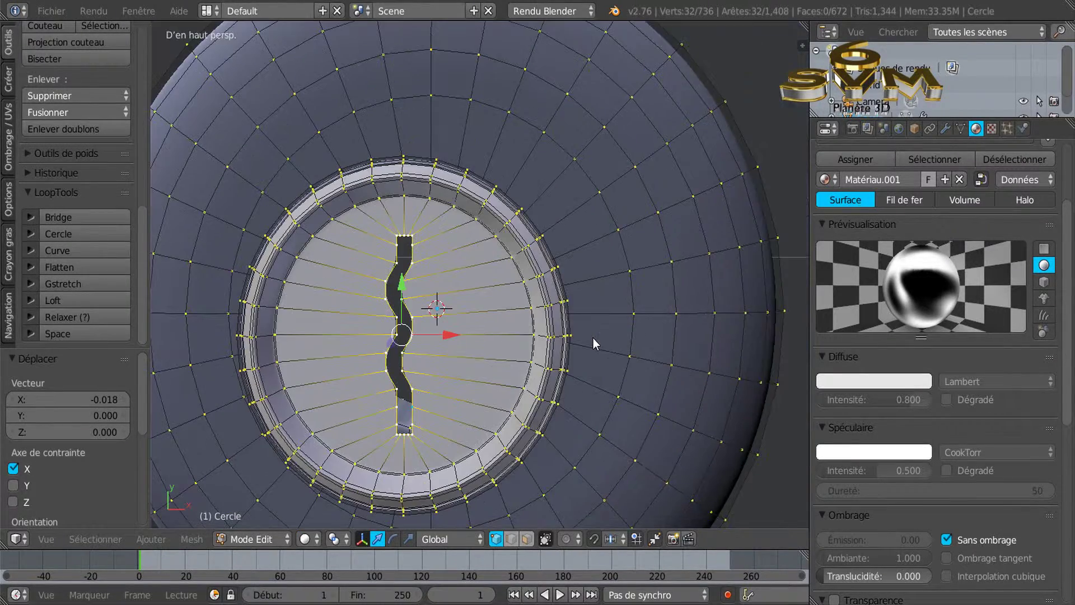
scroll(595, 343, "up", 2)
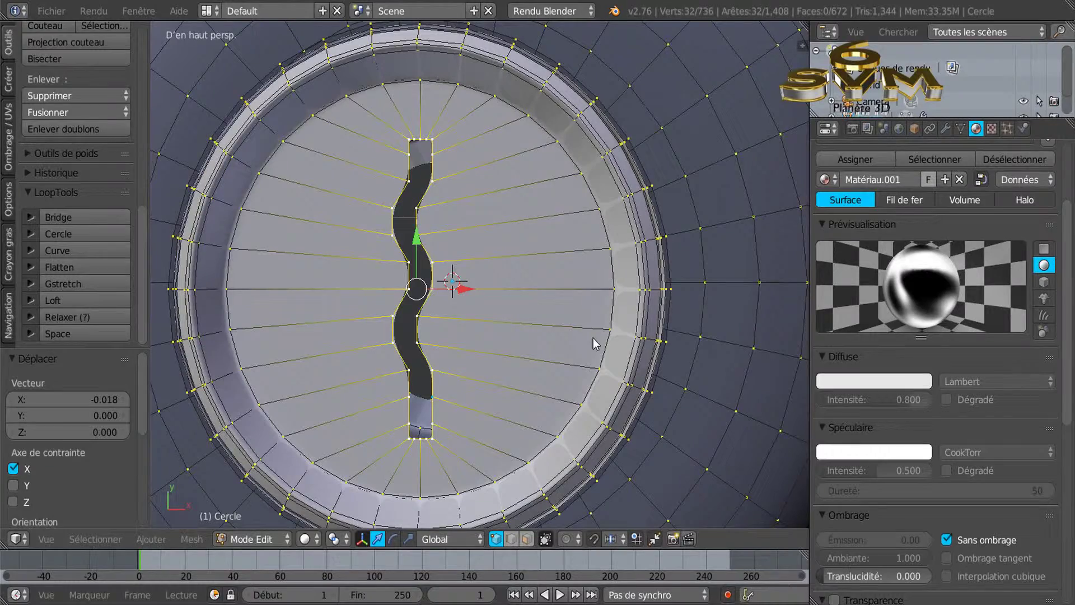
middle_click_drag(595, 344, 594, 344)
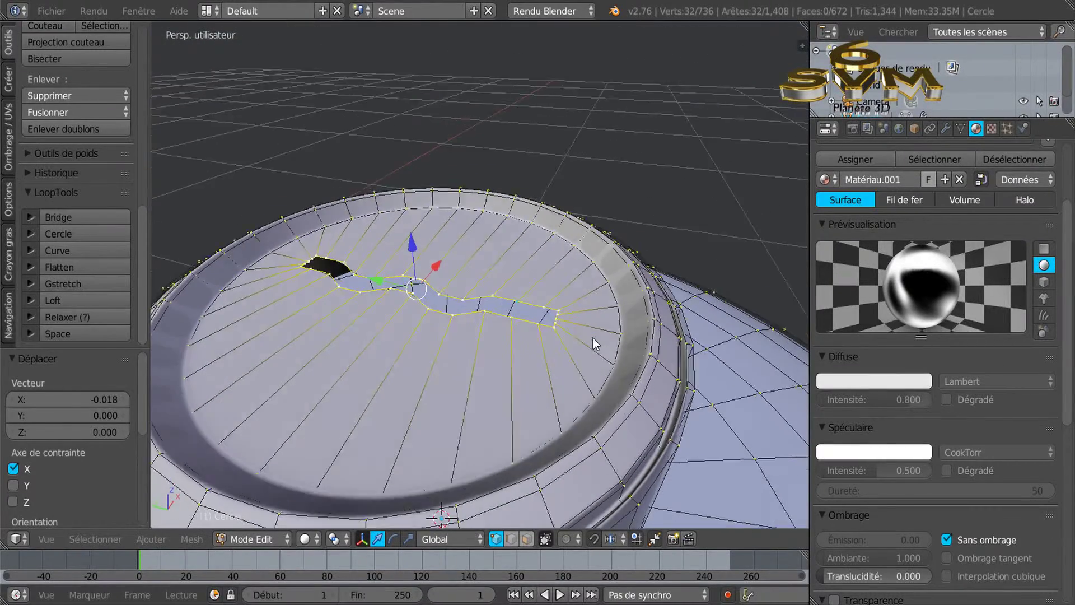
Extrude the slot faces in place and sink them 0.078 down along Z
key("e")
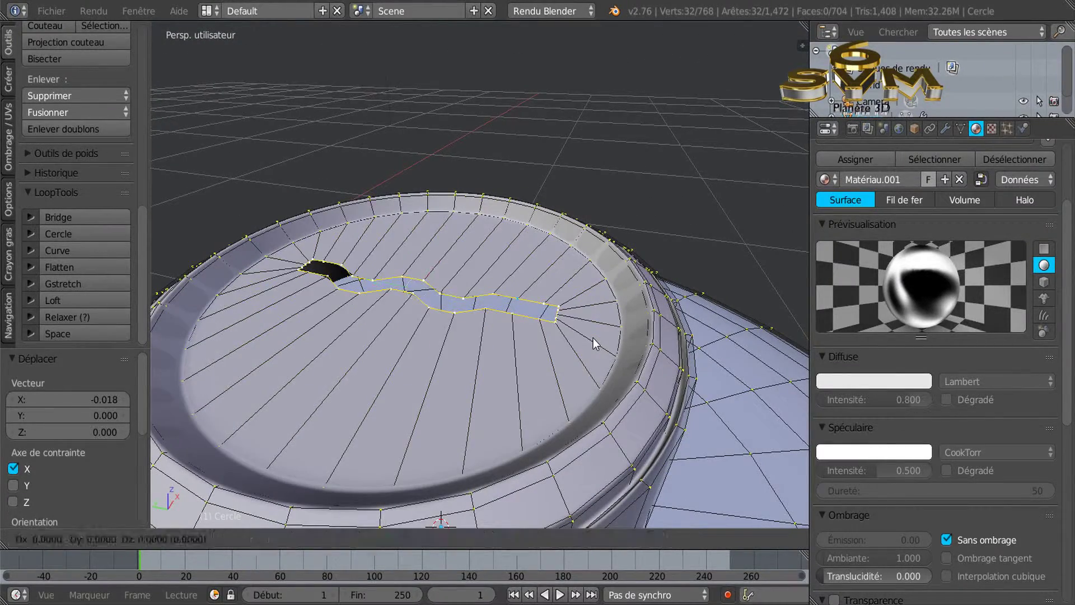
right_click(595, 343)
key("g")
key("z")
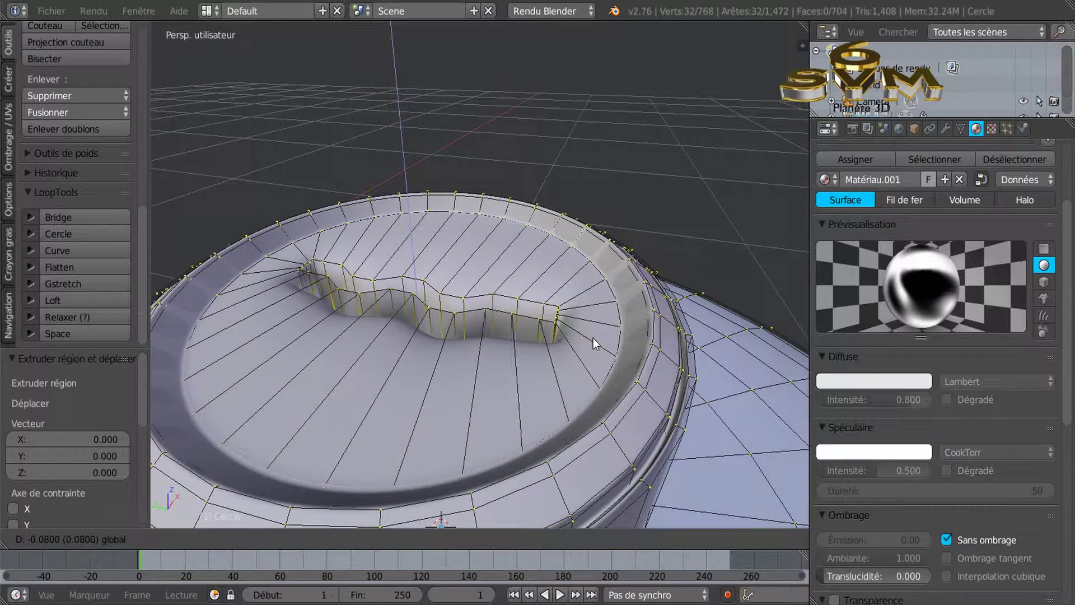
left_click(595, 343)
Add a loop cut around the recessed slot's walls
middle_click_drag(595, 343, 595, 344)
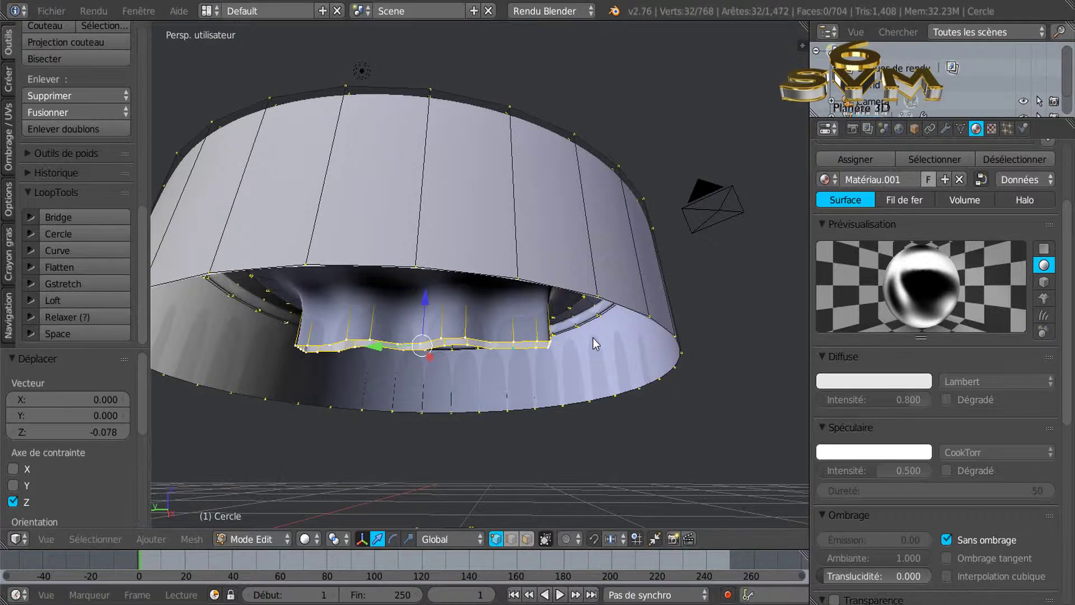
key("ctrl+r")
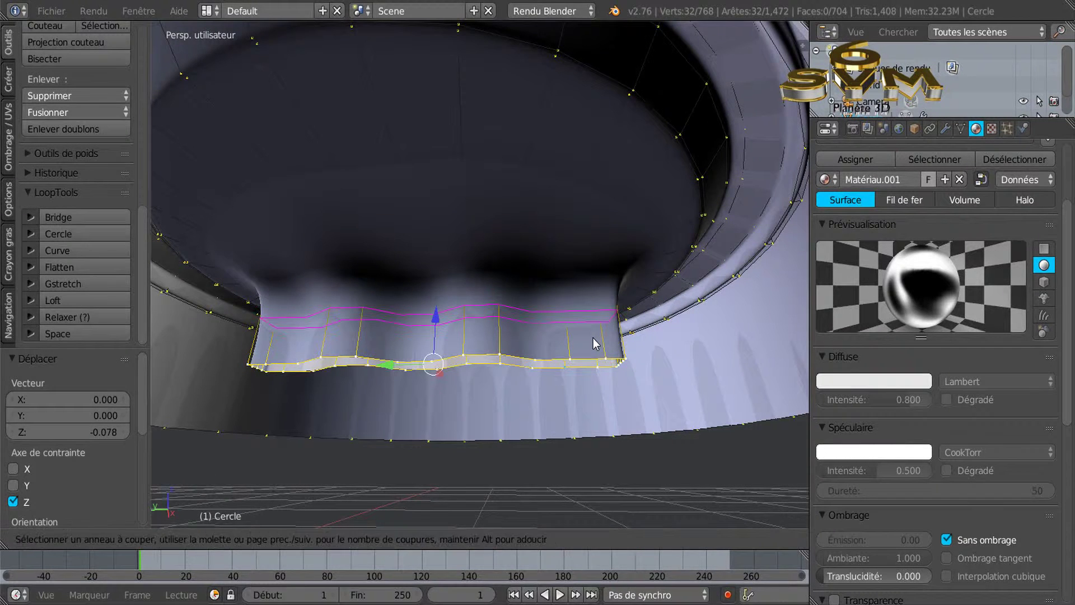
left_click(594, 344)
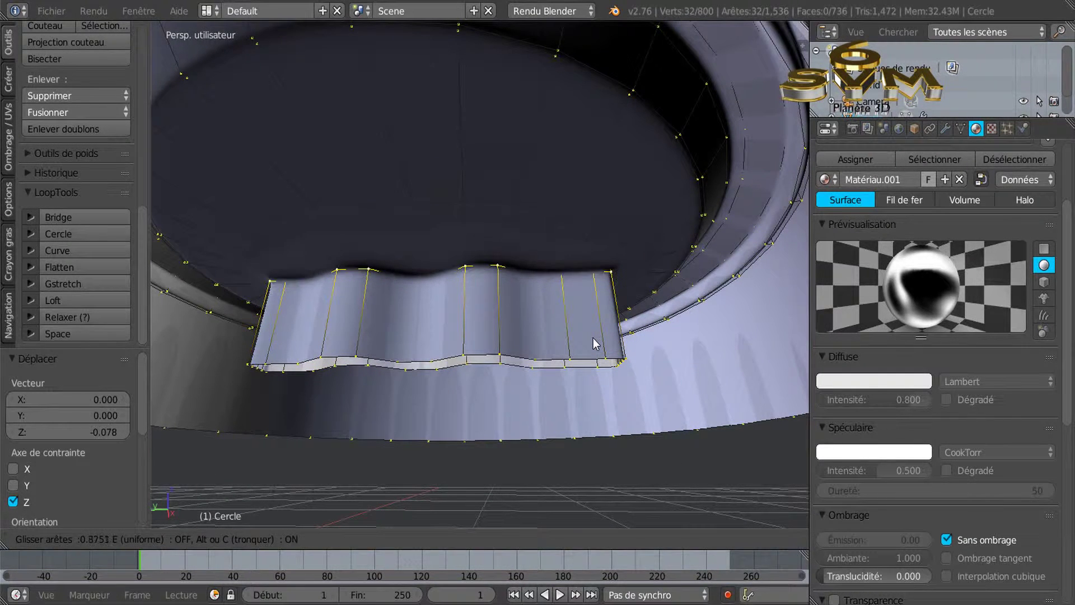
left_click(595, 343)
middle_click_drag(595, 344, 594, 343)
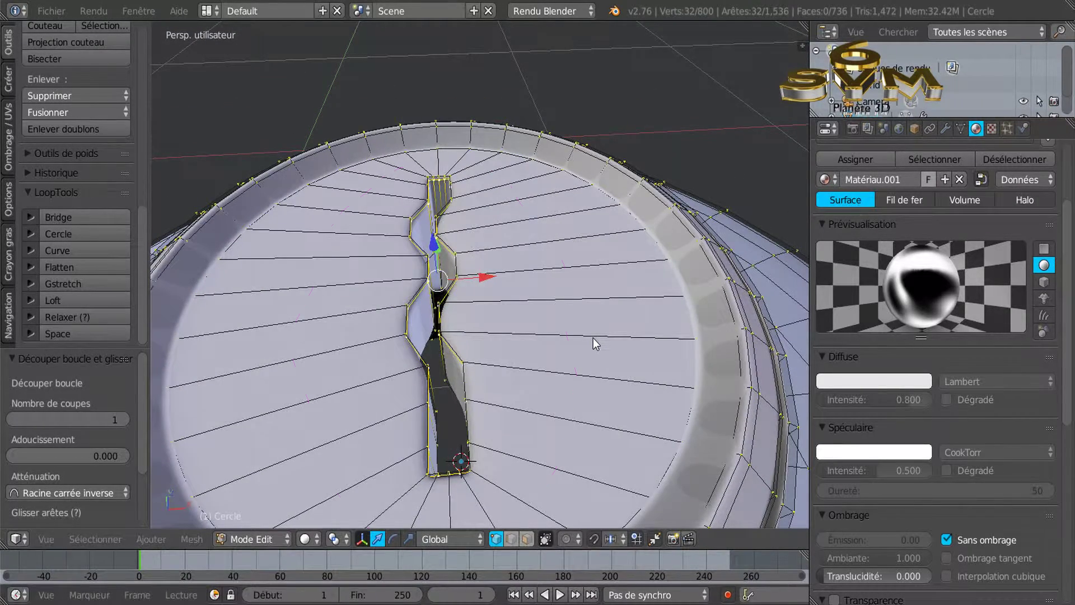
Cut two edge loops tightly ringing the wavy slot's rim, the first with even slide
key("ctrl+r")
left_click(595, 343)
key("e")
left_click(595, 343)
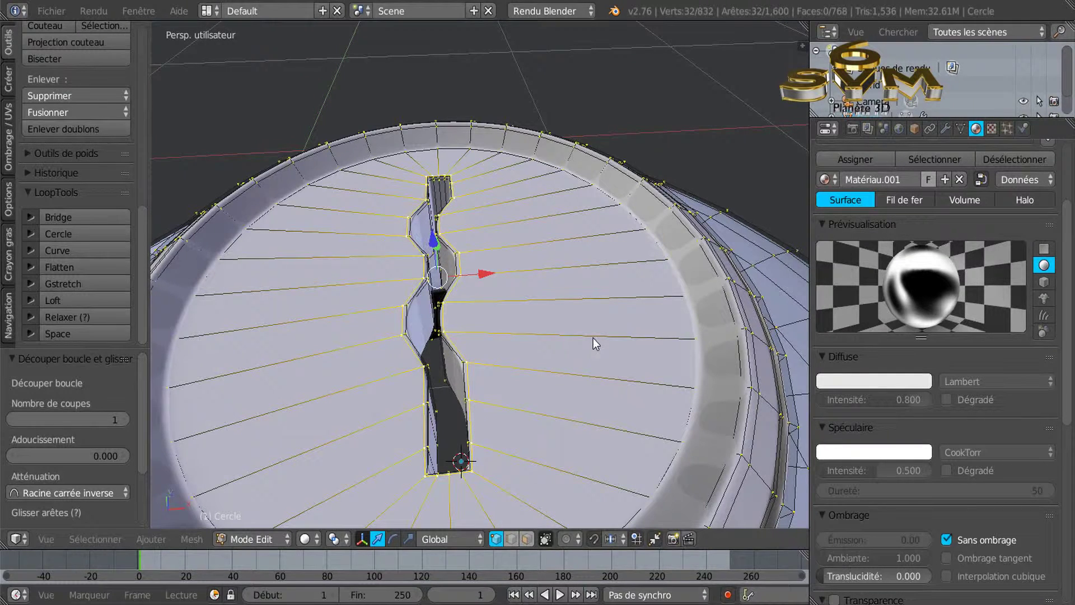
key("ctrl+r")
left_click(595, 343)
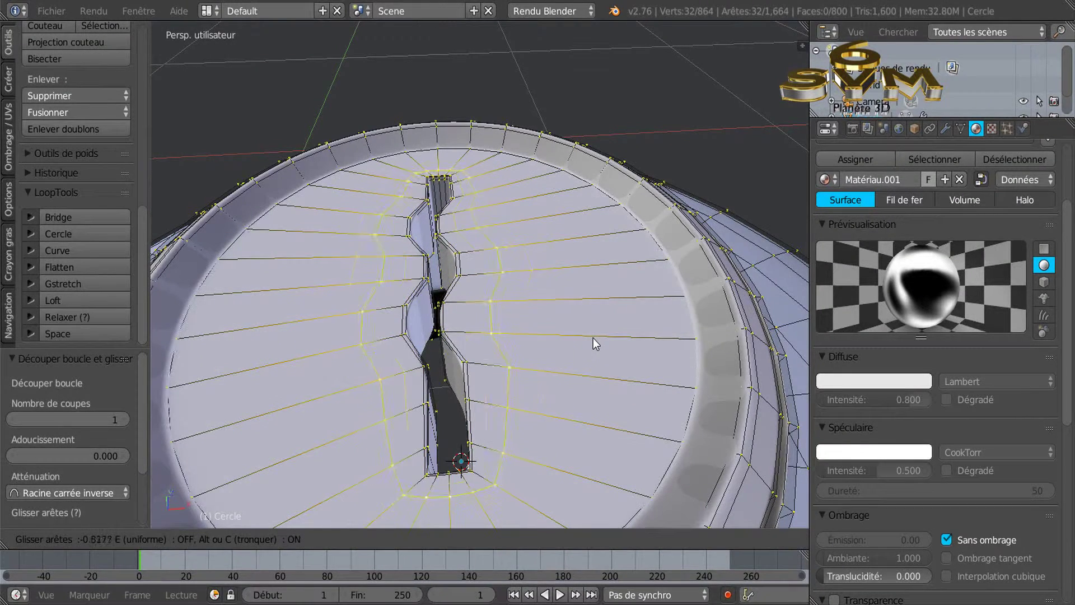
left_click(595, 343)
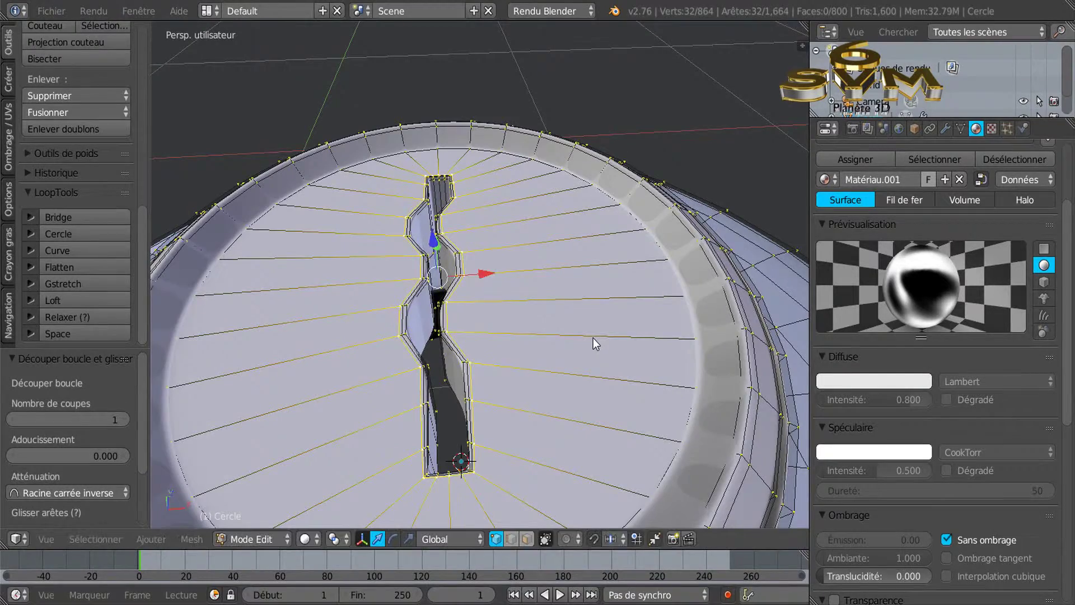
middle_click_drag(595, 343, 595, 343)
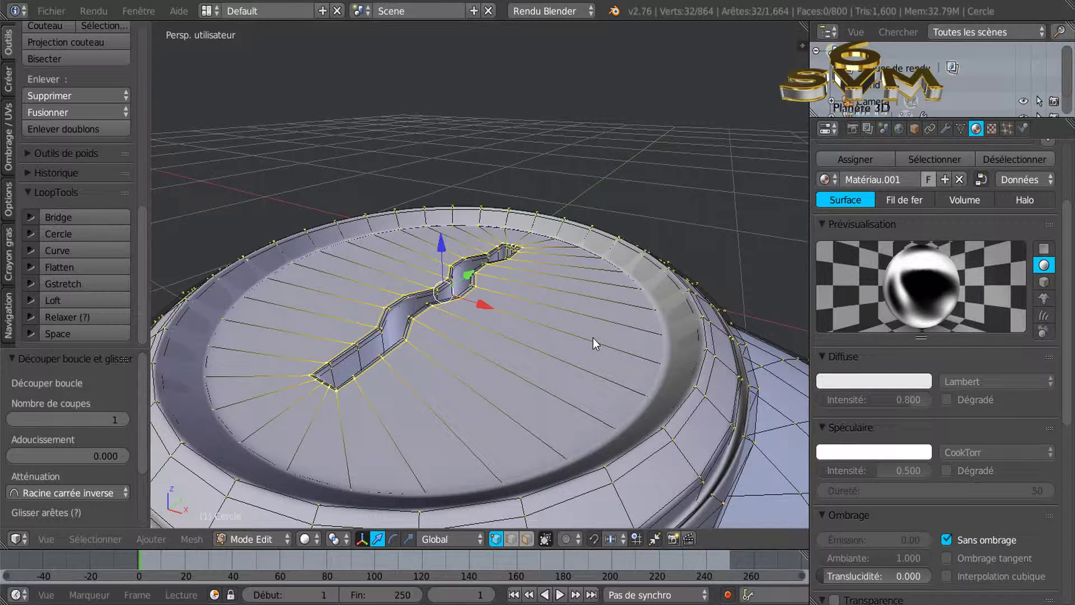
middle_click_drag(595, 344, 594, 343)
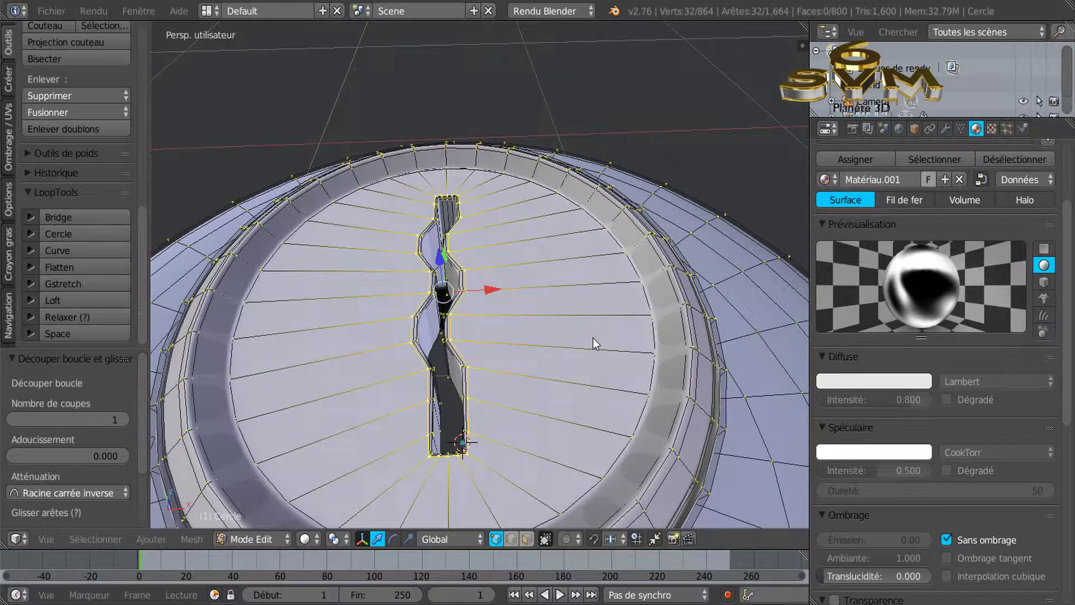
left_click(308, 539)
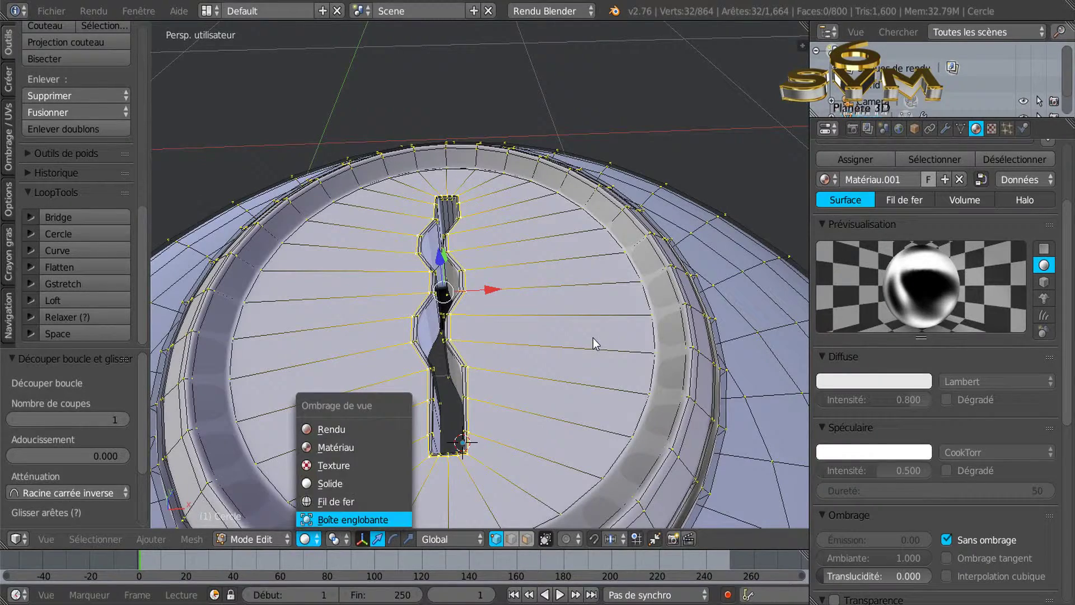
Switch to Material (Matériau) shading and return to Object Mode to view the chrome cap
key("Up")
key("Up")
key("Return")
middle_click_drag(595, 343, 595, 343)
key("Tab")
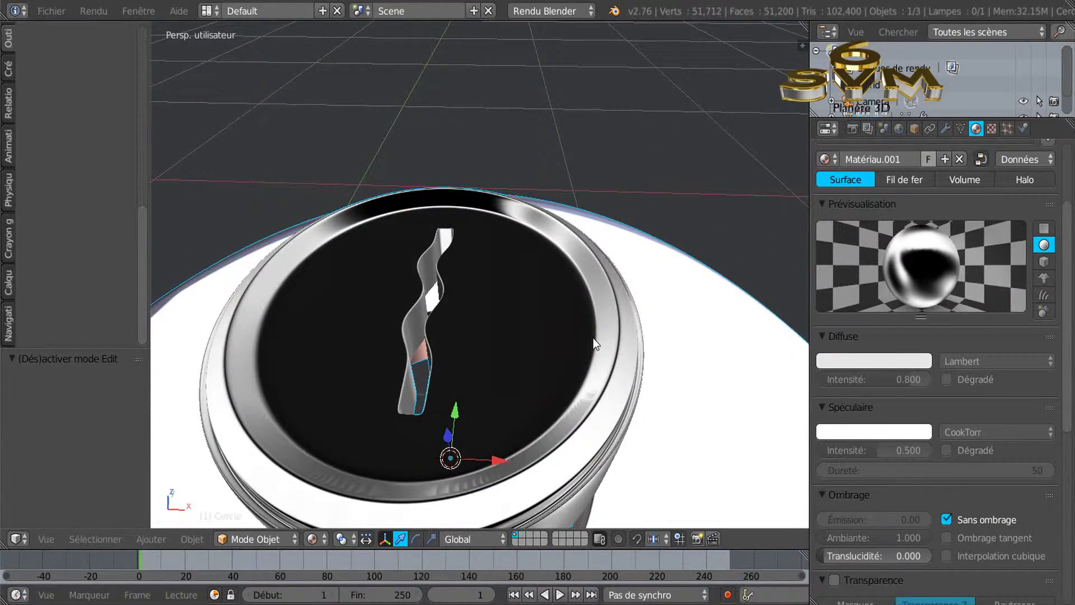
middle_click_drag(595, 343, 594, 344)
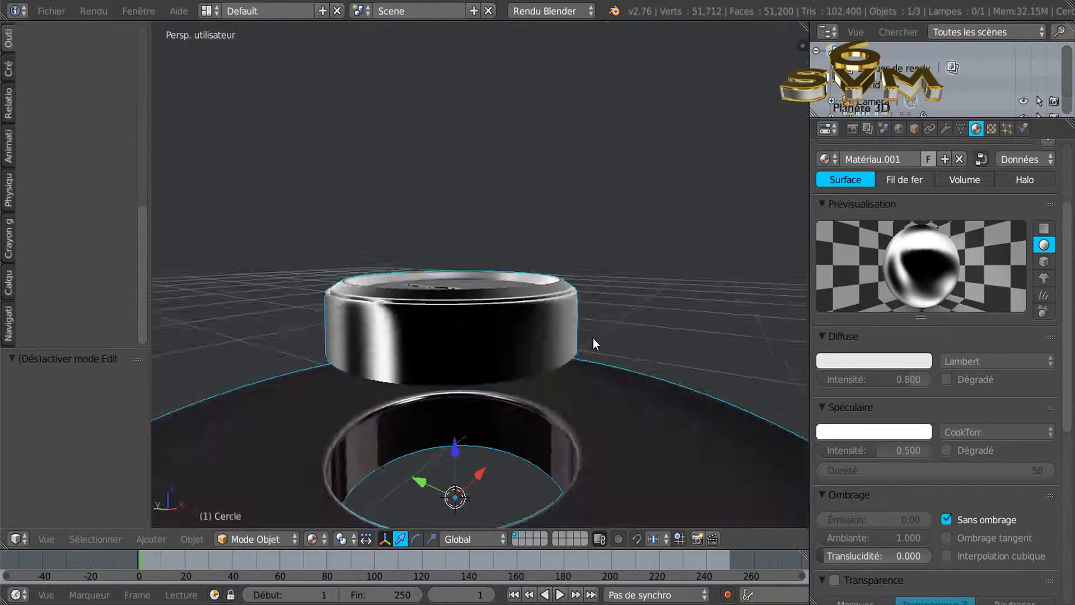
scroll(595, 344, "up", 2)
Enter Edit Mode, raise the skirt's bottom loop along Z, then undo that move
scroll(594, 344, "up", 1)
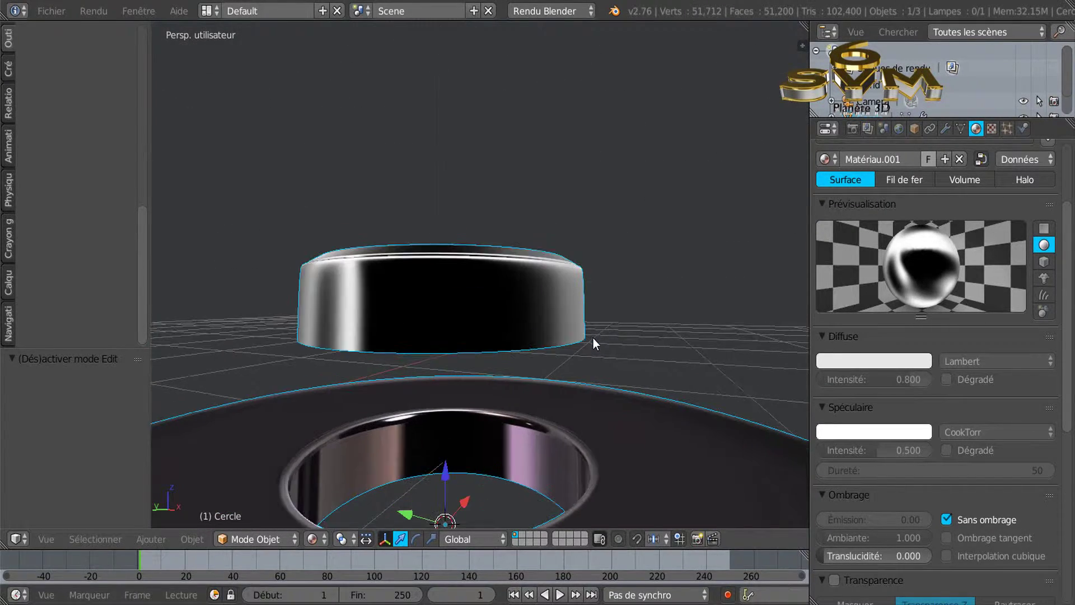
key("Tab")
scroll(595, 344, "up", 2)
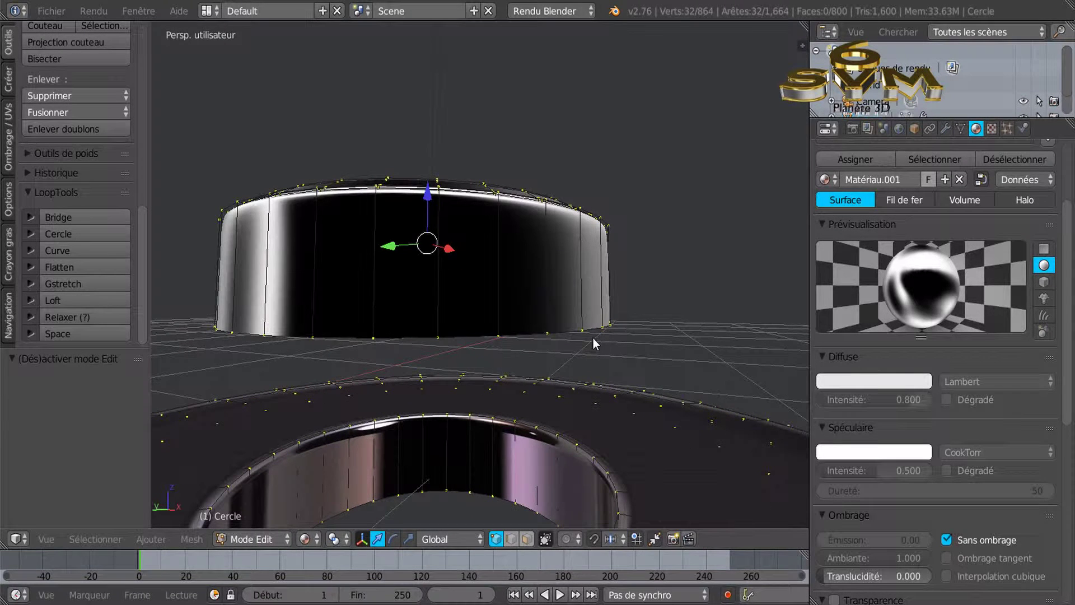
left_click(595, 343, "alt+shift")
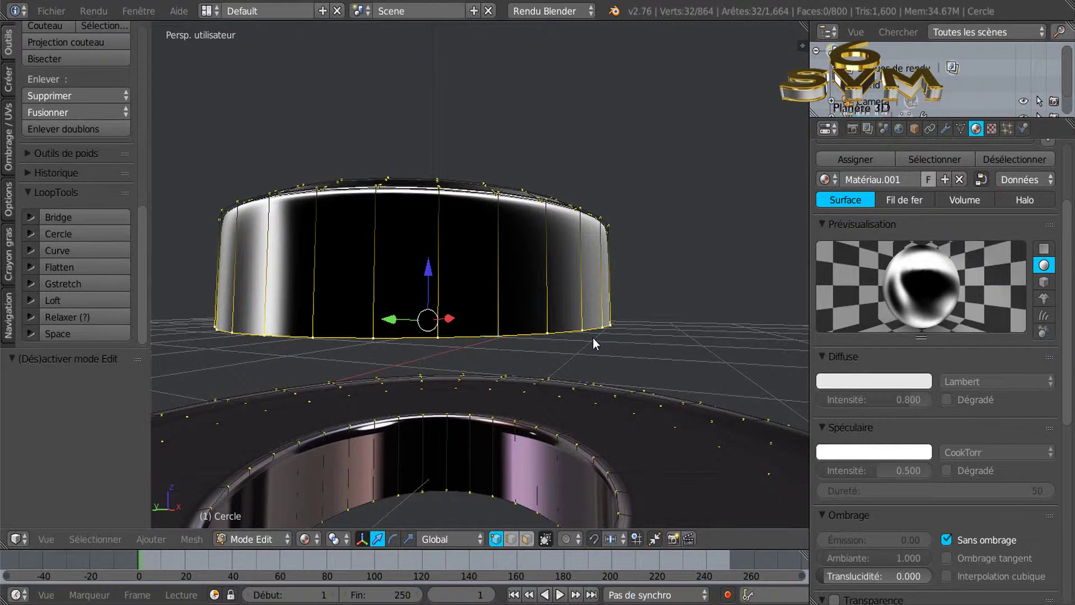
key("g")
key("z")
left_click(595, 343)
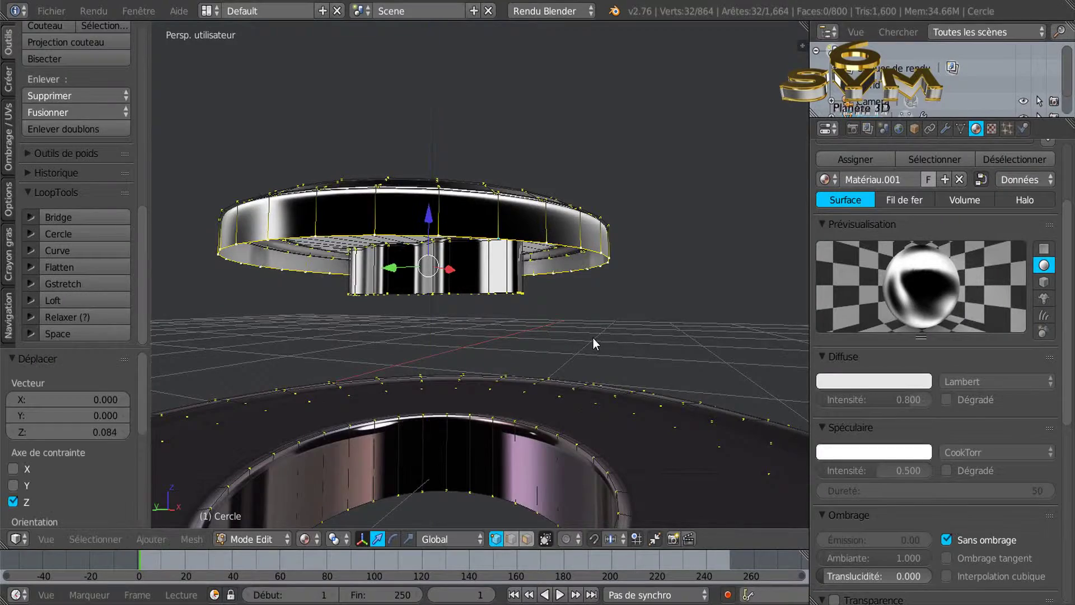
scroll(594, 343, "down", 2)
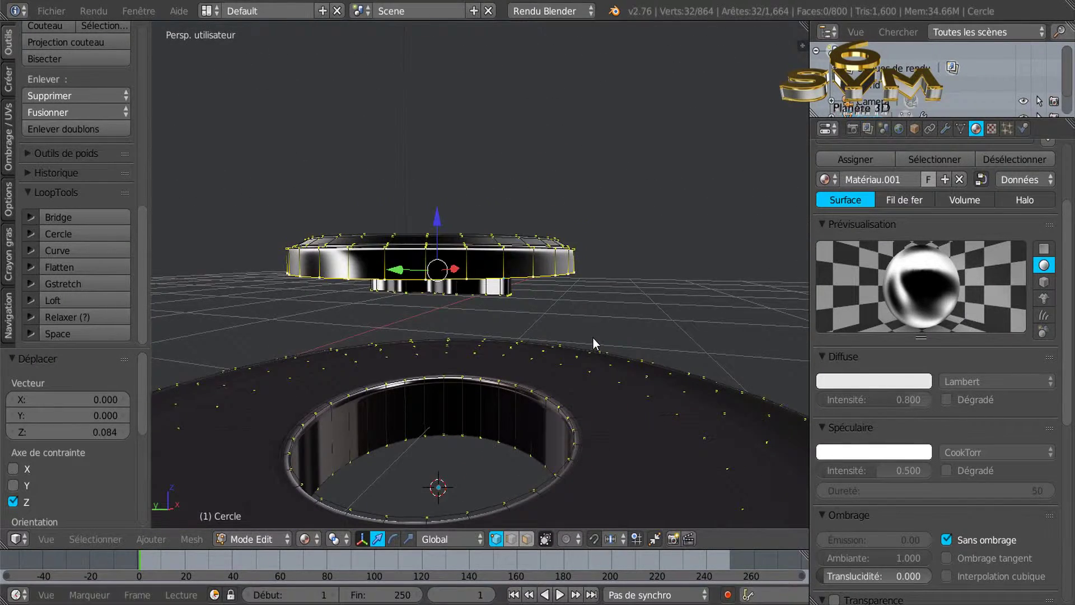
scroll(595, 343, "up", 3)
key("ctrl+z")
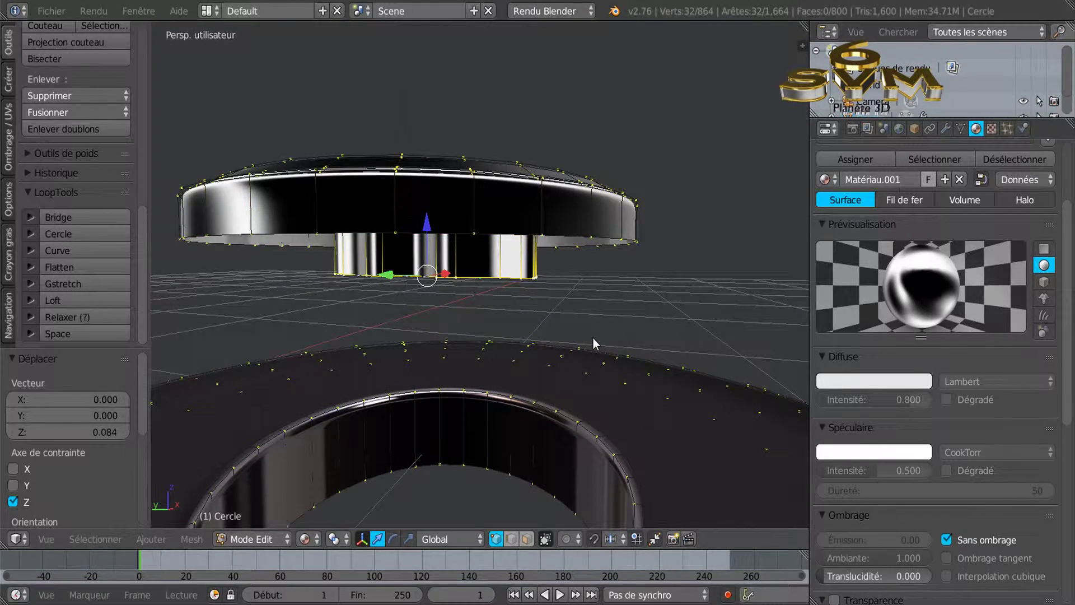
key("ctrl+z")
key("ctrl+z")
key("ctrl+z")
key("ctrl+z")
Select the linked disc and lower it 0.3581 along Z into the dome's hole
middle_click_drag(595, 343, 595, 344)
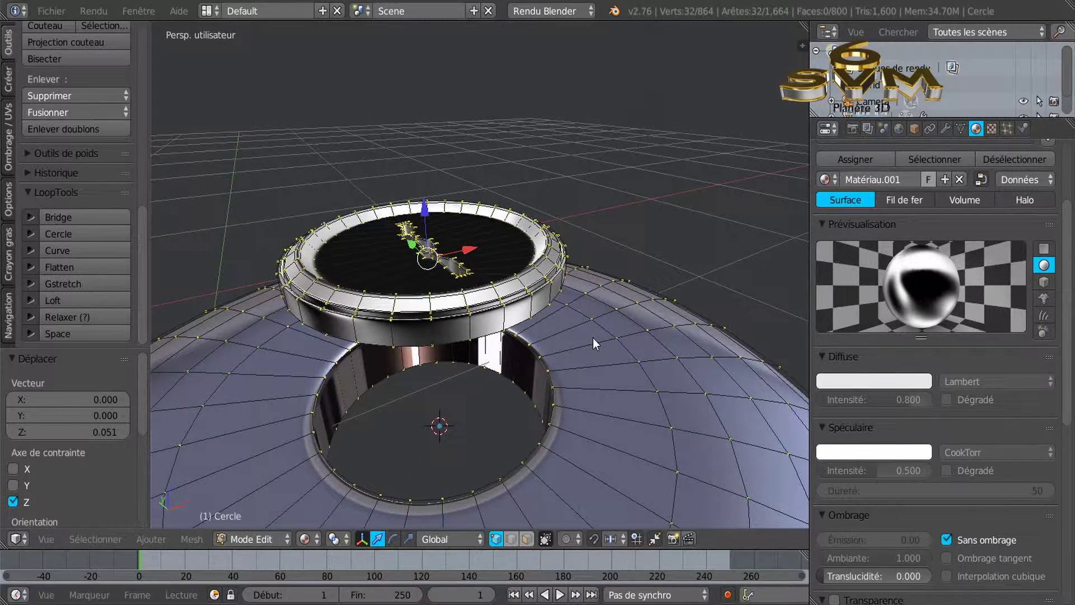
key("ctrl+l")
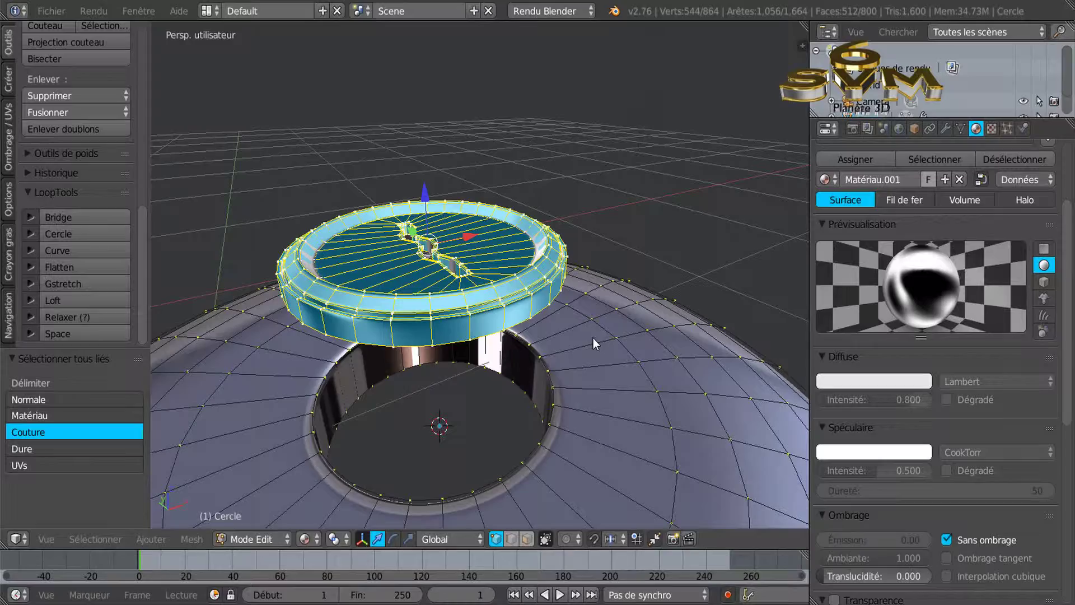
key("g")
key("z")
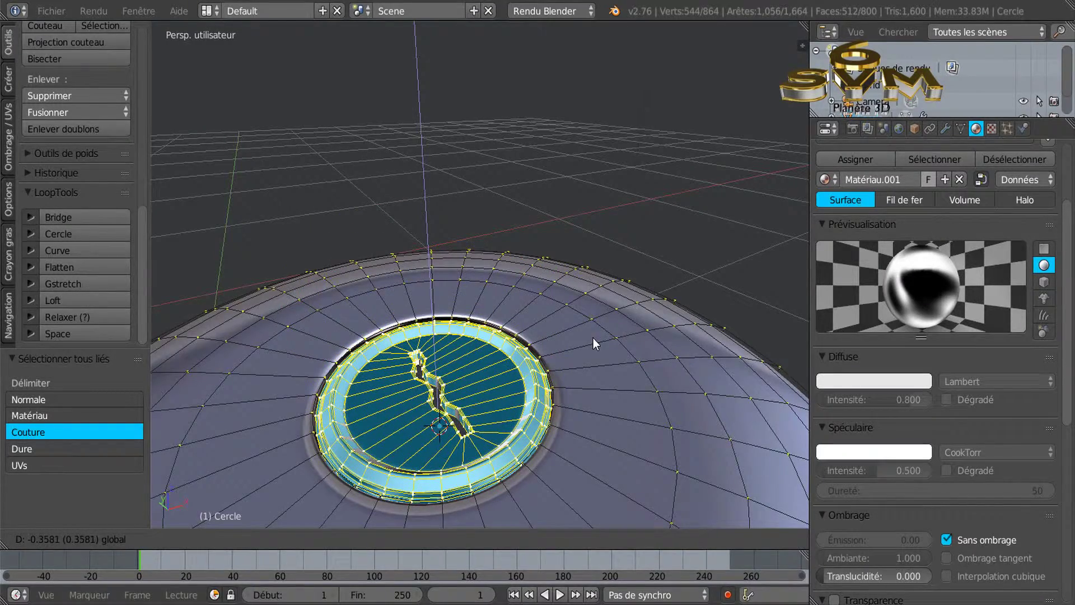
left_click(595, 343)
key("Tab")
key("shift+z")
middle_click_drag(595, 343, 595, 343)
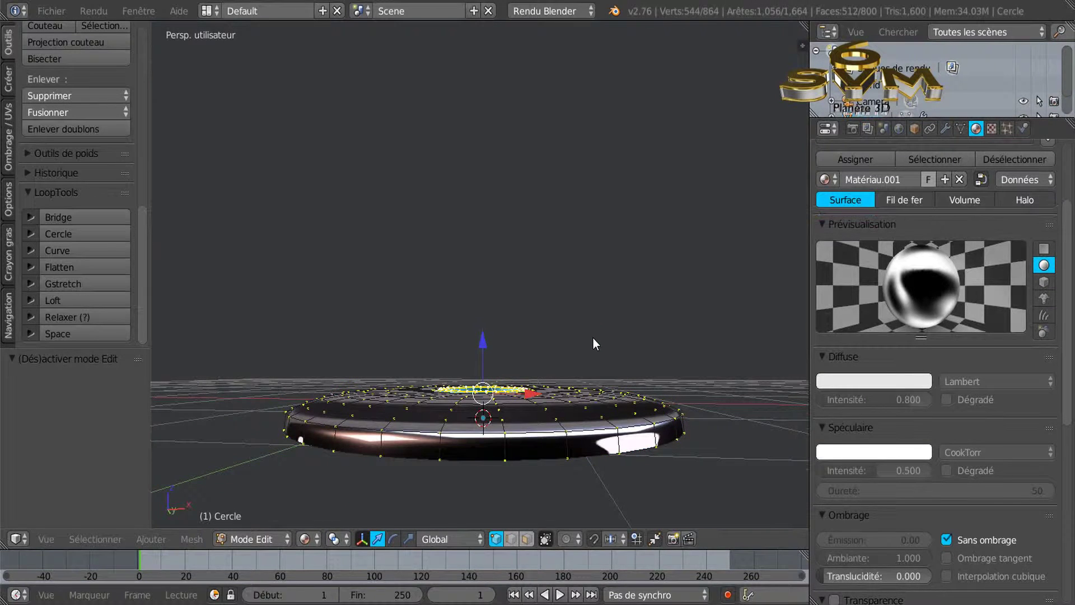
Extrude the selected rim ring and scale it down to 0.77
scroll(594, 344, "up", 3)
scroll(595, 343, "down", 2)
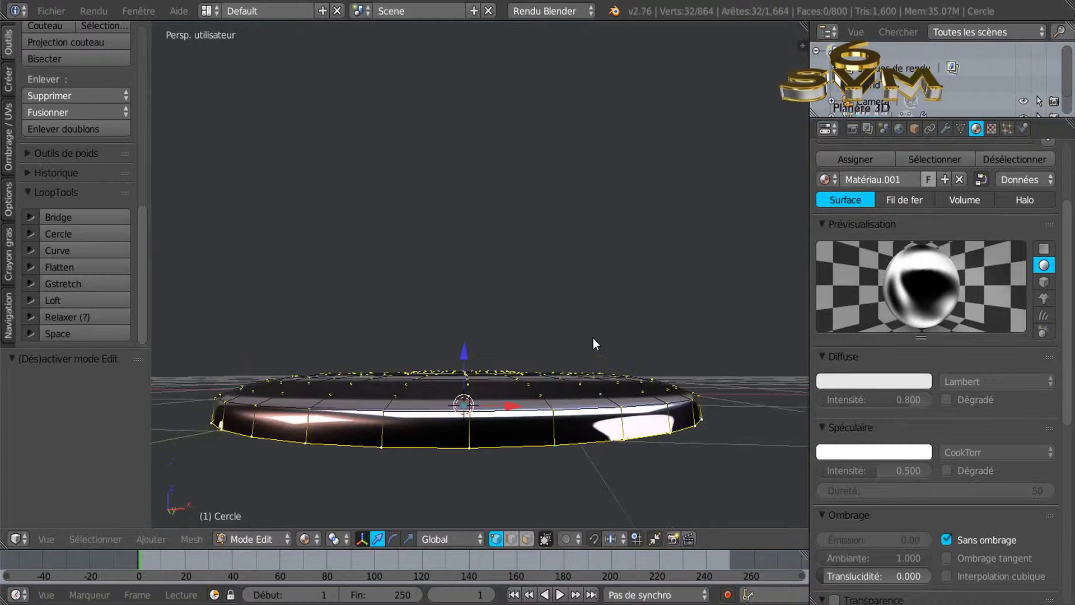
scroll(594, 343, "down", 2)
middle_click_drag(595, 344, 595, 344)
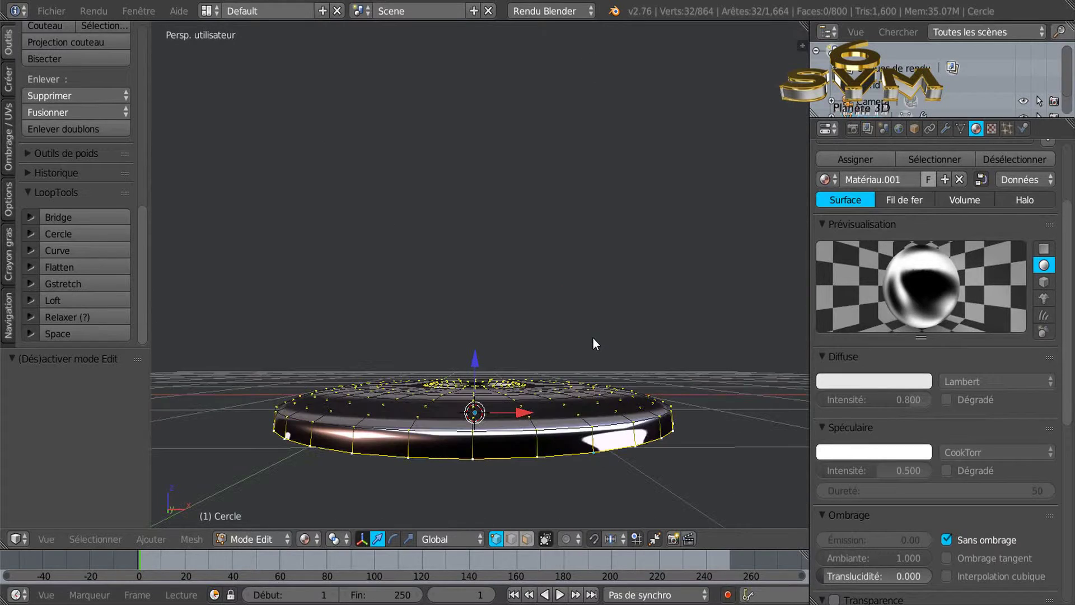
key("e")
key("s")
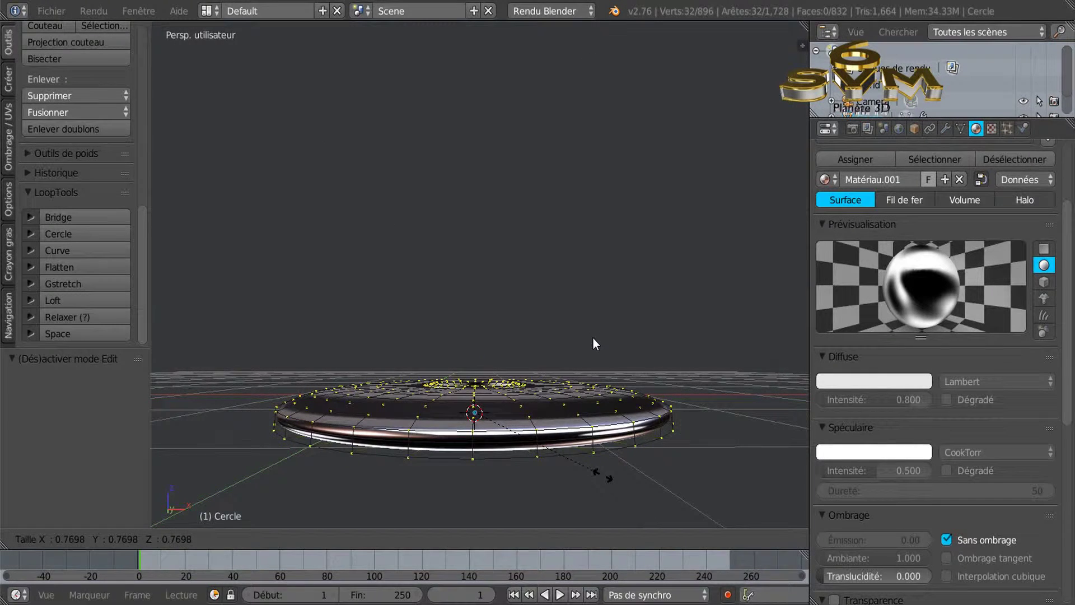
left_click(594, 343)
Cut two edge loops around the side of the disc's rim
middle_click_drag(595, 343, 595, 343)
scroll(594, 344, "up", 2)
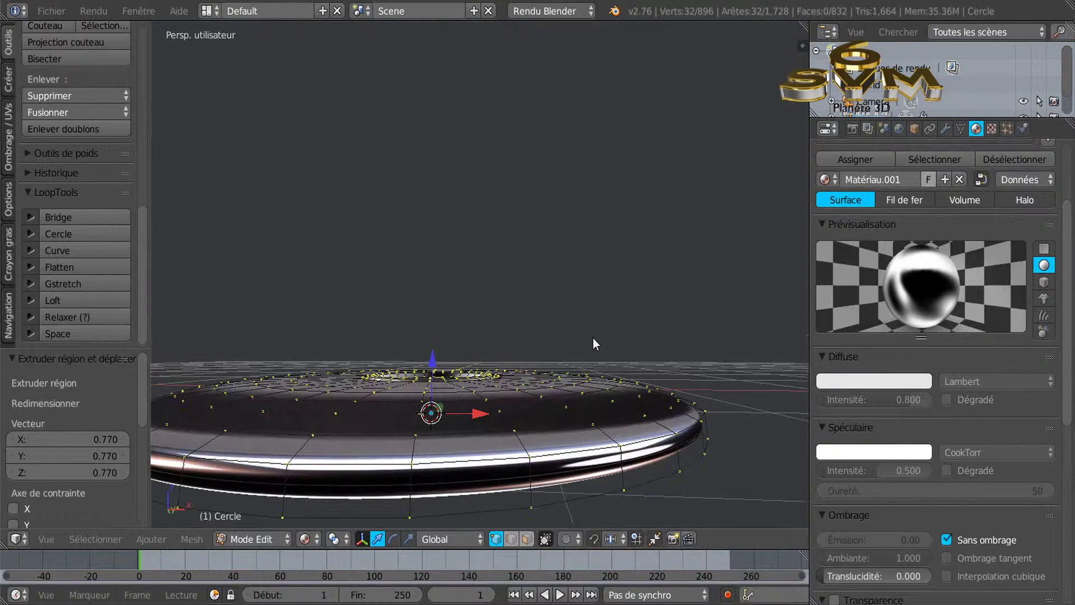
key("ctrl+r")
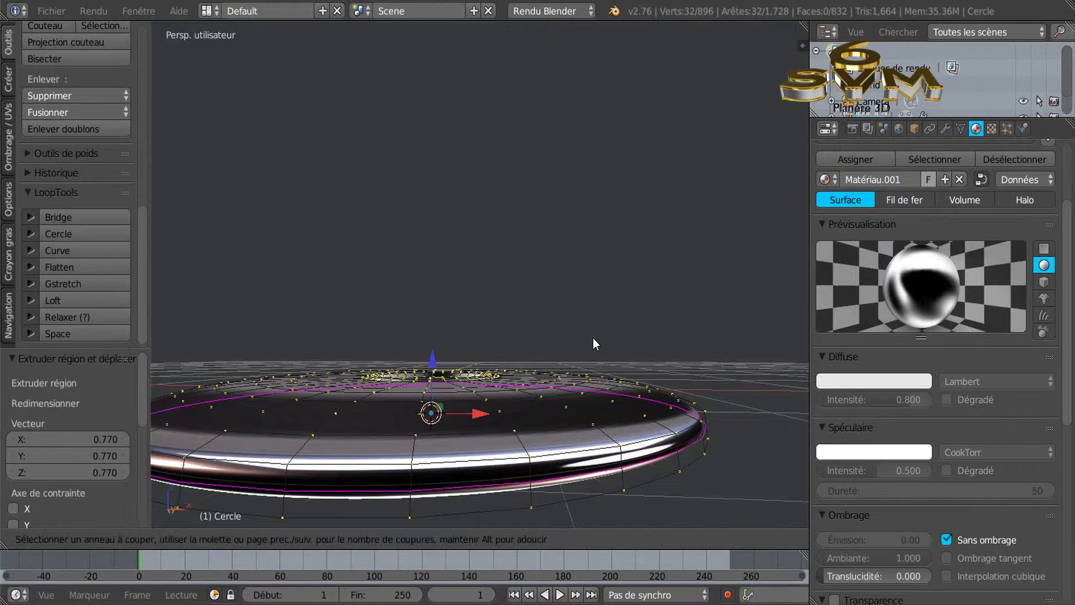
left_click(595, 343)
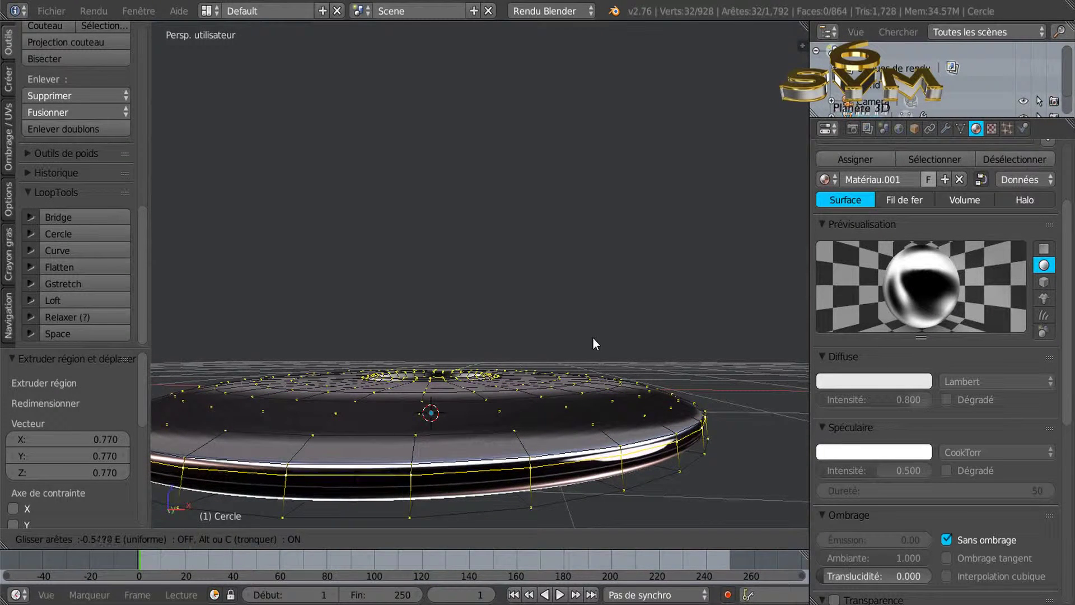
left_click(594, 343)
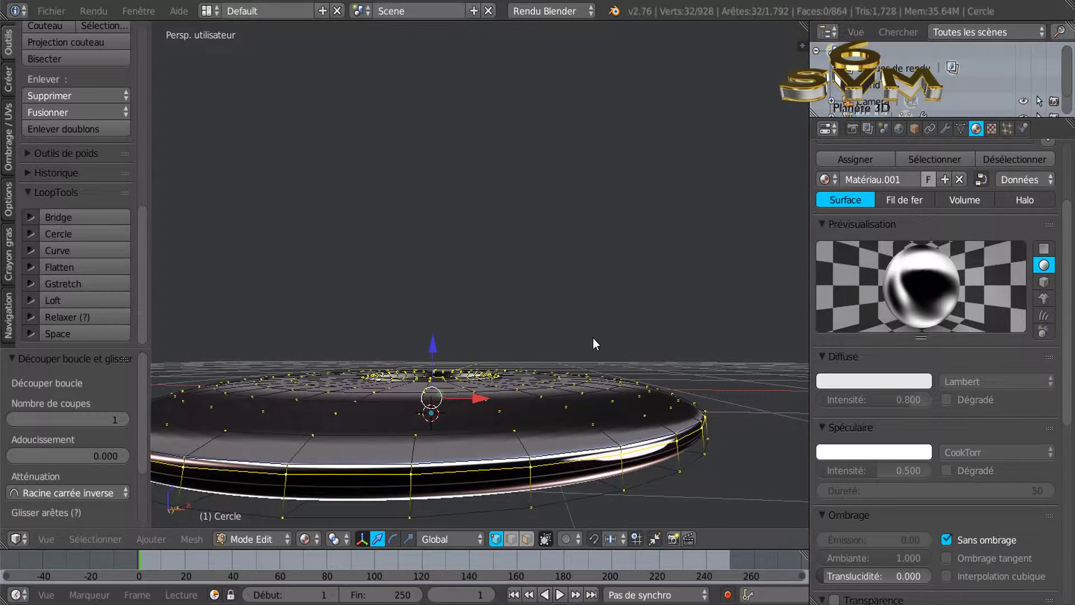
key("KP_6")
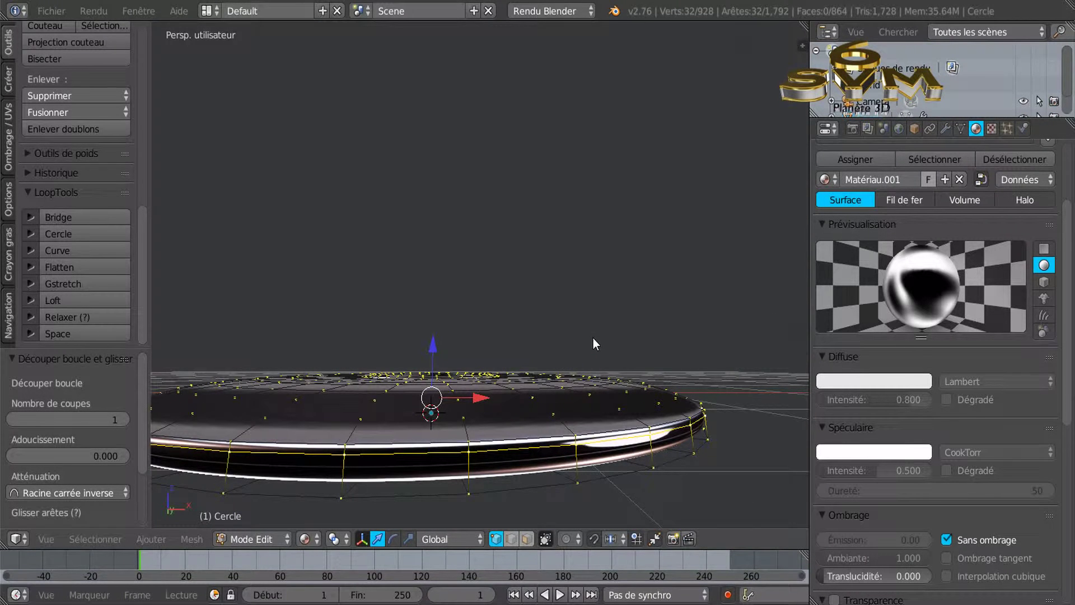
key("ctrl+r")
left_click(595, 343)
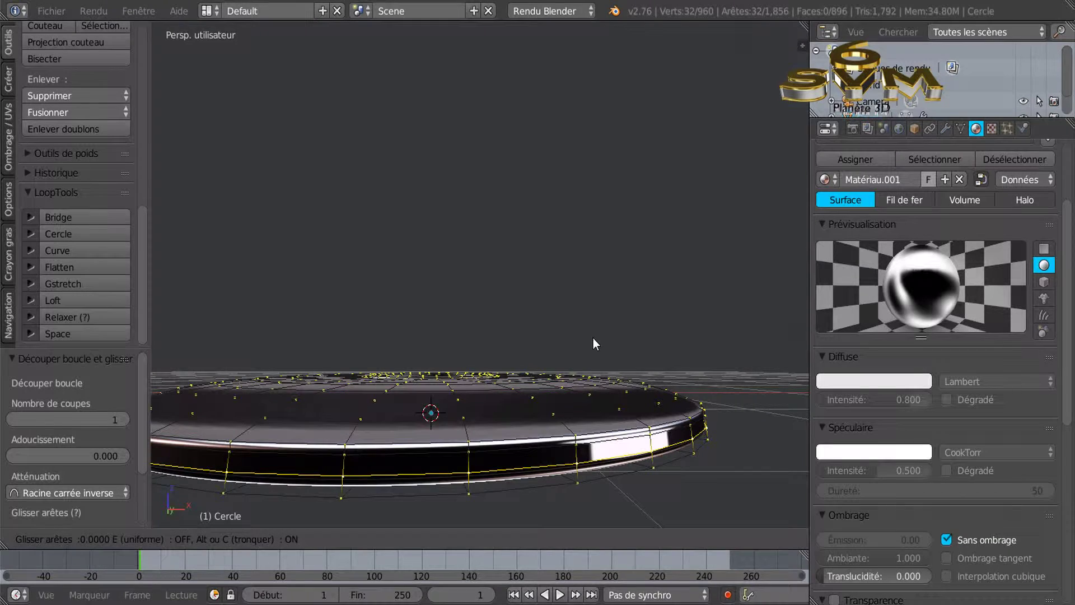
left_click(595, 343)
Return to Object Mode and orbit with the numpad to inspect the whole disc
scroll(595, 344, "down", 2)
scroll(595, 344, "down", 1)
key("Tab")
key("KP_8")
key("KP_2")
key("KP_8")
key("KP_2")
key("KP_8")
Re-enter Edit Mode while tilting and zooming the view around the disc
key("KP_2")
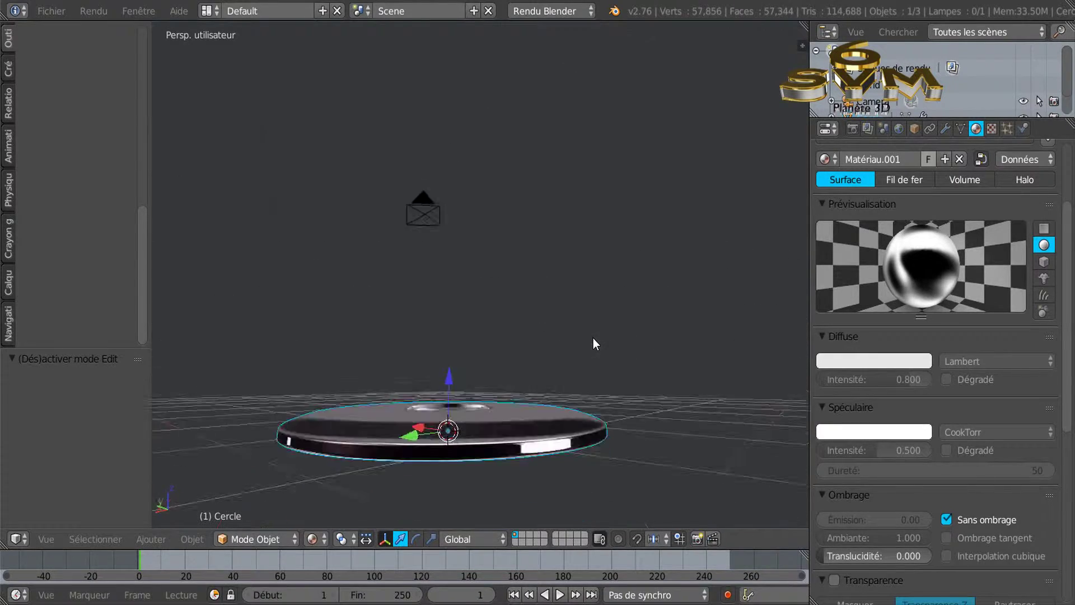
key("KP_8")
key("KP_2")
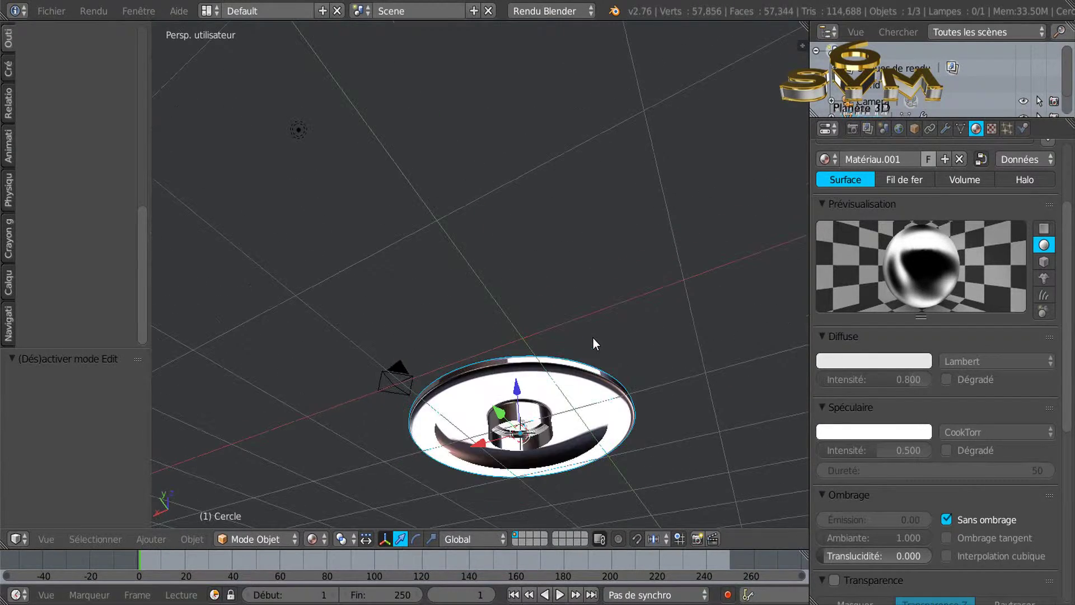
key("Tab")
key("KP_8")
scroll(595, 343, "up", 2)
scroll(595, 344, "up", 2)
key("KP_2")
scroll(595, 343, "down", 2)
scroll(595, 343, "down", 1)
Scale the selected disc edge ring up to 1.051
scroll(594, 344, "up", 2)
scroll(595, 344, "down", 1)
scroll(595, 344, "down", 2)
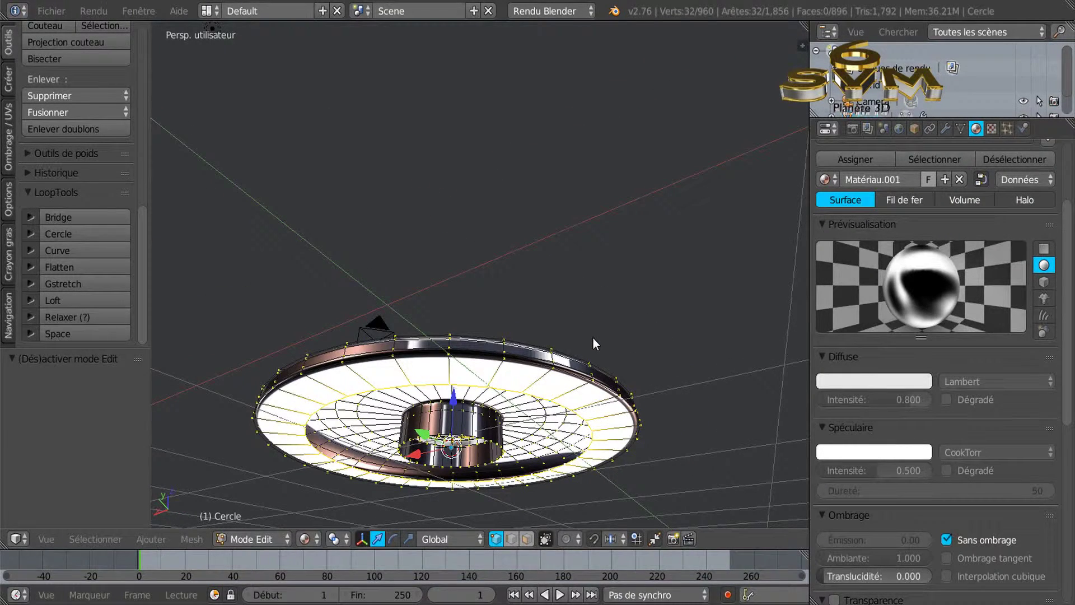
key("s")
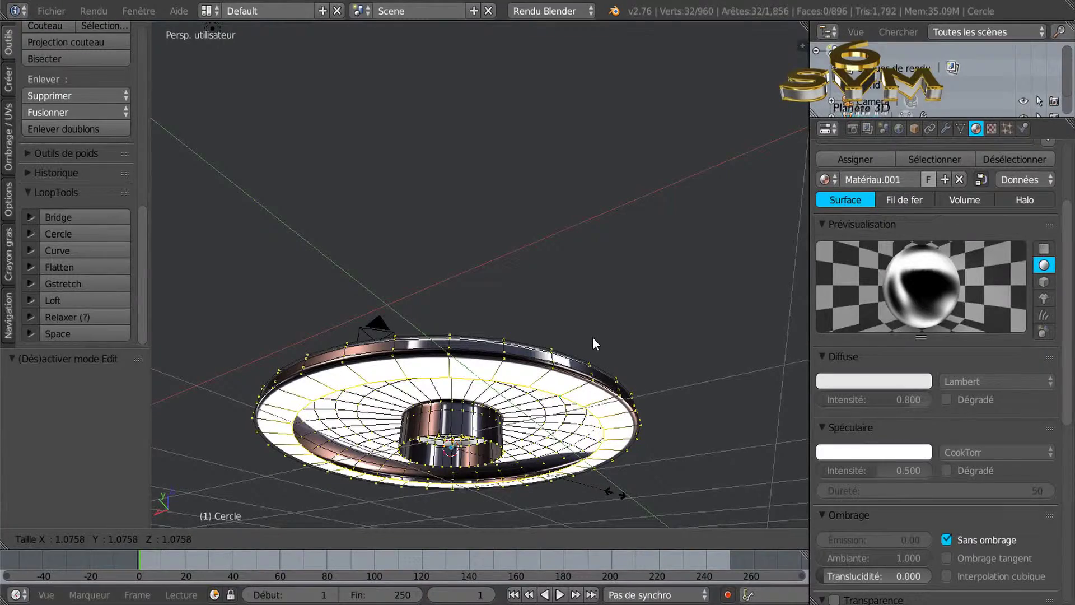
left_click(595, 344)
middle_click_drag(595, 343, 594, 343)
Extrude the rim ring and lower it 0.488 along Z into a skirt wall
key("e")
right_click(594, 344)
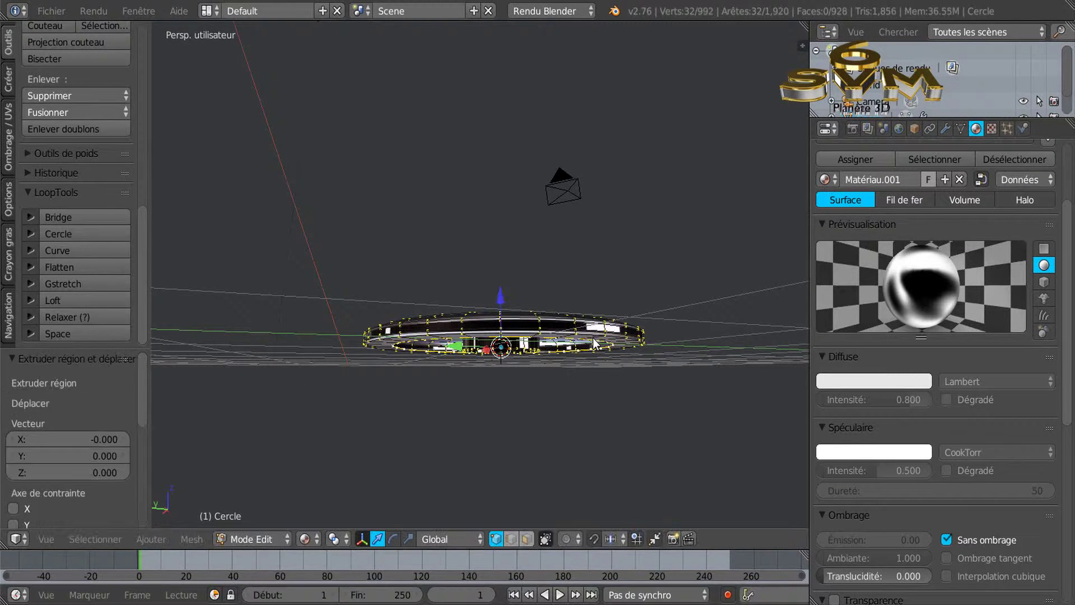
key("g")
key("z")
left_click(594, 343)
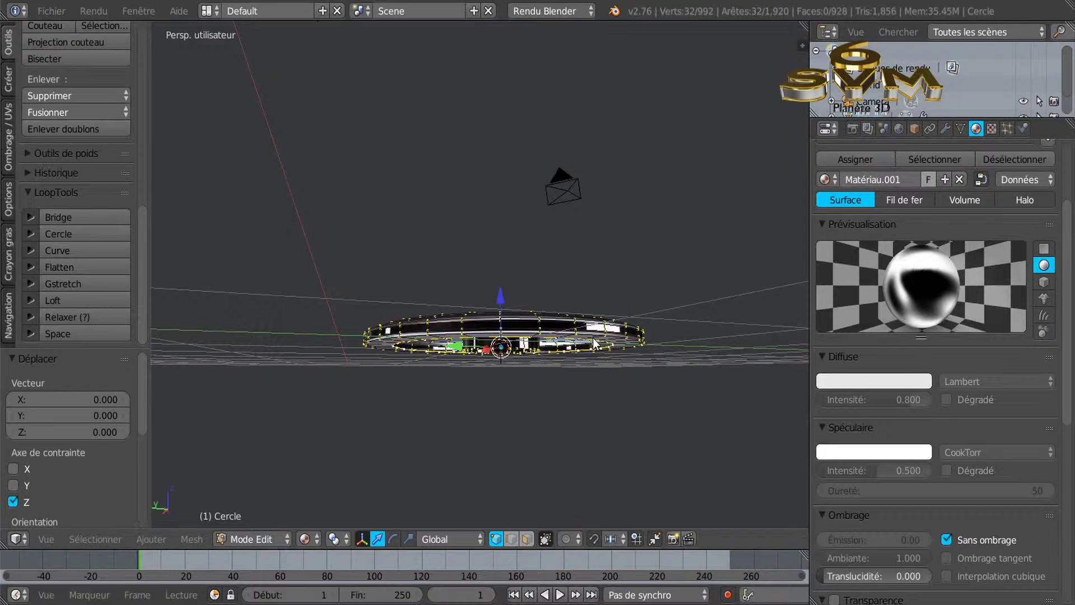
key("g")
key("z")
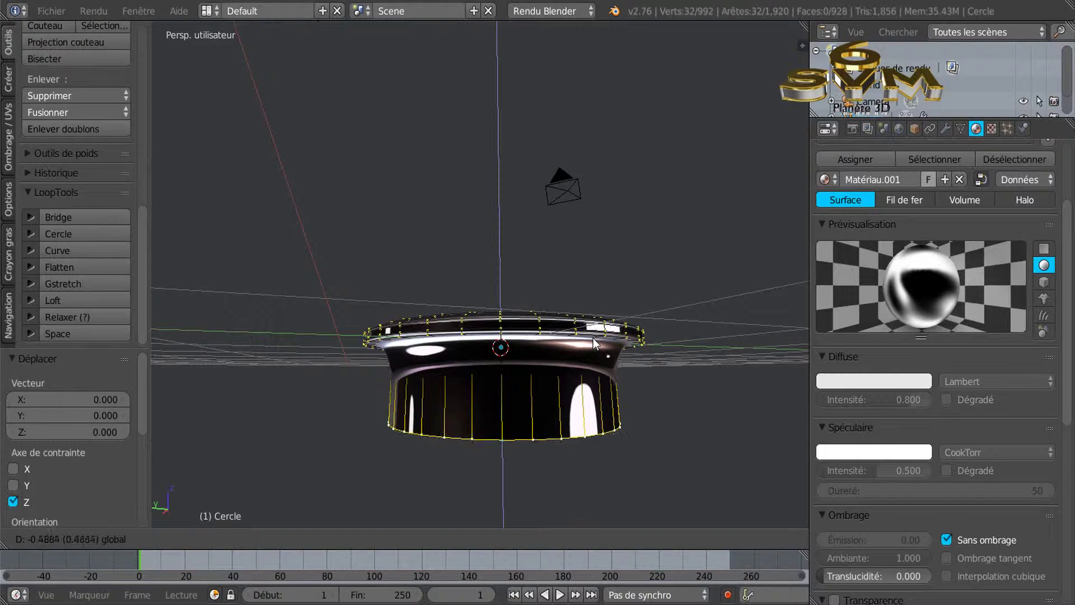
left_click(595, 343)
Add an edge loop near the top of the skirt
middle_click_drag(595, 343, 595, 343)
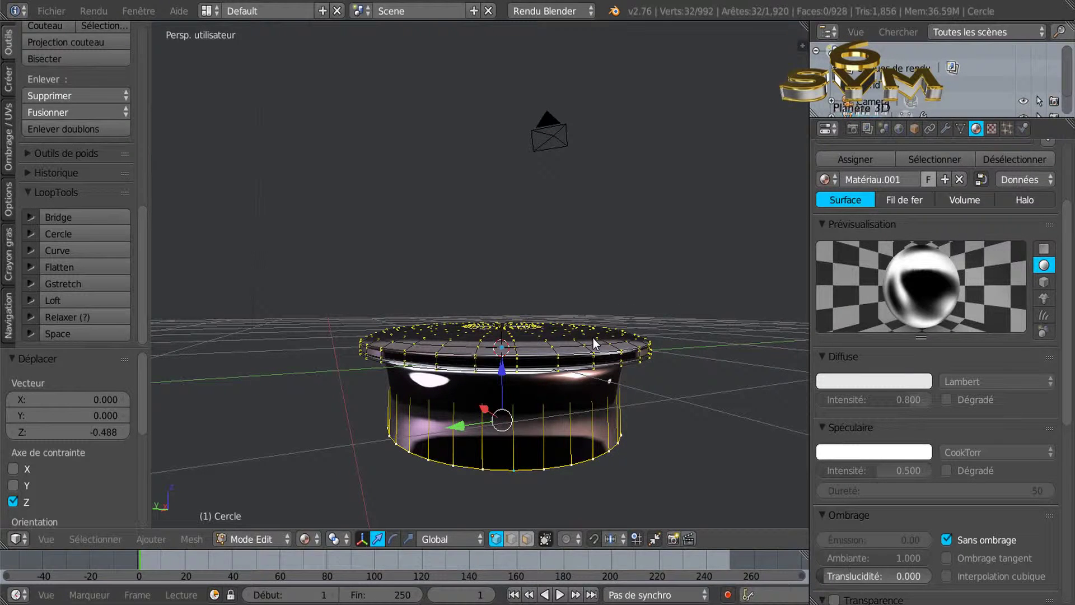
key("ctrl+r")
left_click(594, 343)
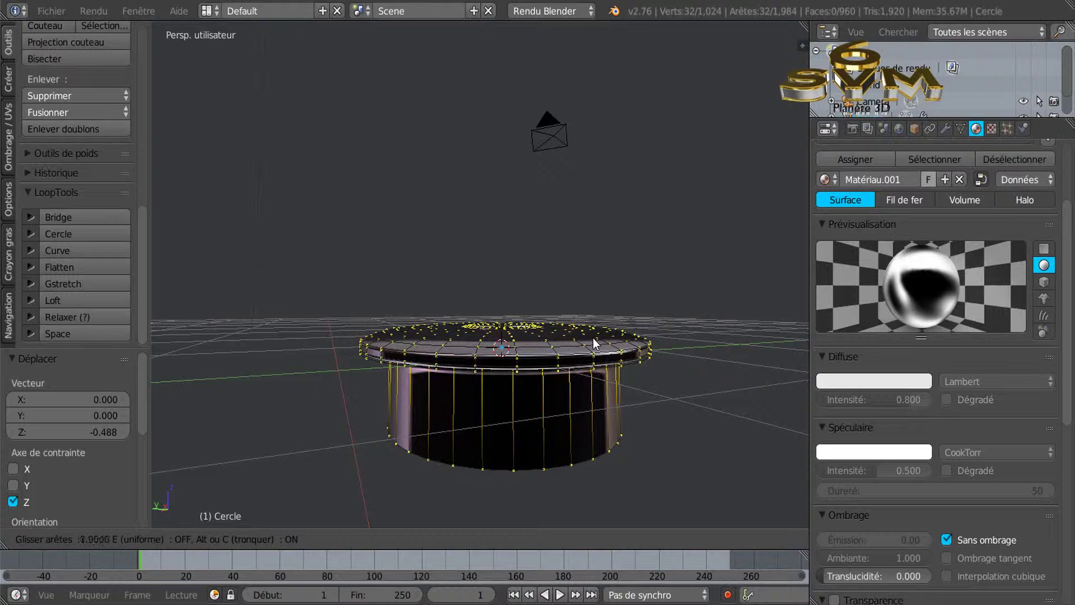
left_click(595, 343)
Switch to an orthographic front view of the cap
key("KP_2")
key("KP_2")
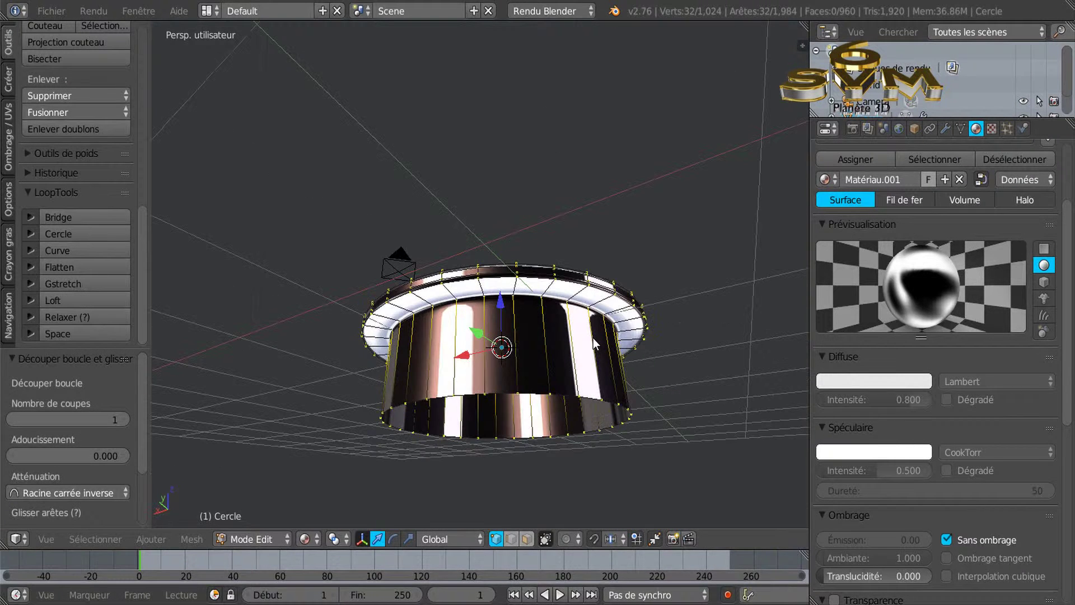
key("KP_8")
key("KP_8")
key("KP_8")
key("KP_8")
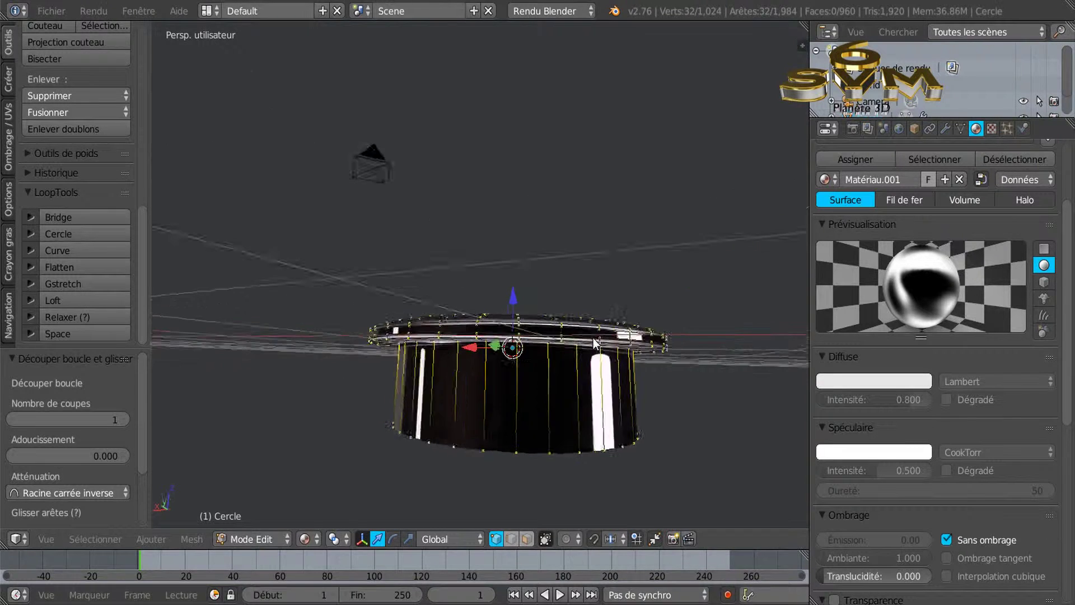
key("KP_1")
key("KP_5")
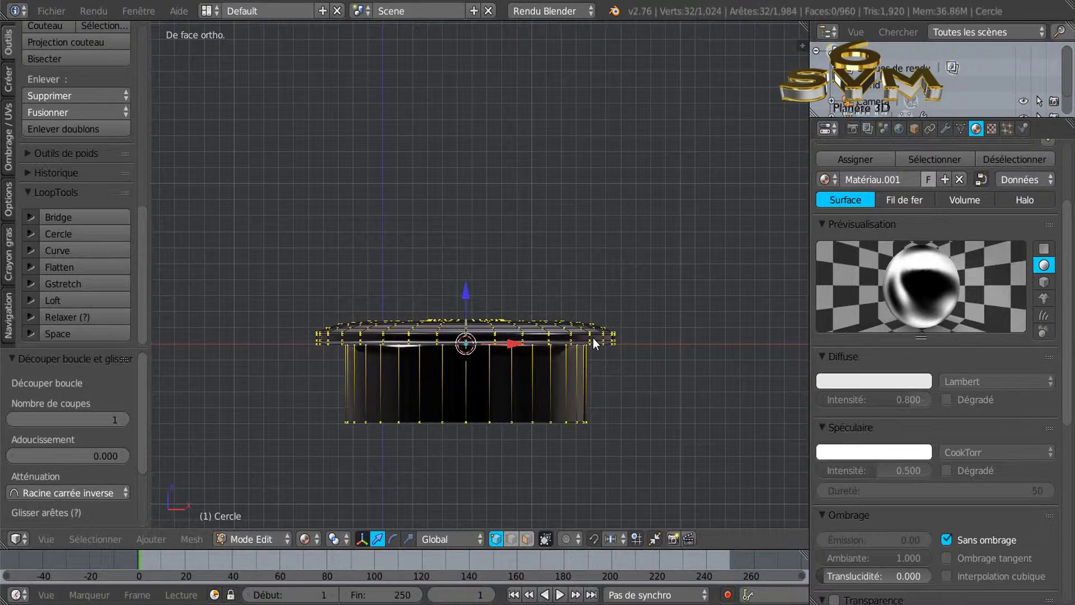
Lower the skirt's upper edge loop by 0.105 along Z
scroll(595, 342, "up", 1)
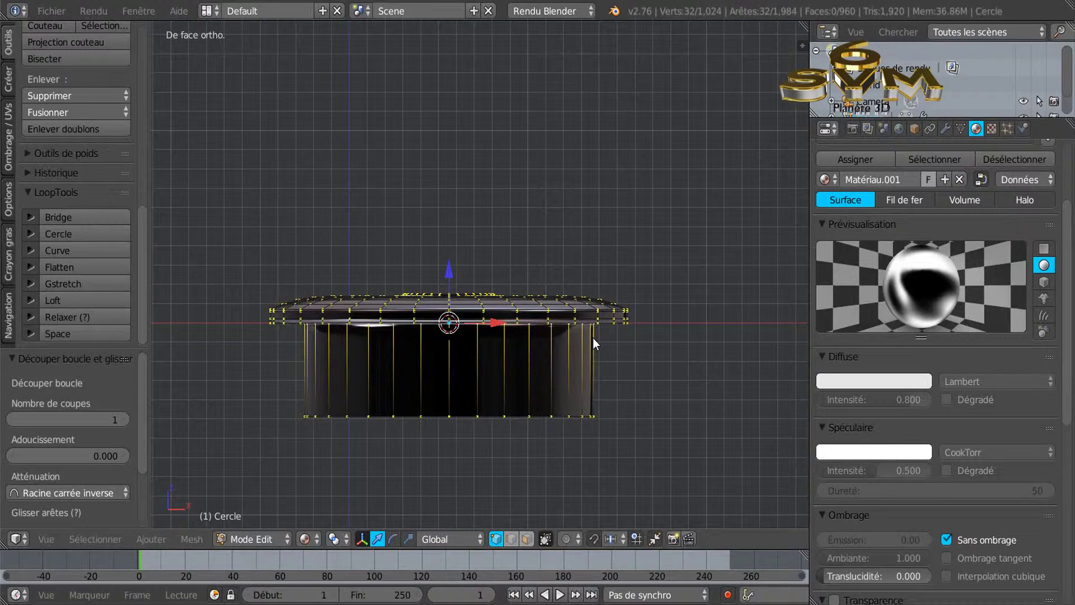
scroll(595, 342, "up", 1)
scroll(595, 342, "up", 1)
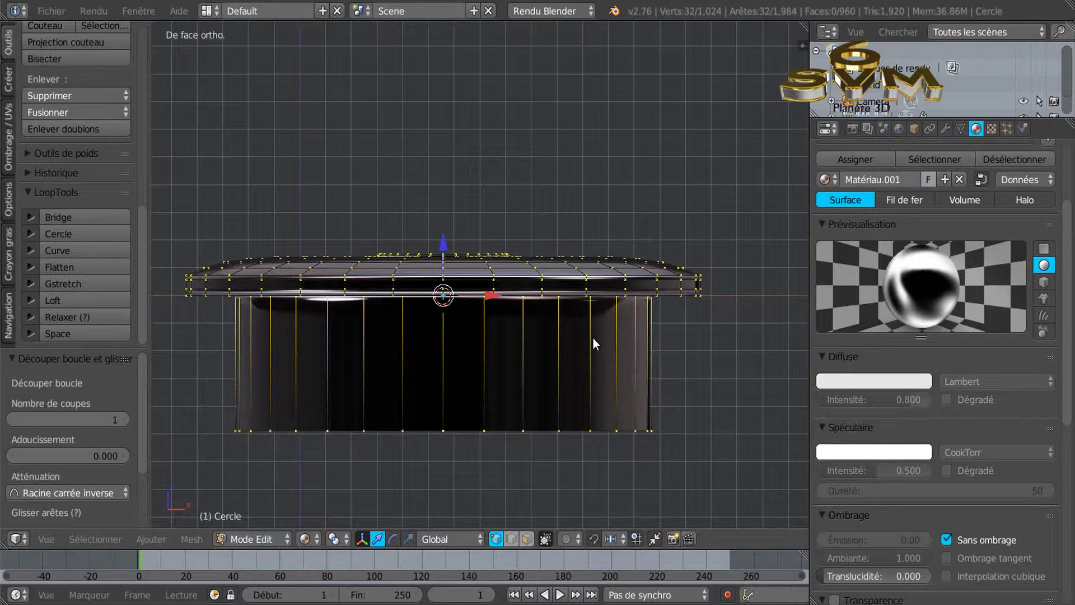
key("e")
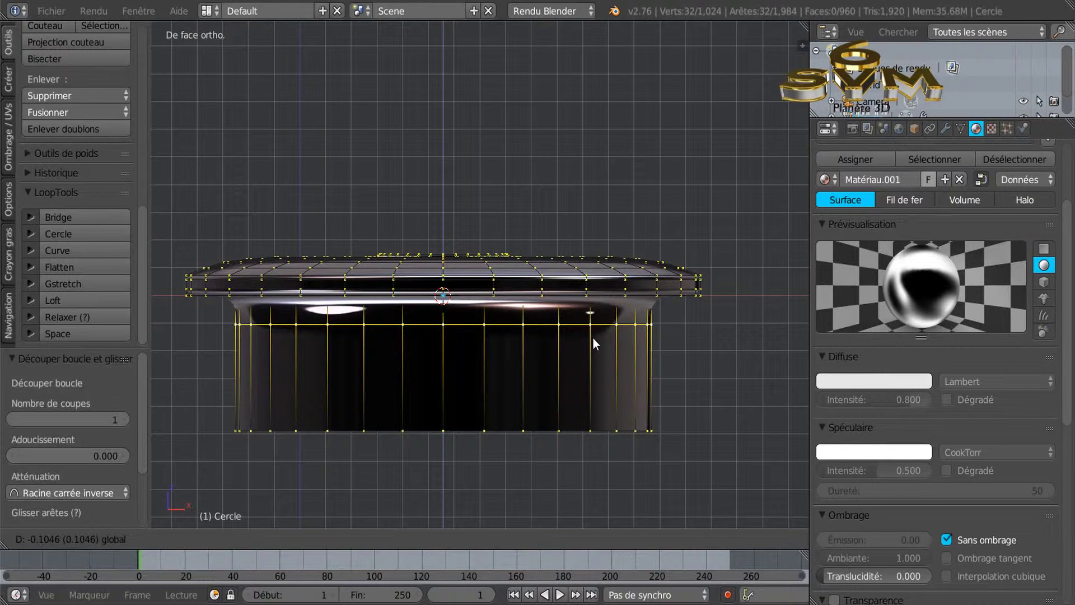
left_click(595, 344)
Add another edge loop ringing the skirt just below the rim
key("ctrl+r")
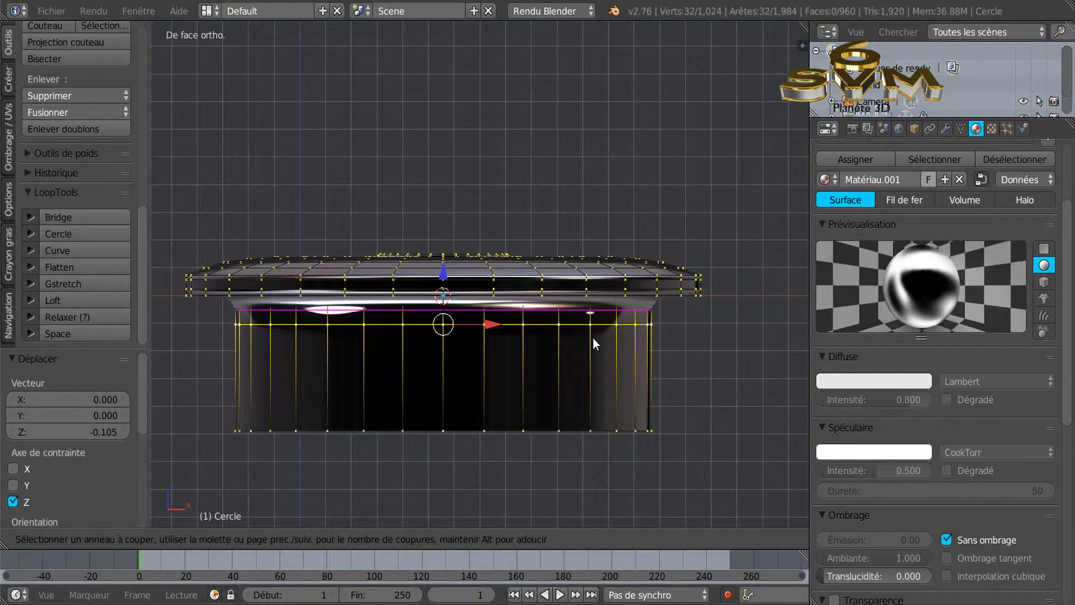
left_click(595, 343)
left_click(594, 344)
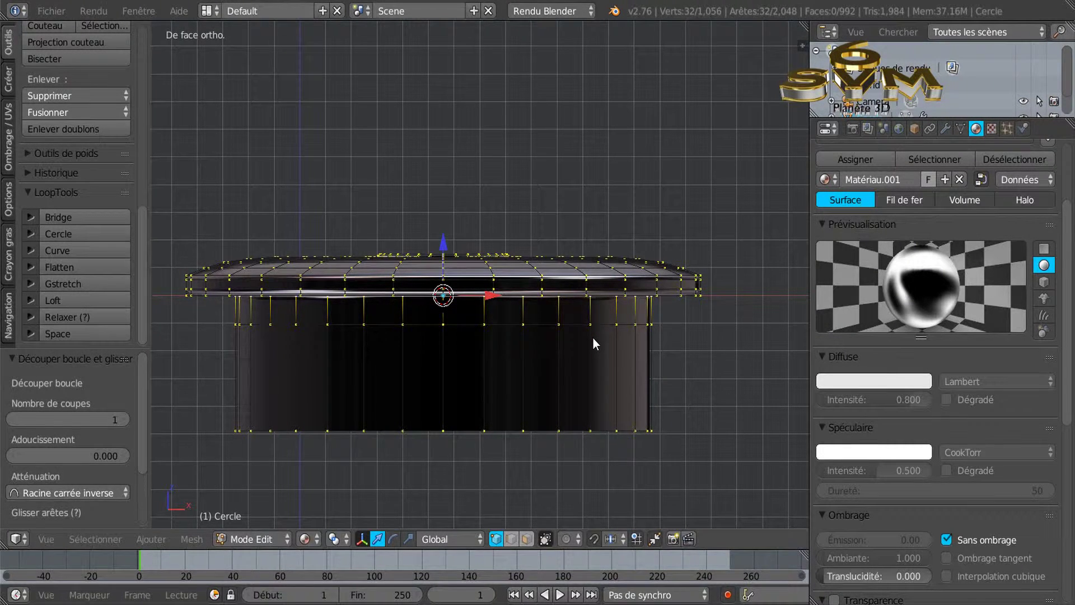
scroll(595, 344, "down", 1)
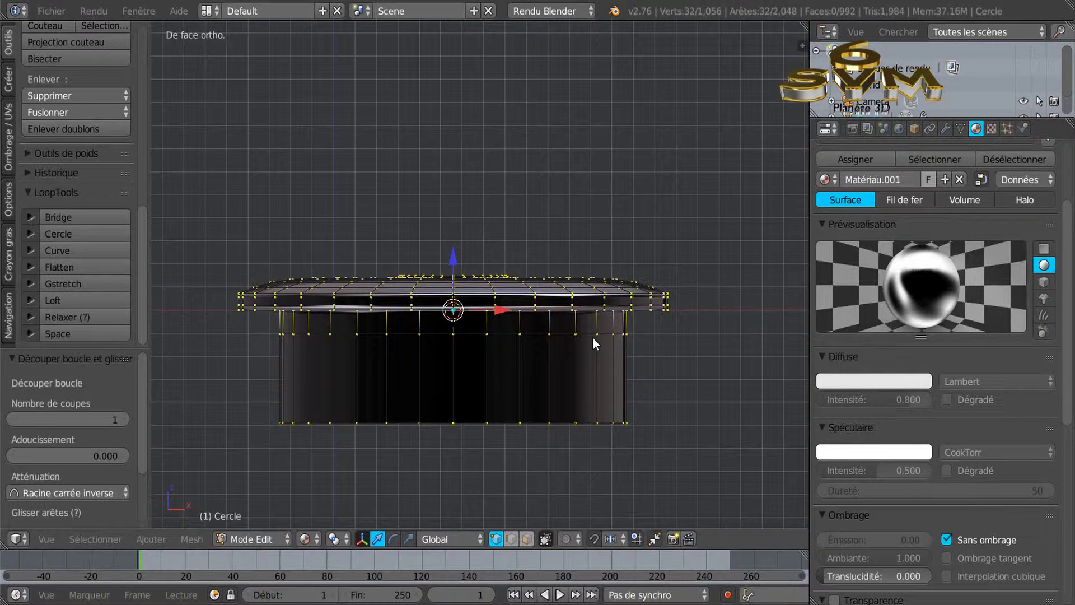
In face mode, select the band of faces around the lower skirt
key("3")
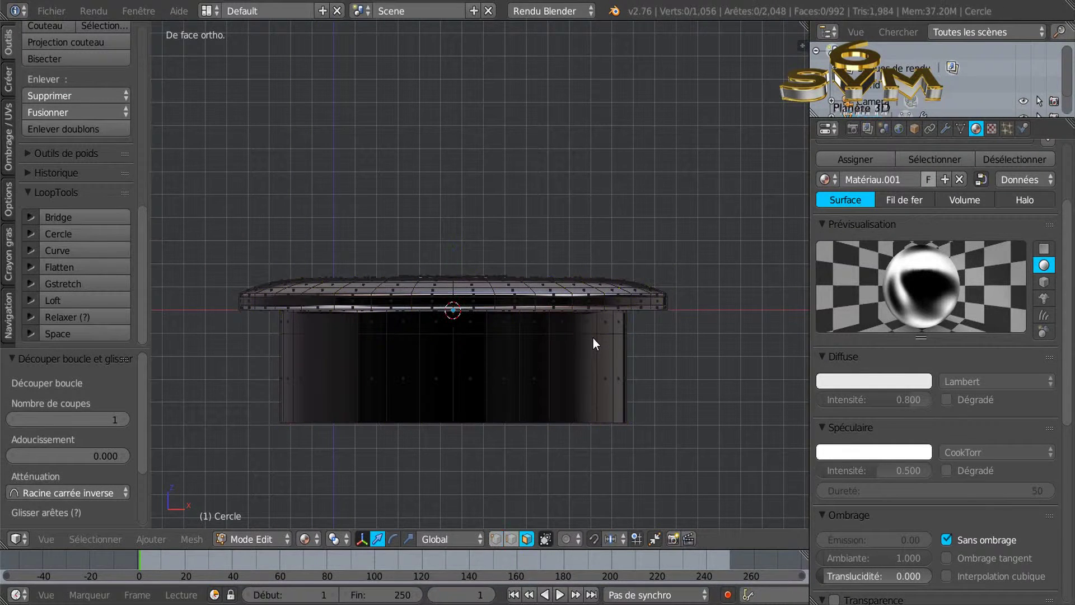
right_click(470, 378)
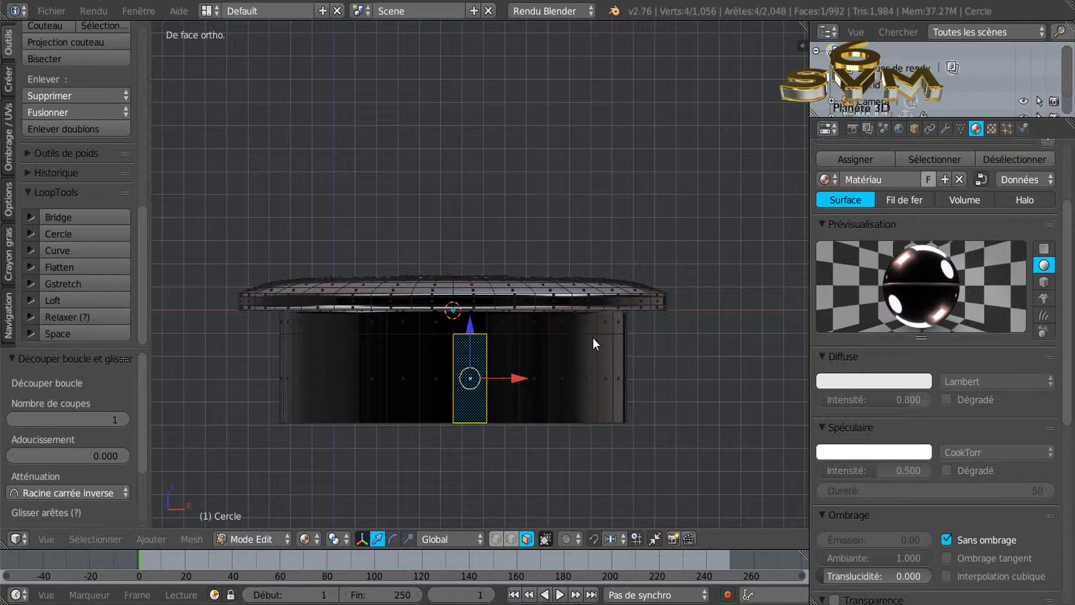
key("a")
right_click(595, 344, "alt")
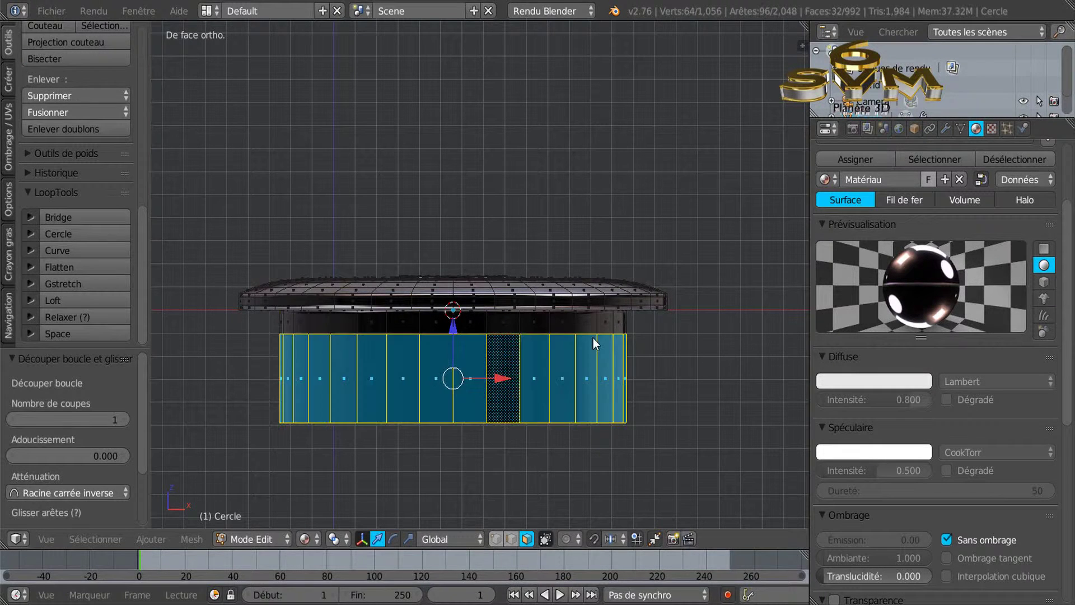
Add a third material slot holding a new material, Matériau.002
scroll(594, 344, "down", 2)
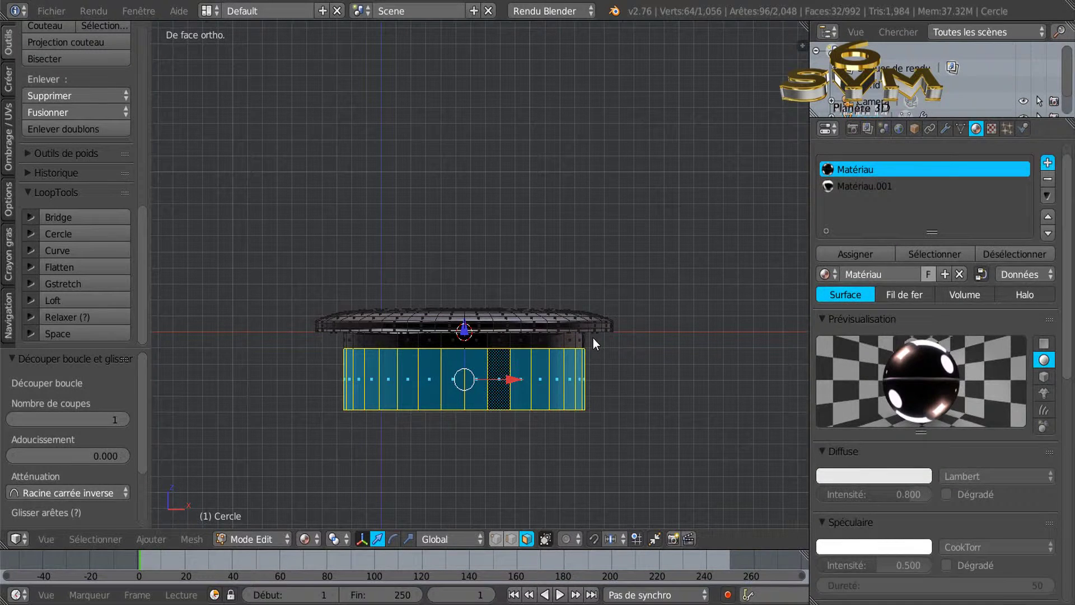
left_click(1048, 163)
left_click(909, 274)
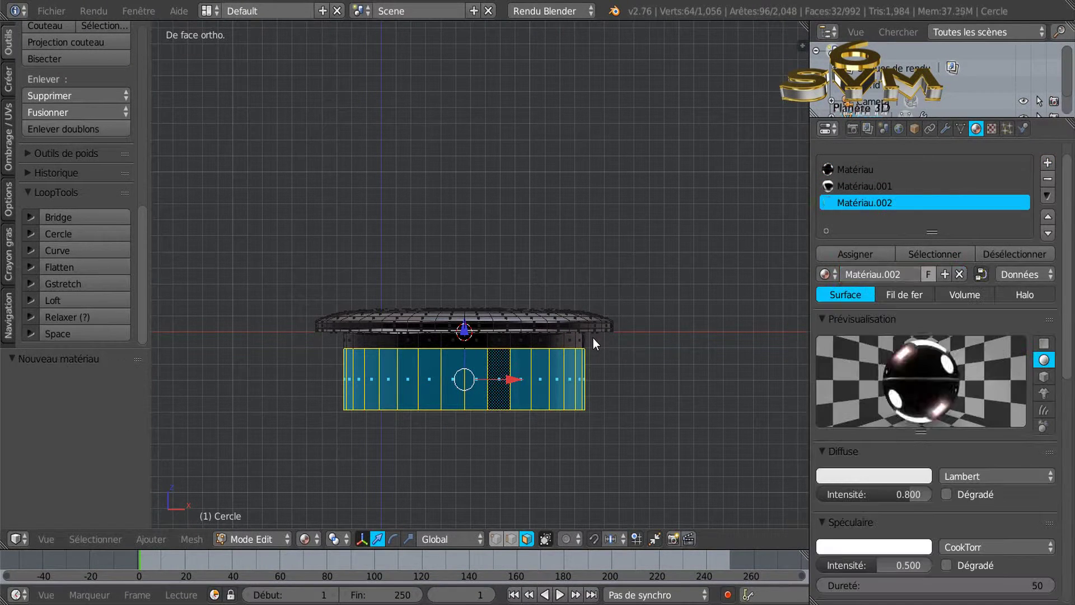
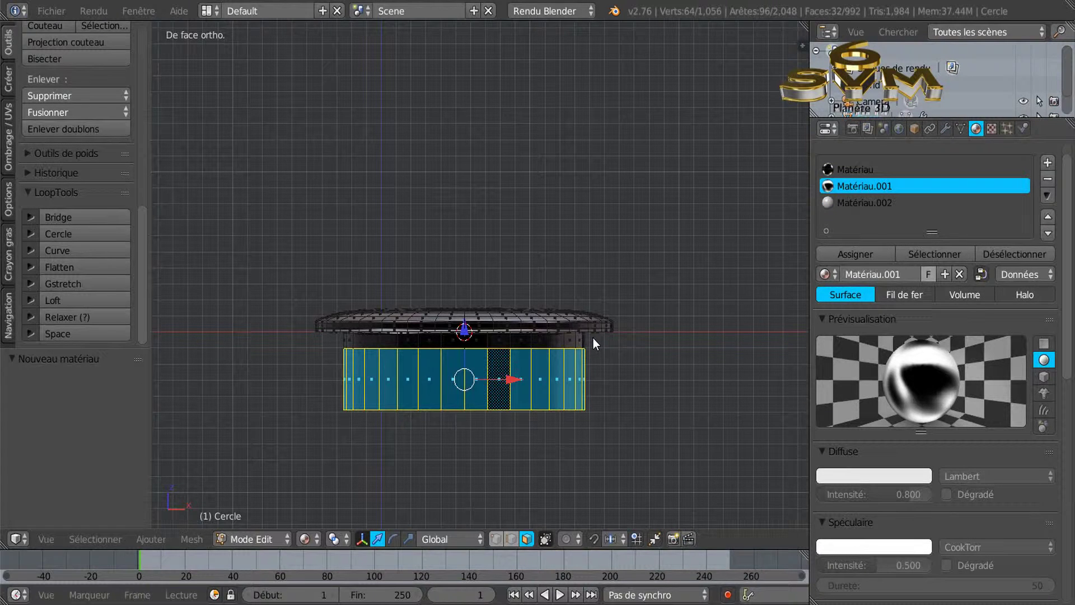
Check the object's materials and shading in Object Mode, then return to Edit Mode
scroll(929, 336, "up", 1)
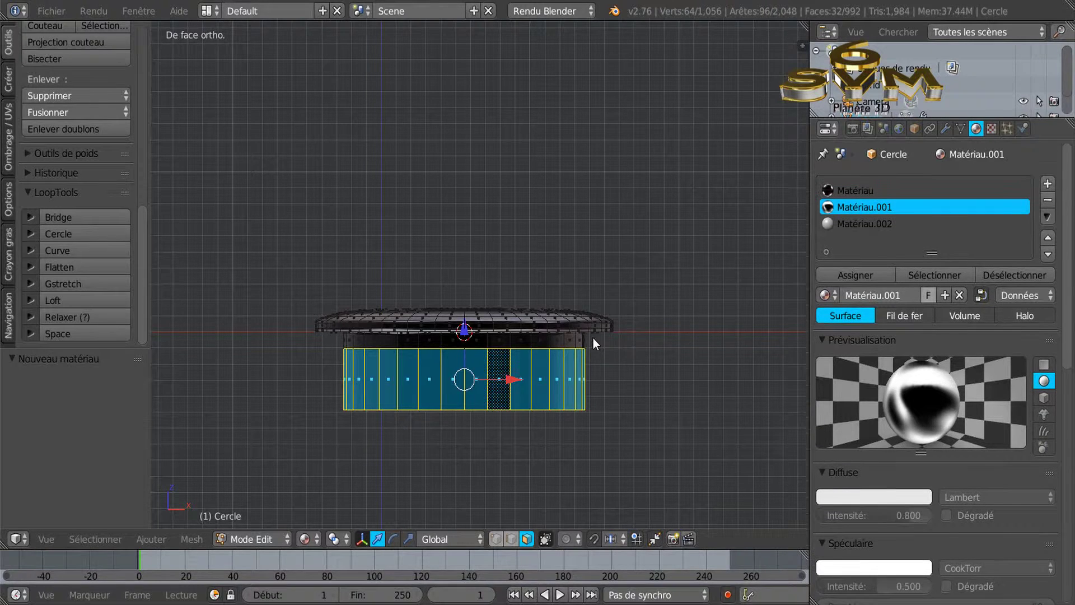
left_click(828, 295)
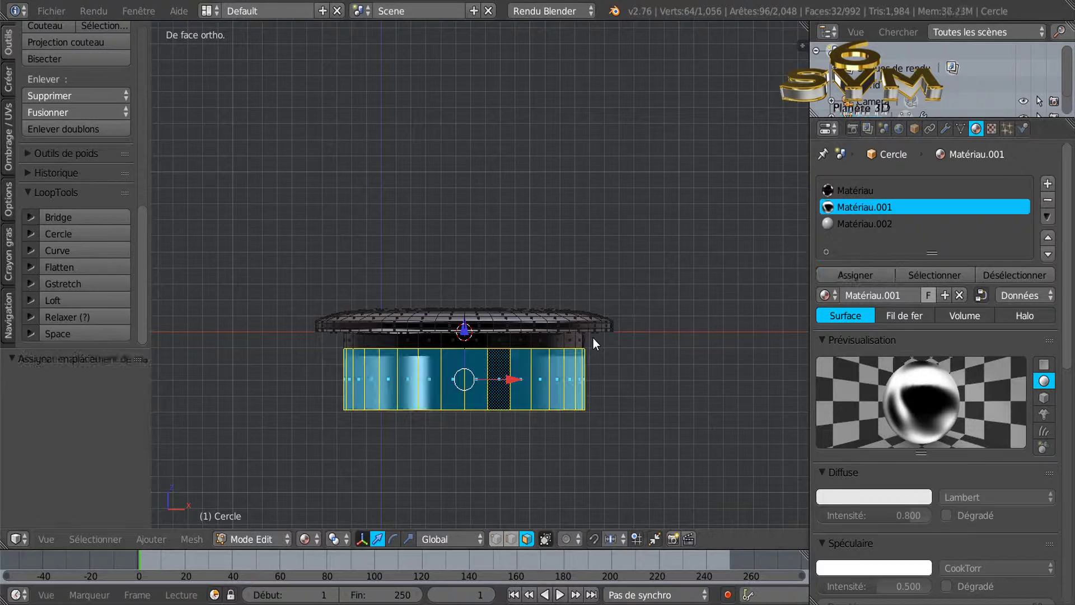
key("Tab")
scroll(596, 343, "down", 1)
scroll(595, 344, "up", 1)
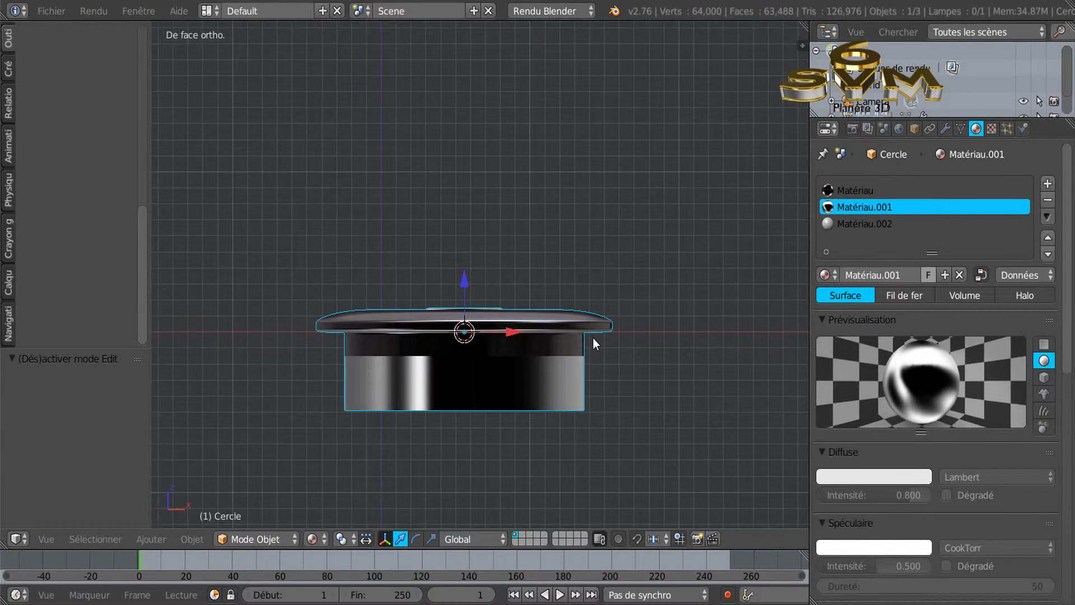
key("Tab")
scroll(595, 343, "up", 2)
scroll(596, 343, "up", 1)
scroll(595, 344, "down", 1)
scroll(596, 343, "up", 2)
scroll(595, 344, "down", 1)
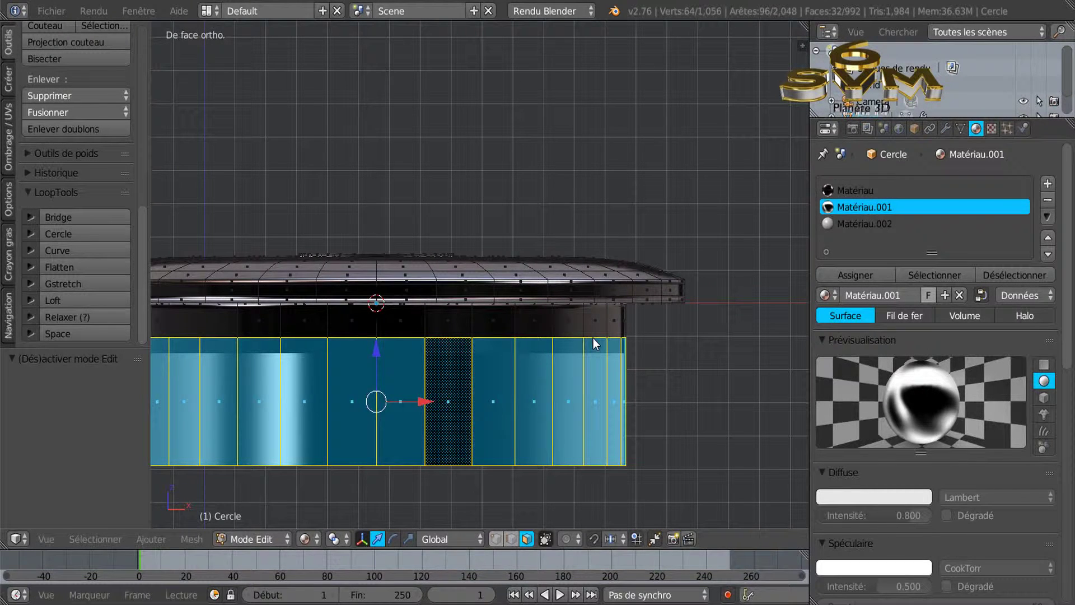
Add a horizontal loop cut near the top of the chrome body
key("ctrl+r")
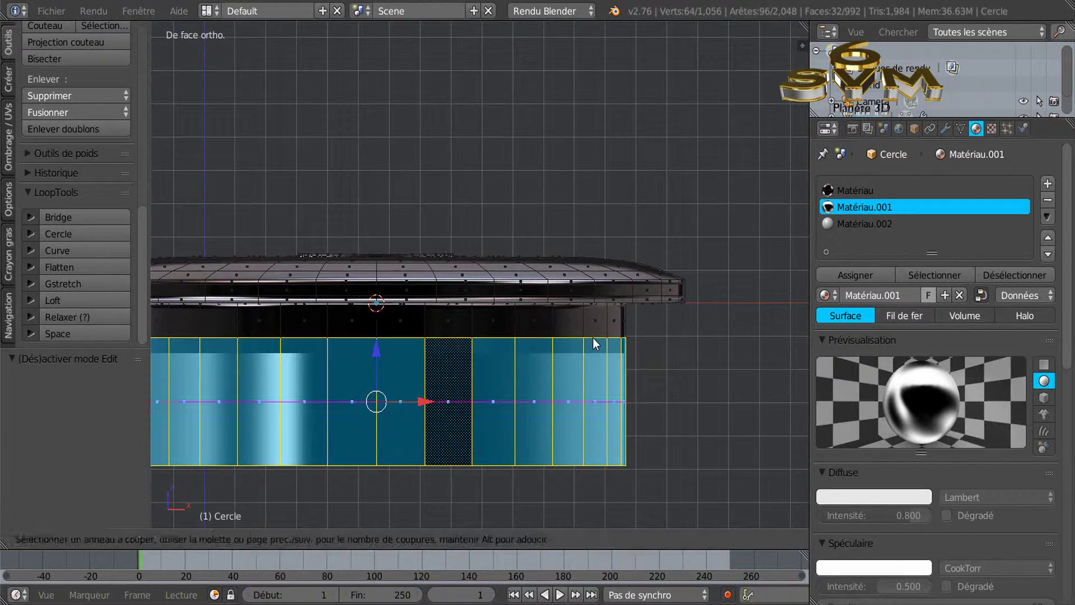
left_click(596, 343)
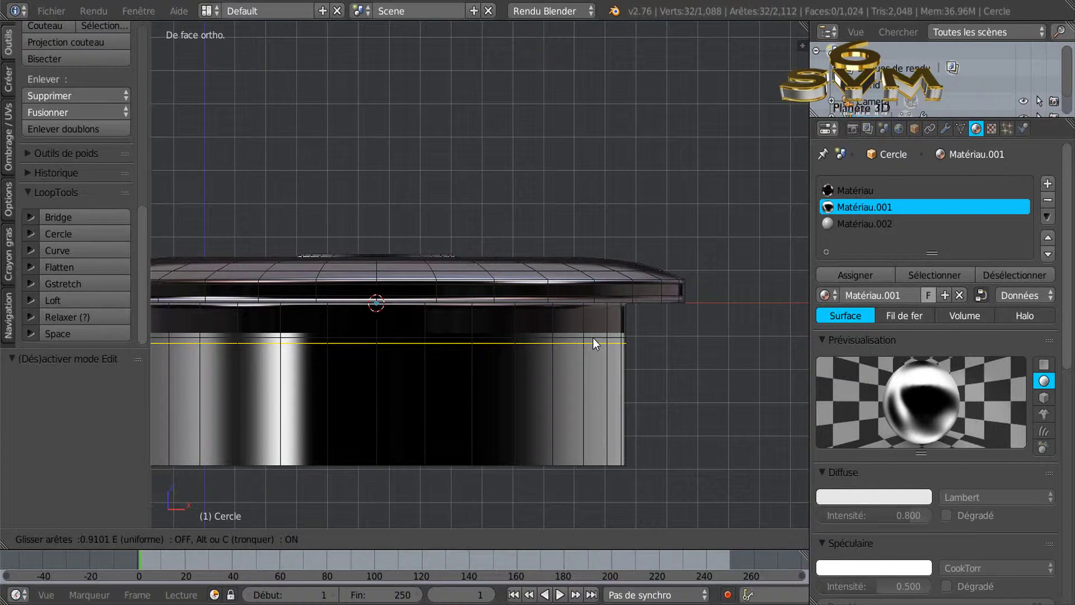
left_click(596, 343)
scroll(595, 344, "up", 1)
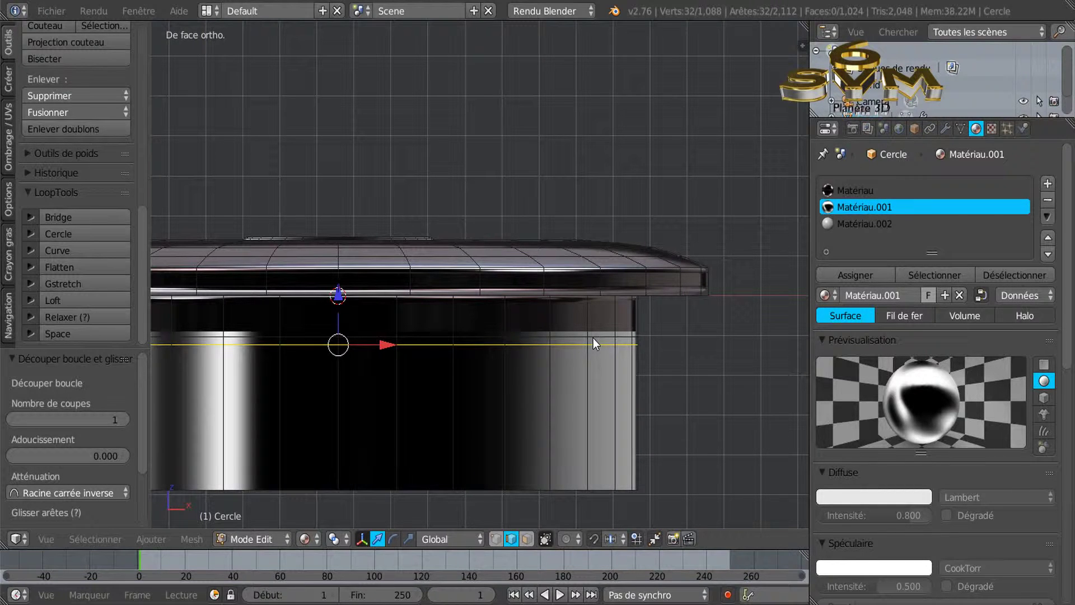
Extrude the top face ring and scale it inward to 0.964 to form a groove
key("3")
scroll(595, 343, "up", 1)
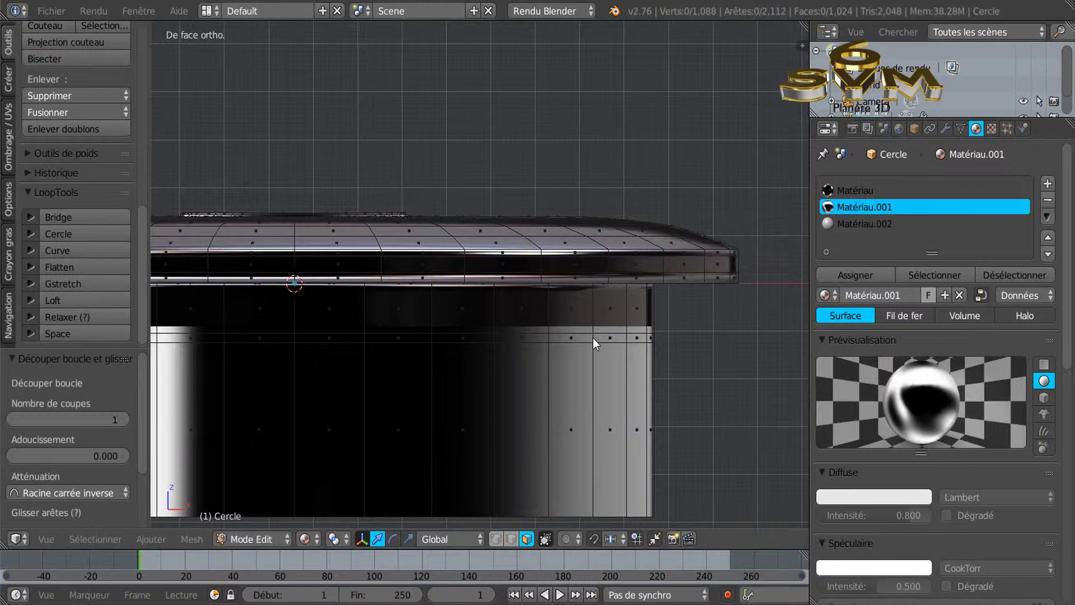
left_click(596, 343, "alt")
scroll(595, 343, "down", 1)
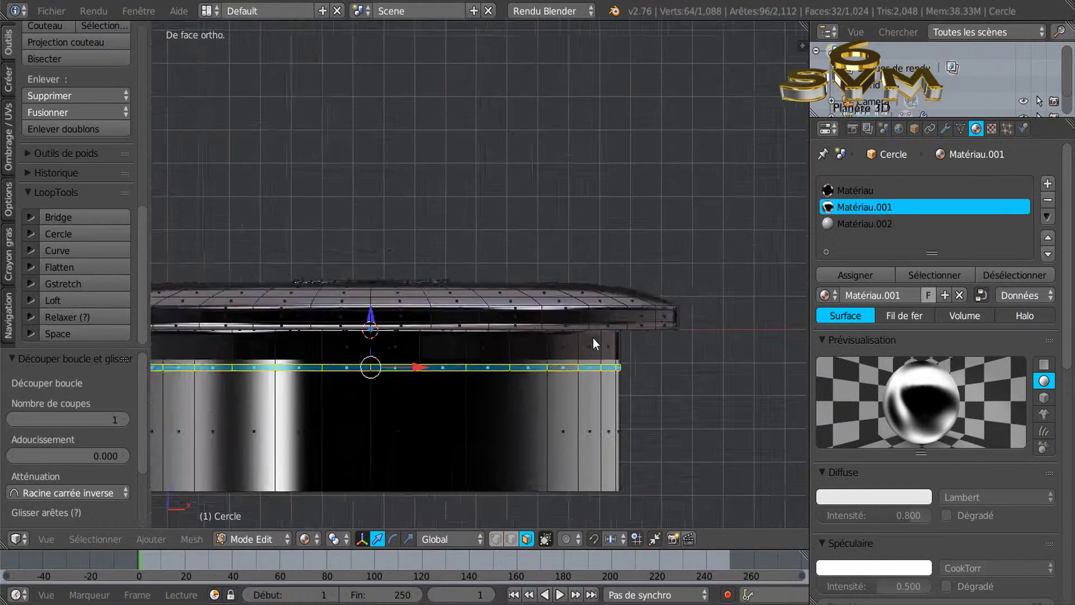
scroll(595, 344, "down", 1)
key("e")
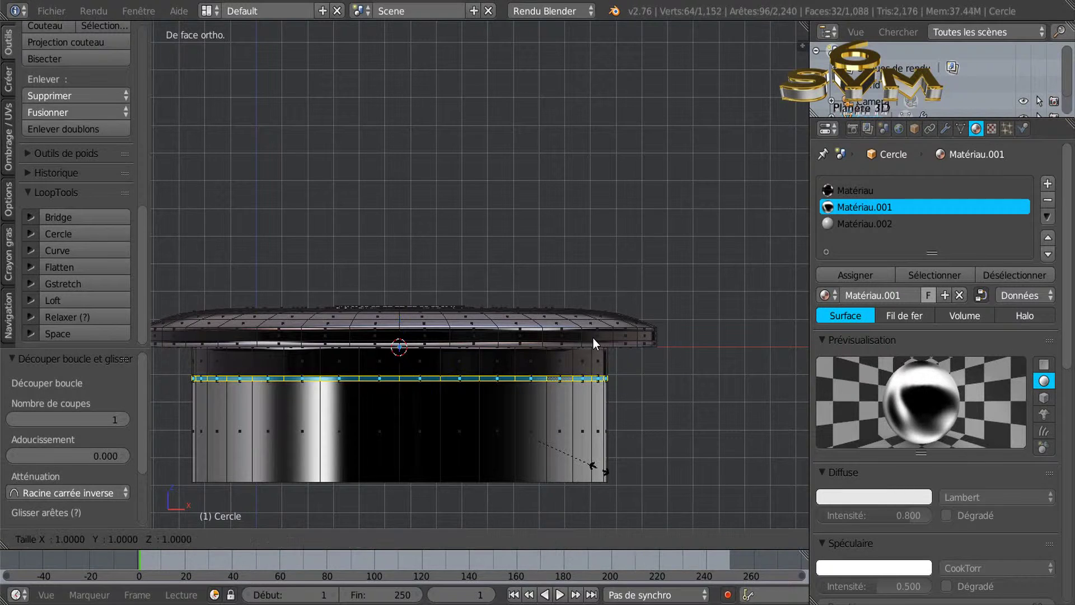
key("s")
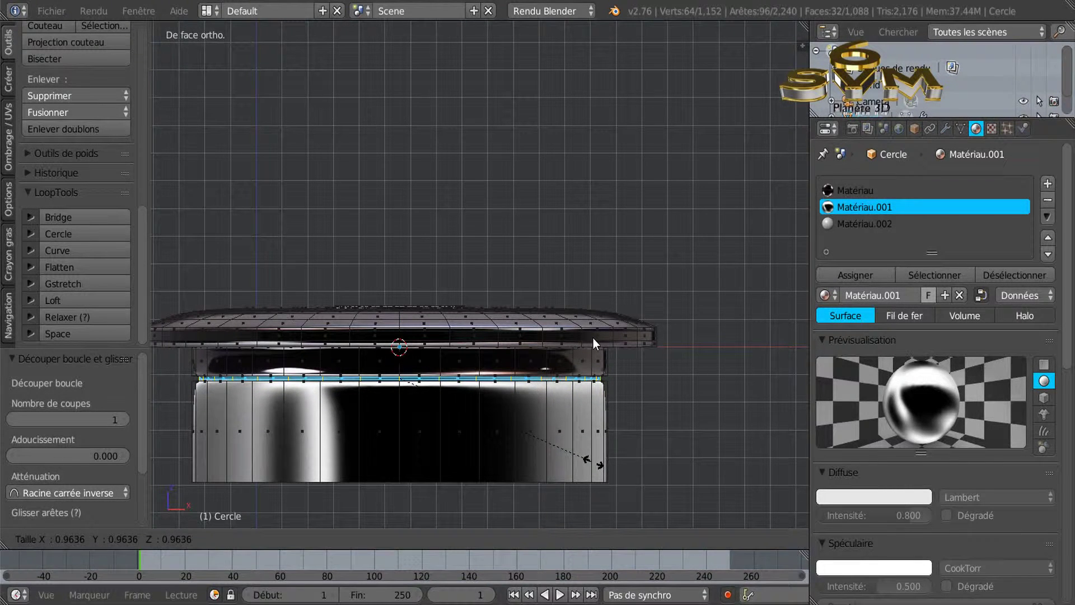
left_click(596, 343)
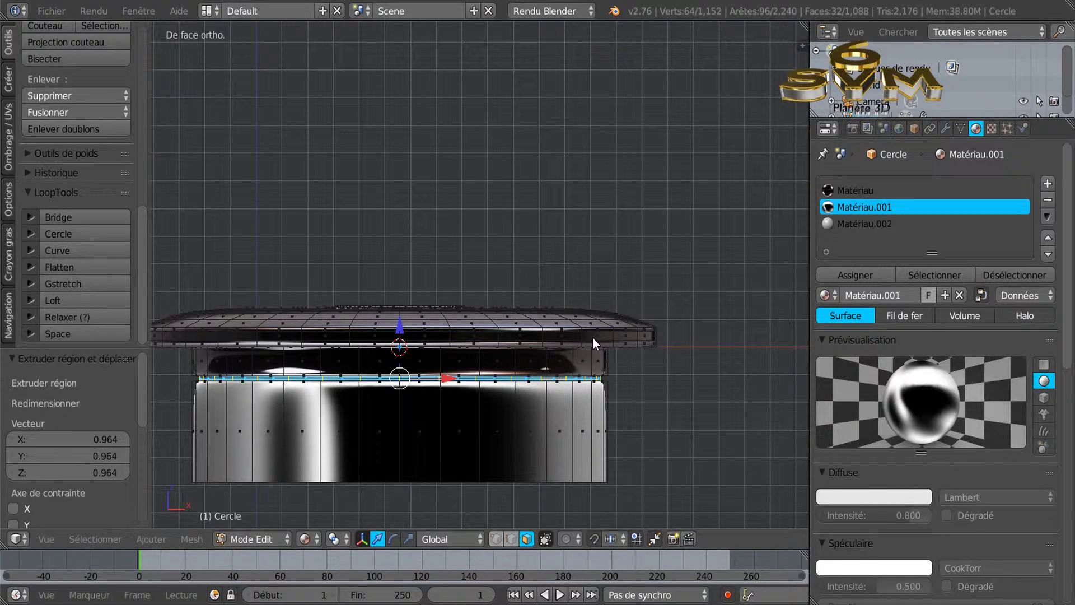
Add a supporting edge loop below the groove and return to Object Mode
key("ctrl+r")
left_click(596, 344)
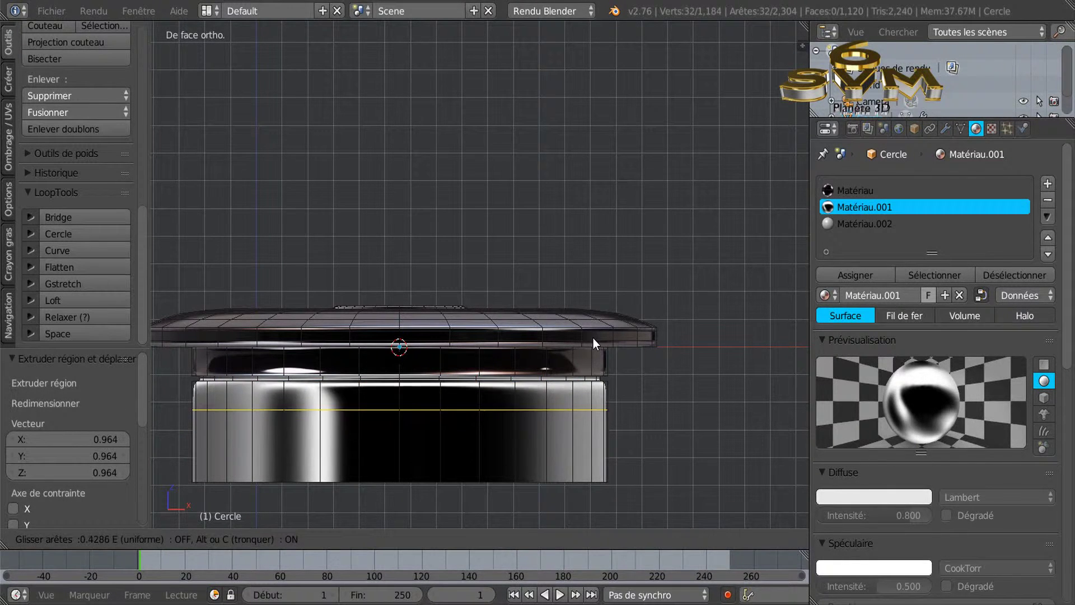
left_click(595, 343)
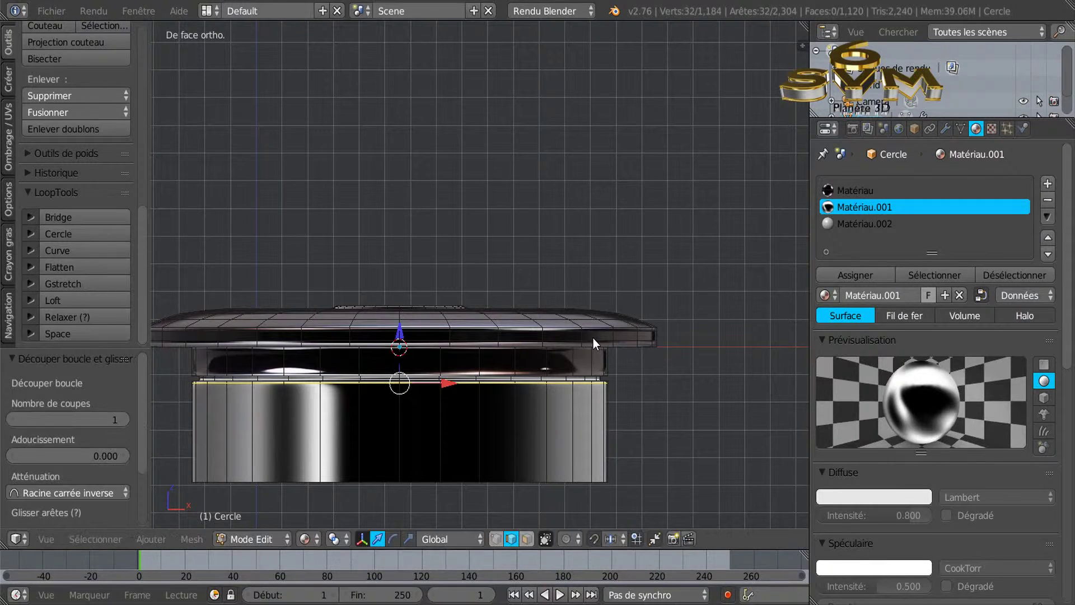
key("Tab")
key("KP_8")
Edge-slide the loop just under the lid upward along the rim
key("KP_4")
key("KP_4")
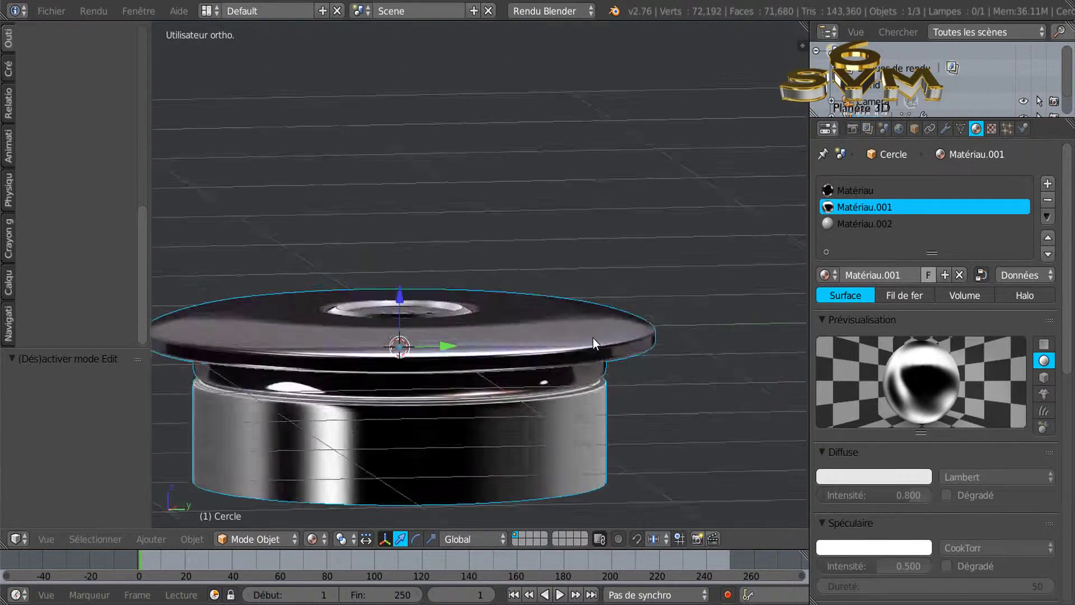
key("KP_4")
key("KP_4")
key("KP_4")
key("KP_4")
key("KP_2")
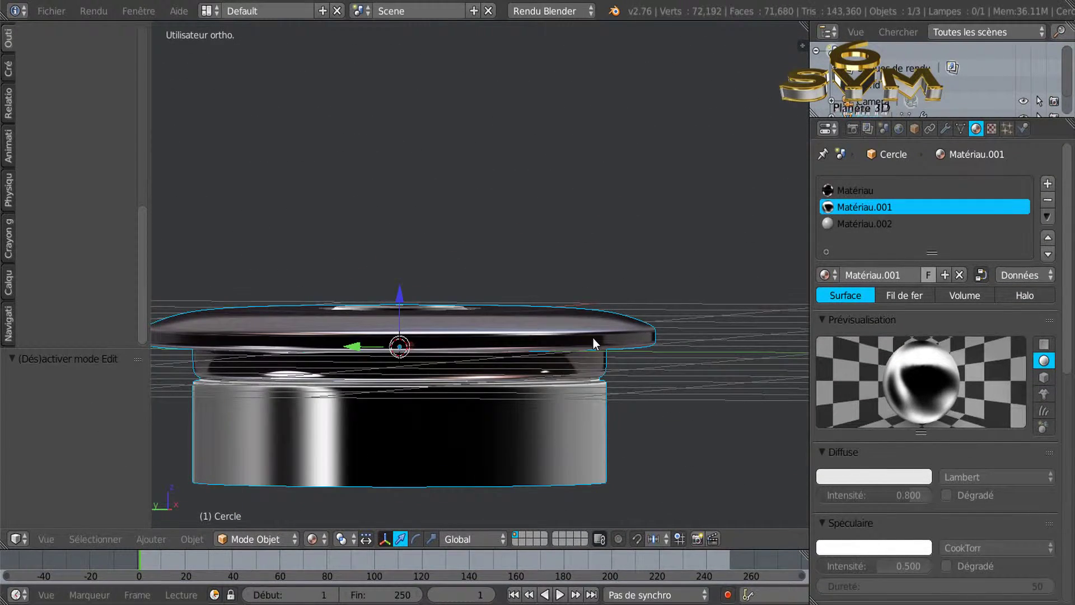
key("Tab")
scroll(595, 343, "up", 3)
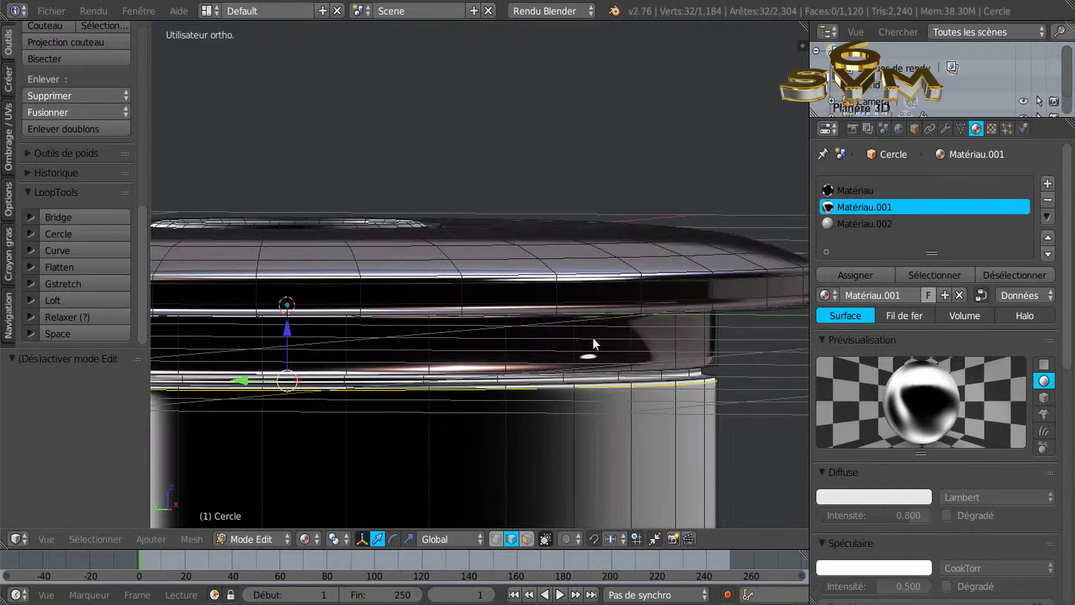
key("KP_8")
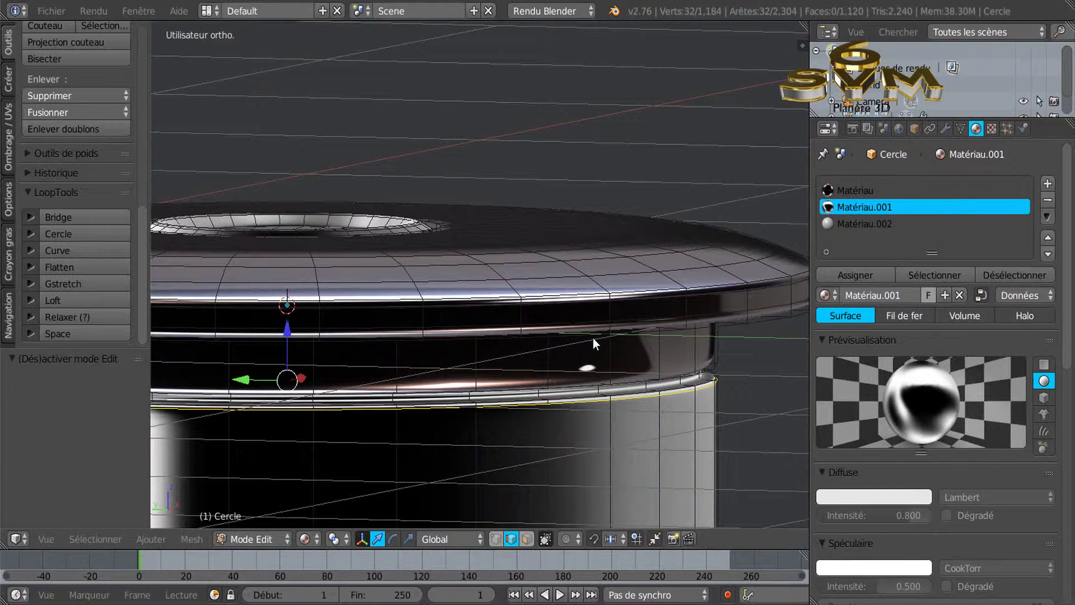
key("KP_2")
key("KP_2")
key("KP_2")
key("KP_2")
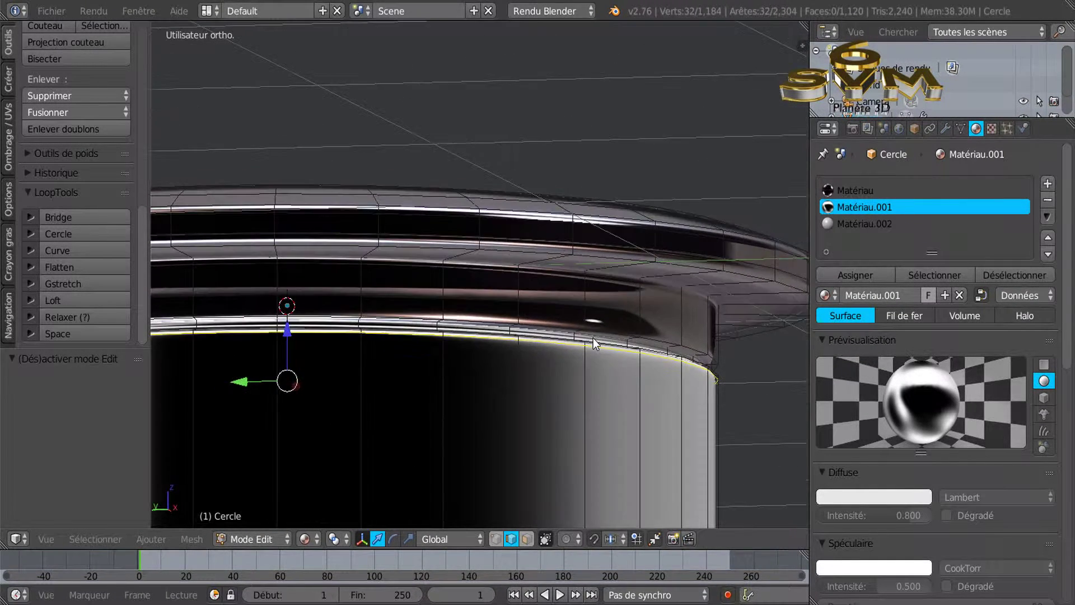
key("g")
key("g")
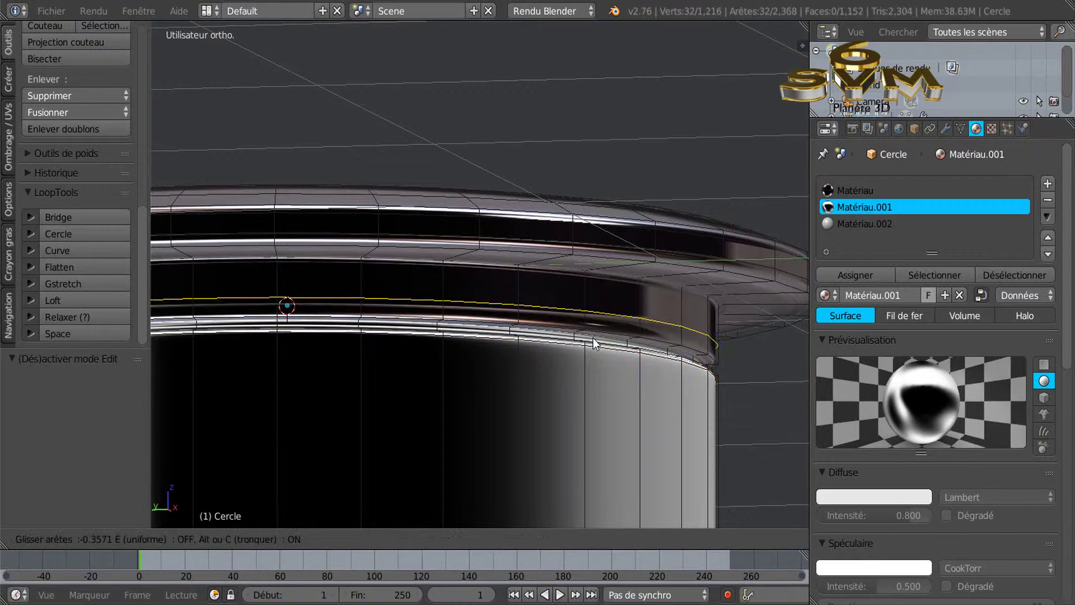
left_click(594, 343)
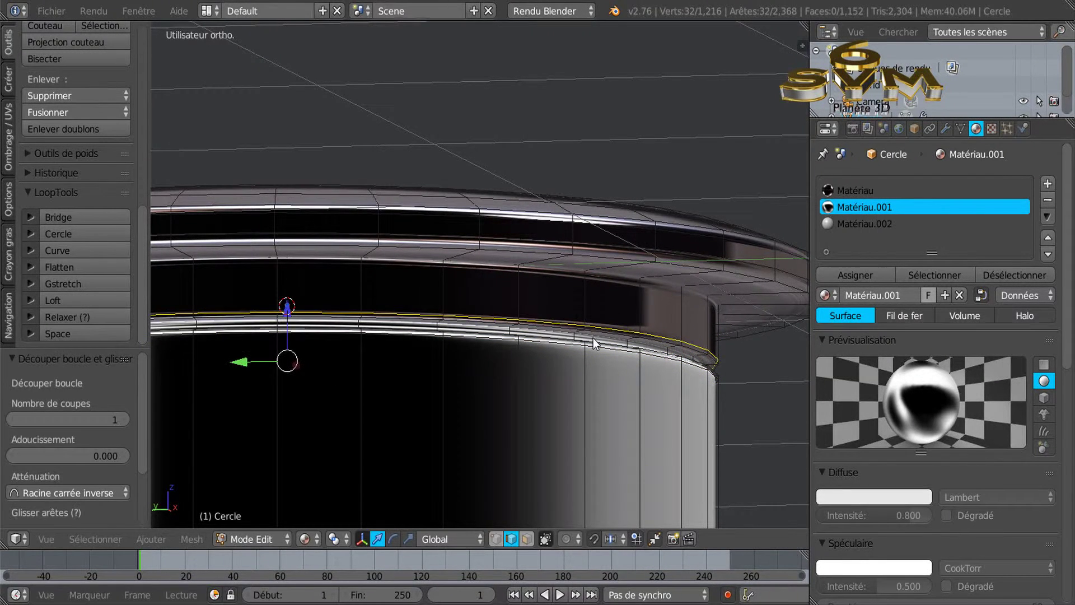
Return to Object Mode and orbit around the object to inspect the rim
key("Tab")
scroll(594, 342, "down", 5)
key("KP_8")
key("KP_8")
key("KP_8")
key("KP_8")
key("KP_4")
key("KP_4")
key("KP_4")
key("KP_2")
key("KP_2")
key("KP_8")
key("KP_8")
key("KP_4")
key("KP_4")
key("KP_2")
key("KP_4")
key("KP_2")
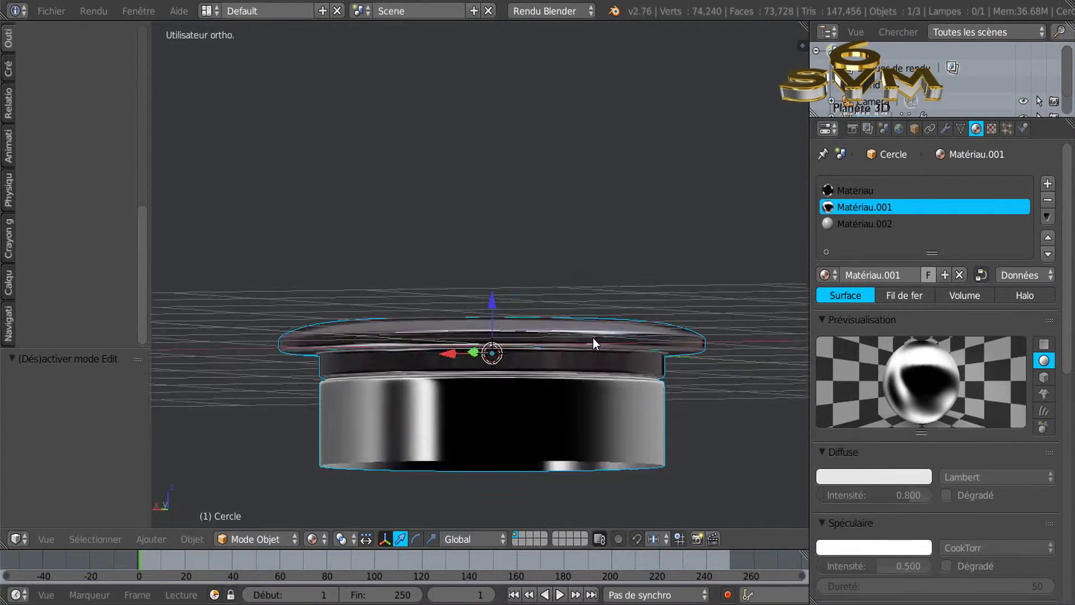
key("KP_8")
key("KP_8")
Re-enter Edit Mode and orbit to view the body's bottom edge
key("Tab")
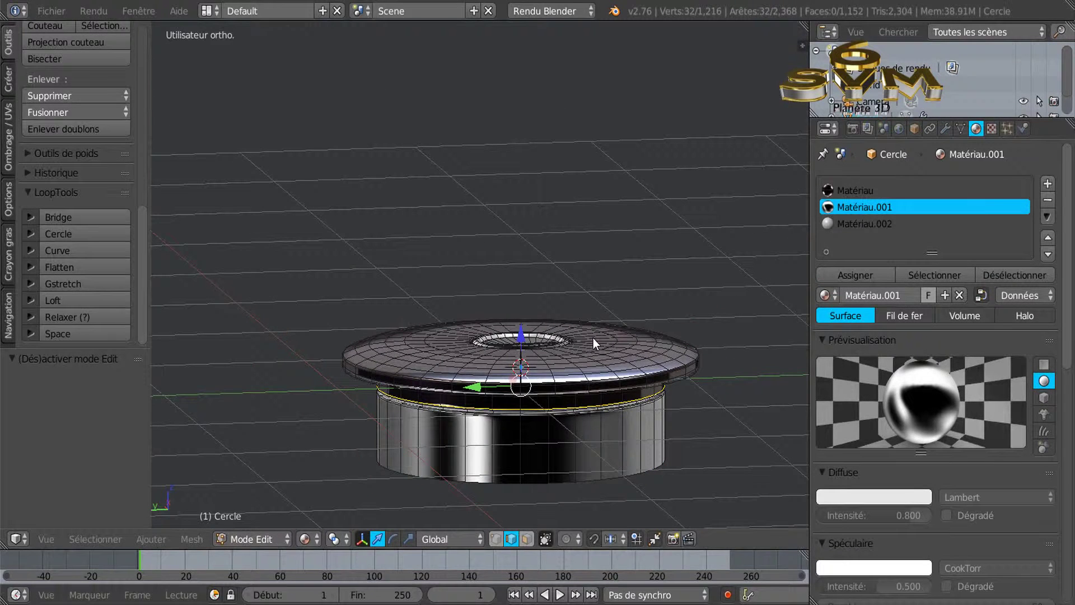
key("KP_2")
key("KP_2")
scroll(593, 343, "up", 1)
scroll(594, 343, "up", 1)
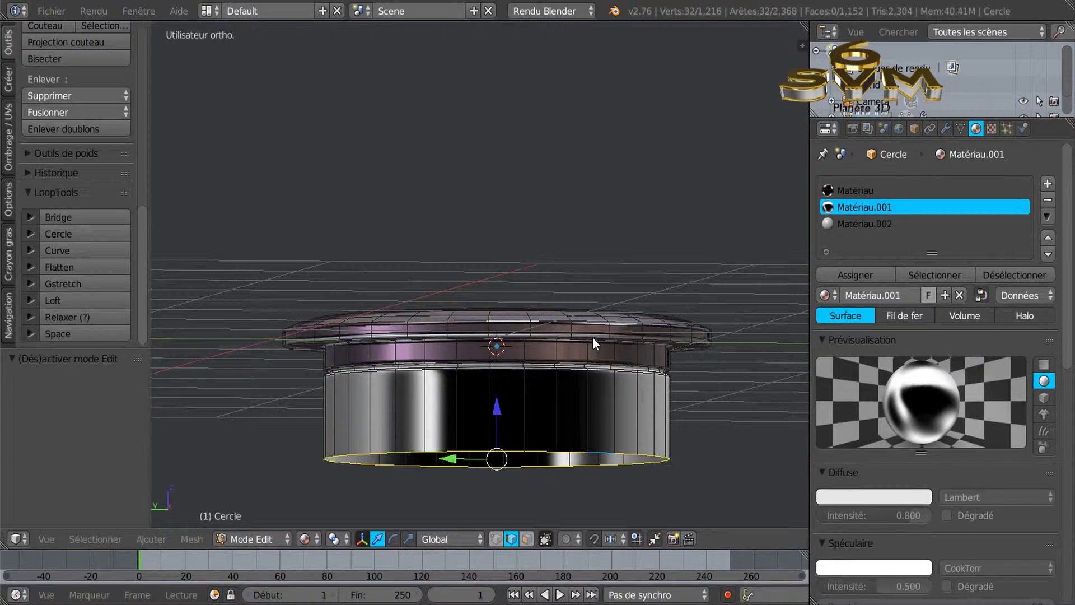
scroll(595, 342, "down", 1)
scroll(594, 343, "down", 1)
key("KP_8")
key("KP_8")
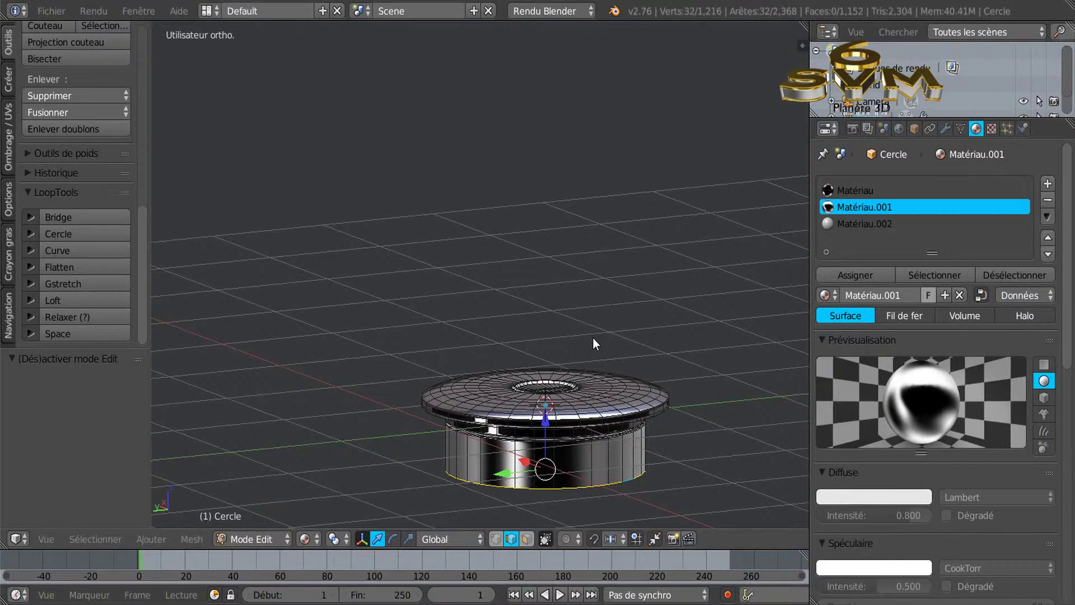
key("KP_6")
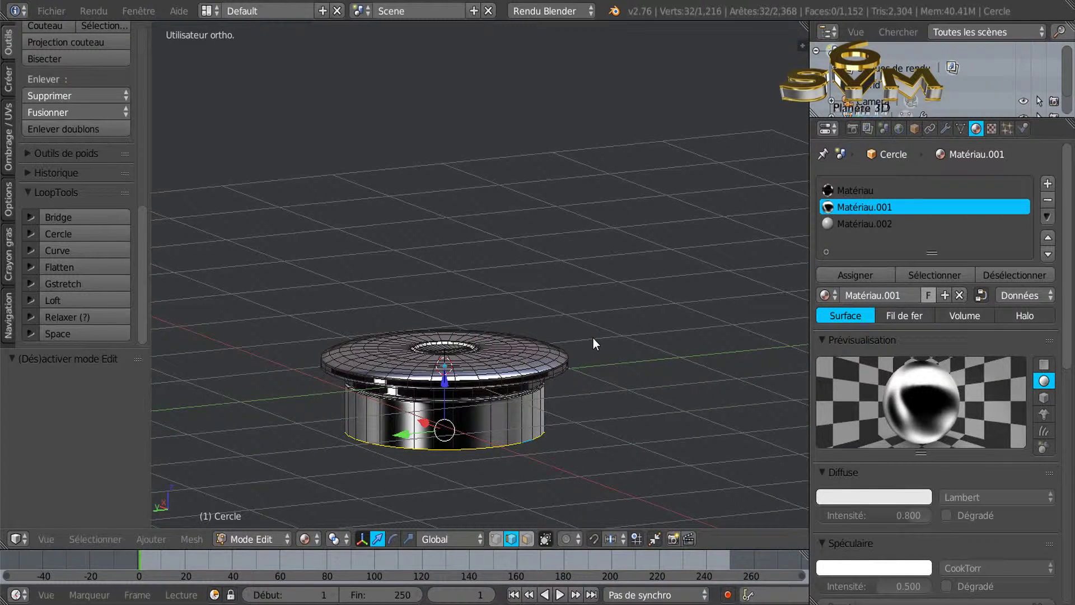
key("KP_2")
key("KP_2")
Extrude the body's bottom edge ring and begin scaling it outward into a flange
scroll(595, 344, "up", 2)
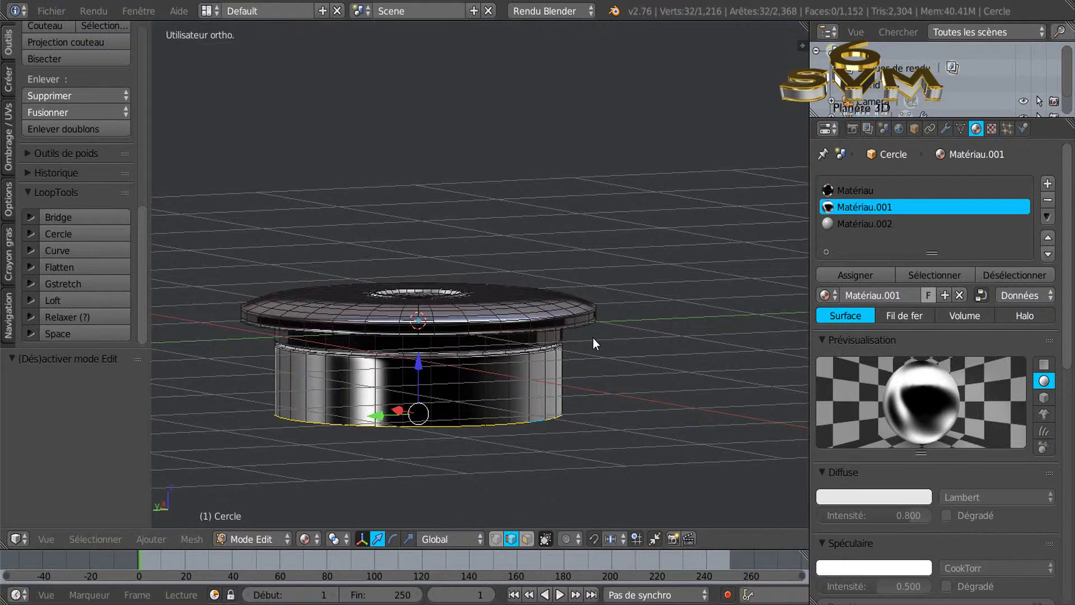
key("KP_8")
scroll(595, 343, "down", 1)
scroll(594, 343, "down", 1)
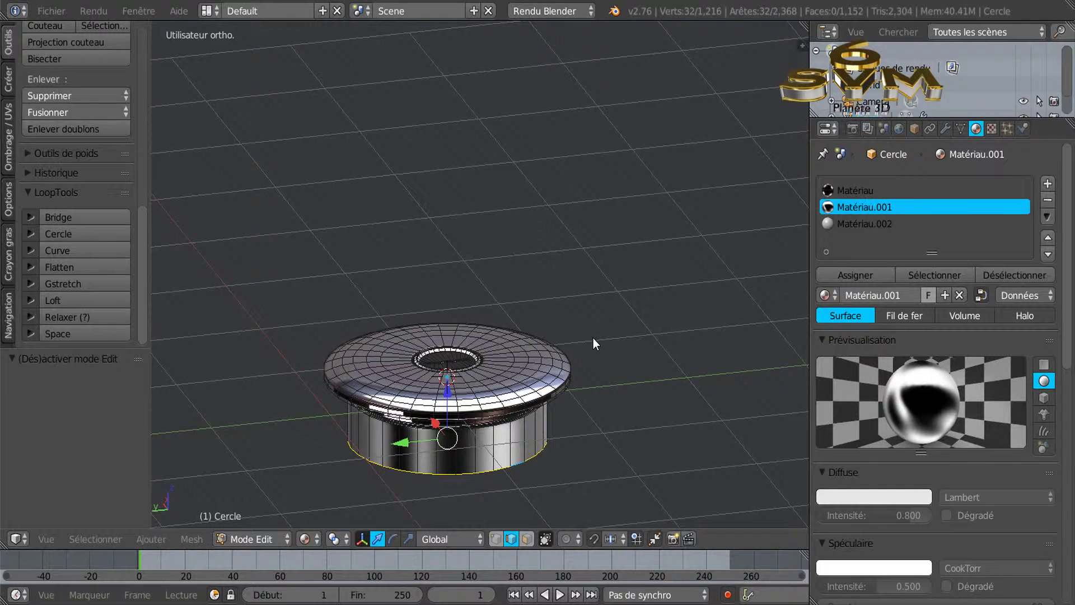
key("e")
key("s")
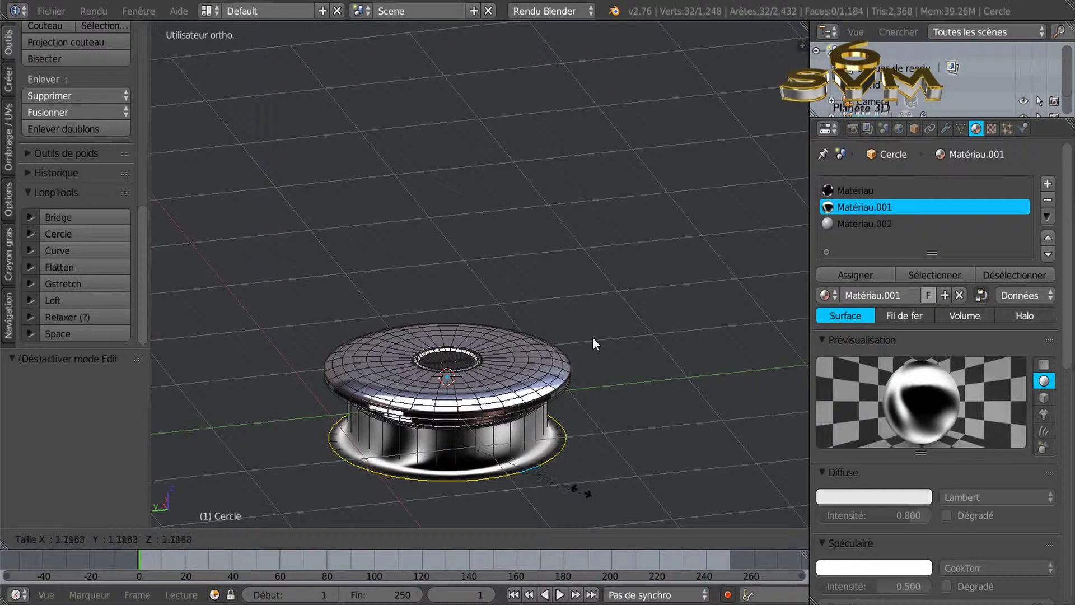
Confirm the widened base ring, then extrude it and lower it 0.46 along Z
key("Return")
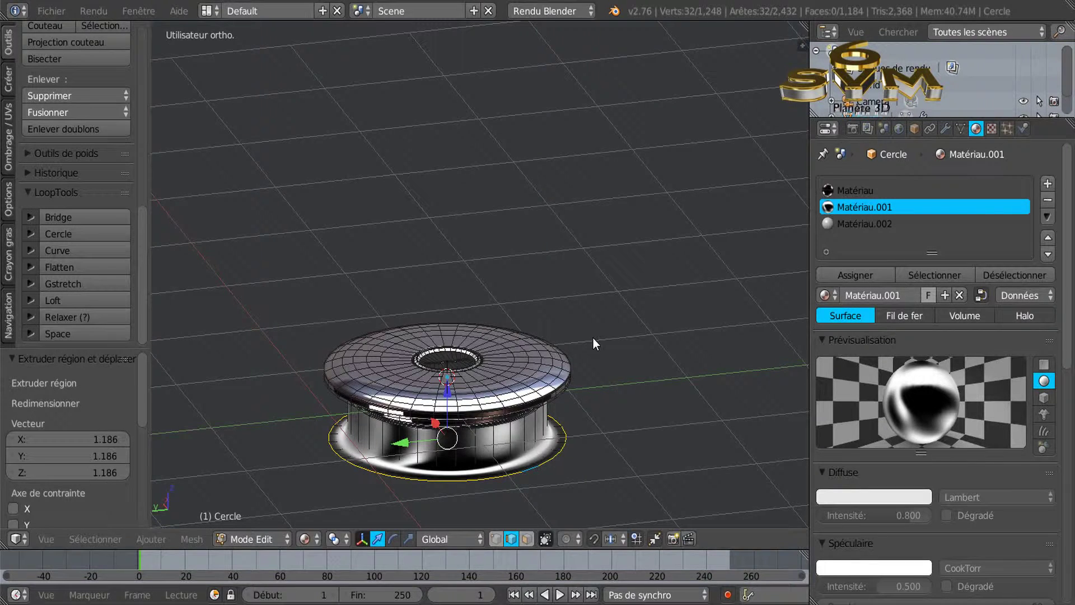
key("e")
right_click(595, 342)
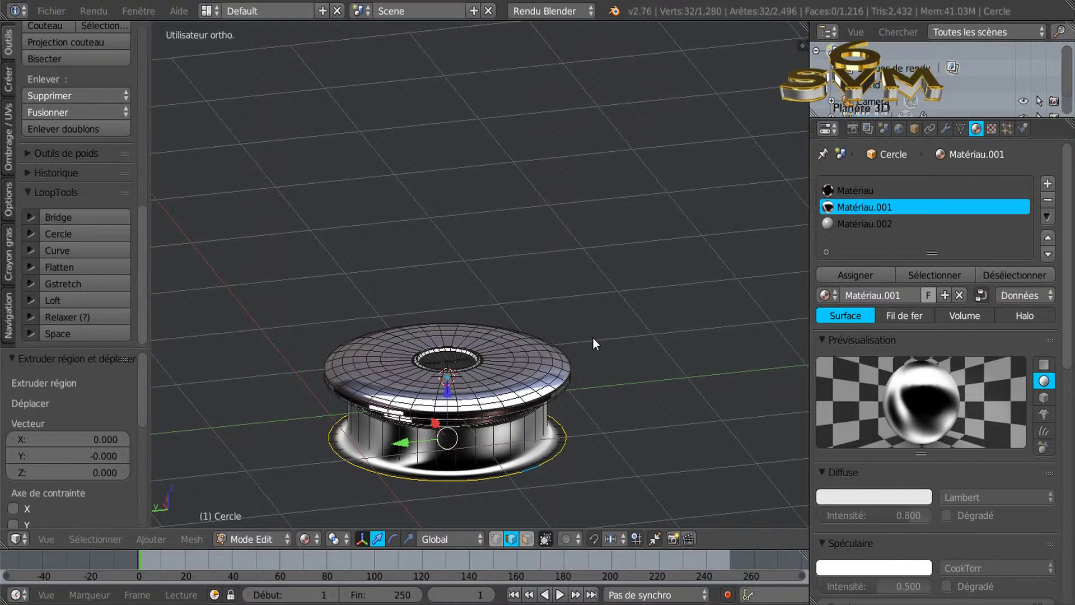
key("g")
key("z")
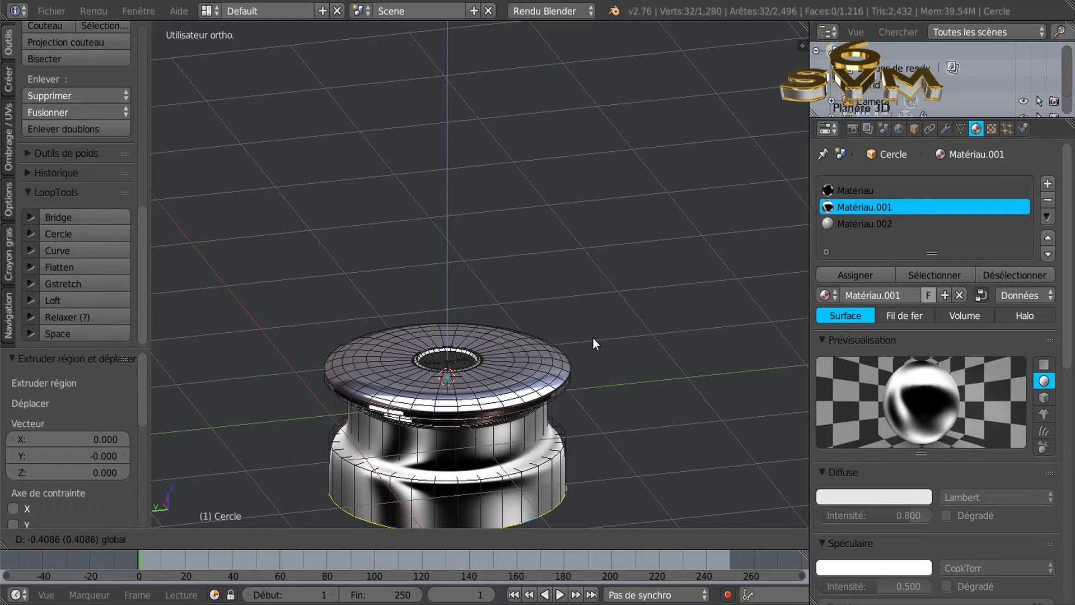
key("Return")
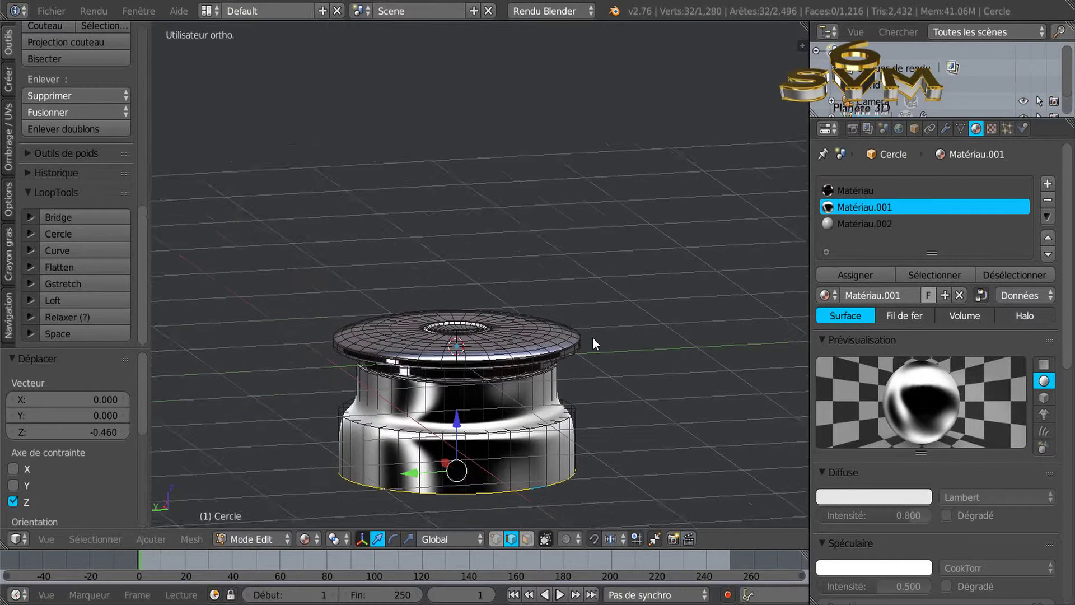
Add an edge loop around the body just above the lowered base
middle_click_drag(595, 343, 622, 281, "shift")
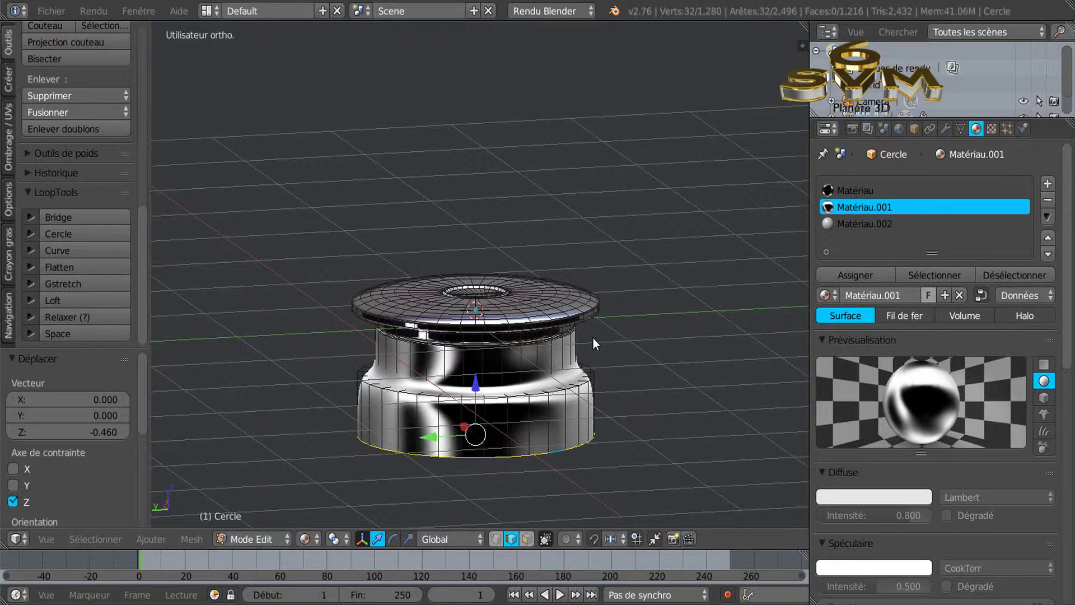
scroll(594, 342, "up", 1)
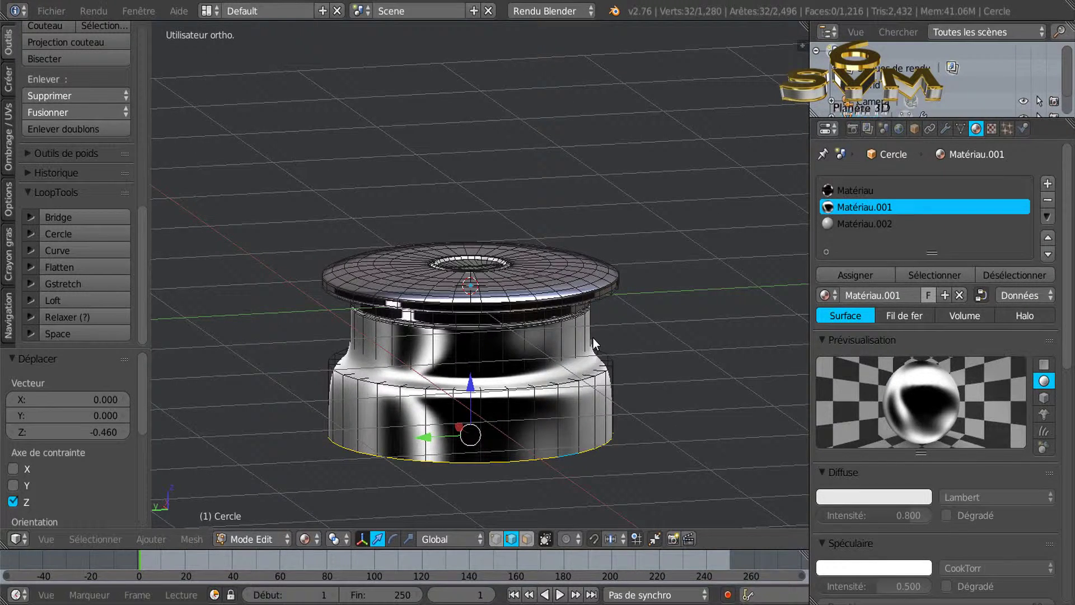
scroll(595, 343, "up", 1)
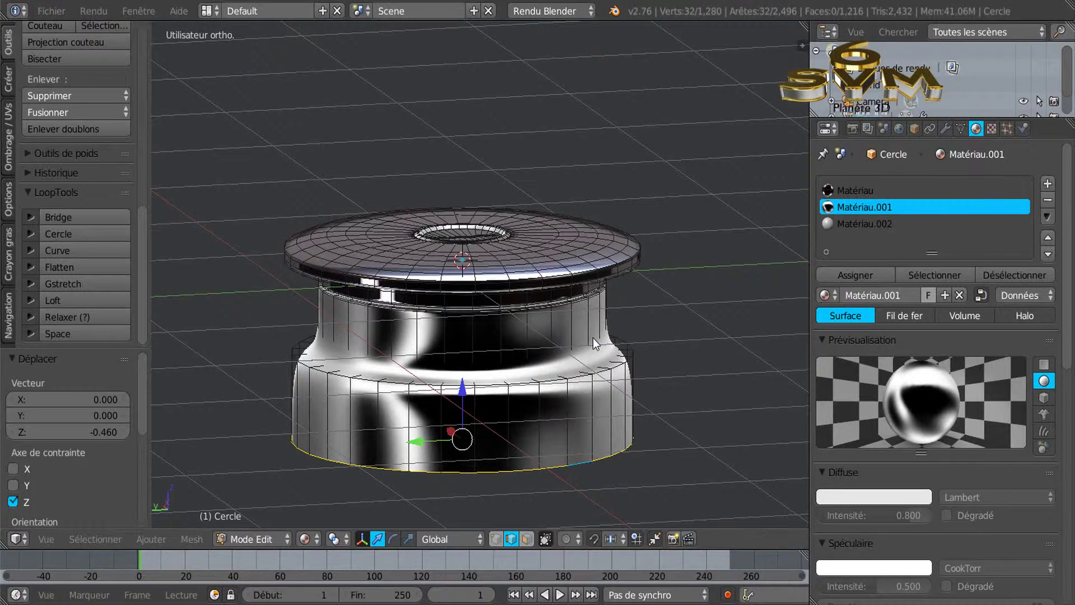
key("KP_8")
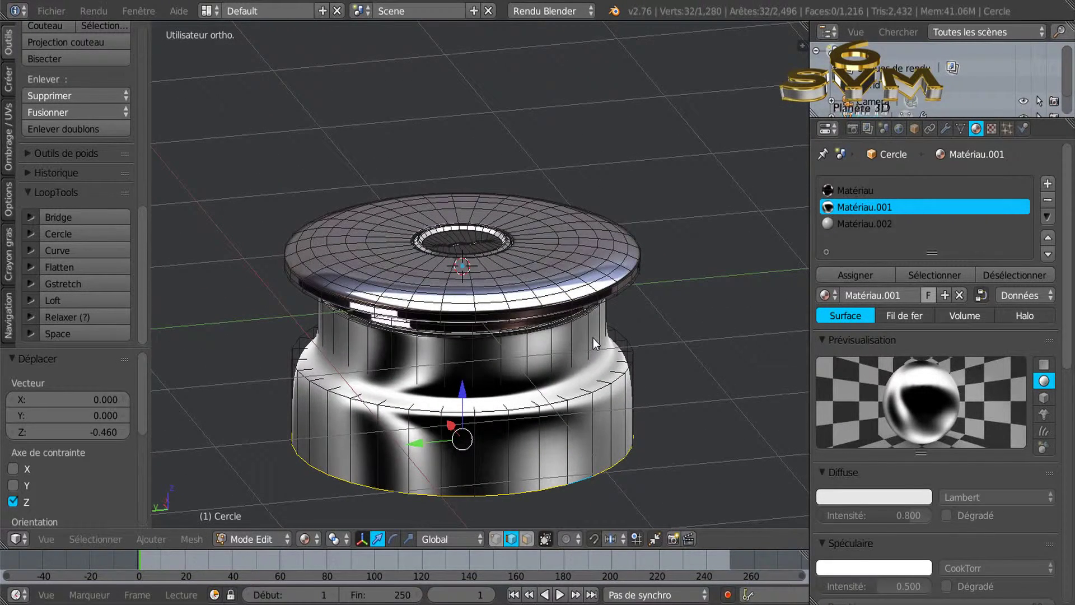
key("KP_2")
key("KP_2")
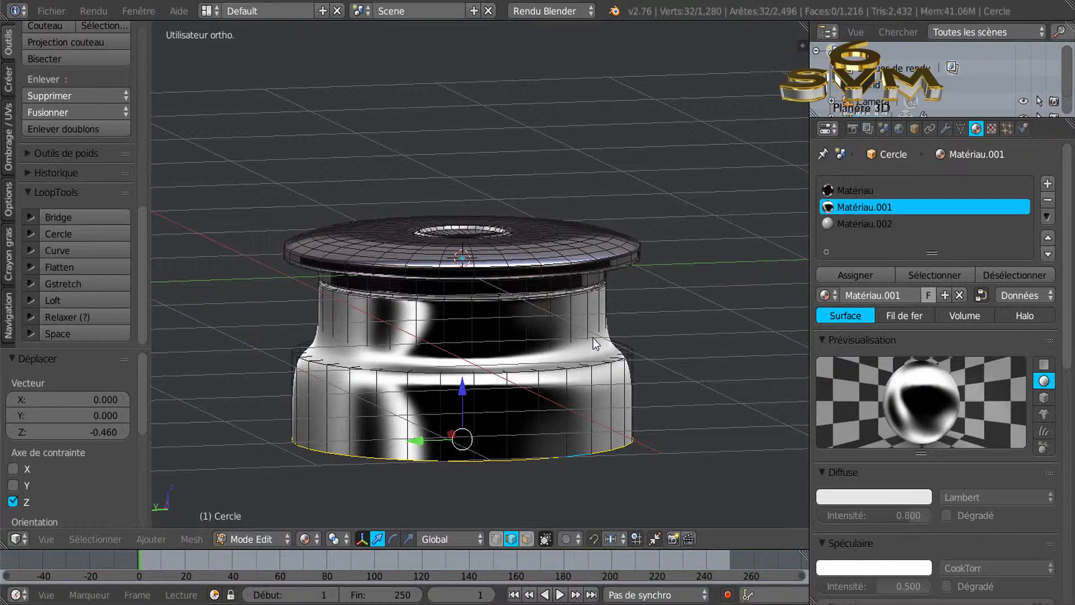
key("ctrl+r")
left_click(595, 343)
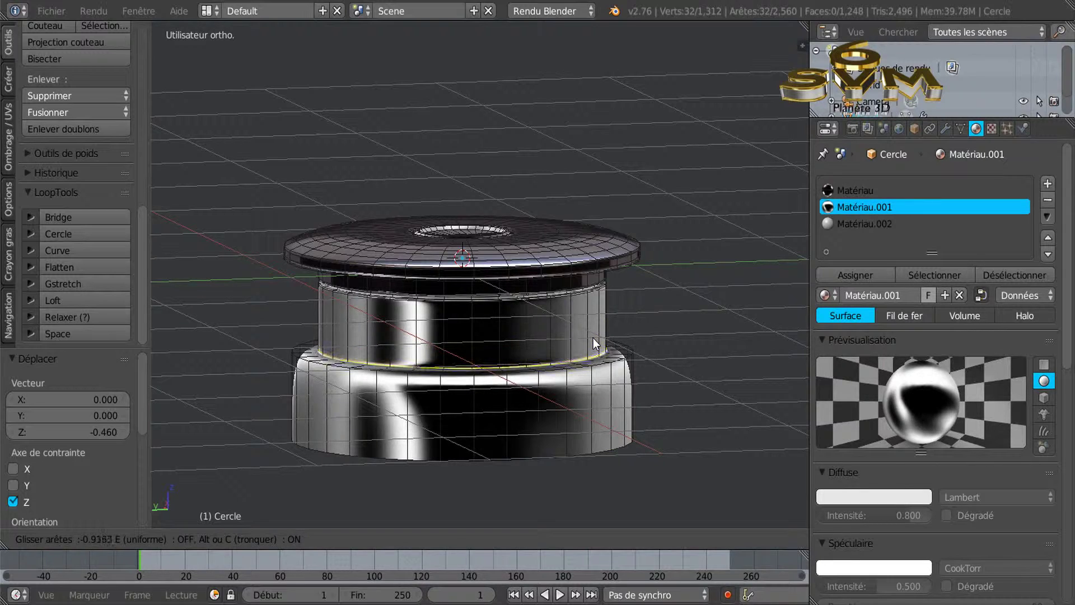
left_click(595, 343)
Orbit up and down to inspect the disc top and the new loop
key("KP_8")
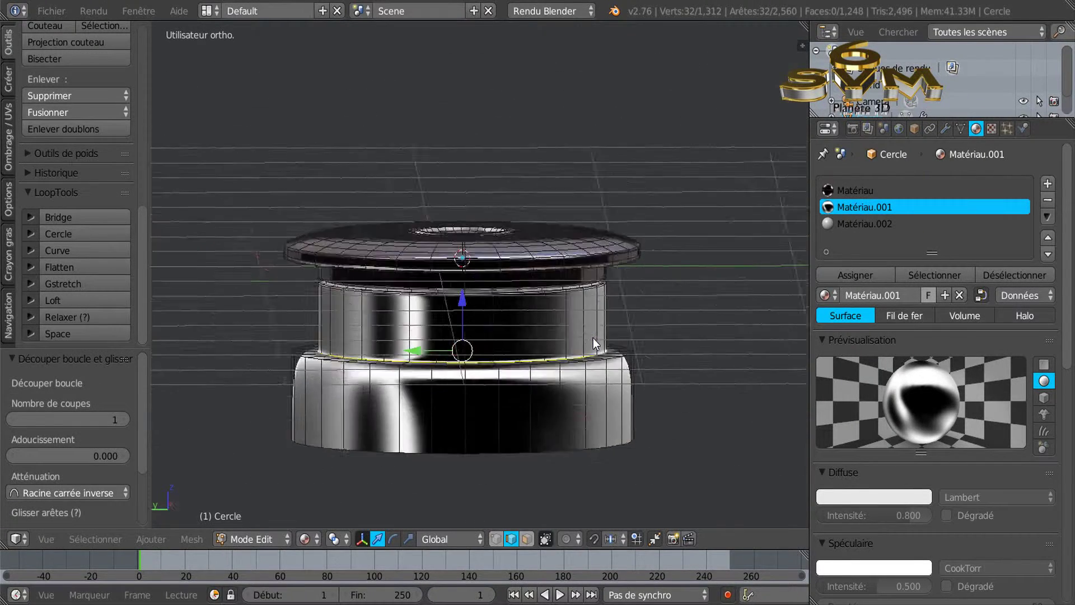
key("KP_8")
key("KP_8")
key("KP_8")
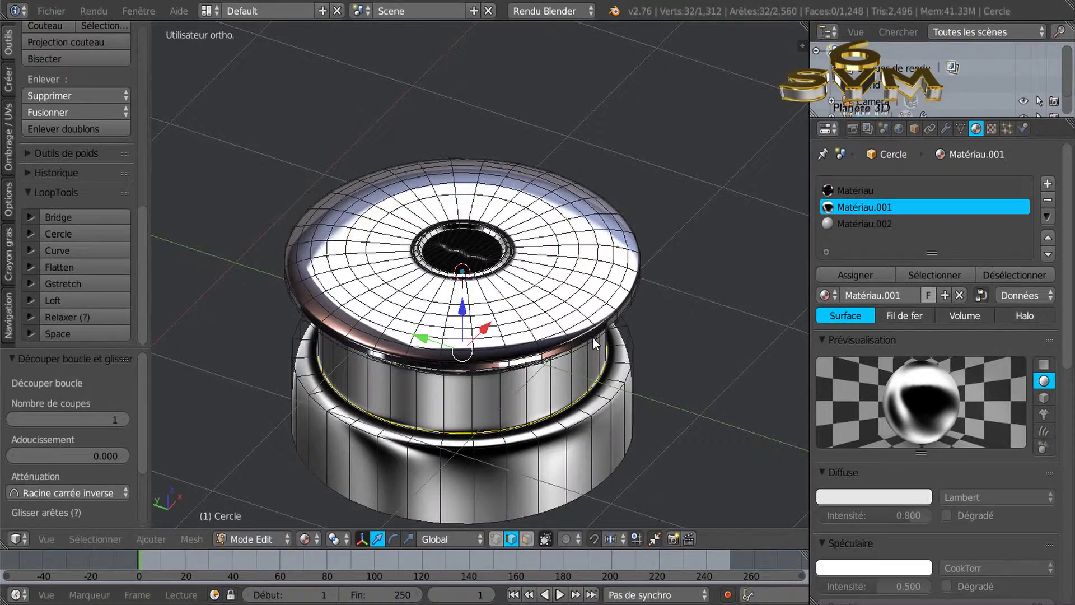
scroll(595, 343, "up", 1)
key("KP_2")
key("KP_2")
key("KP_8")
key("KP_2")
key("KP_2")
key("KP_8")
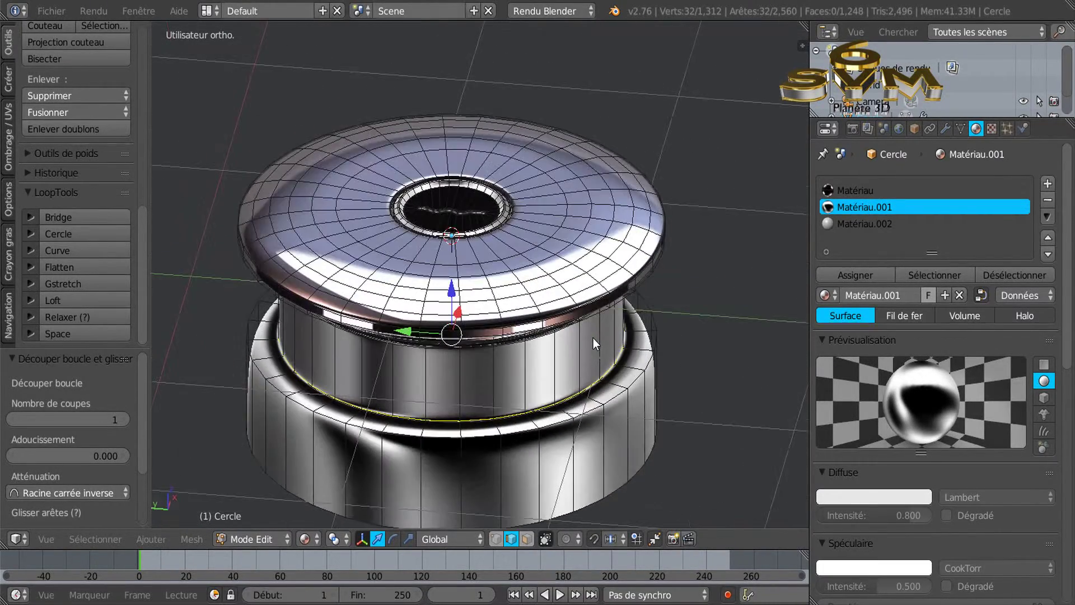
scroll(595, 343, "up", 1)
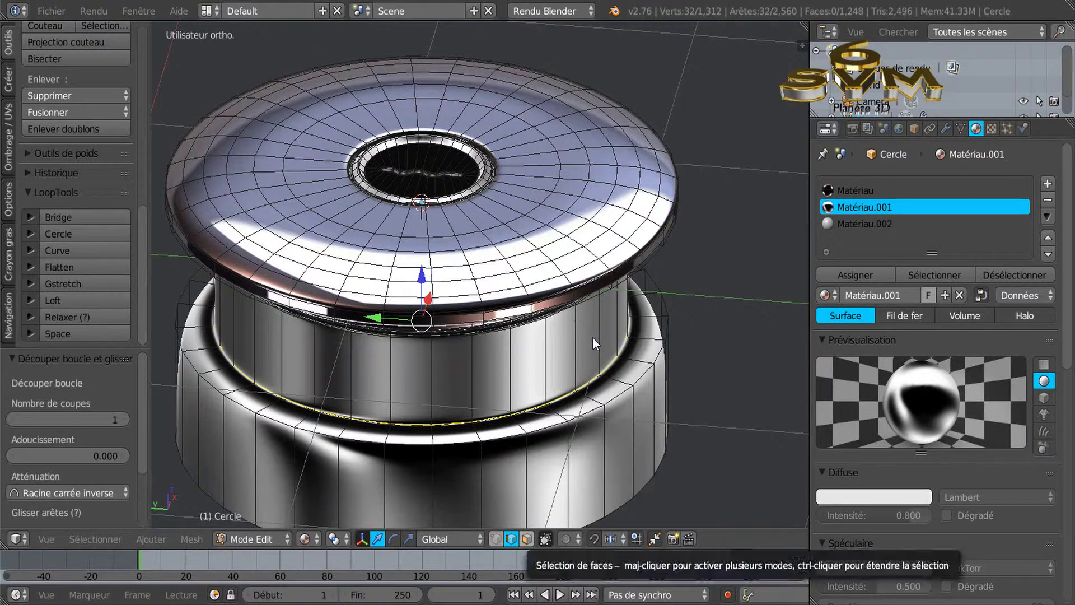
Select the lower lip face ring and grow it to cover all 64 base-band faces
key("3")
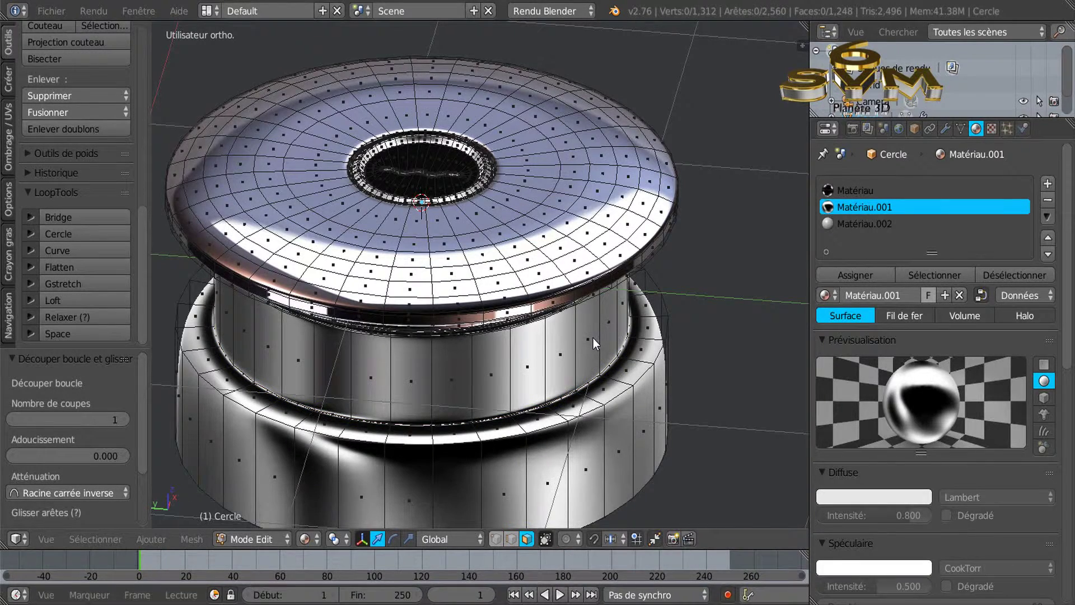
scroll(594, 343, "up", 1)
right_click(594, 343, "alt")
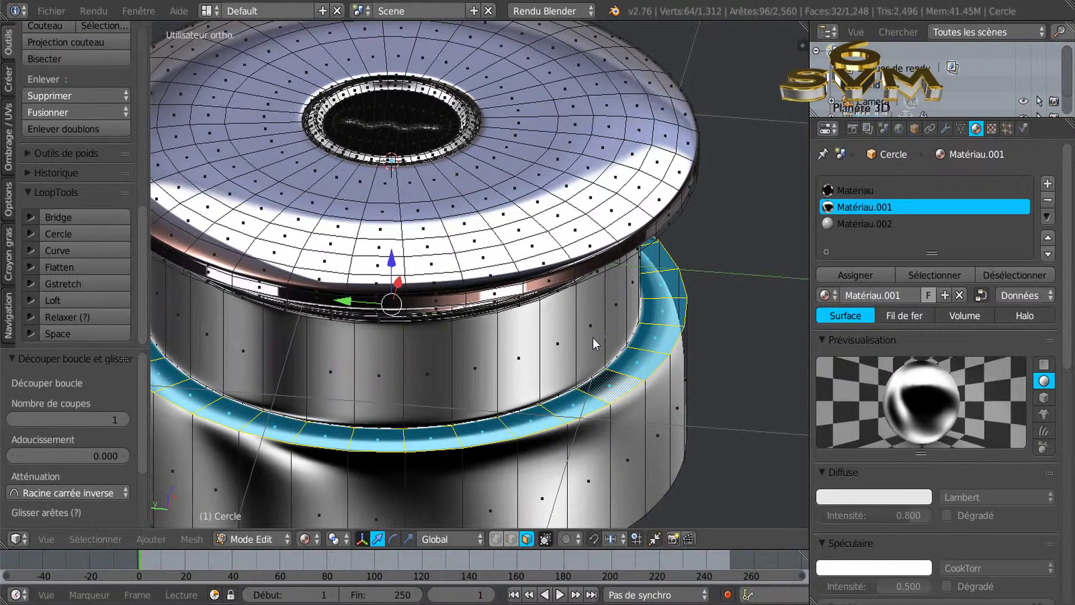
scroll(595, 343, "down", 4)
key("KP_8")
scroll(595, 343, "down", 1)
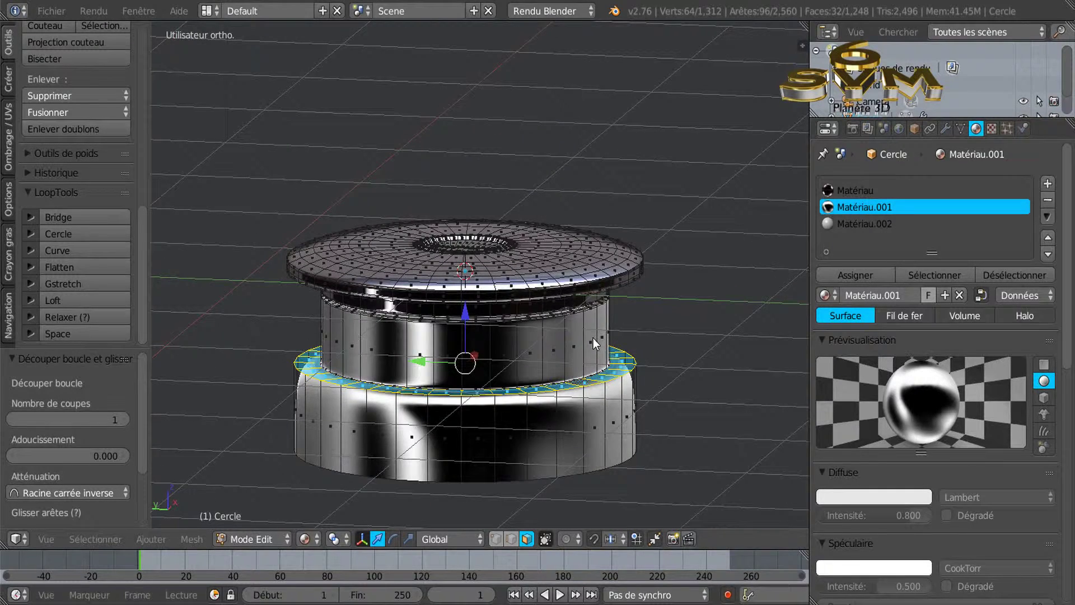
key("ctrl+KP_Add")
scroll(595, 343, "down", 2)
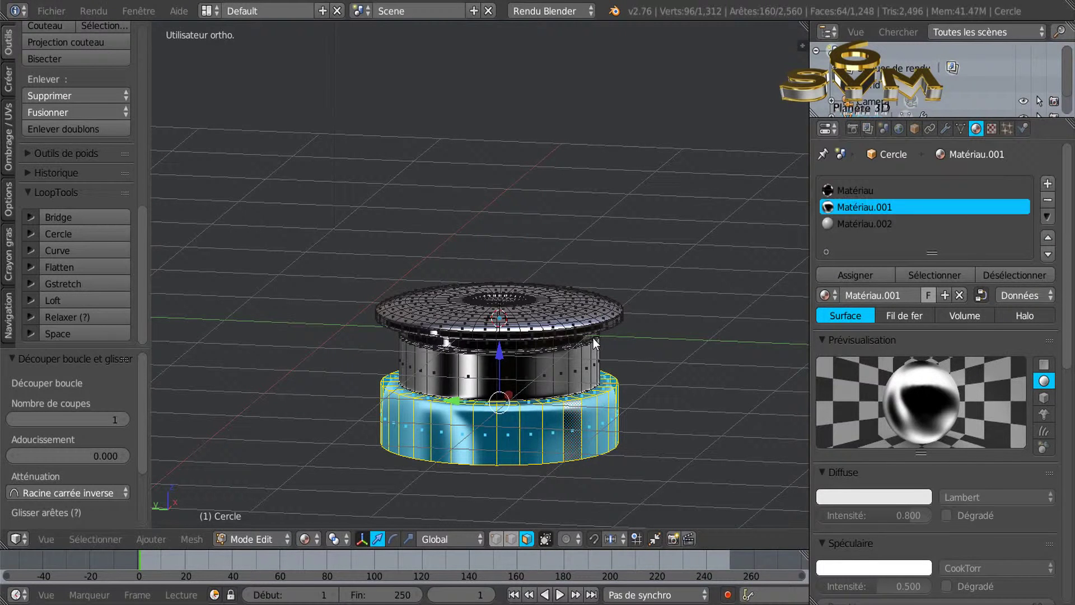
Add a new material slot with a new material for the base band
left_click(1047, 183)
left_click(896, 295)
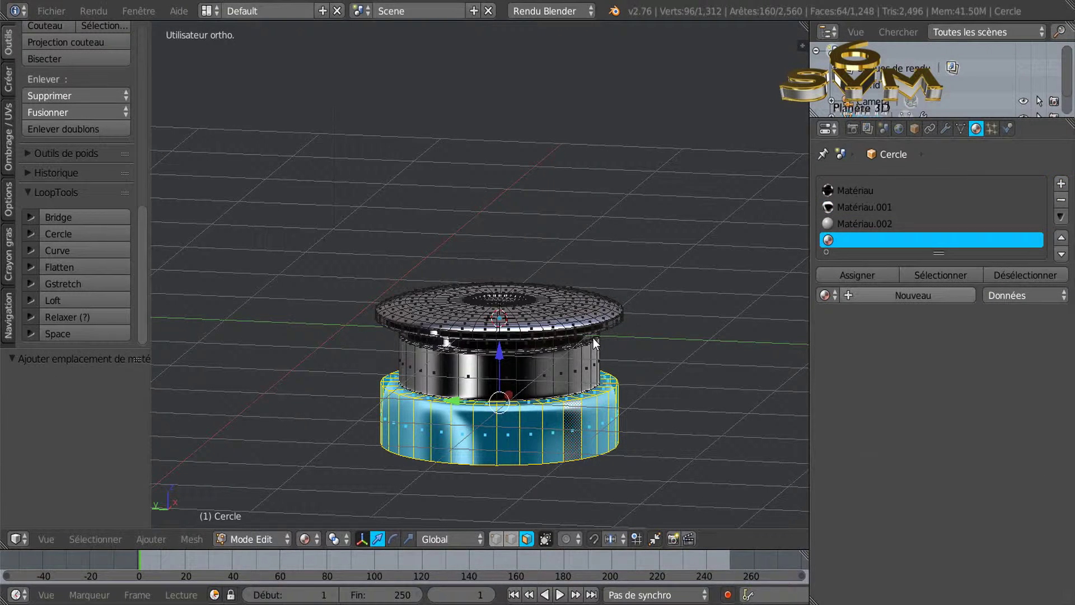
scroll(935, 364, "down", 4)
scroll(935, 364, "down", 1)
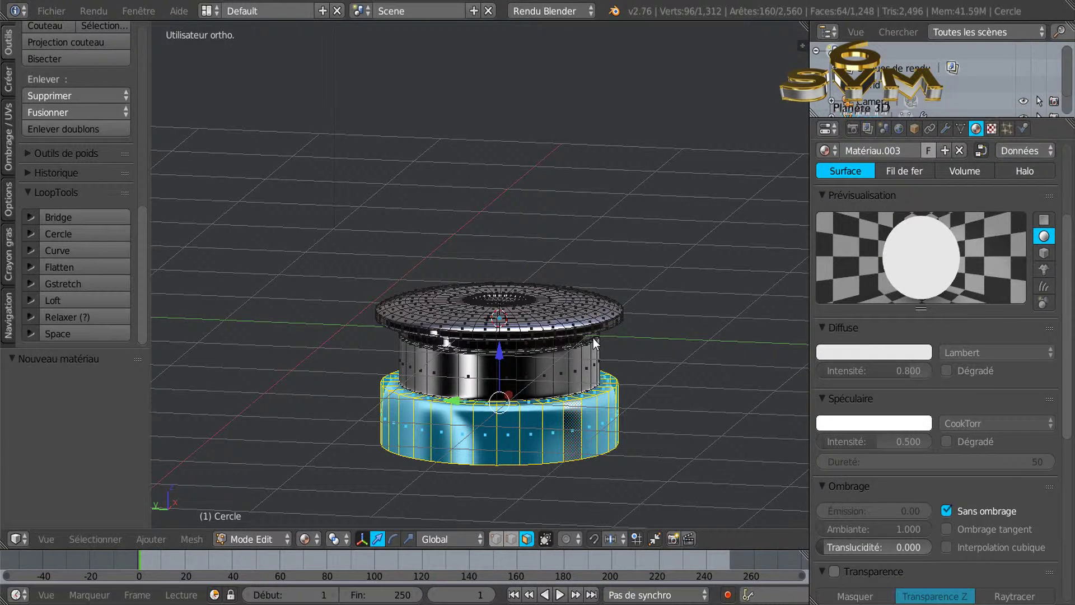
Give the material an image texture using the tyre tread image from Texture Caoutchouc
left_click(991, 128)
left_click(959, 309)
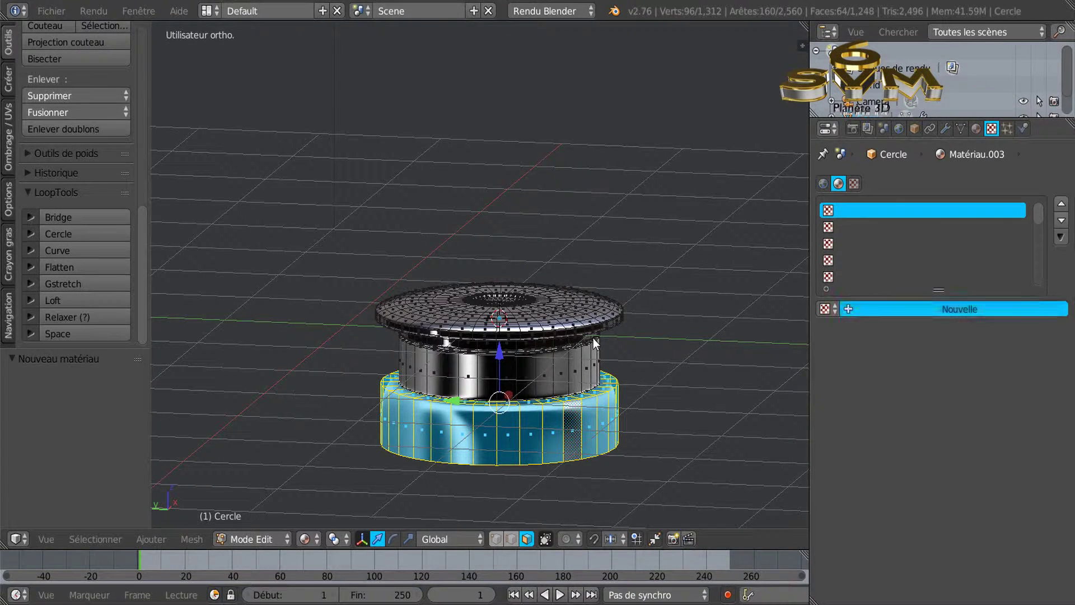
scroll(936, 364, "down", 4)
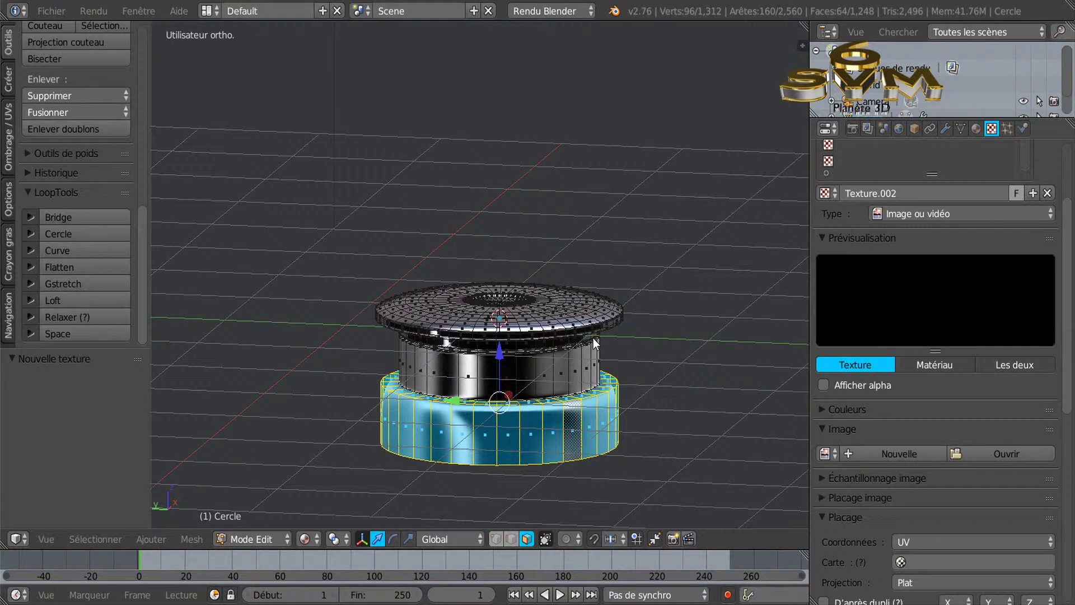
scroll(935, 364, "down", 2)
left_click(1007, 396)
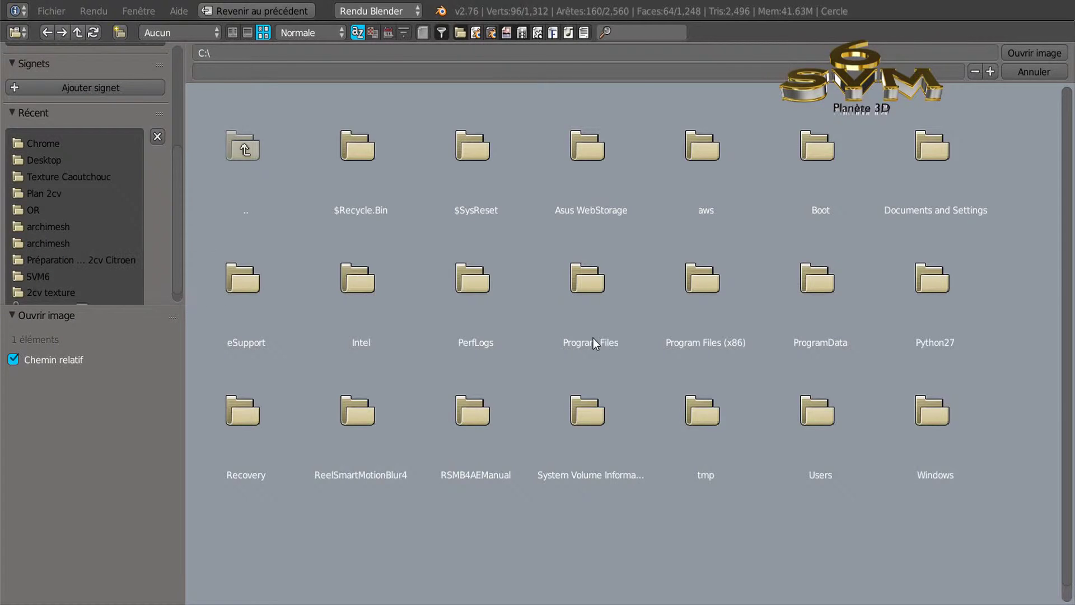
left_click(74, 176)
left_click(358, 146)
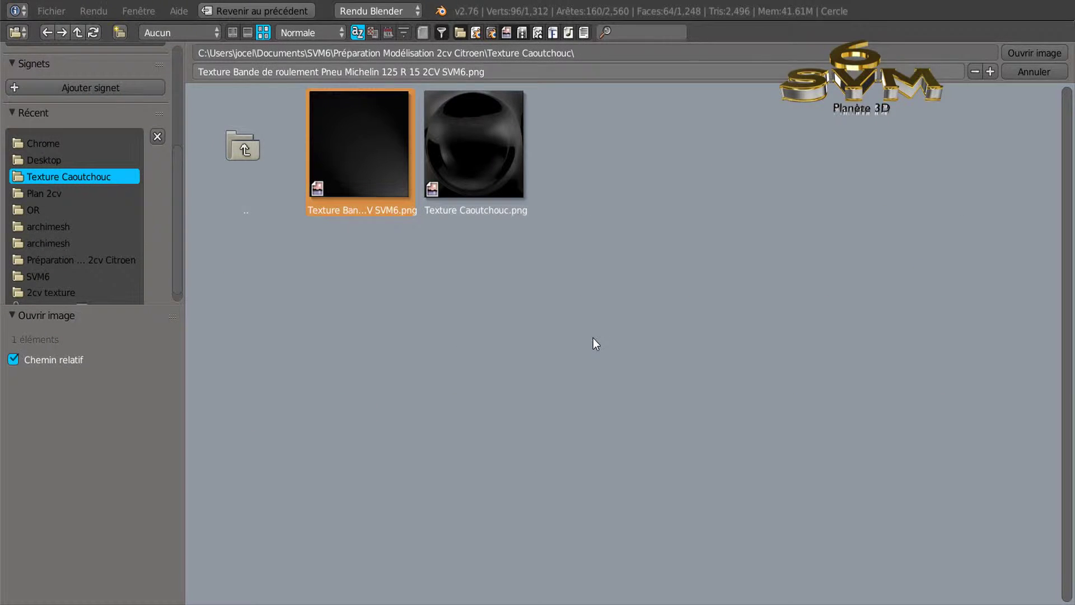
key("Return")
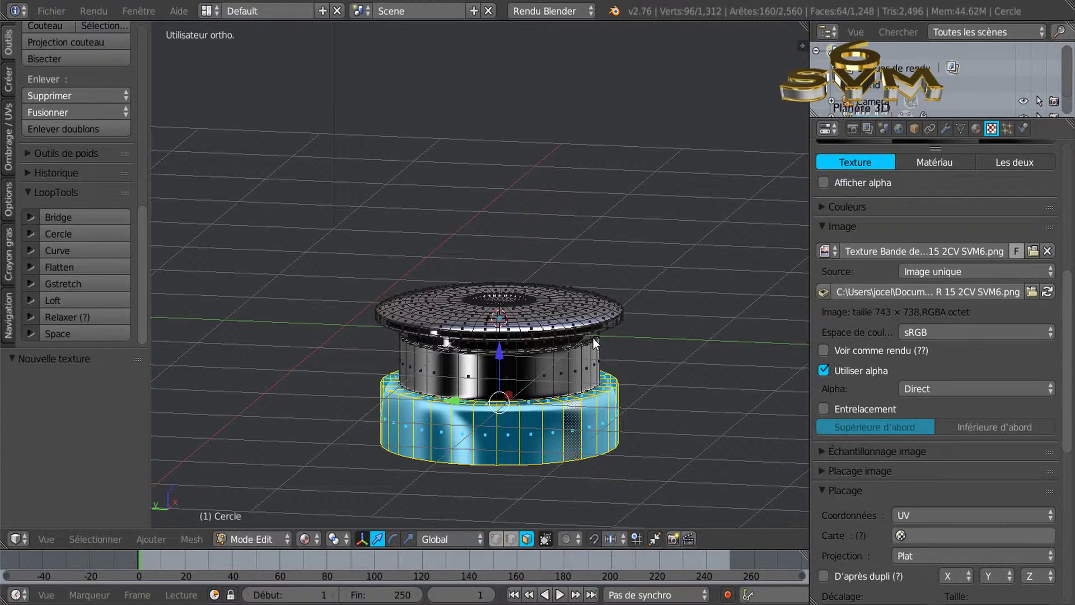
Set the texture coordinates to Normale and show the material slots with Matériau.003
scroll(935, 364, "down", 2)
left_click(973, 457)
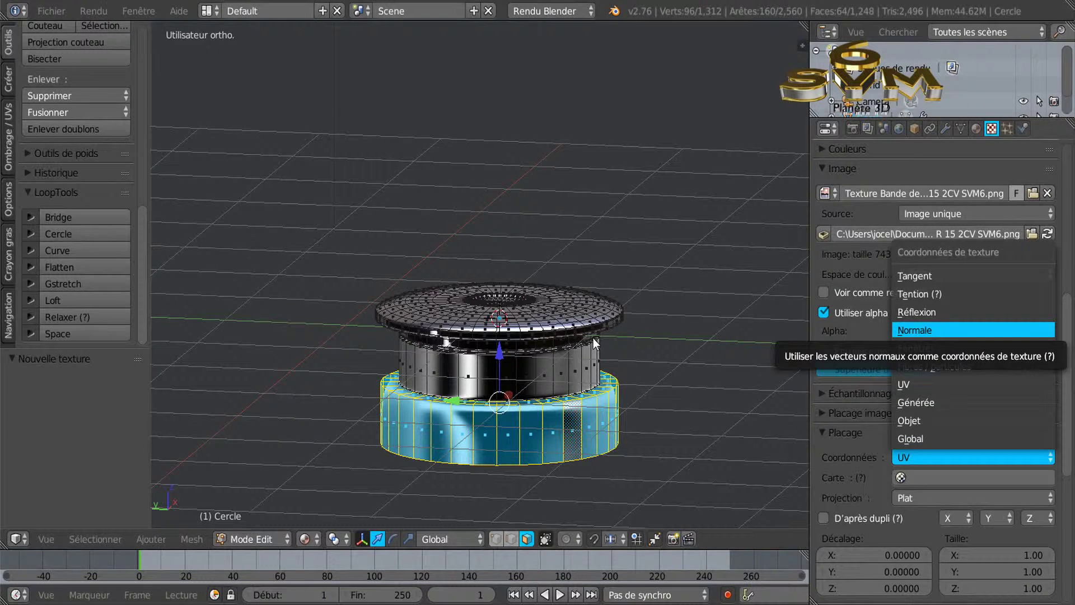
key("Up")
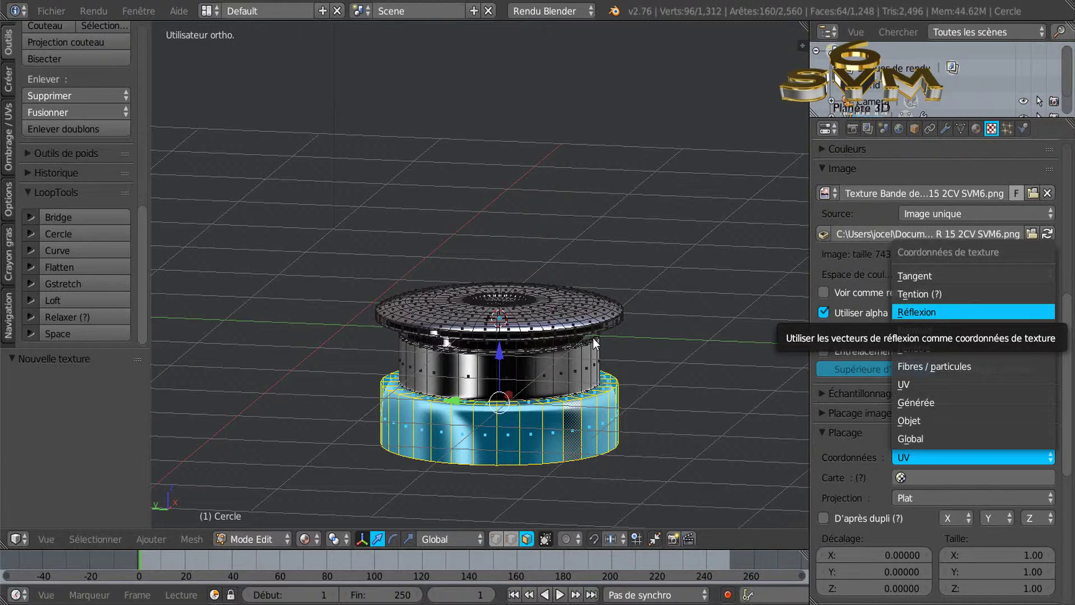
key("Down")
key("Down")
key("Up")
key("Return")
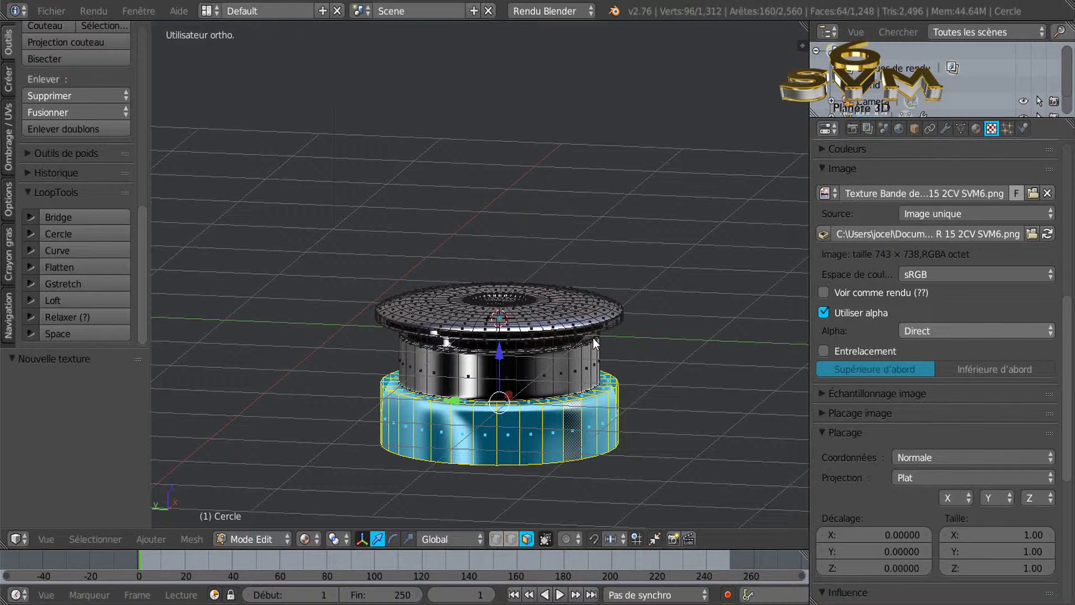
left_click(976, 128)
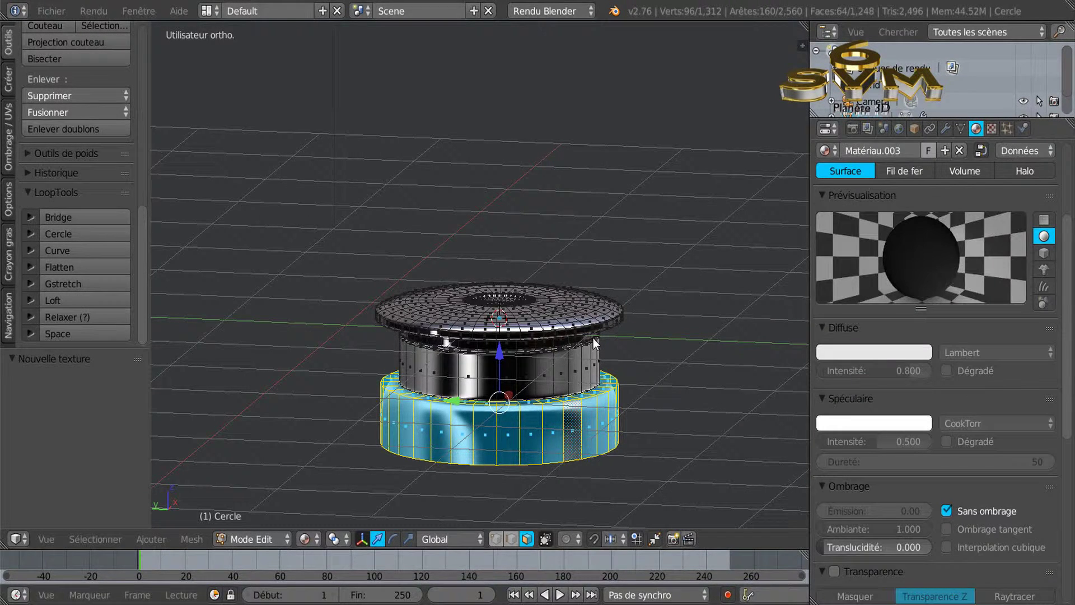
scroll(935, 280, "up", 1)
scroll(935, 280, "up", 3)
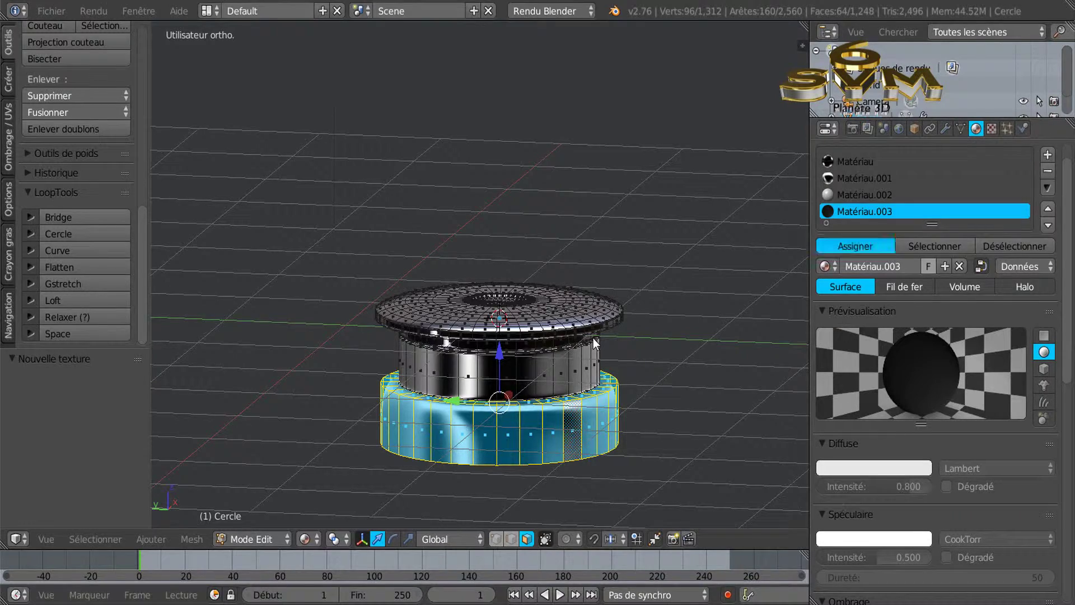
Deselect all and add an edge loop around the lower ring
middle_click_drag(596, 343, 594, 343)
scroll(595, 343, "up", 3)
scroll(594, 343, "up", 1)
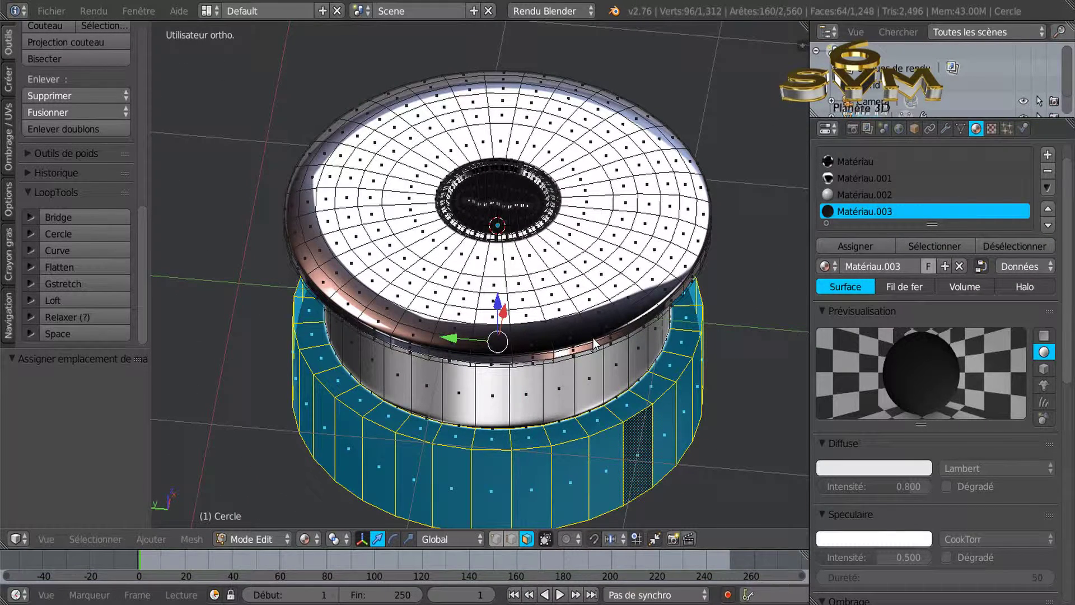
key("a")
middle_click_drag(594, 342, 594, 343)
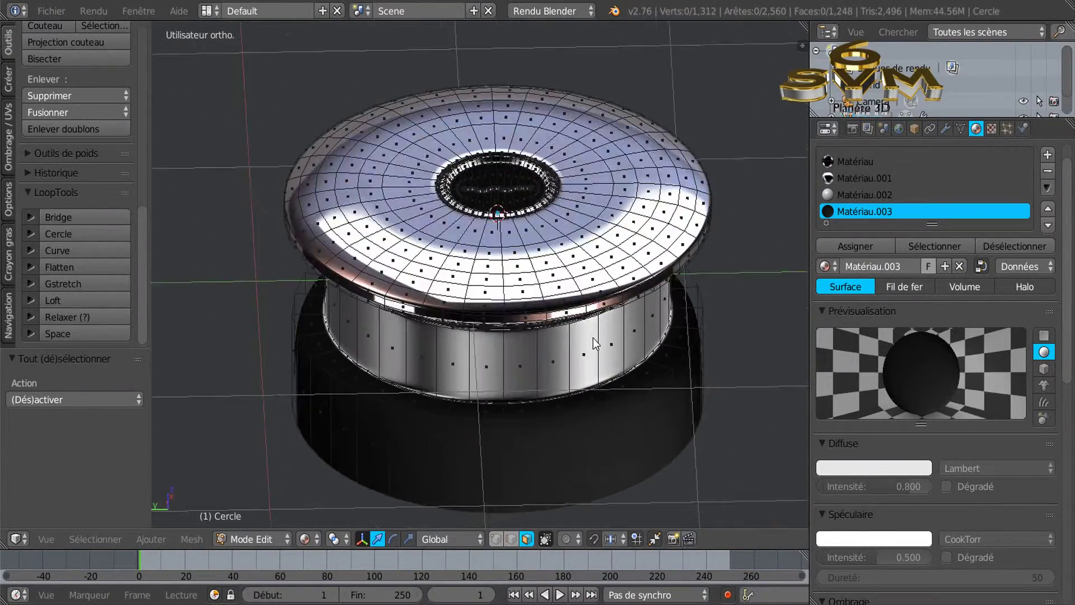
scroll(594, 343, "up", 3)
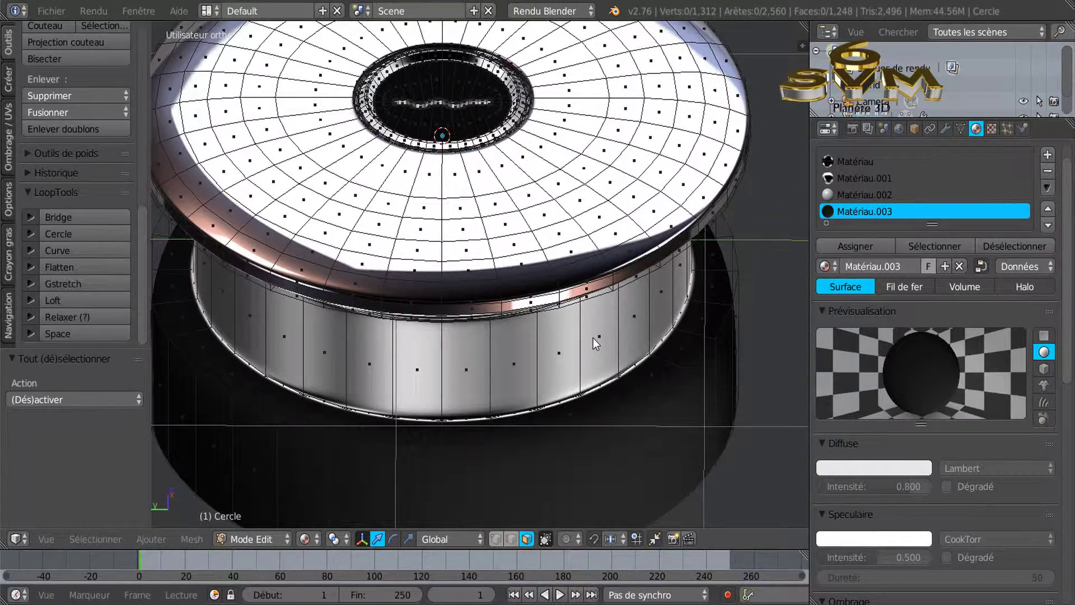
key("ctrl+r")
left_click(595, 342)
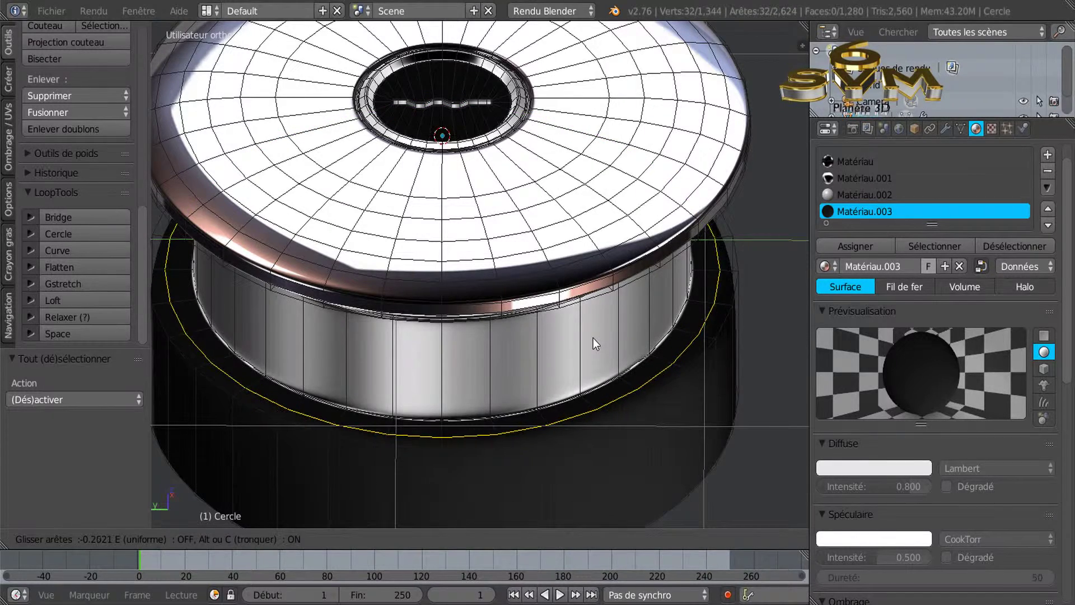
left_click(594, 343)
Add a second edge loop around the lower ring and return to Object Mode
middle_click_drag(595, 343, 594, 343)
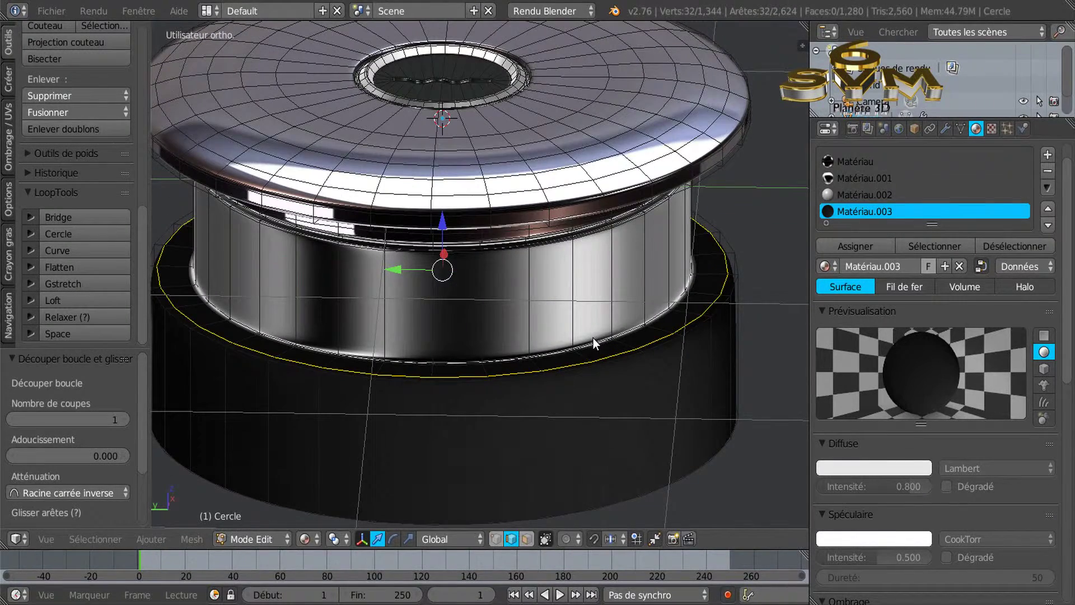
key("ctrl+r")
left_click(595, 343)
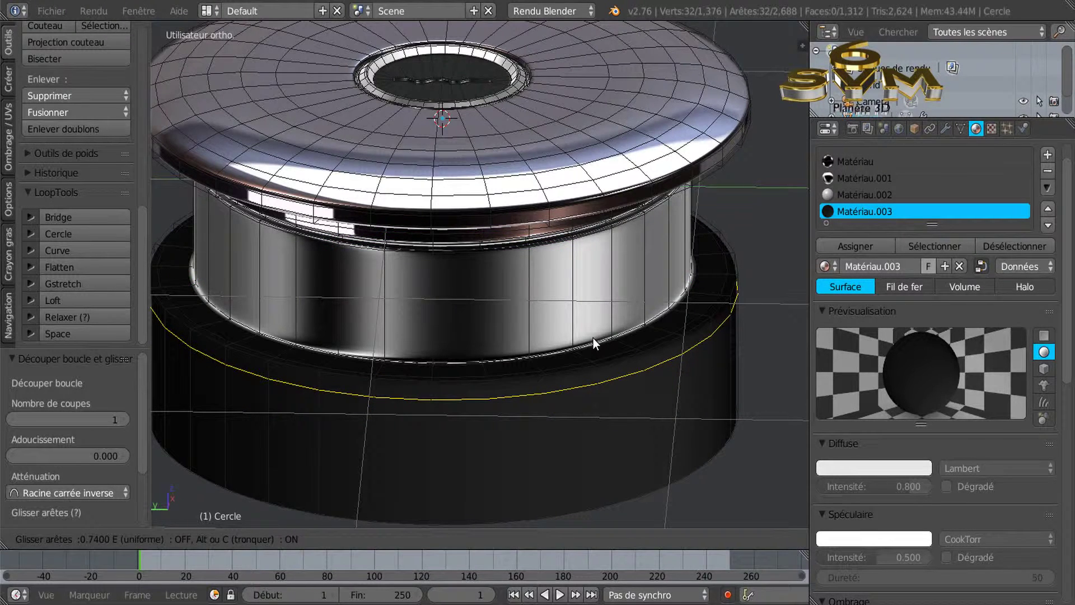
left_click(595, 343)
scroll(595, 343, "down", 3)
middle_click_drag(595, 343, 595, 342)
key("Tab")
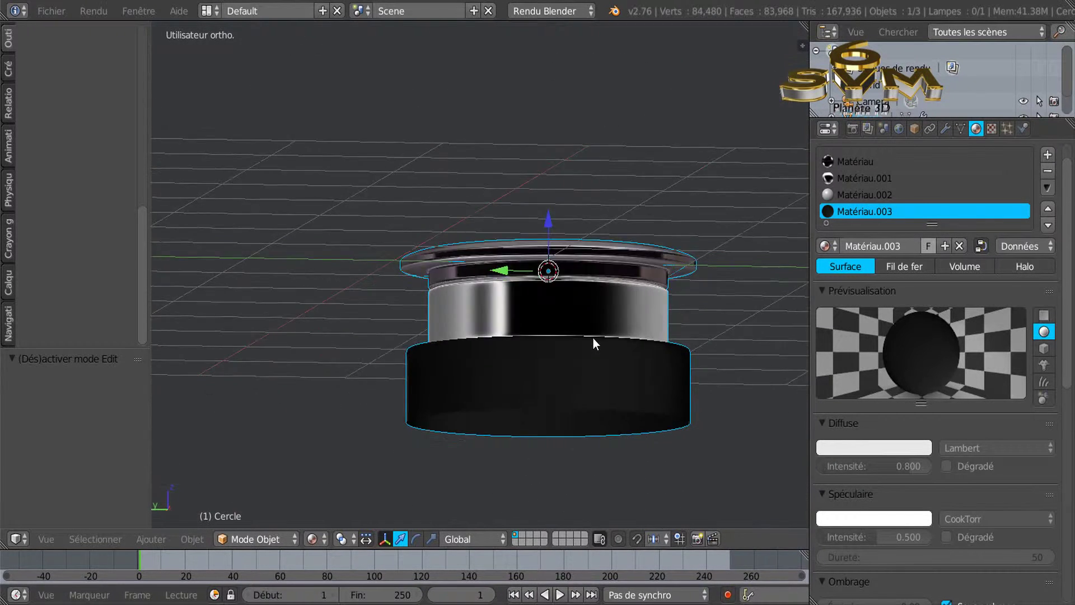
Scale the Cercle object to 1.040 along Z from the front view with the scale gizmo active
scroll(595, 343, "up", 1)
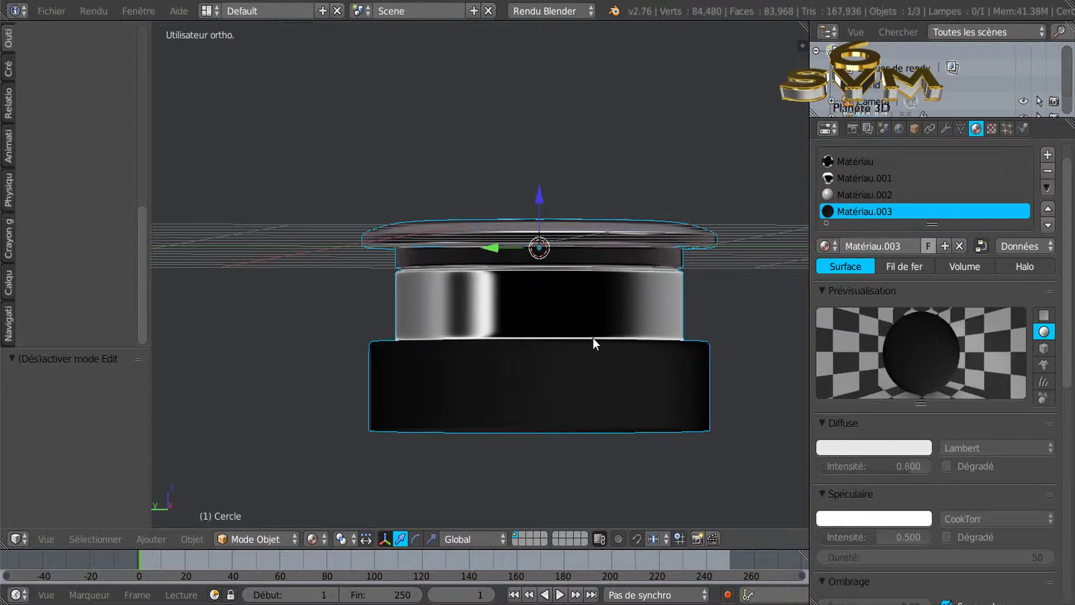
scroll(595, 343, "down", 2)
scroll(595, 343, "down", 2)
middle_click_drag(595, 343, 595, 343)
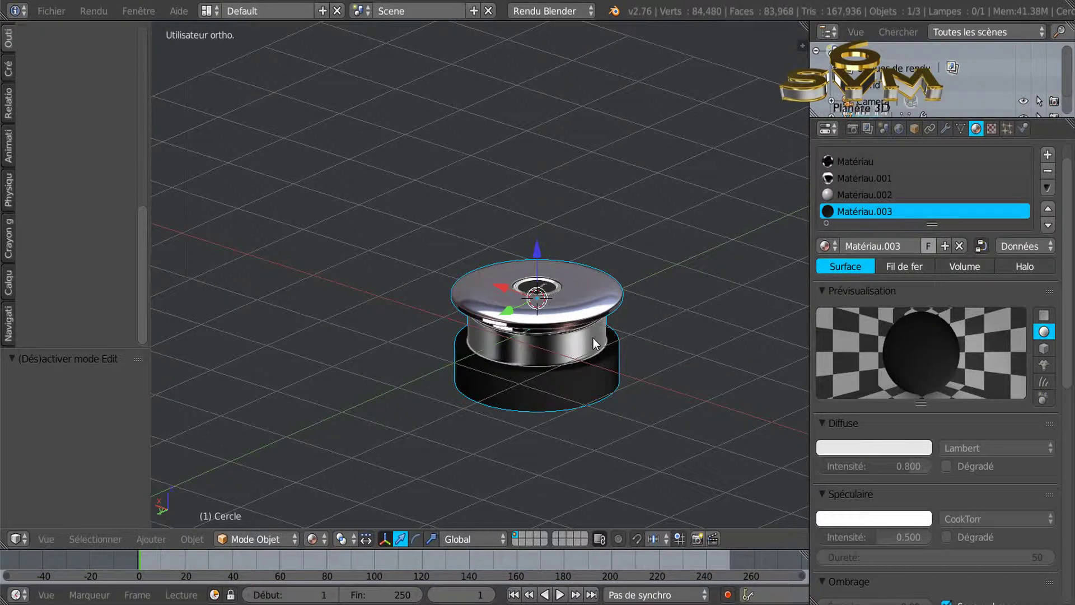
left_click(432, 539)
key("KP_1")
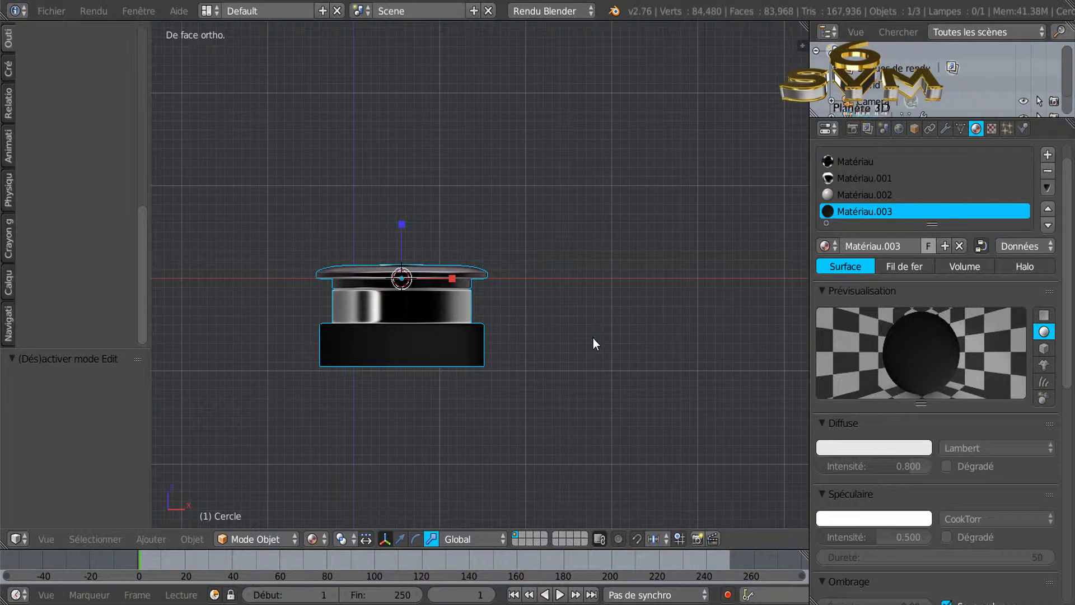
middle_click_drag(594, 342, 595, 343, "shift")
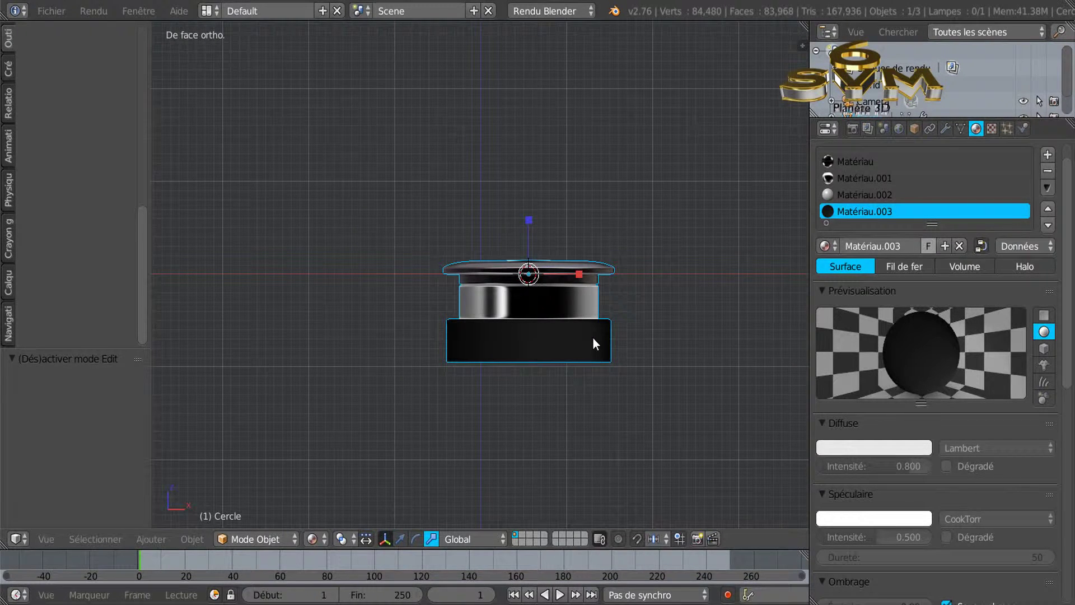
key("s")
key("z")
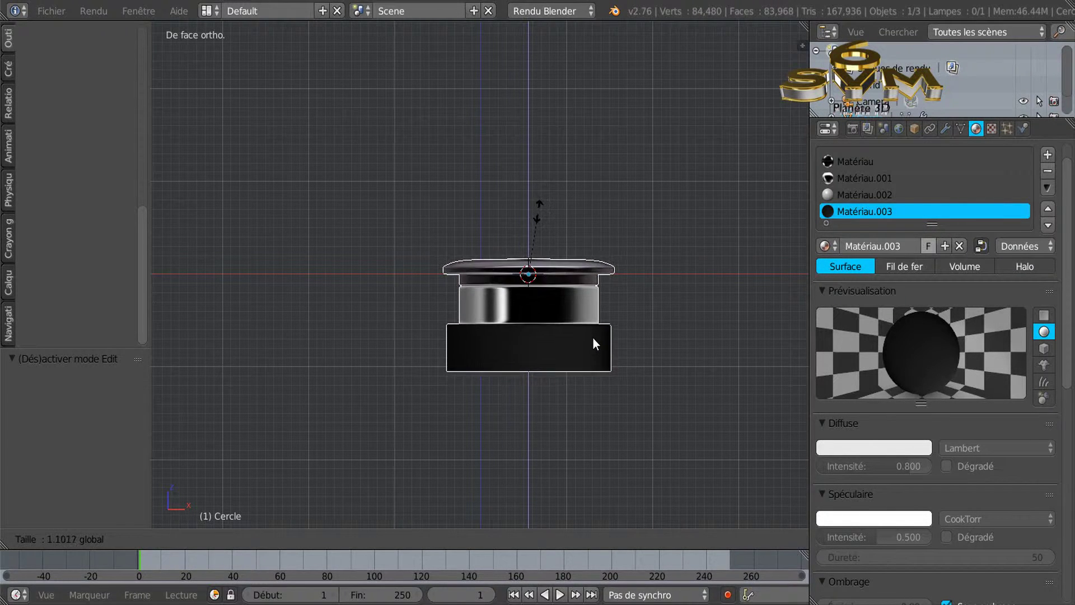
left_click(595, 343)
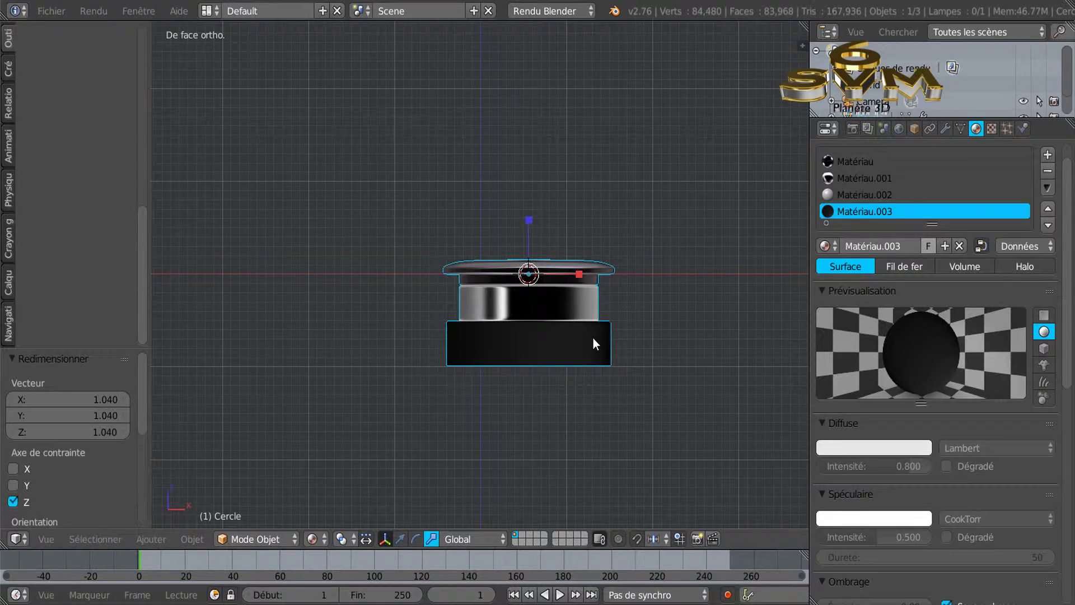
middle_click_drag(594, 343, 595, 342)
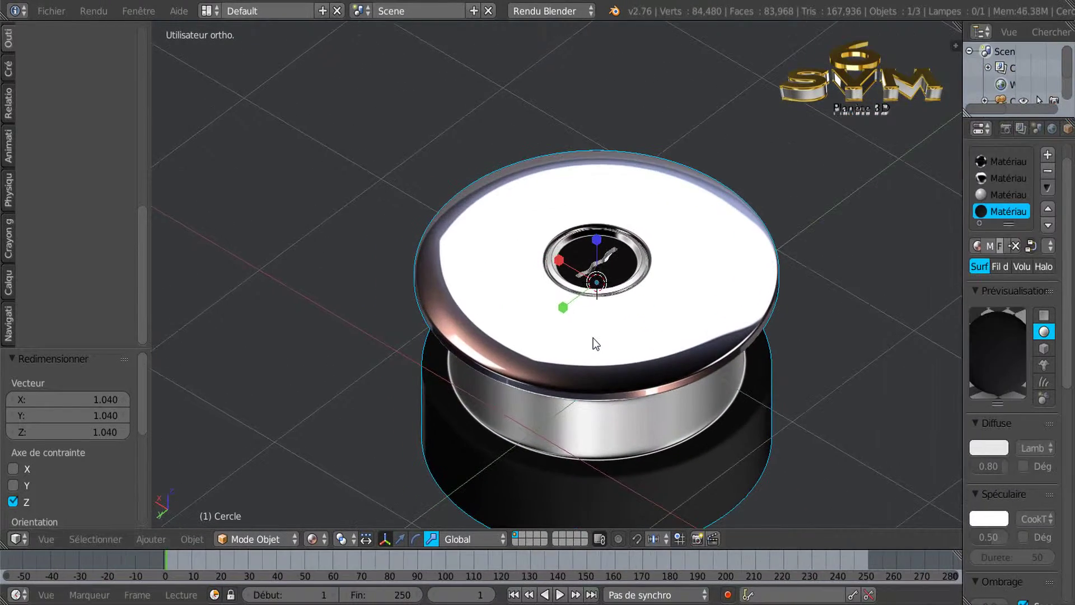
key("Home")
middle_click_drag(595, 343, 595, 343)
scroll(594, 343, "up", 3)
scroll(595, 342, "down", 1)
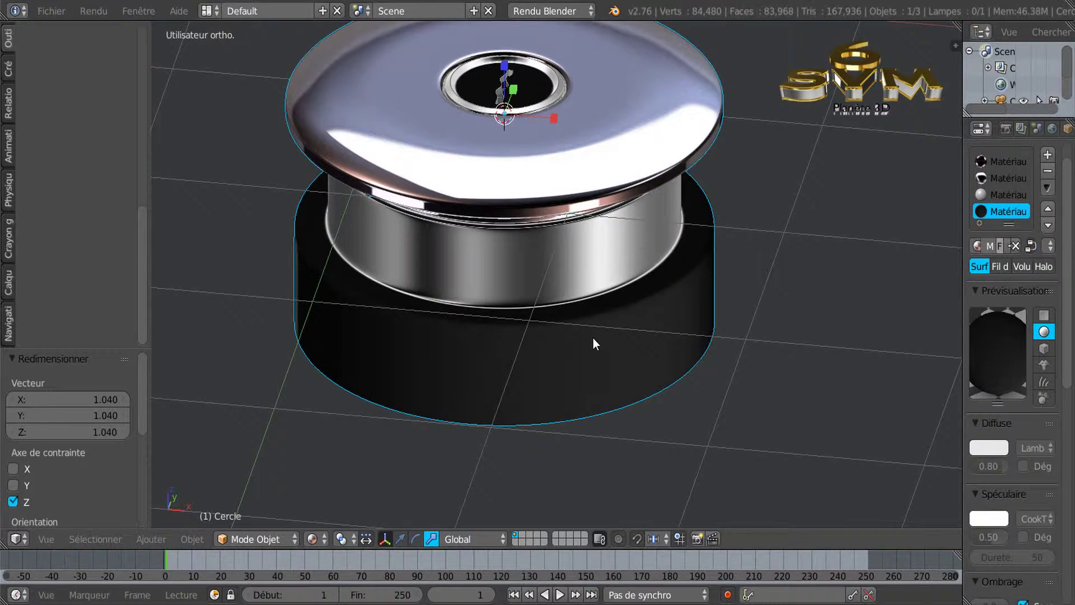
scroll(595, 343, "up", 2)
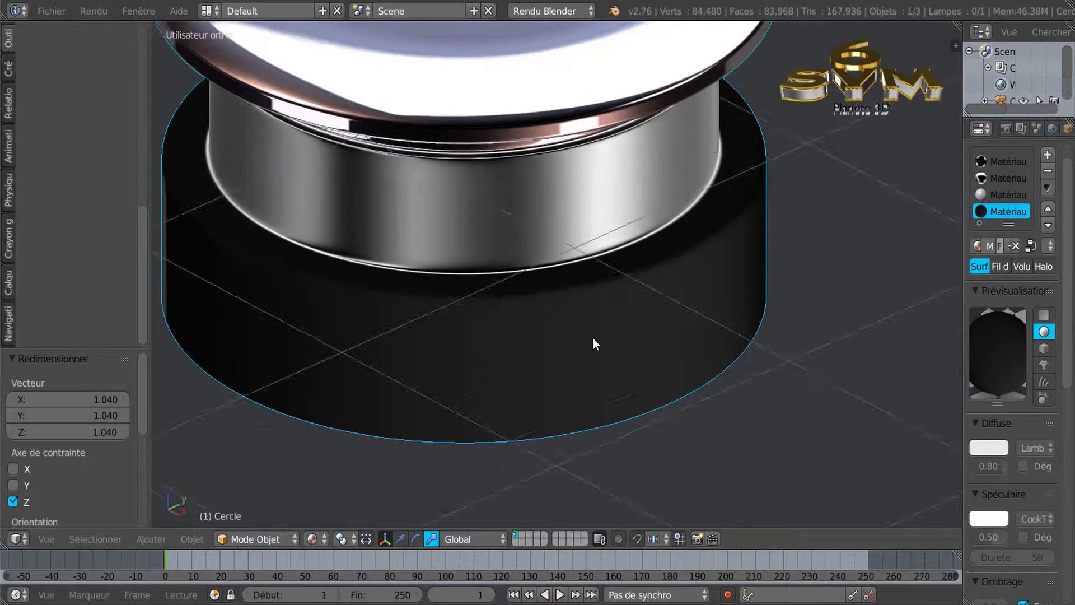
key("KP_2")
key("KP_2")
key("KP_2")
key("KP_8")
key("KP_8")
key("KP_8")
key("KP_8")
key("KP_8")
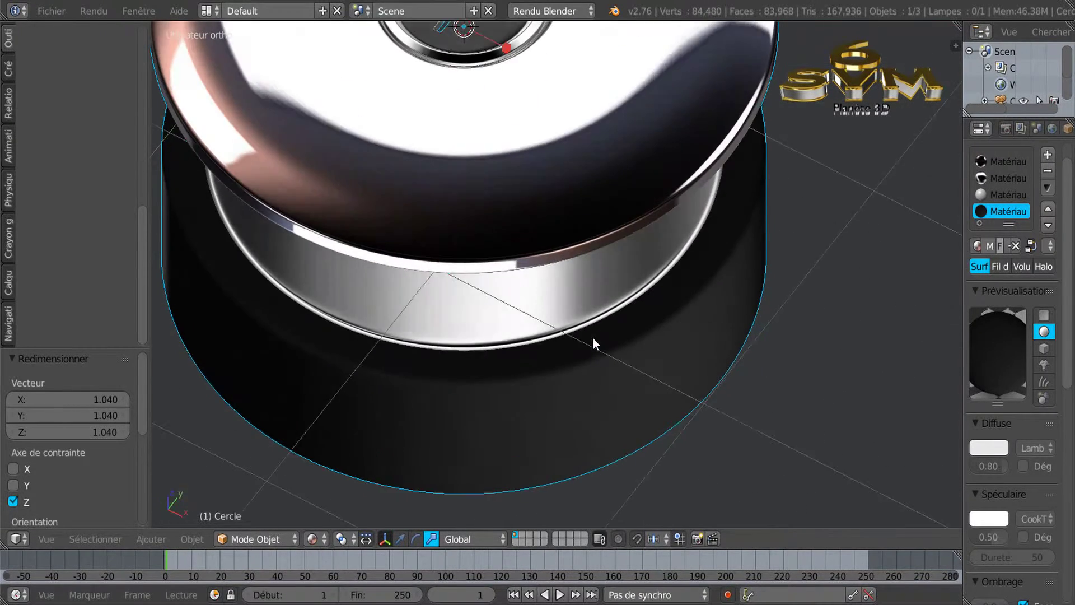
scroll(595, 343, "down", 3)
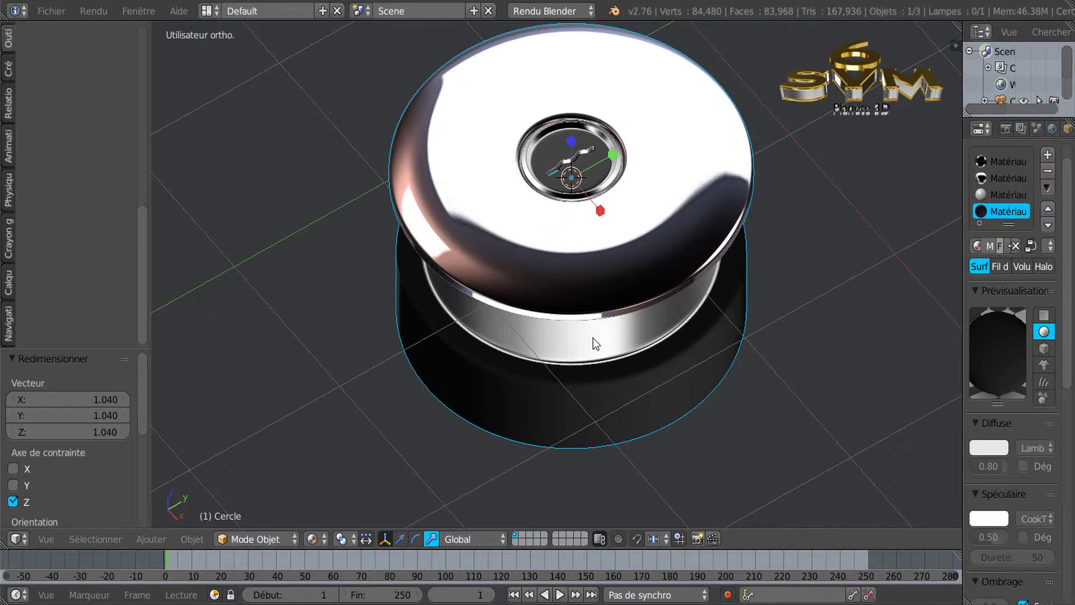
key("KP_2")
scroll(595, 342, "up", 1)
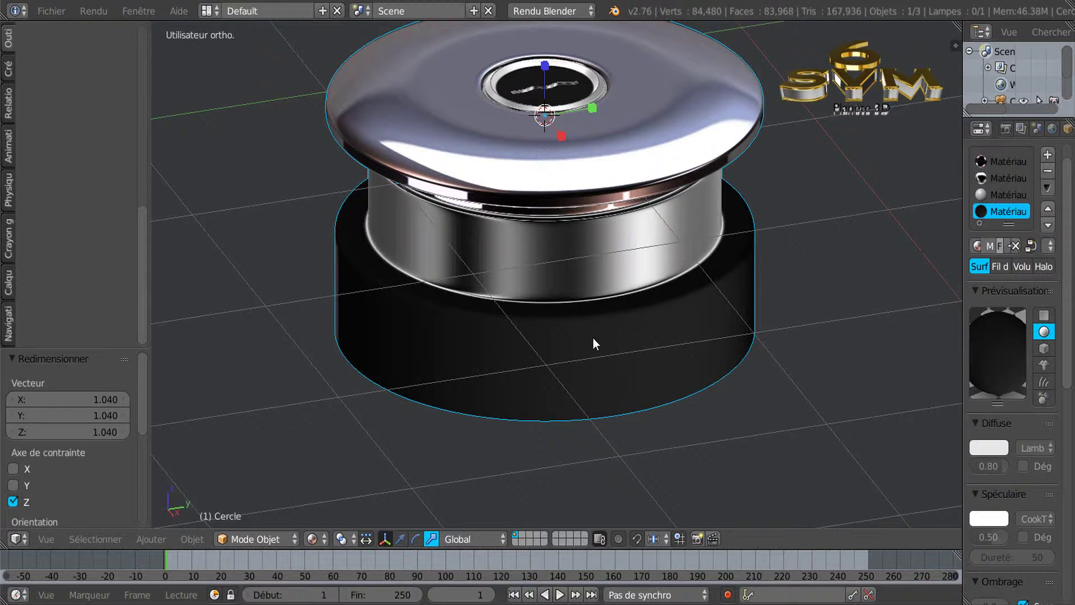
key("KP_8")
key("KP_2")
key("KP_2")
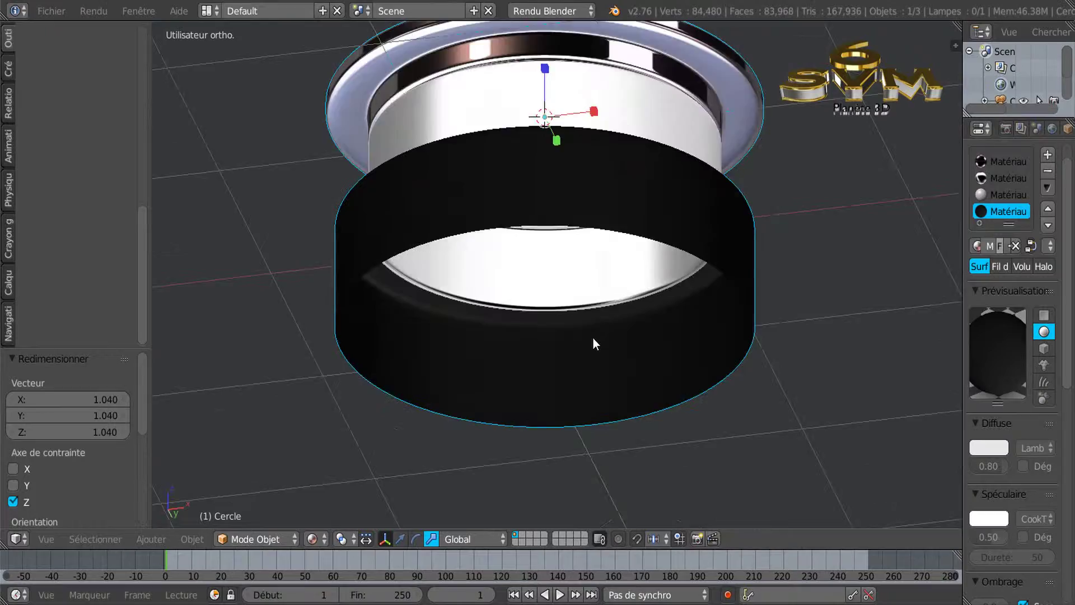
key("KP_2")
key("KP_8")
key("KP_8")
key("KP_8")
key("KP_8")
key("KP_2")
key("KP_2")
key("KP_2")
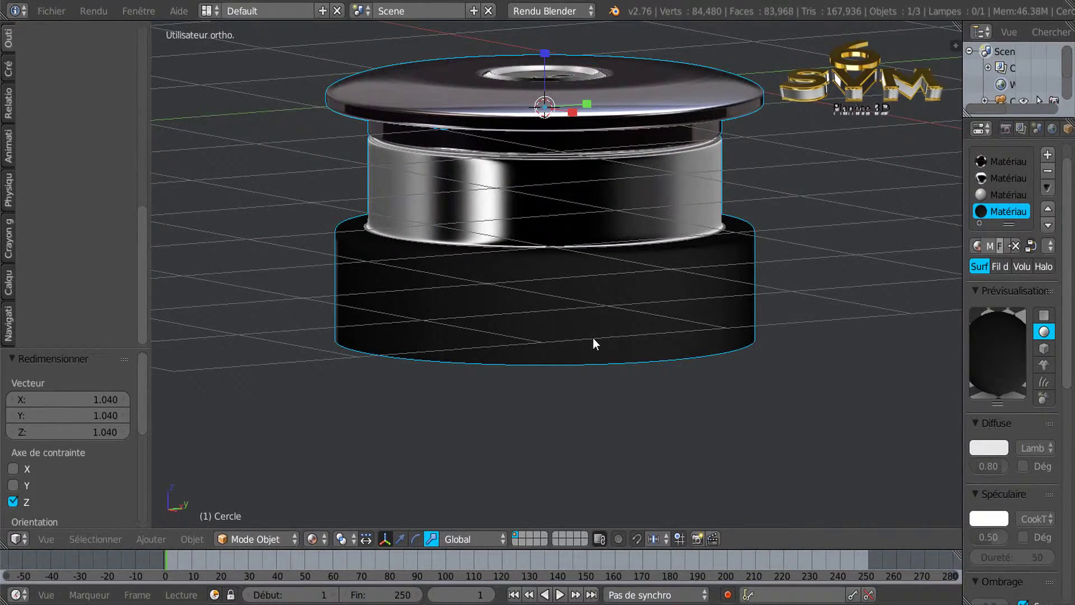
key("KP_8")
key("KP_8")
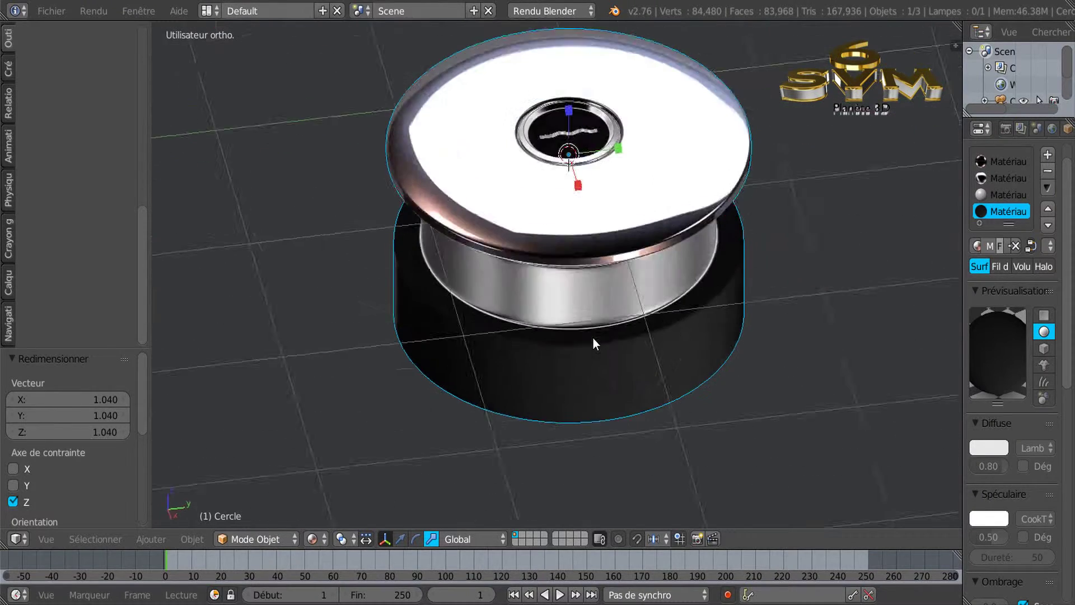
key("KP_8")
key("KP_8")
key("KP_2")
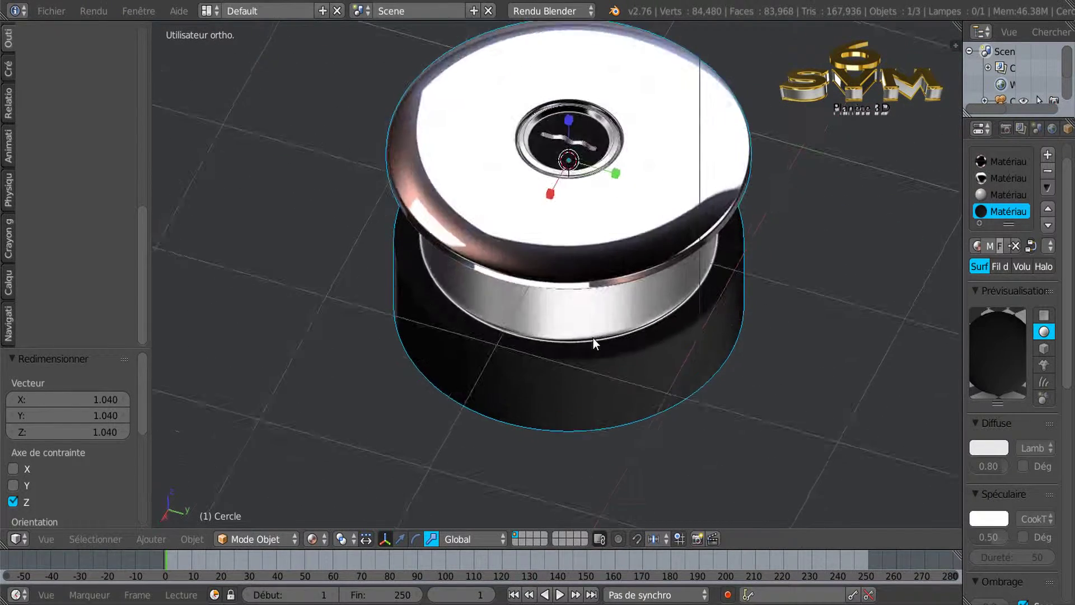
key("KP_2")
key("ctrl+KP_6")
key("ctrl+KP_8")
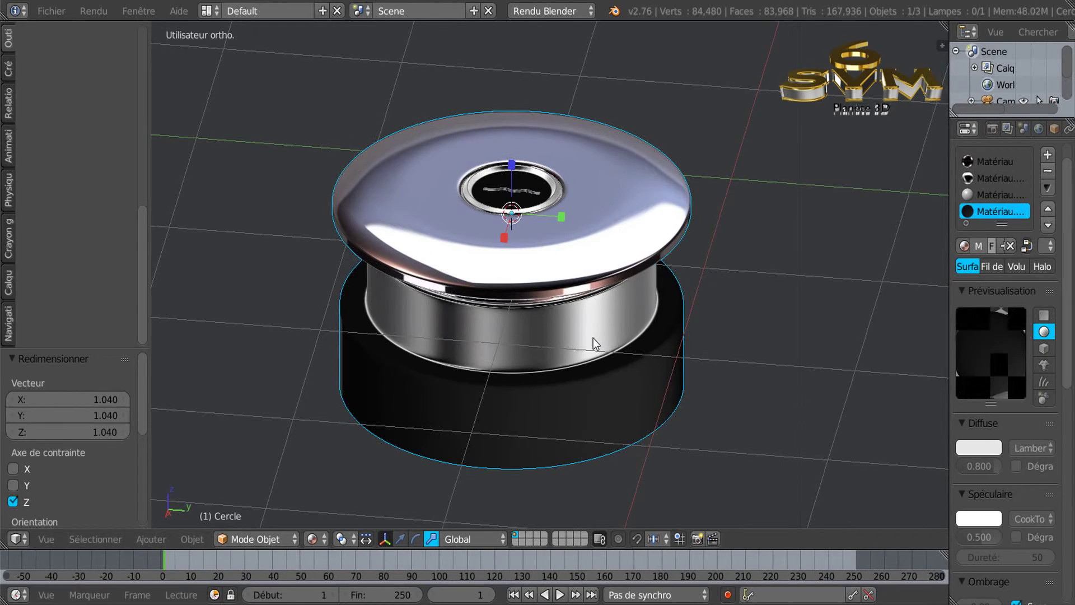
scroll(593, 338, "down", 2)
key("KP_7")
key("KP_2")
key("KP_2")
key("KP_4")
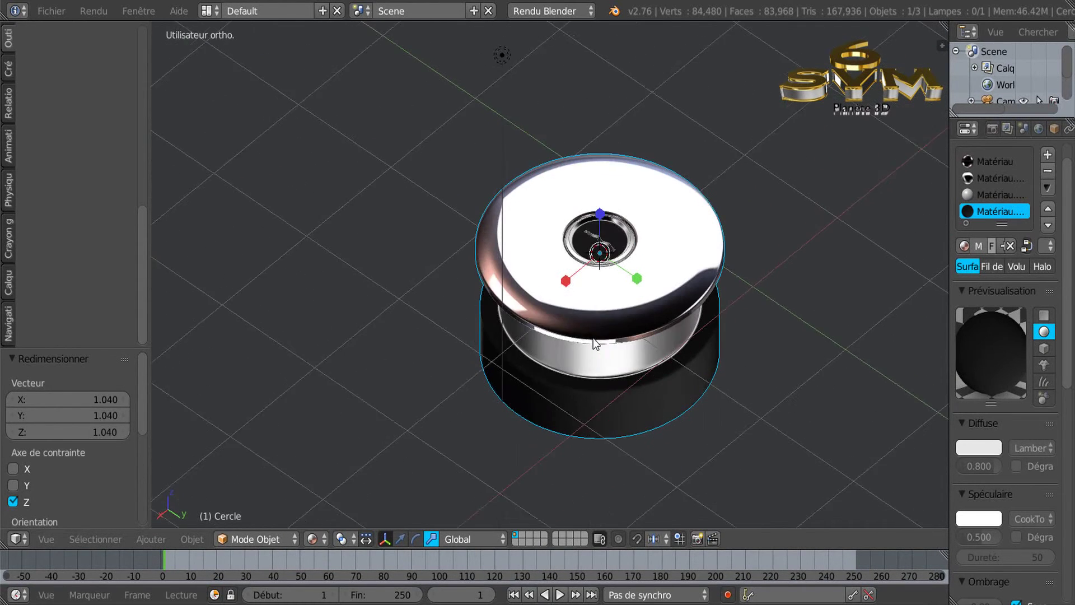
key("KP_Decimal")
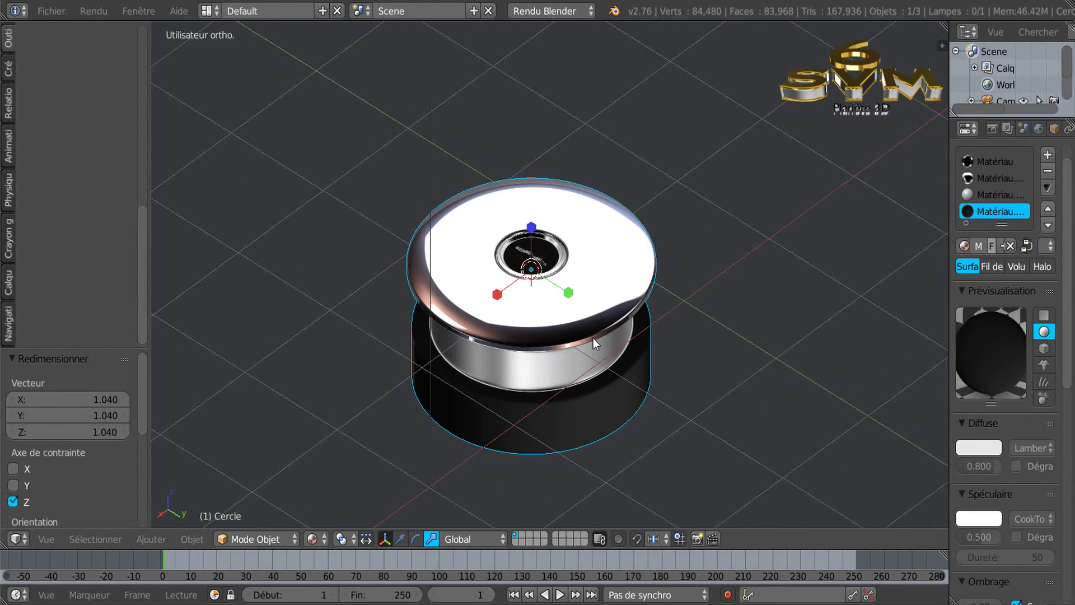